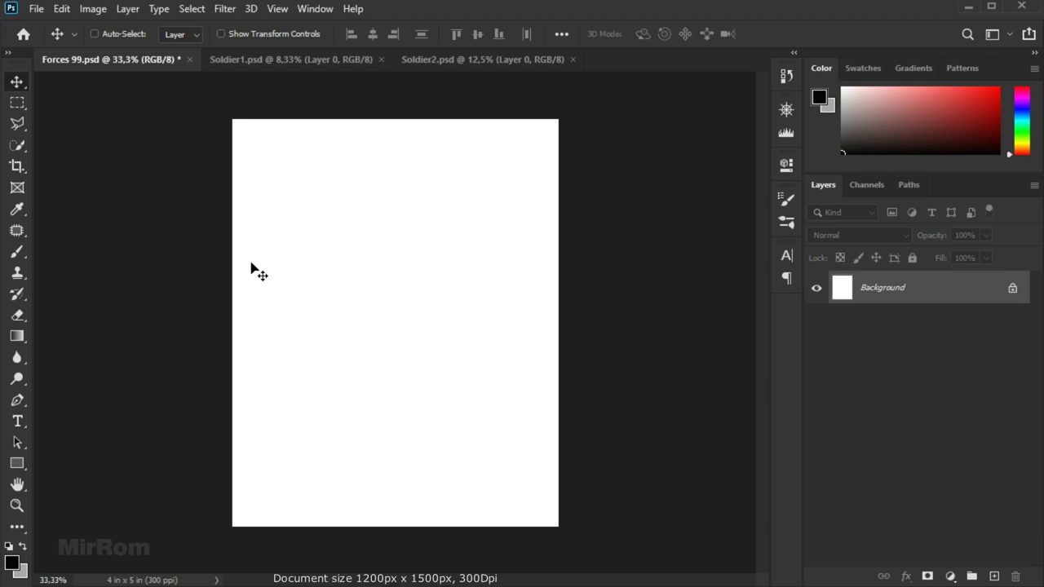
Place the Metal Textures image into the poster as an embedded smart object.
{"action": "left_click", "coordinate": [36, 9]}
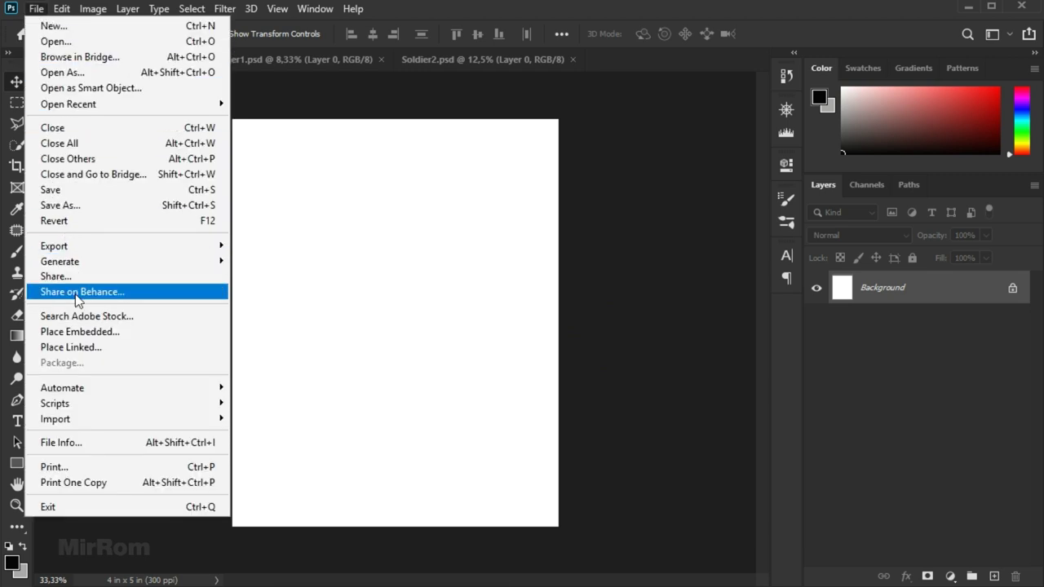
{"action": "left_click", "coordinate": [165, 334]}
{"action": "left_click", "coordinate": [512, 148]}
{"action": "double_click", "coordinate": [512, 147]}
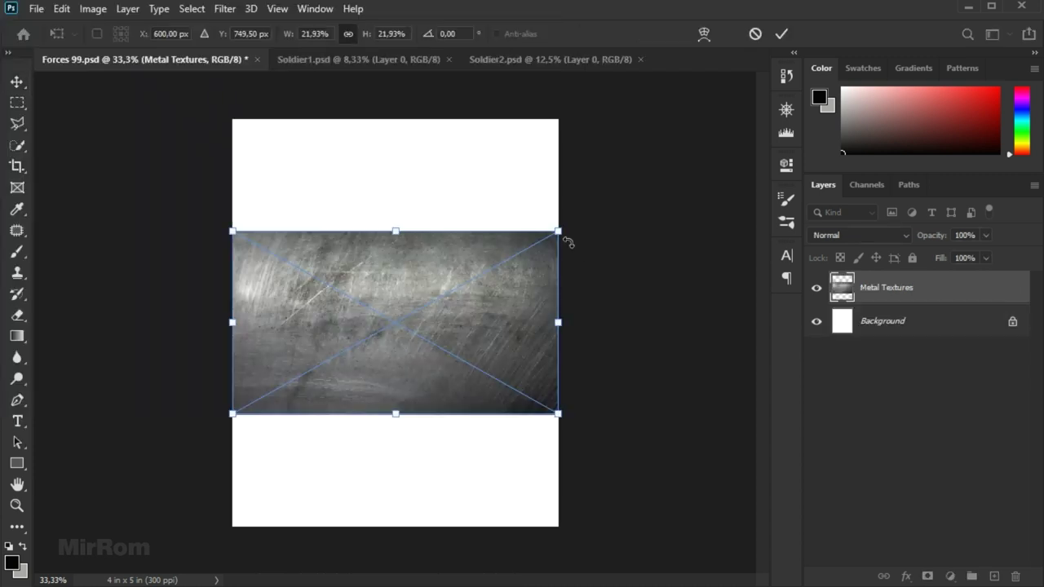
Enlarge and centre the metal texture, stretching it to the page top and bottom.
{"action": "left_click_drag", "start_coordinate": [557, 231], "coordinate": [669, 166]}
{"action": "left_click_drag", "start_coordinate": [570, 187], "coordinate": [522, 175]}
{"action": "mouse_move", "coordinate": [601, 403]}
{"action": "left_mouse_down"}
{"action": "mouse_move", "coordinate": [664, 463]}
{"action": "mouse_move", "coordinate": [692, 472]}
{"action": "left_mouse_up"}
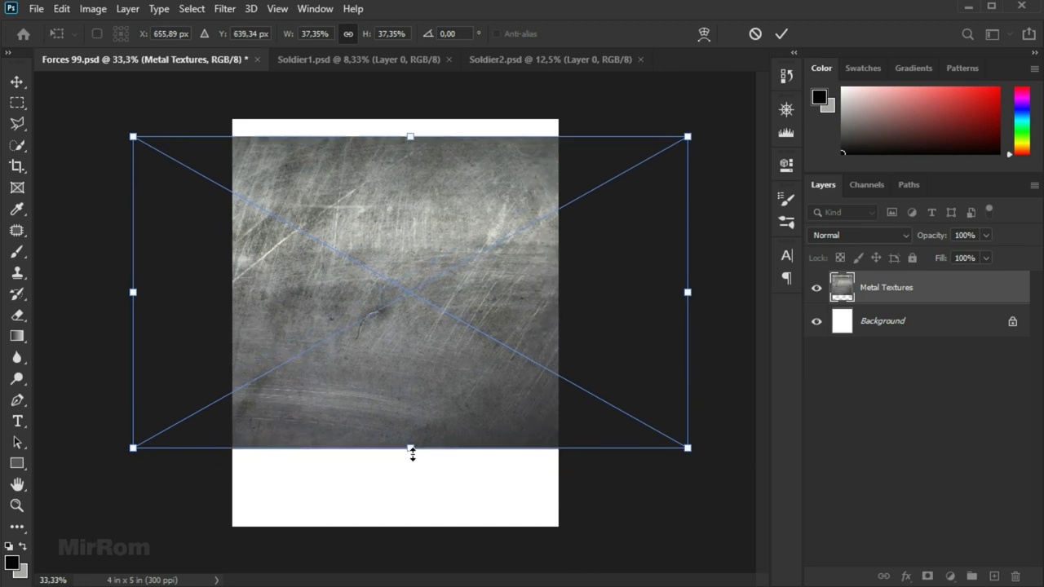
{"action": "left_click_drag", "start_coordinate": [412, 454], "coordinate": [410, 536]}
{"action": "left_click_drag", "start_coordinate": [410, 136], "coordinate": [416, 107]}
{"action": "mouse_move", "coordinate": [395, 200]}
{"action": "left_mouse_down"}
{"action": "mouse_move", "coordinate": [465, 202]}
{"action": "mouse_move", "coordinate": [457, 202]}
{"action": "left_mouse_up"}
Trim the texture's sides and top to the page edges and commit the transform.
{"action": "left_click_drag", "start_coordinate": [751, 321], "coordinate": [660, 320]}
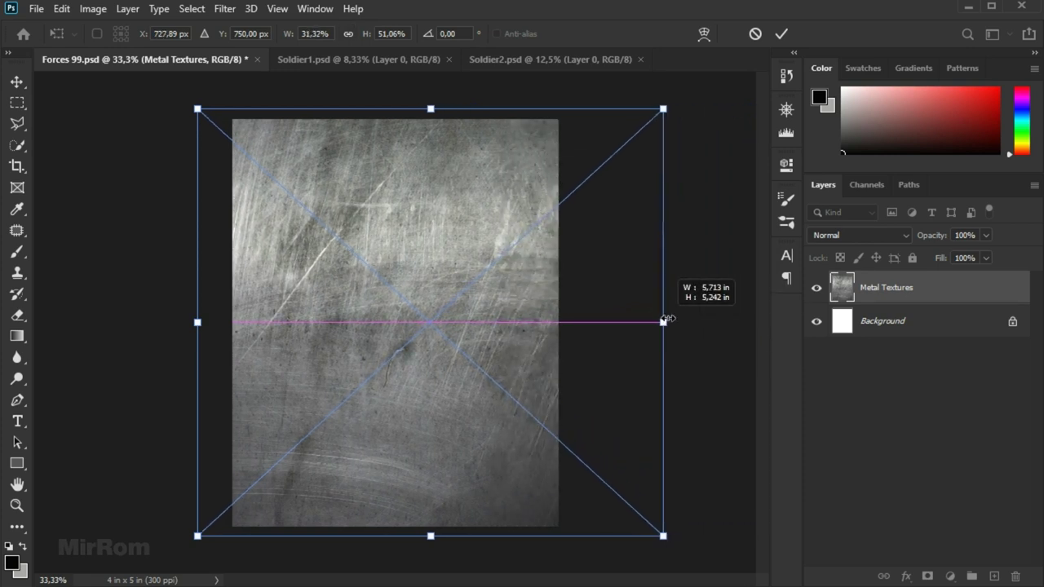
{"action": "left_click_drag", "start_coordinate": [661, 320], "coordinate": [664, 321]}
{"action": "left_click_drag", "start_coordinate": [197, 322], "coordinate": [184, 322]}
{"action": "left_click_drag", "start_coordinate": [424, 110], "coordinate": [424, 119]}
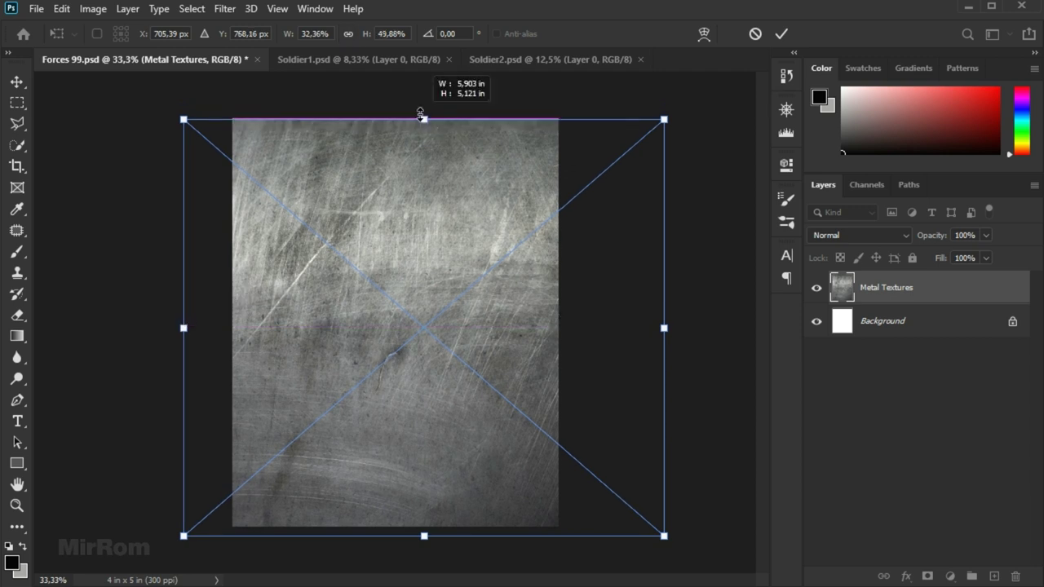
{"action": "key", "text": "Return"}
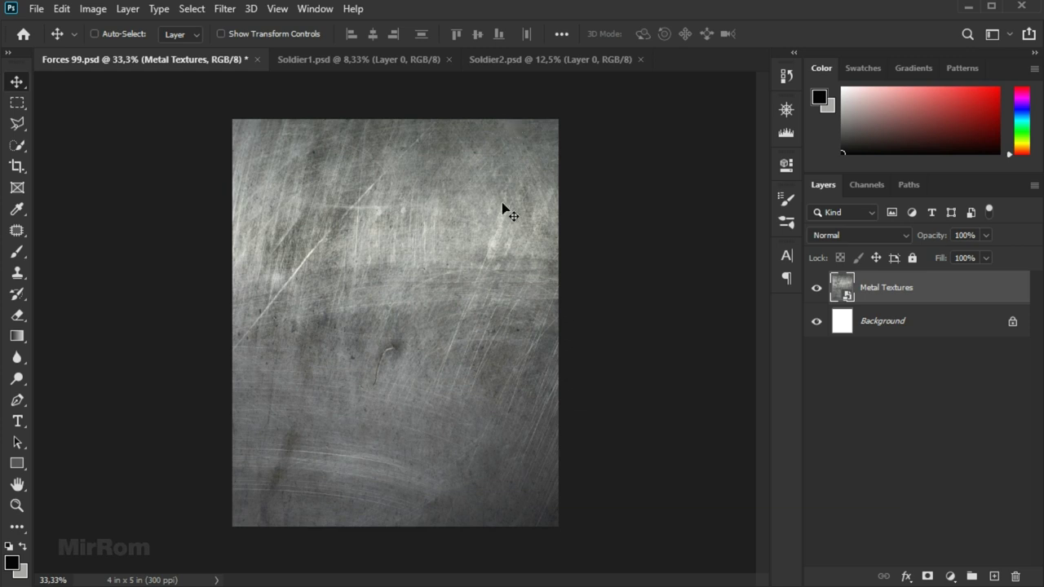
{"action": "left_click", "coordinate": [88, 10]}
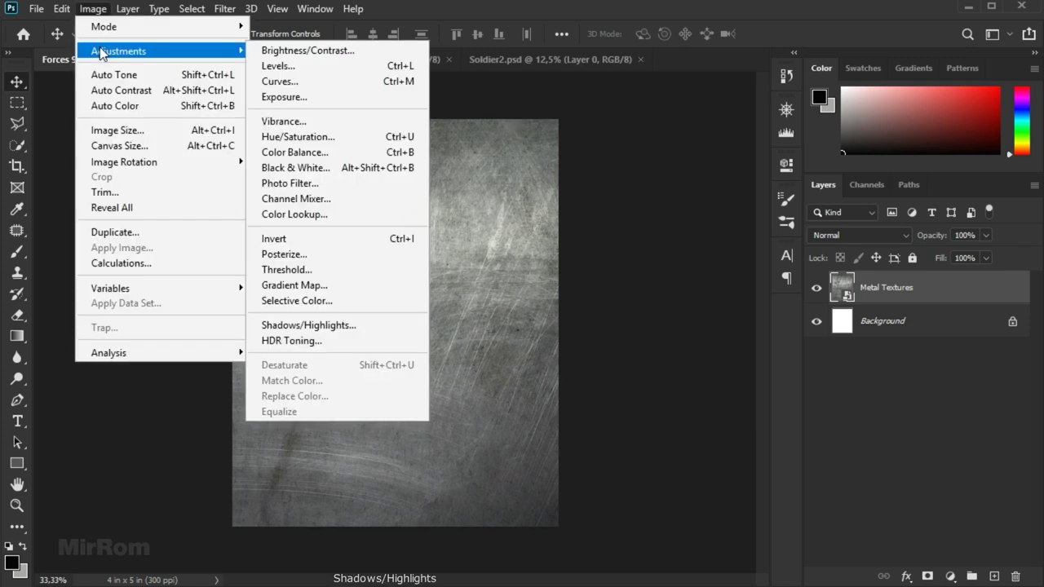
{"action": "mouse_move", "coordinate": [118, 51]}
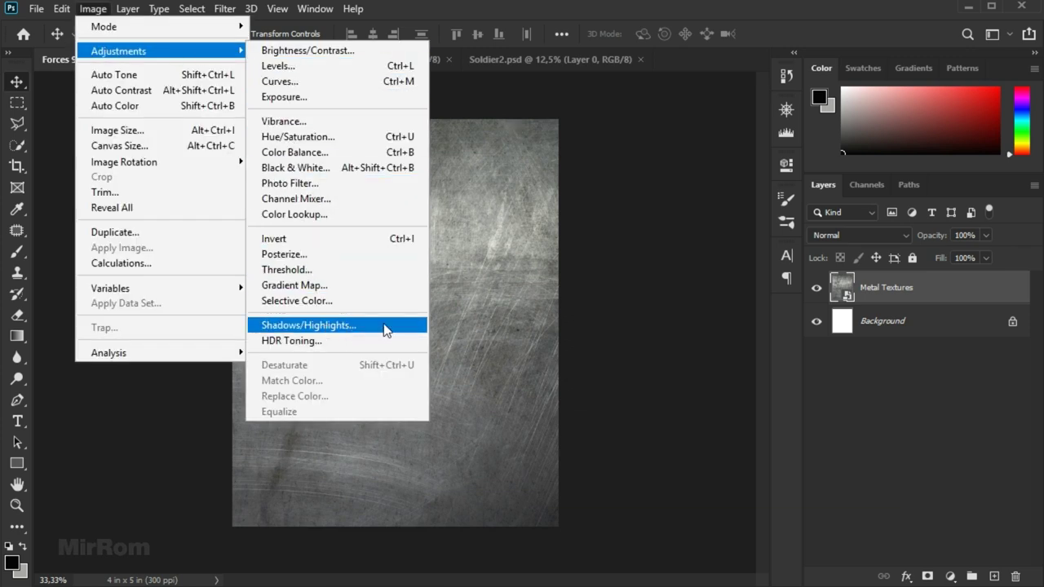
Apply Shadows/Highlights to Metal Textures with shadows 53/70/27 and highlights 25/38/93.
{"action": "left_click", "coordinate": [383, 324]}
{"action": "left_click_drag", "start_coordinate": [473, 45], "coordinate": [657, 120]}
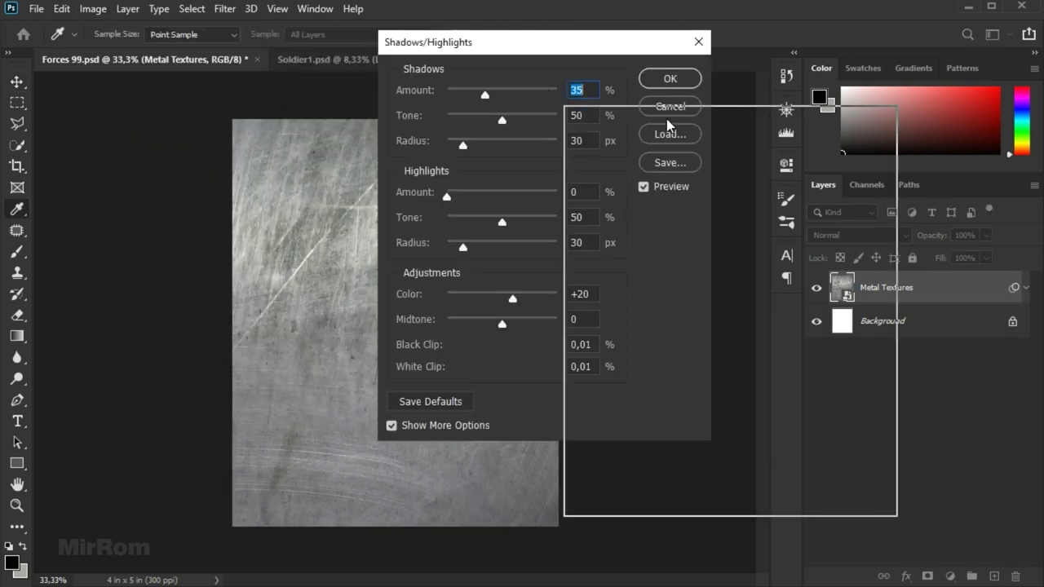
{"action": "mouse_move", "coordinate": [673, 173]}
{"action": "left_mouse_down"}
{"action": "mouse_move", "coordinate": [692, 174]}
{"action": "mouse_move", "coordinate": [710, 196]}
{"action": "left_mouse_up"}
{"action": "left_click_drag", "start_coordinate": [648, 220], "coordinate": [645, 220]}
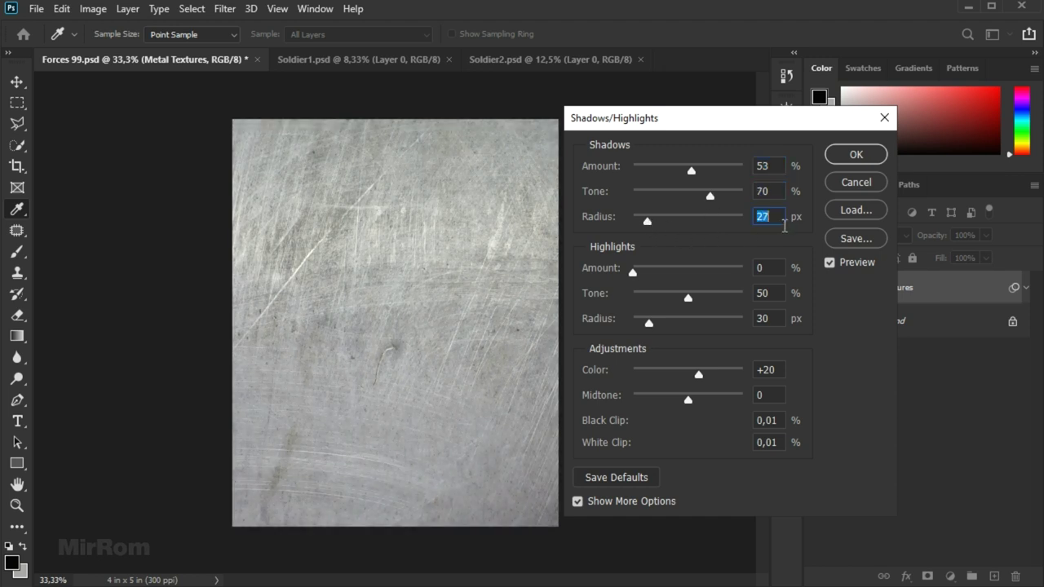
{"action": "left_click_drag", "start_coordinate": [632, 272], "coordinate": [657, 277]}
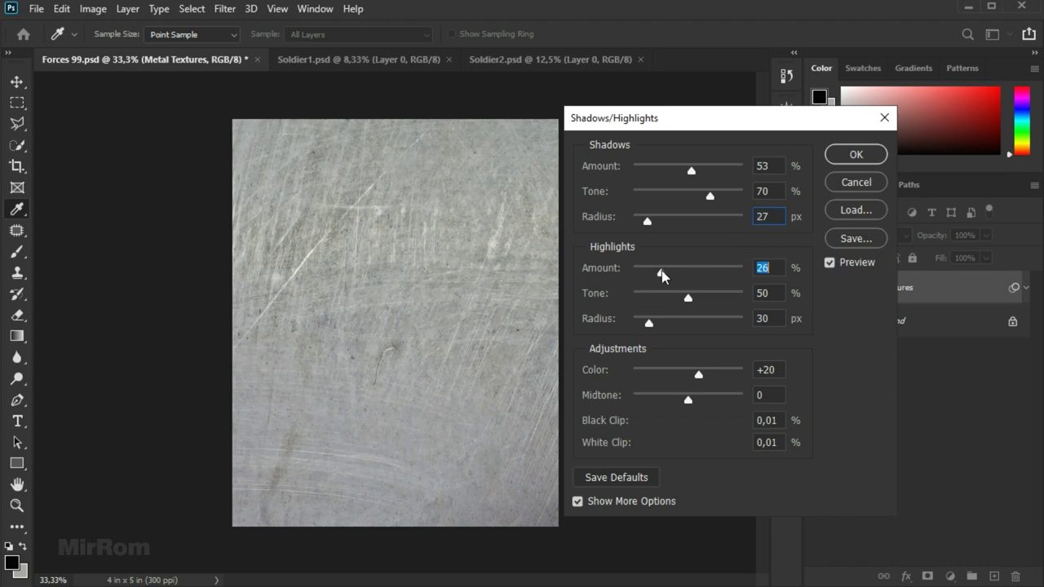
{"action": "mouse_move", "coordinate": [687, 298]}
{"action": "left_mouse_down"}
{"action": "mouse_move", "coordinate": [659, 324]}
{"action": "mouse_move", "coordinate": [693, 323]}
{"action": "mouse_move", "coordinate": [682, 325]}
{"action": "left_mouse_up"}
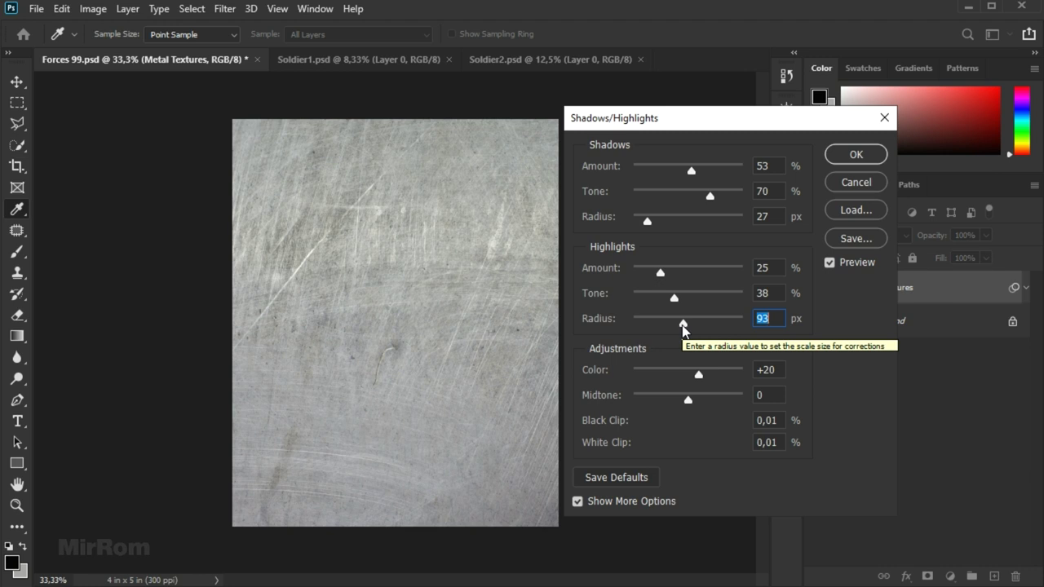
{"action": "left_click", "coordinate": [830, 263]}
{"action": "left_click", "coordinate": [830, 262]}
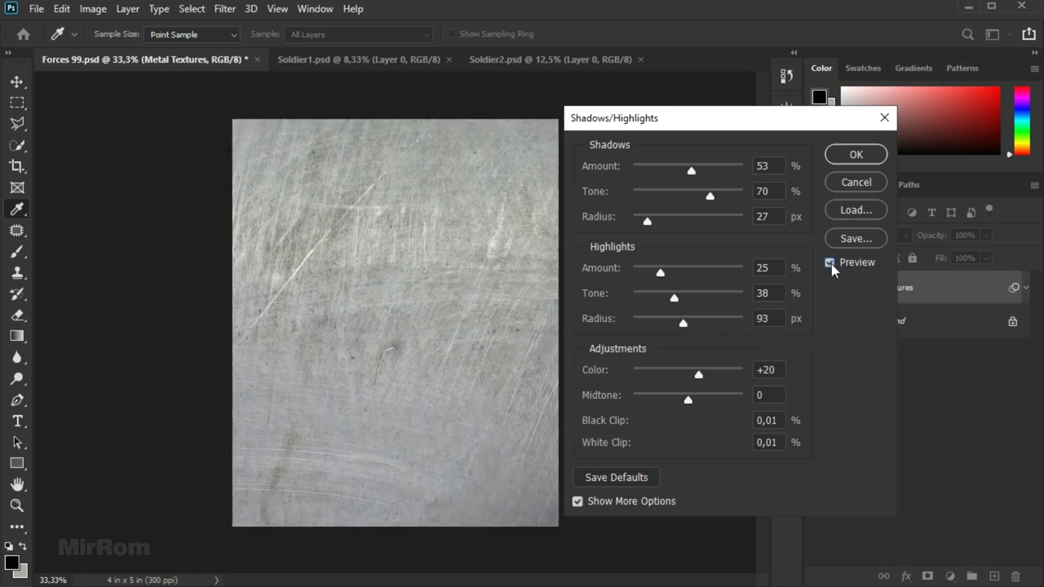
{"action": "left_click", "coordinate": [870, 157]}
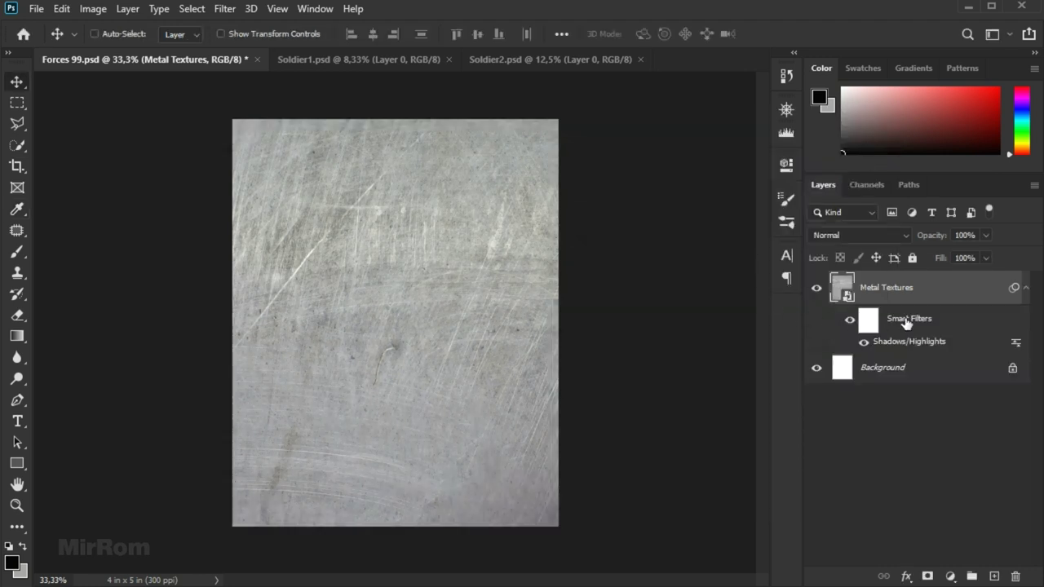
{"action": "left_click", "coordinate": [1024, 289]}
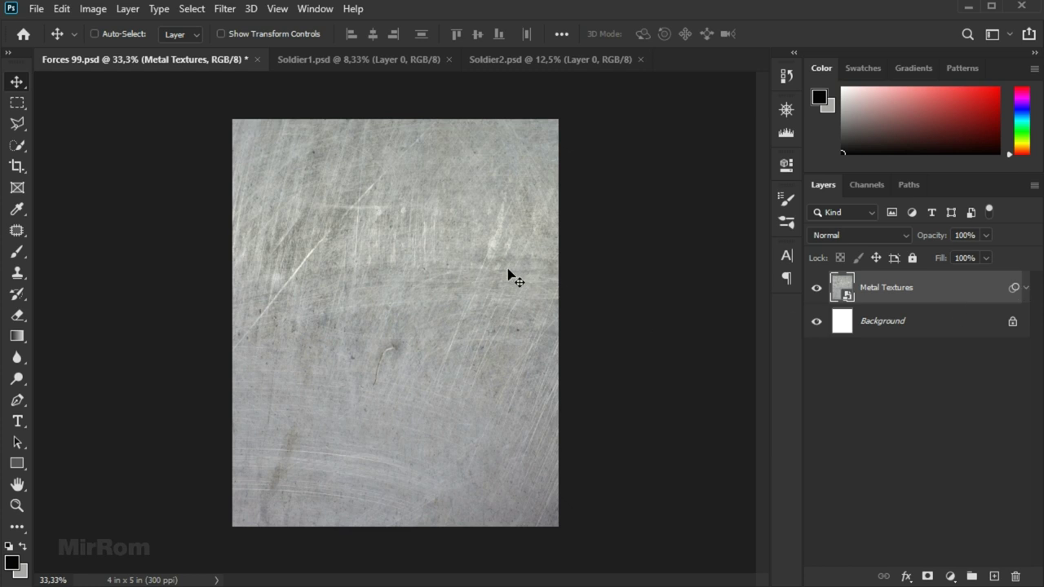
Place the texture_742 grunge image above the metal and name its layer Abs Textures.
{"action": "left_click", "coordinate": [37, 10]}
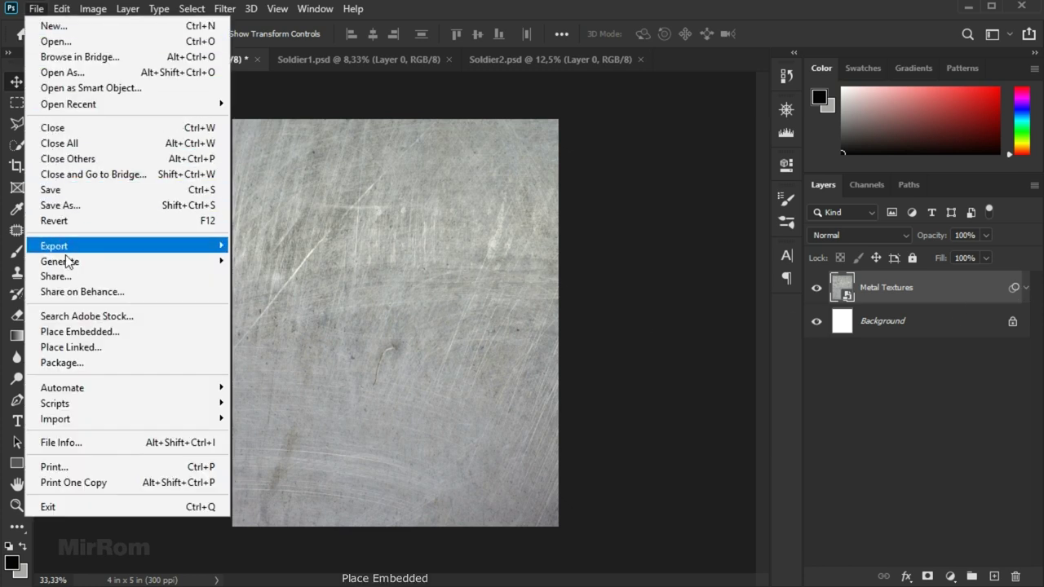
{"action": "left_click", "coordinate": [157, 335]}
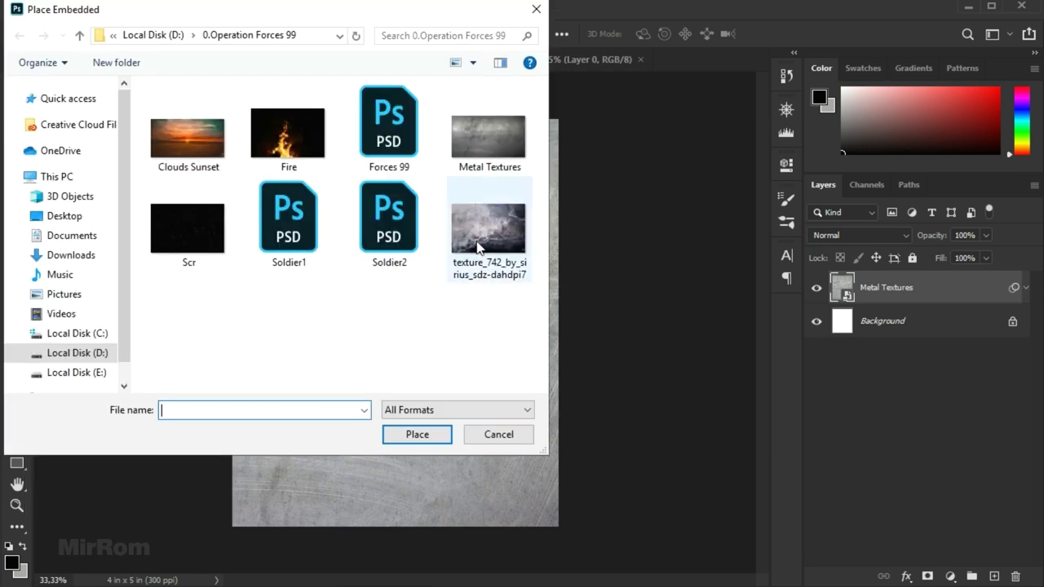
{"action": "double_click", "coordinate": [477, 245]}
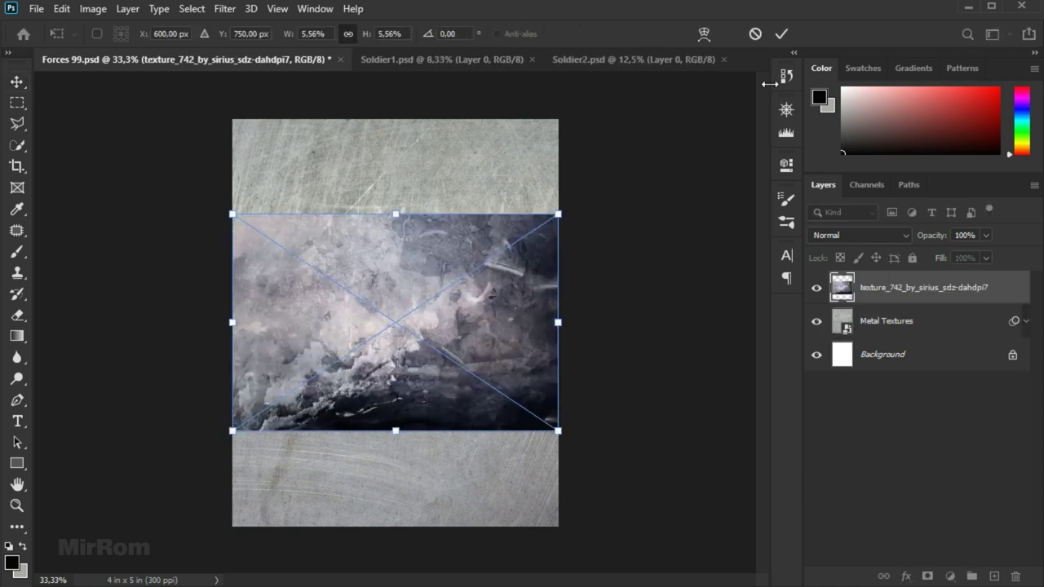
{"action": "left_click", "coordinate": [781, 33]}
{"action": "double_click", "coordinate": [889, 287]}
{"action": "type", "text": "B"}
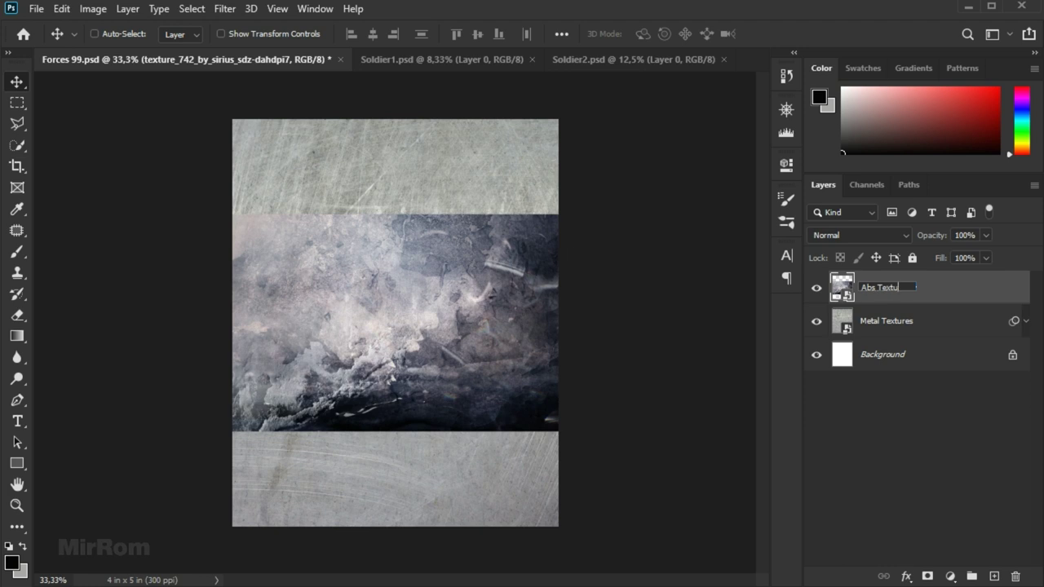
{"action": "type", "text": "ures"}
{"action": "key", "text": "Return"}
Scale and position the Abs Textures layer to cover the whole poster canvas.
{"action": "key", "text": "ctrl+t"}
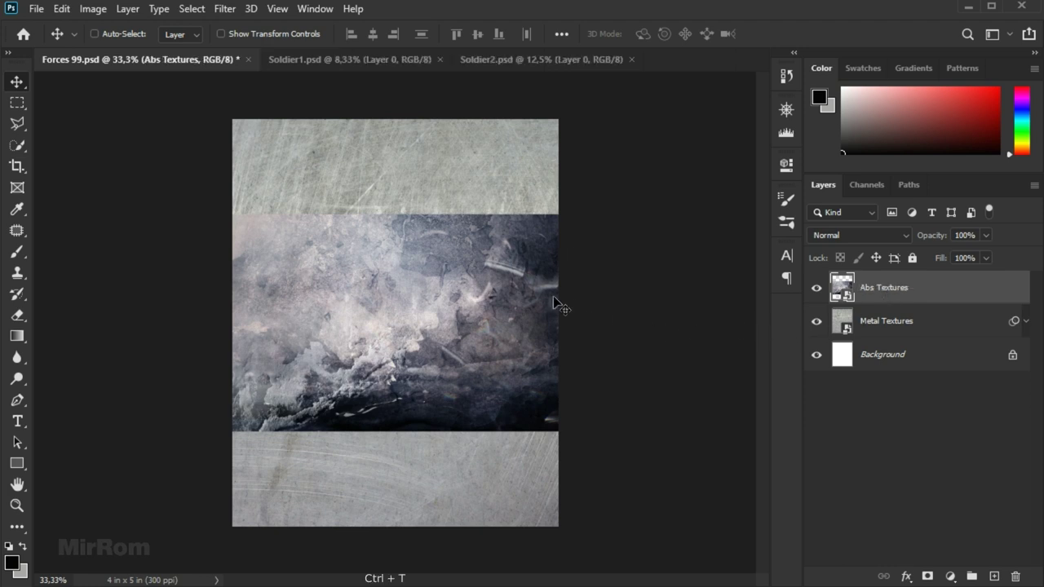
{"action": "left_click_drag", "start_coordinate": [561, 430], "coordinate": [645, 526]}
{"action": "left_click_drag", "start_coordinate": [611, 426], "coordinate": [578, 353]}
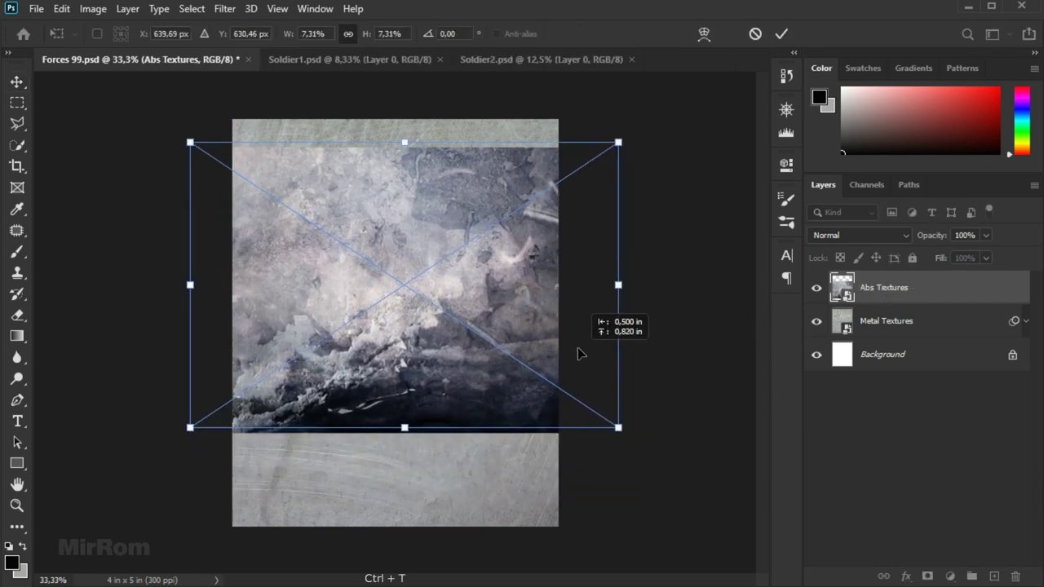
{"action": "left_click_drag", "start_coordinate": [487, 431], "coordinate": [465, 471]}
{"action": "left_click_drag", "start_coordinate": [403, 459], "coordinate": [404, 530]}
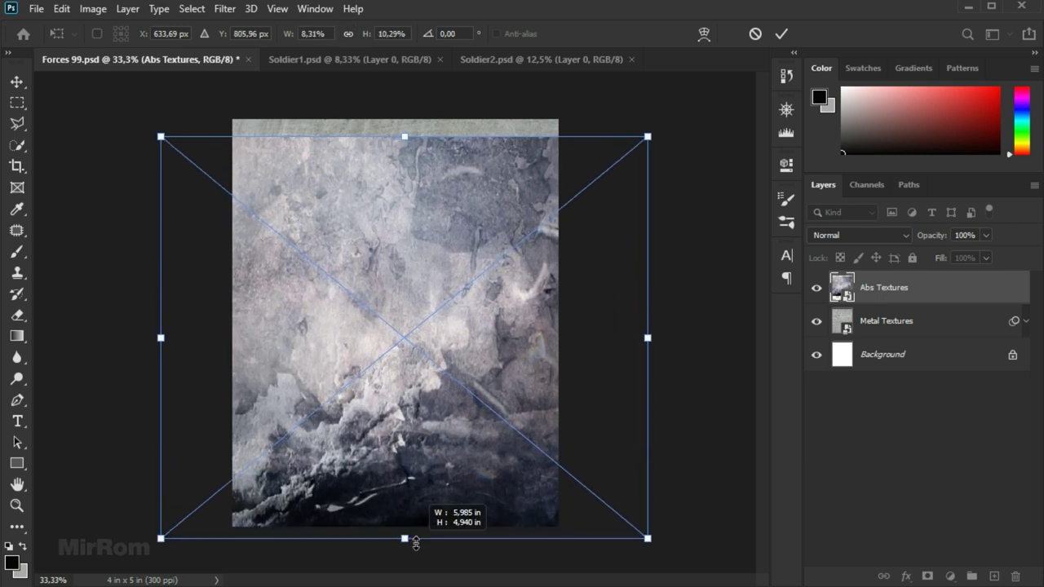
{"action": "left_click_drag", "start_coordinate": [400, 138], "coordinate": [403, 111]}
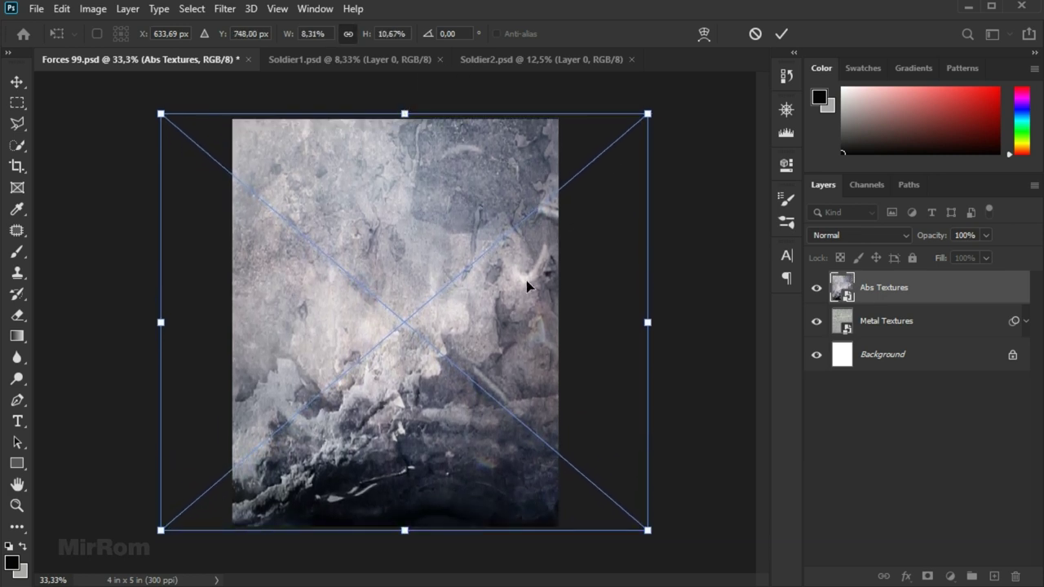
{"action": "left_click_drag", "start_coordinate": [526, 286], "coordinate": [542, 286]}
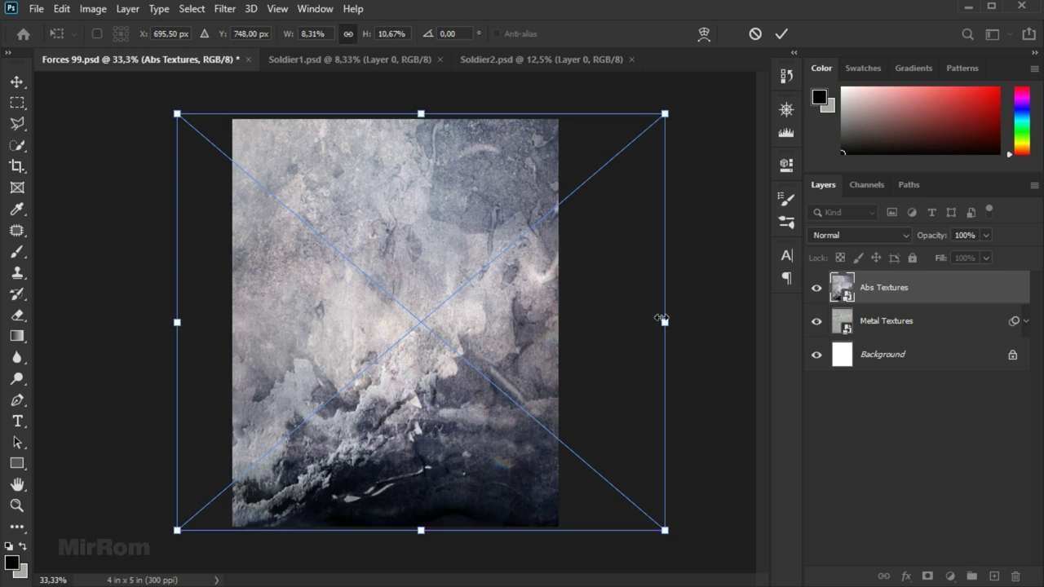
{"action": "left_click_drag", "start_coordinate": [661, 318], "coordinate": [678, 321]}
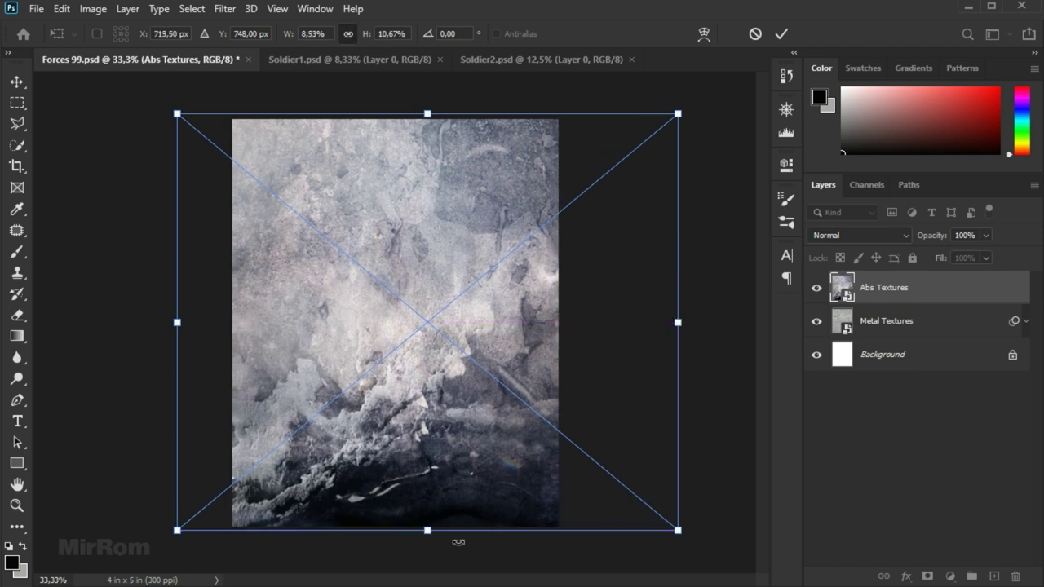
{"action": "left_click_drag", "start_coordinate": [435, 532], "coordinate": [423, 564]}
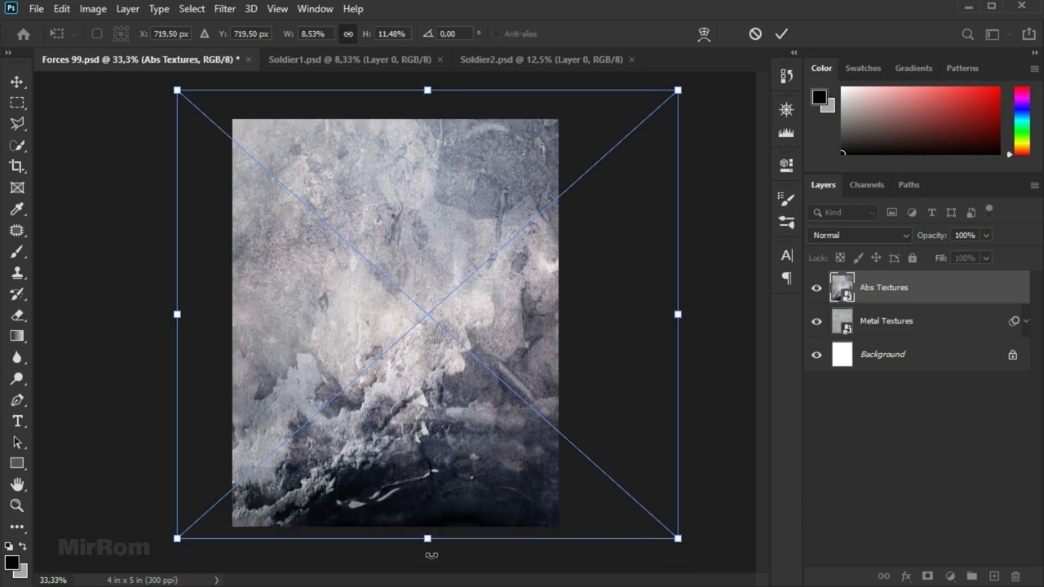
{"action": "left_click_drag", "start_coordinate": [471, 461], "coordinate": [473, 485]}
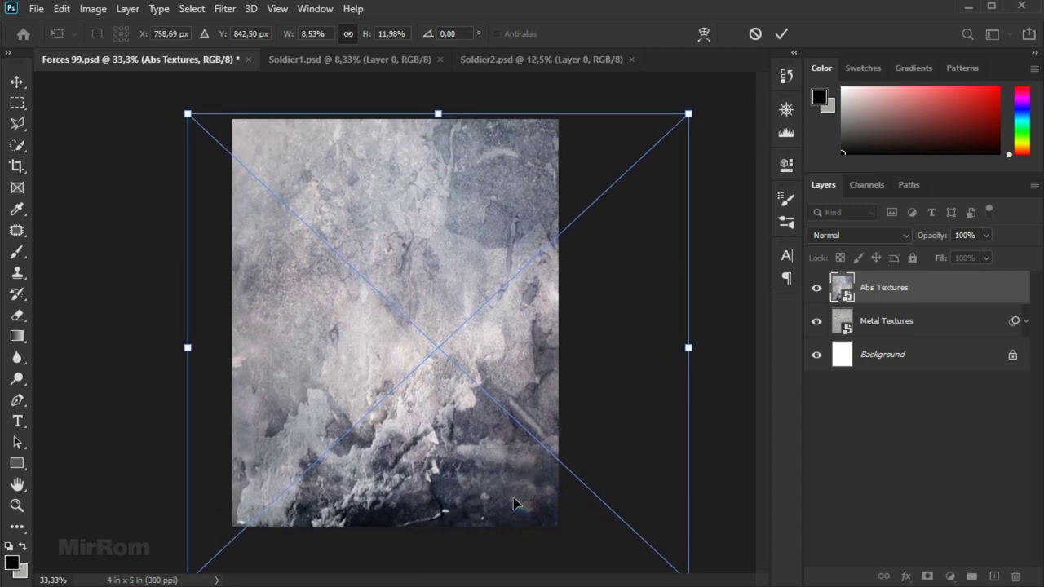
{"action": "key", "text": "Return"}
Zoom out to check the Abs Textures bounds beyond the page, then zoom back in.
{"action": "key", "text": "ctrl+minus"}
{"action": "key", "text": "ctrl+t"}
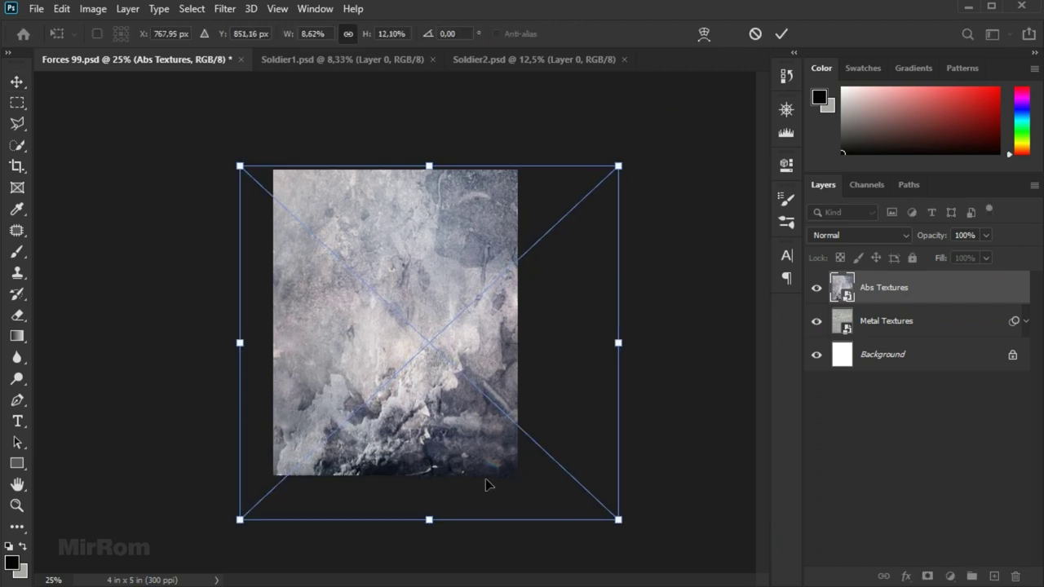
{"action": "key", "text": "Return"}
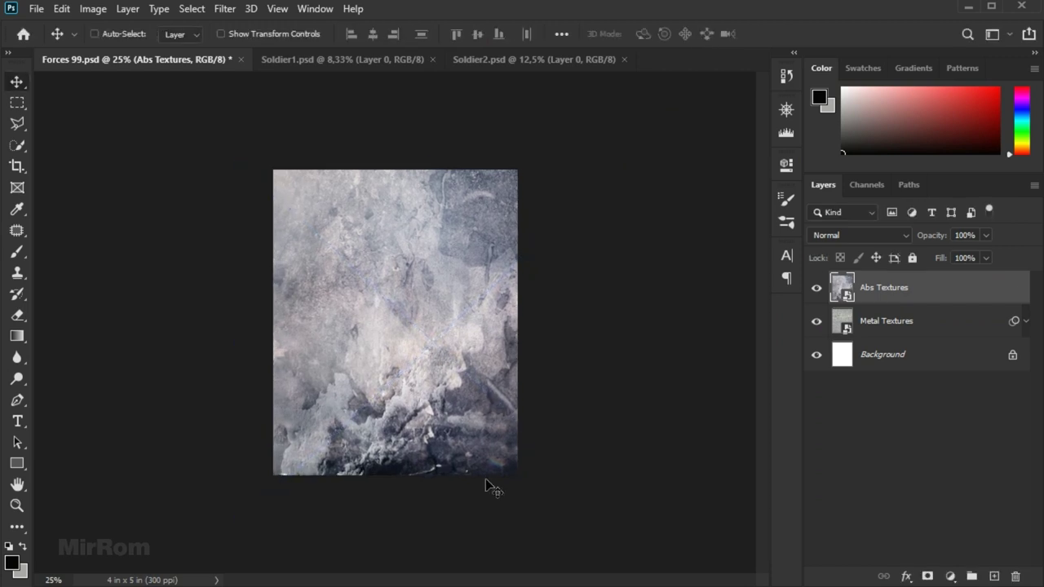
{"action": "key", "text": "ctrl+plus"}
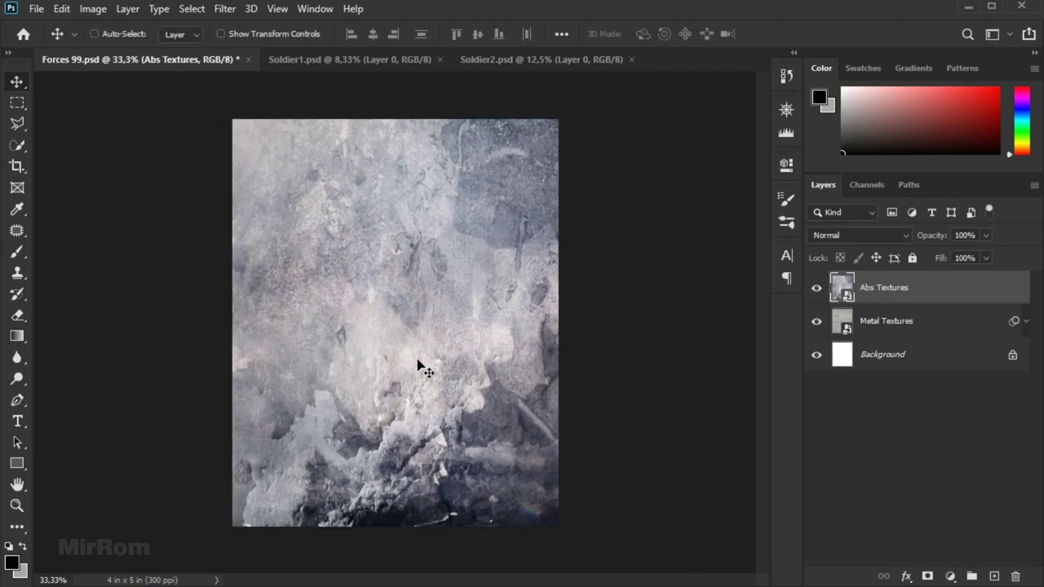
Lower the Abs Textures layer opacity to 84%.
{"action": "left_click", "coordinate": [985, 235]}
{"action": "left_click_drag", "start_coordinate": [988, 256], "coordinate": [977, 258]}
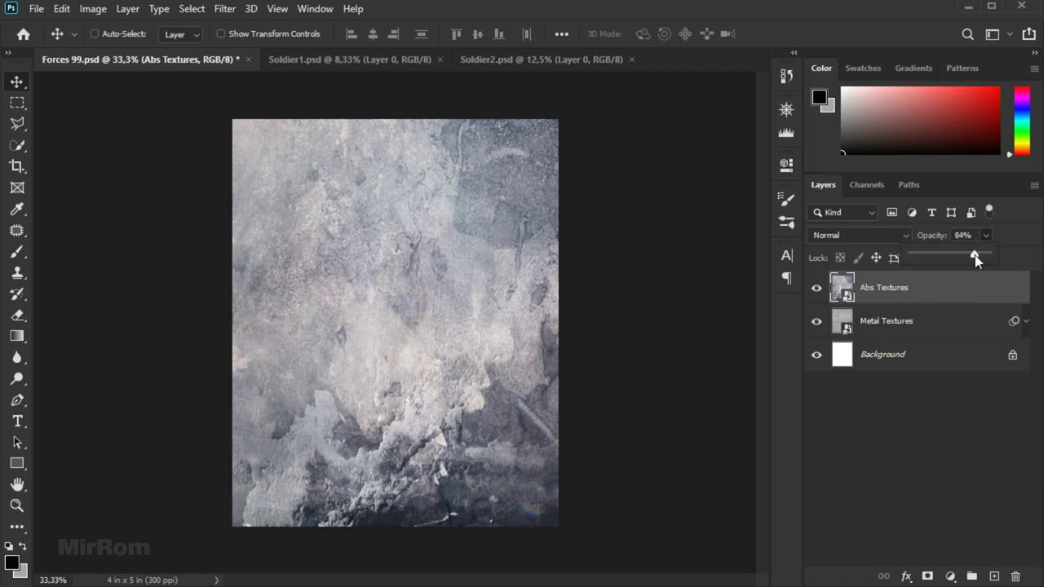
{"action": "left_click", "coordinate": [956, 304]}
Add a Vibrance adjustment clipped to Abs Textures with vibrance -77 and saturation -14.
{"action": "left_click", "coordinate": [949, 576]}
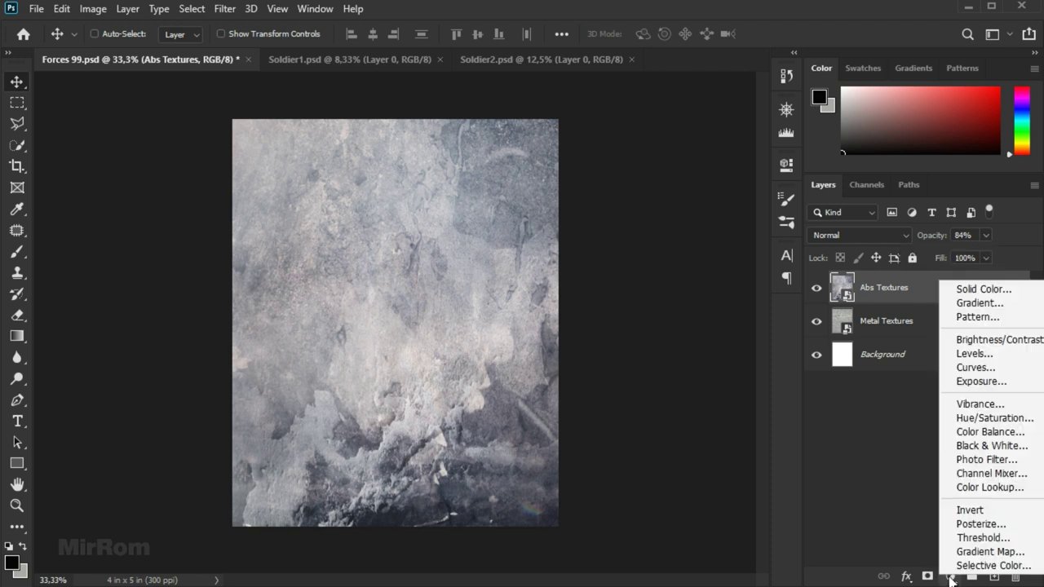
{"action": "left_click", "coordinate": [994, 408]}
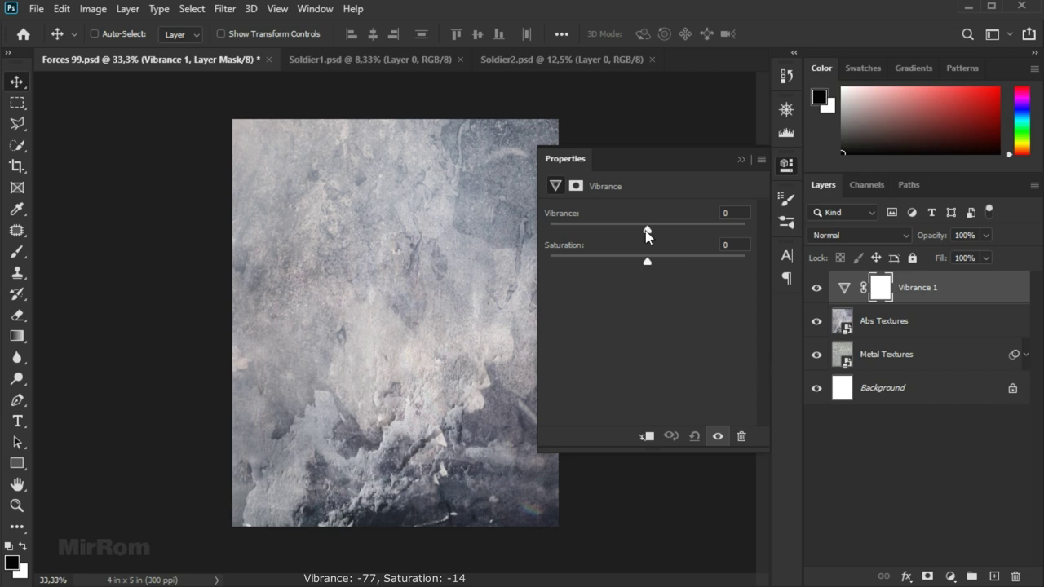
{"action": "left_click", "coordinate": [646, 435]}
{"action": "left_click_drag", "start_coordinate": [647, 232], "coordinate": [578, 231]}
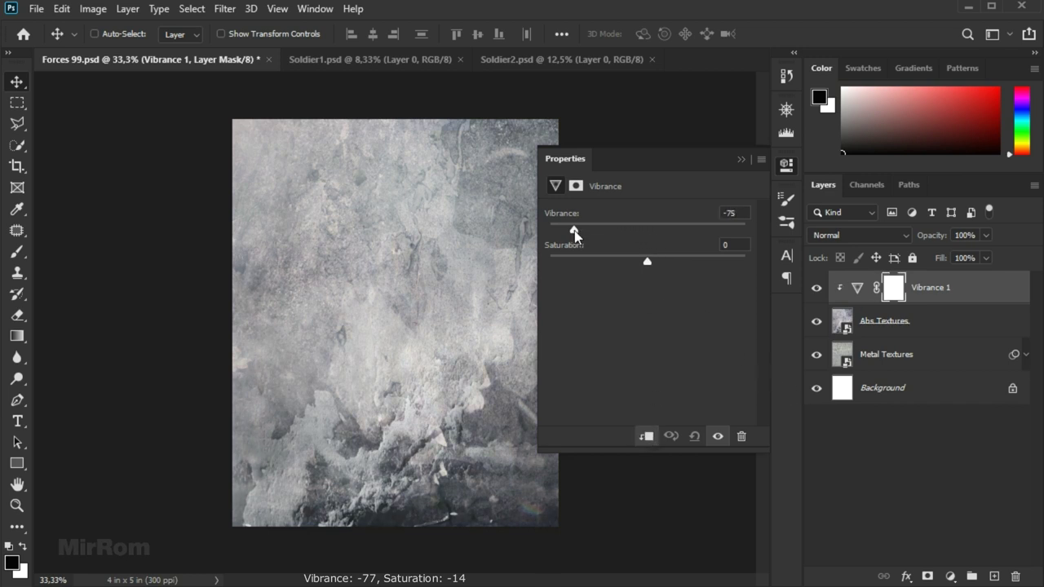
{"action": "left_click_drag", "start_coordinate": [647, 261], "coordinate": [633, 261]}
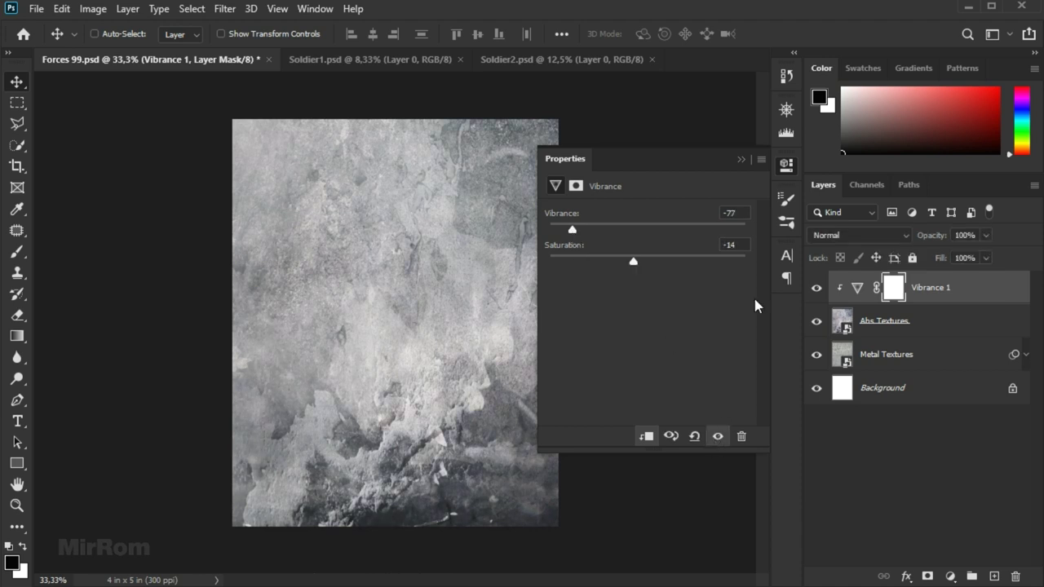
{"action": "left_click", "coordinate": [742, 160]}
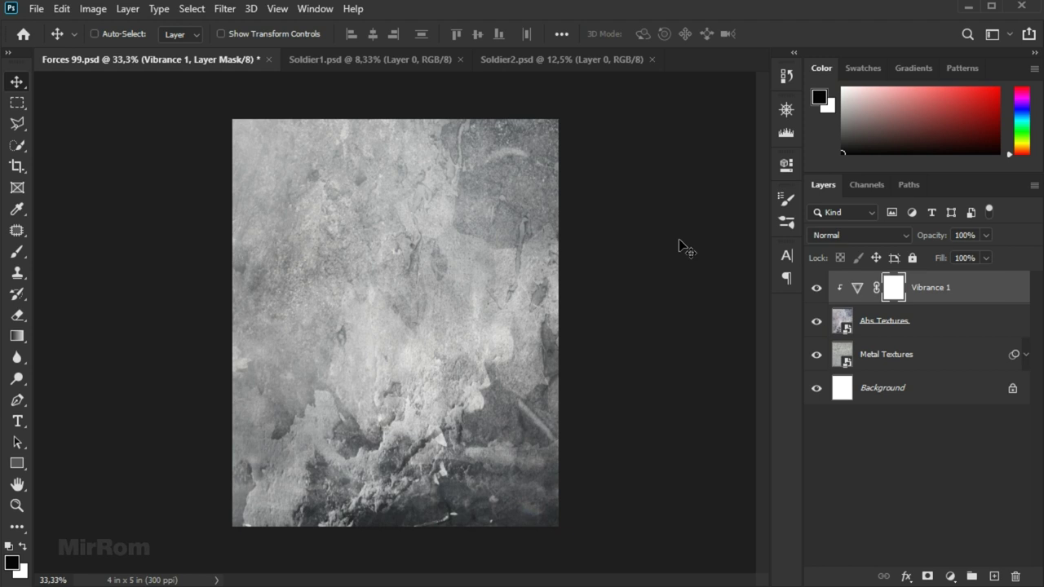
{"action": "left_click", "coordinate": [949, 577]}
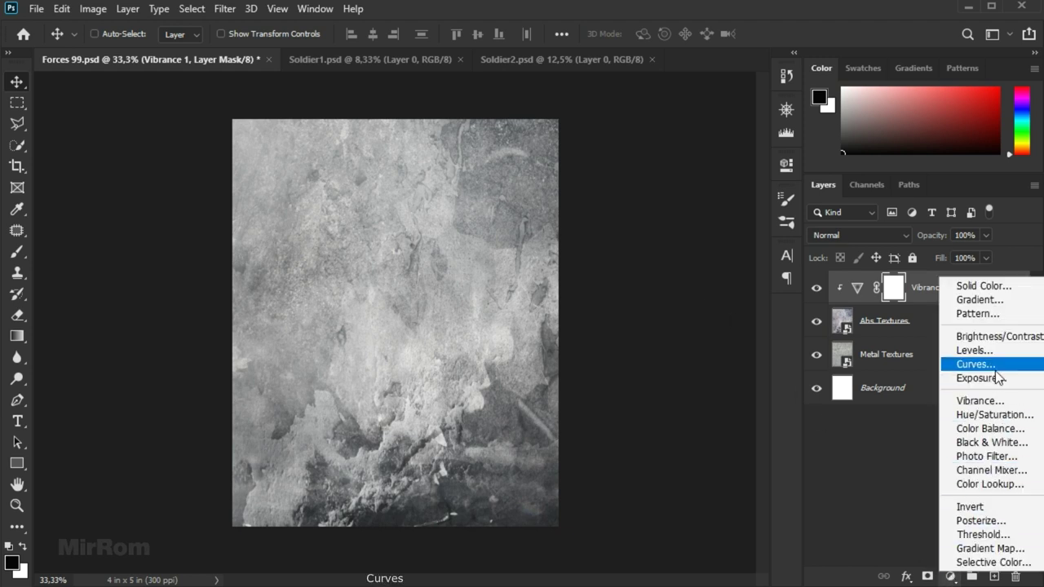
Add a clipped Curves adjustment with the black point raised and the white point lowered.
{"action": "left_click", "coordinate": [994, 367]}
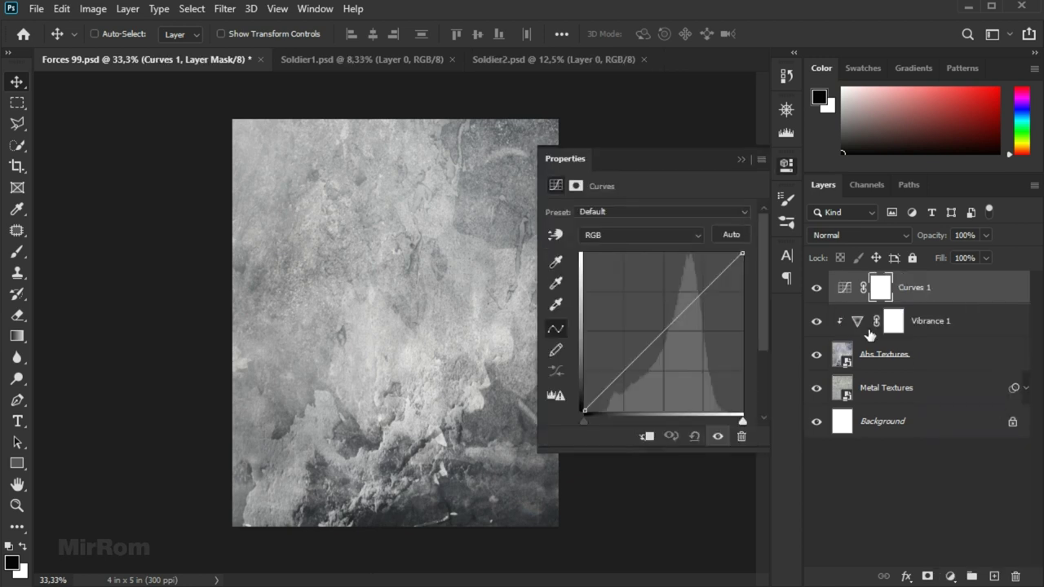
{"action": "left_click", "coordinate": [646, 437]}
{"action": "left_click_drag", "start_coordinate": [587, 413], "coordinate": [577, 402]}
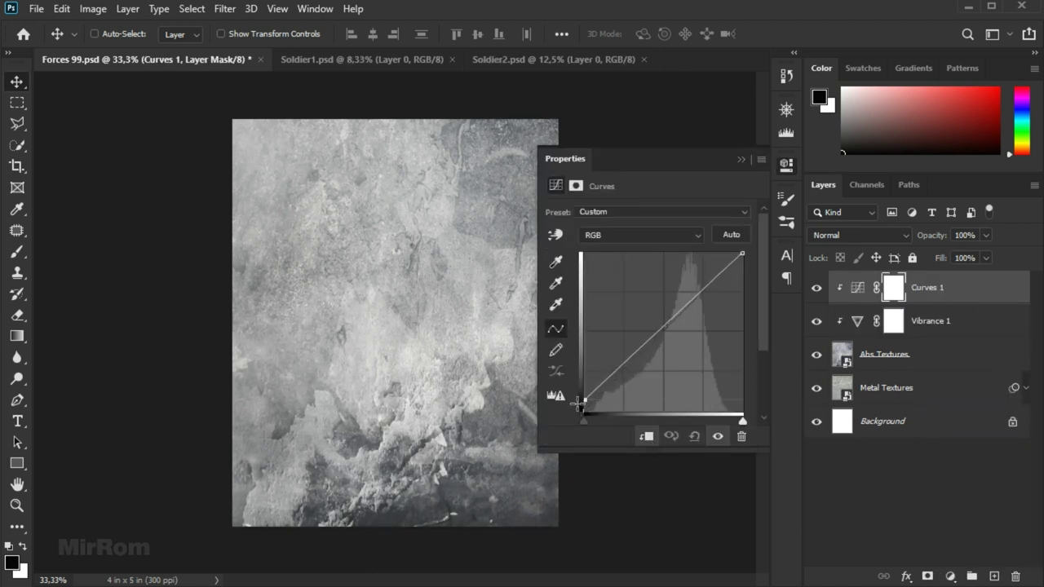
{"action": "left_click_drag", "start_coordinate": [742, 254], "coordinate": [758, 270]}
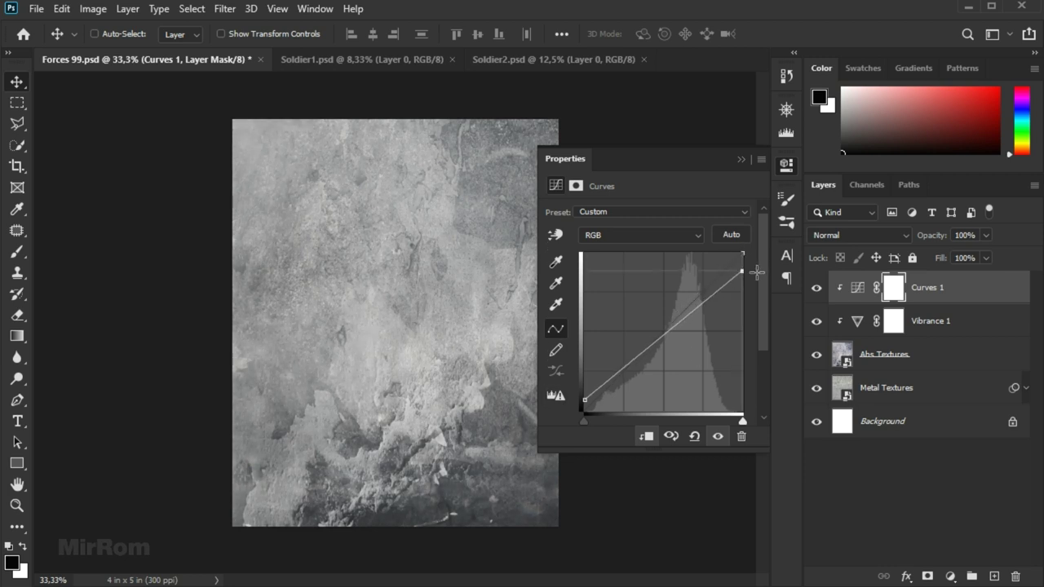
{"action": "left_click_drag", "start_coordinate": [758, 270], "coordinate": [760, 273]}
{"action": "left_click_drag", "start_coordinate": [583, 406], "coordinate": [570, 397]}
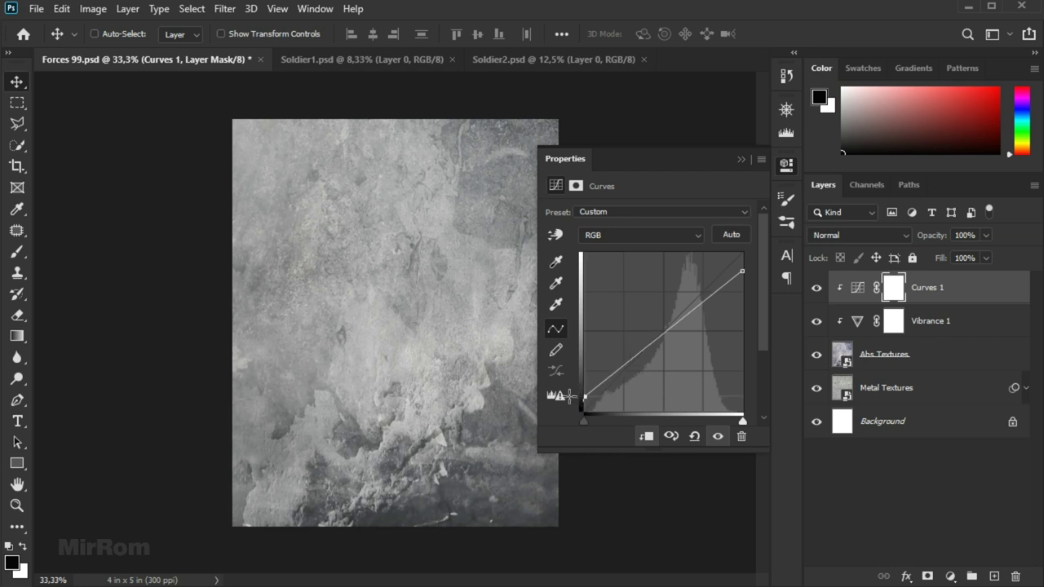
{"action": "left_click_drag", "start_coordinate": [749, 274], "coordinate": [748, 271]}
{"action": "left_click", "coordinate": [717, 435]}
{"action": "left_click", "coordinate": [741, 159]}
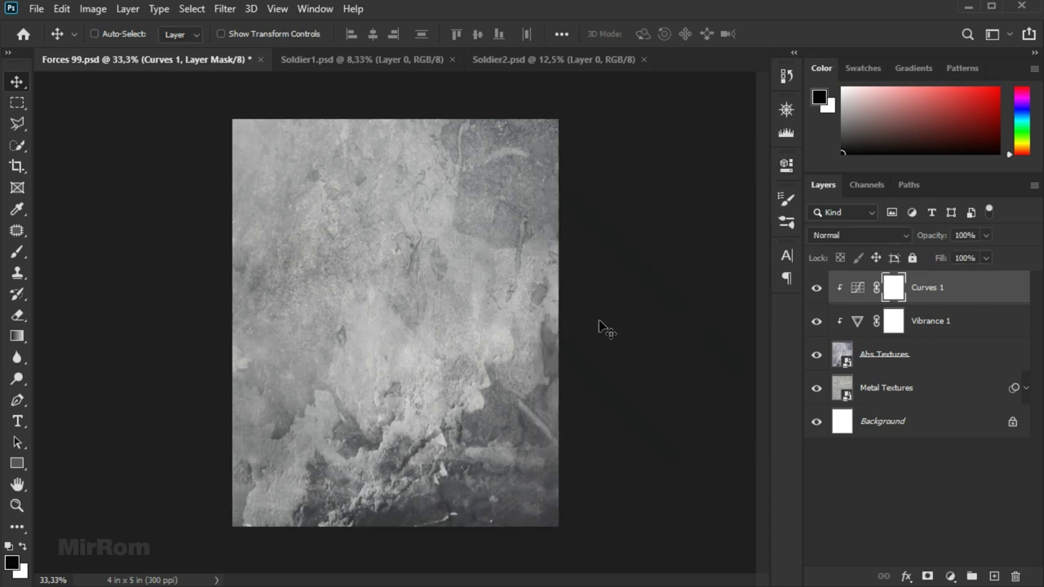
Crop Soldier1 tightly around the soldier and drag the figure into the Forces 99 poster.
{"action": "left_click", "coordinate": [371, 60]}
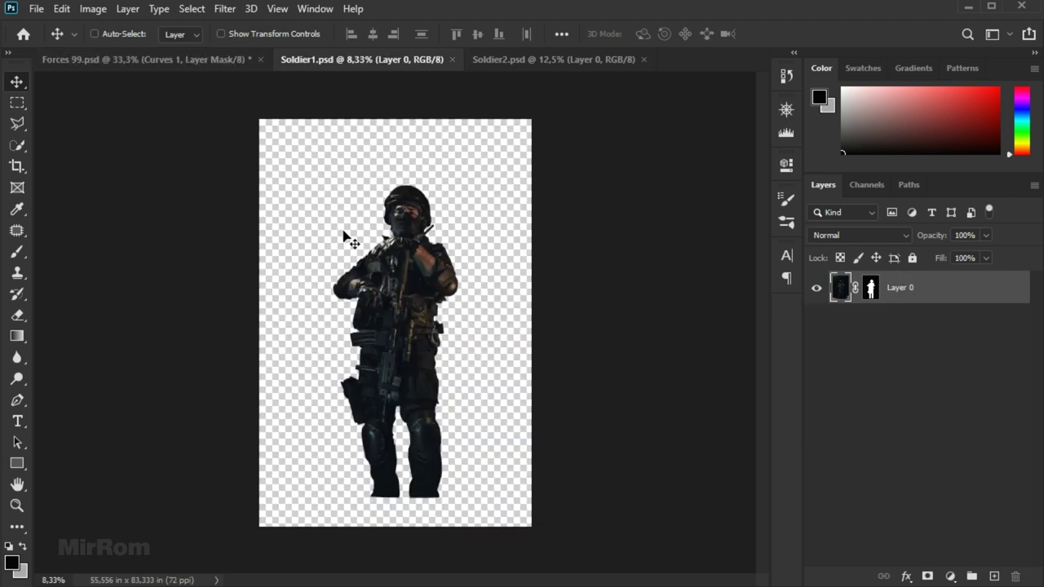
{"action": "left_click", "coordinate": [16, 165]}
{"action": "left_click_drag", "start_coordinate": [396, 121], "coordinate": [396, 140]}
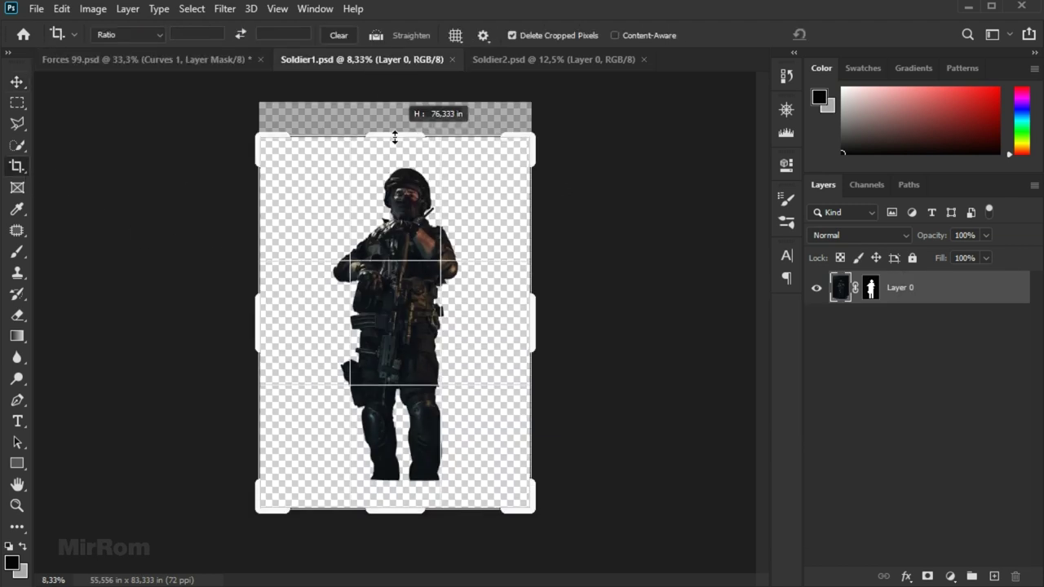
{"action": "left_click_drag", "start_coordinate": [401, 511], "coordinate": [402, 478]}
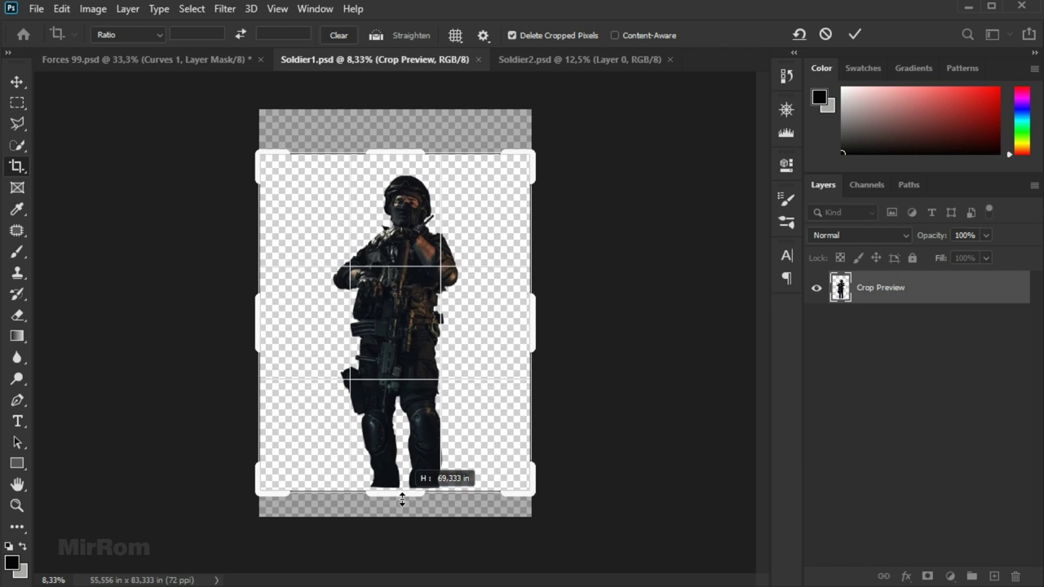
{"action": "left_click_drag", "start_coordinate": [257, 330], "coordinate": [284, 340]}
{"action": "left_click_drag", "start_coordinate": [506, 321], "coordinate": [471, 325]}
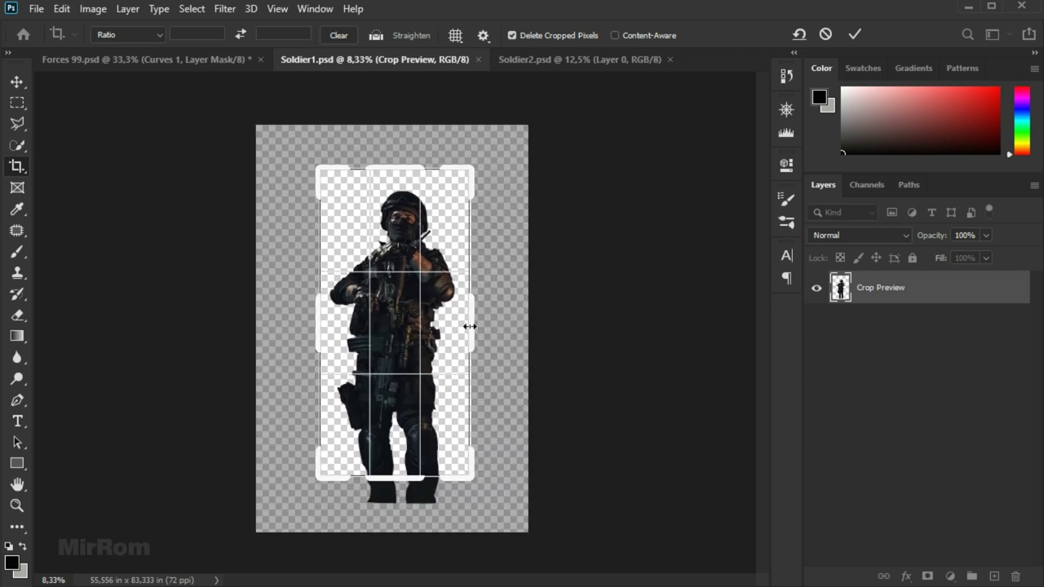
{"action": "key", "text": "Return"}
{"action": "key", "text": "v"}
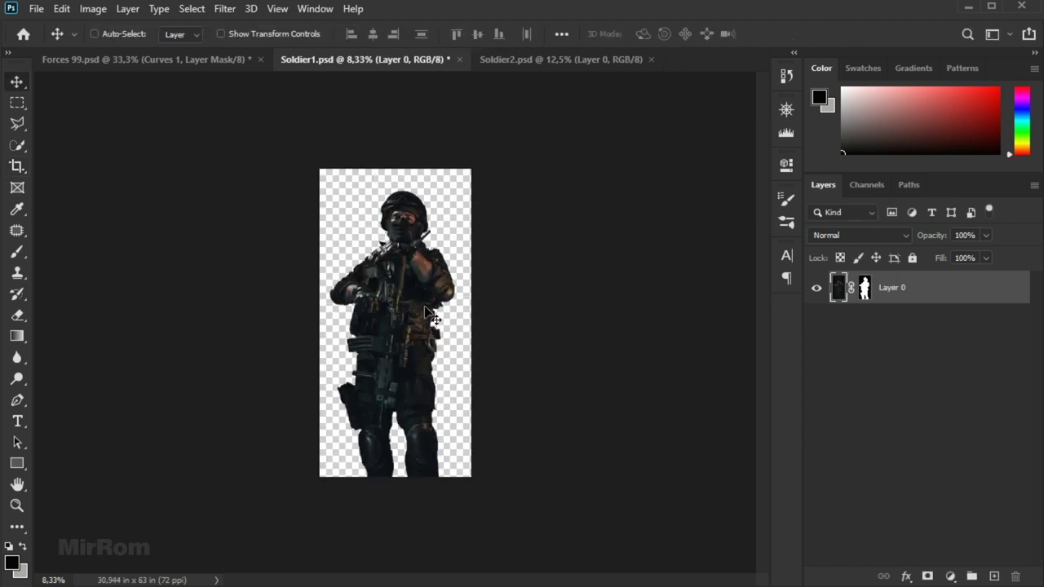
{"action": "mouse_move", "coordinate": [422, 303]}
{"action": "left_mouse_down"}
{"action": "mouse_move", "coordinate": [234, 86]}
{"action": "mouse_move", "coordinate": [395, 322]}
{"action": "left_mouse_up"}
Close the Soldier1 document and rename the pasted layer Soldier1.
{"action": "left_click", "coordinate": [424, 58]}
{"action": "left_click", "coordinate": [513, 236]}
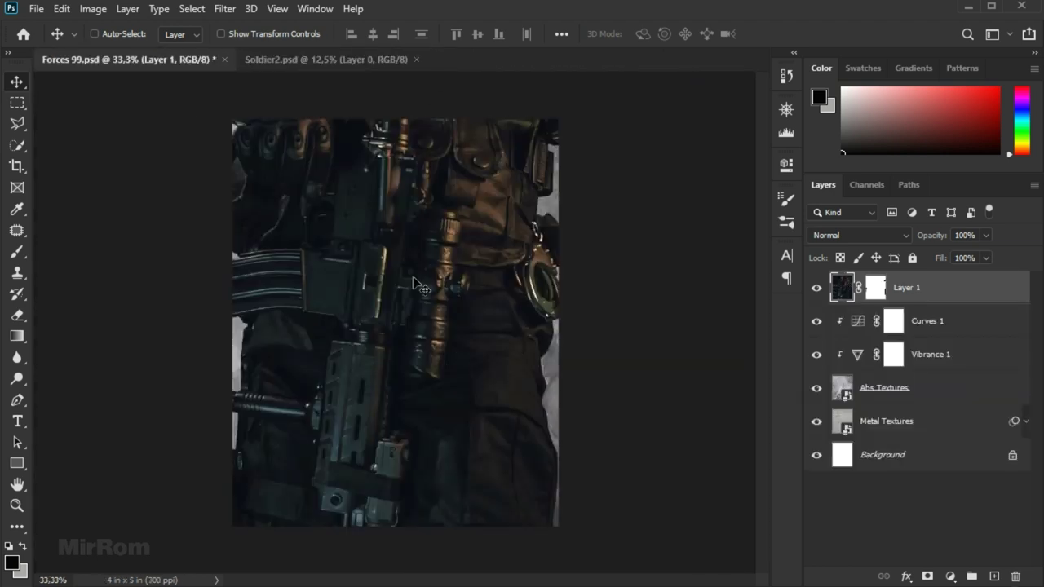
{"action": "double_click", "coordinate": [907, 288]}
{"action": "type", "text": "So"}
{"action": "type", "text": "1"}
{"action": "key", "text": "Return"}
Convert the Soldier1 layer into a smart object.
{"action": "right_click", "coordinate": [911, 288]}
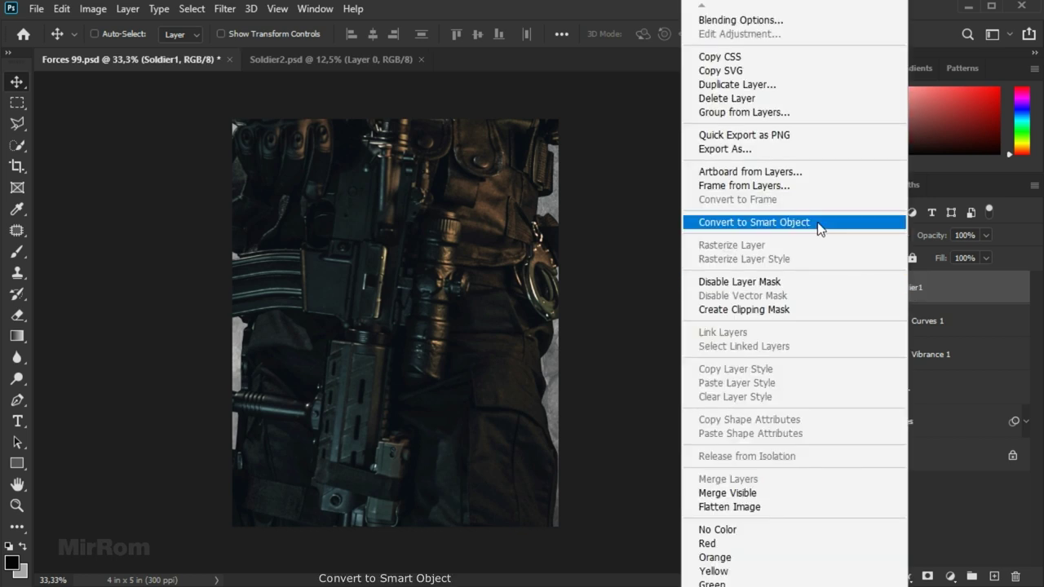
{"action": "left_click", "coordinate": [820, 223]}
{"action": "key", "text": "ctrl+t"}
Scale the soldier down to roughly half size and centre the full figure on the poster.
{"action": "left_click_drag", "start_coordinate": [290, 33], "coordinate": [249, 33]}
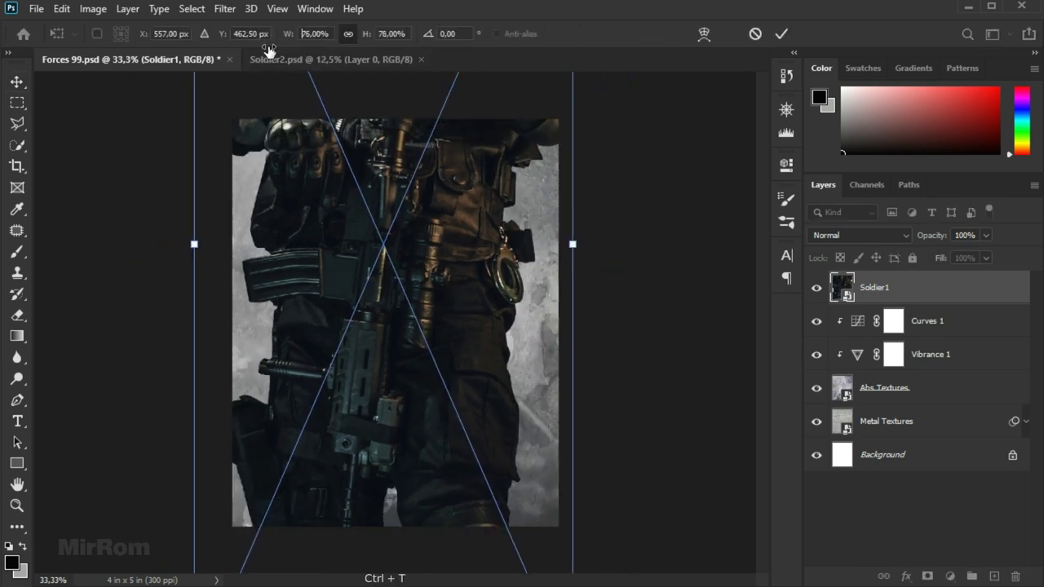
{"action": "left_click_drag", "start_coordinate": [447, 188], "coordinate": [470, 326]}
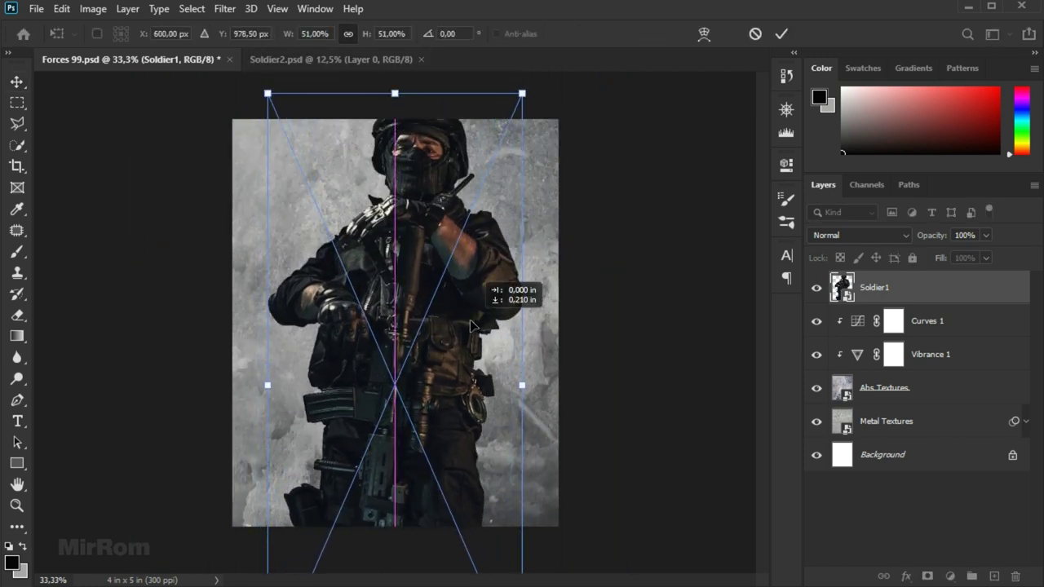
{"action": "left_click_drag", "start_coordinate": [521, 93], "coordinate": [501, 132]}
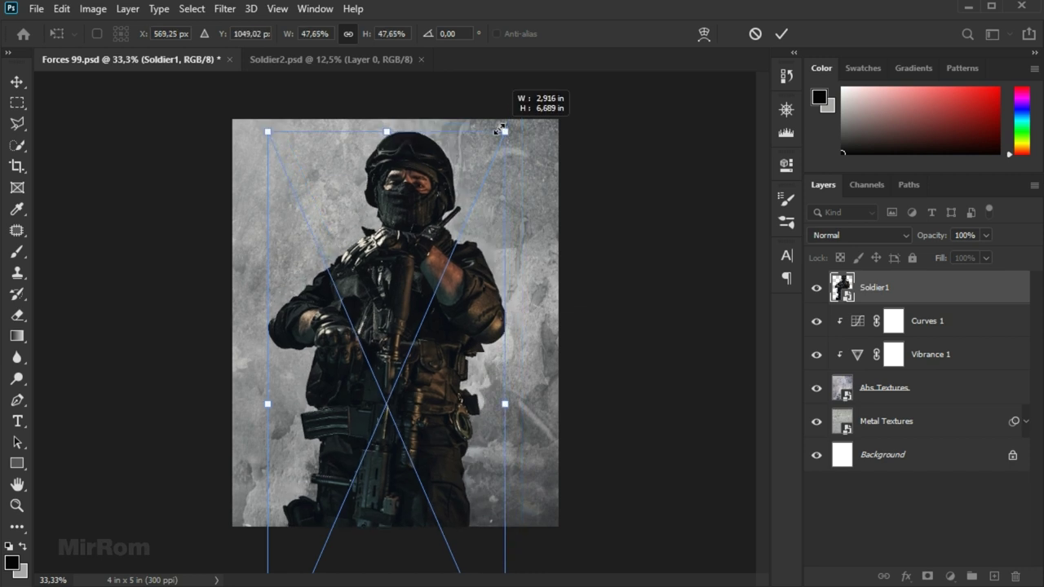
{"action": "left_click_drag", "start_coordinate": [425, 188], "coordinate": [435, 193]}
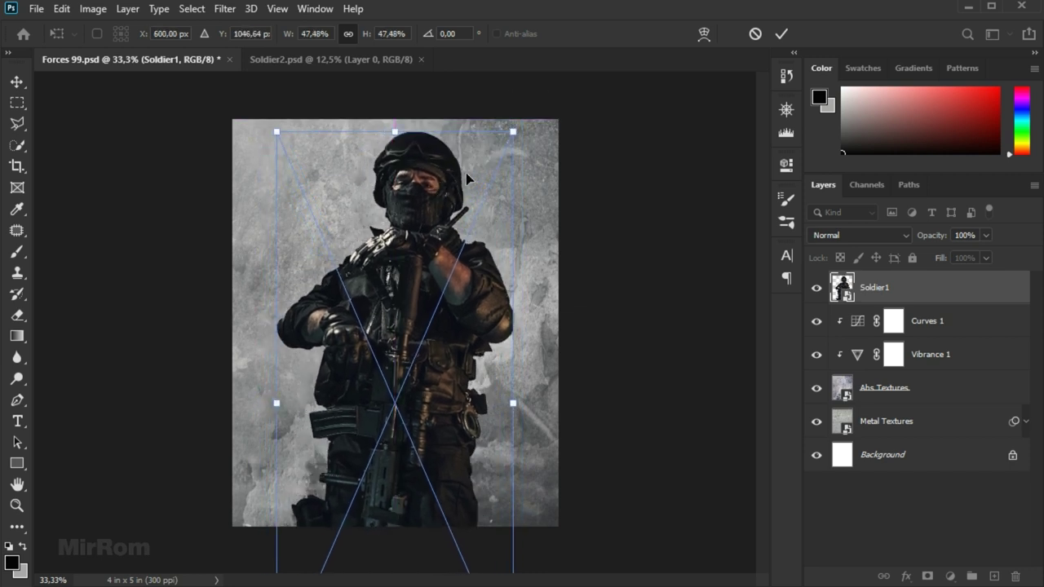
{"action": "left_click", "coordinate": [781, 33]}
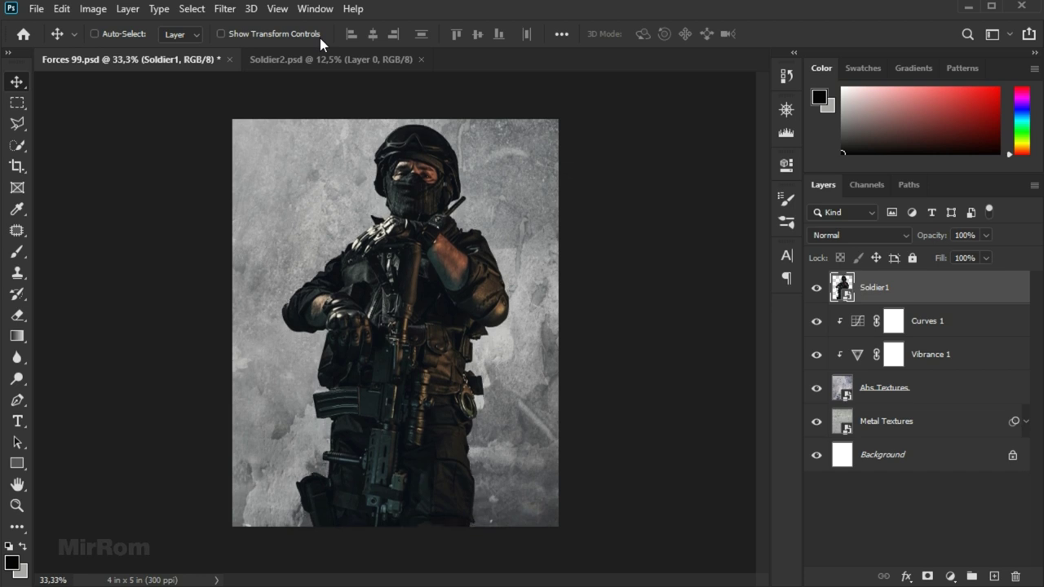
Set the Soldier1 scale precisely to 44.48% and commit it.
{"action": "key", "text": "ctrl+t"}
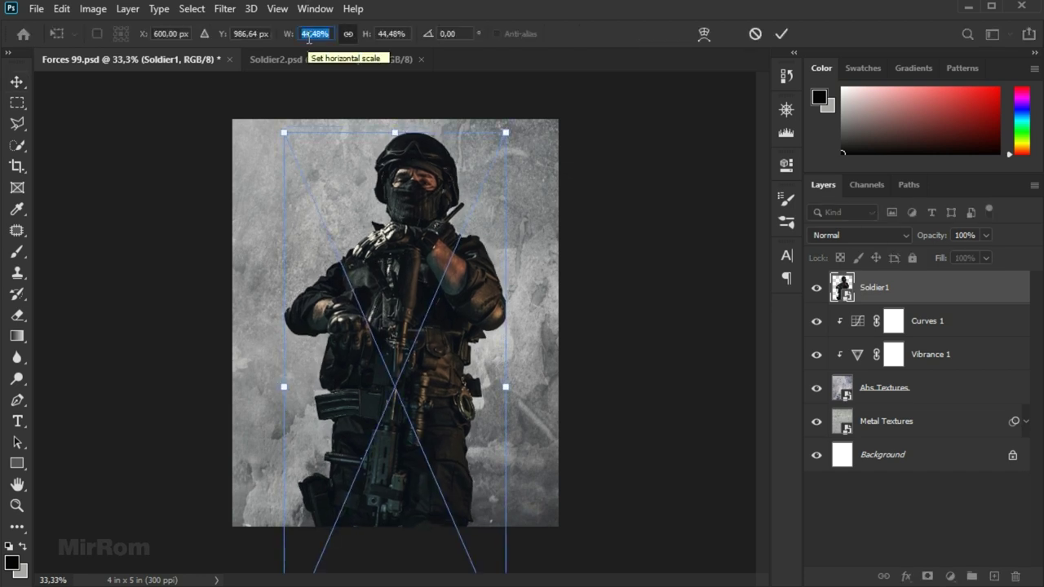
{"action": "key", "text": "Return"}
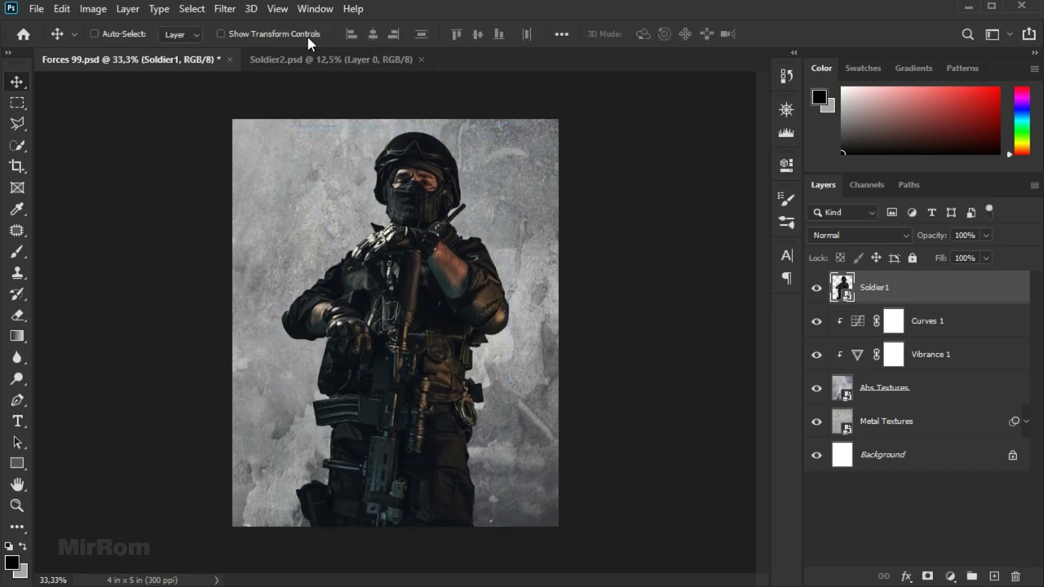
{"action": "key", "text": "ctrl"}
{"action": "key", "text": "ctrl+t"}
{"action": "left_click", "coordinate": [307, 34]}
{"action": "key", "text": "Down"}
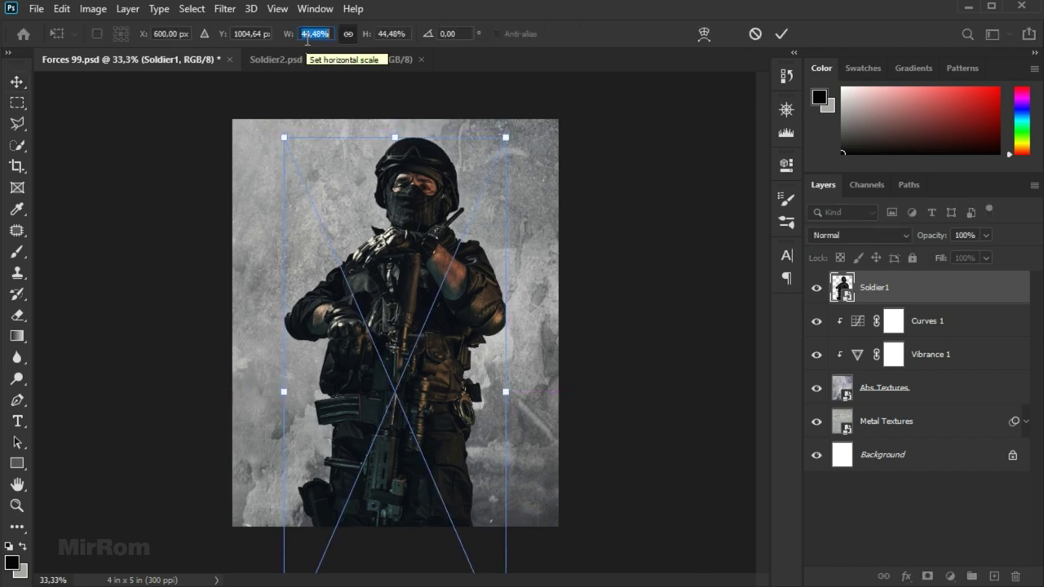
{"action": "key", "text": "Return"}
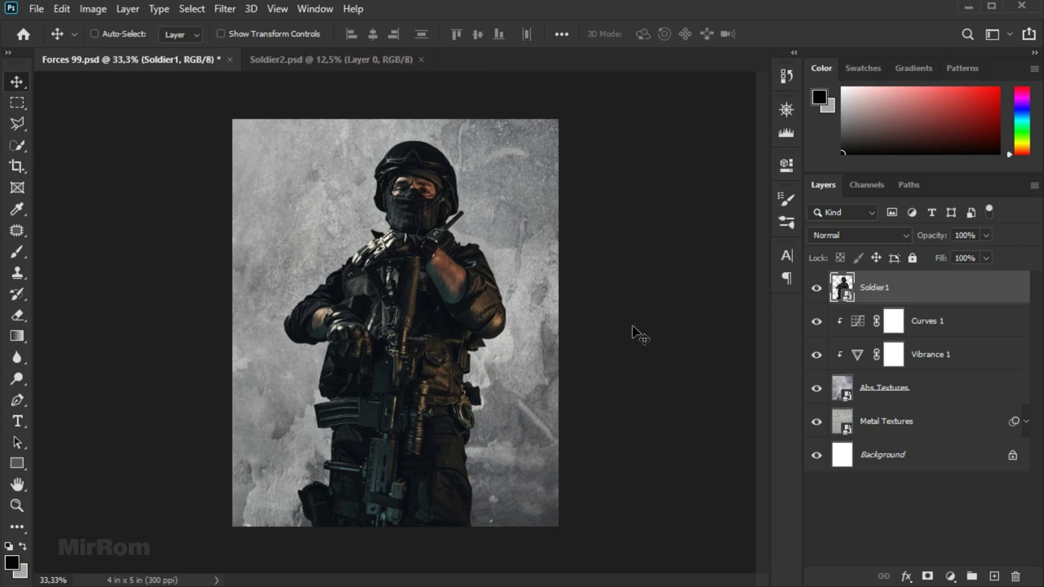
{"action": "left_click", "coordinate": [94, 10]}
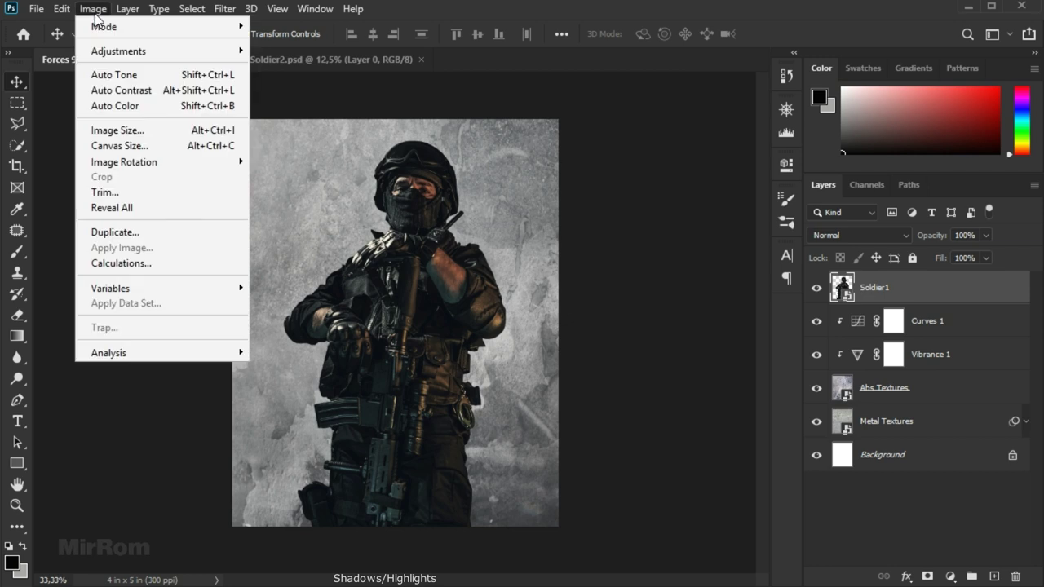
{"action": "mouse_move", "coordinate": [118, 51]}
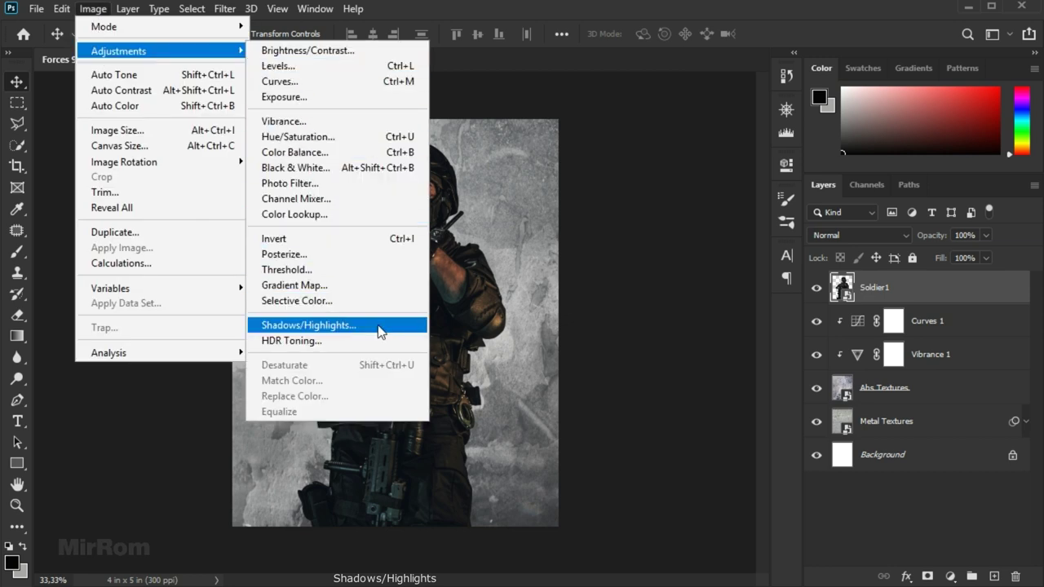
Apply Shadows/Highlights to Soldier1: shadows 14%, highlights amount 33, tone 59, radius 55.
{"action": "left_click", "coordinate": [381, 327]}
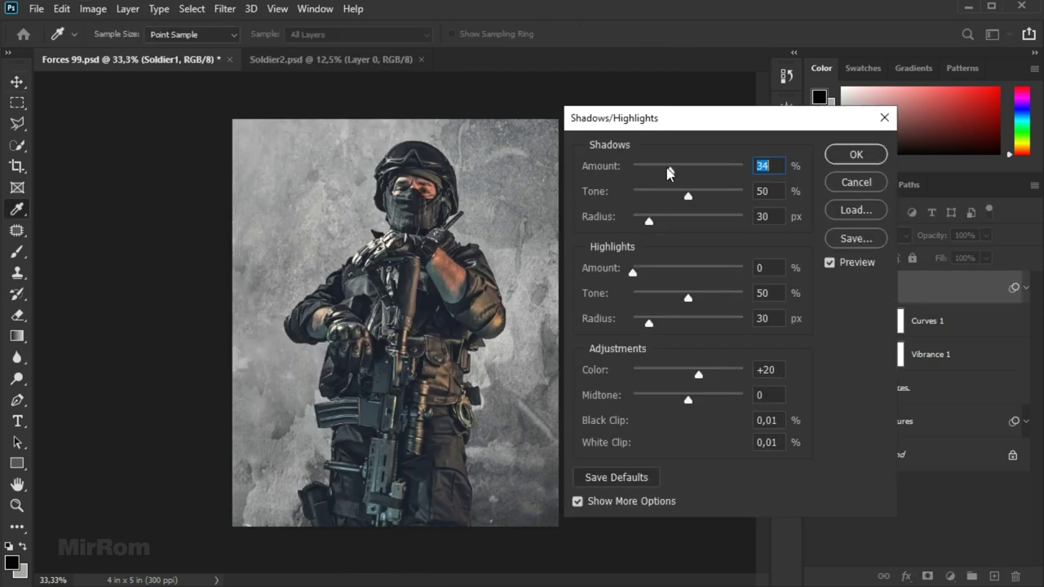
{"action": "left_click_drag", "start_coordinate": [649, 169], "coordinate": [644, 169]}
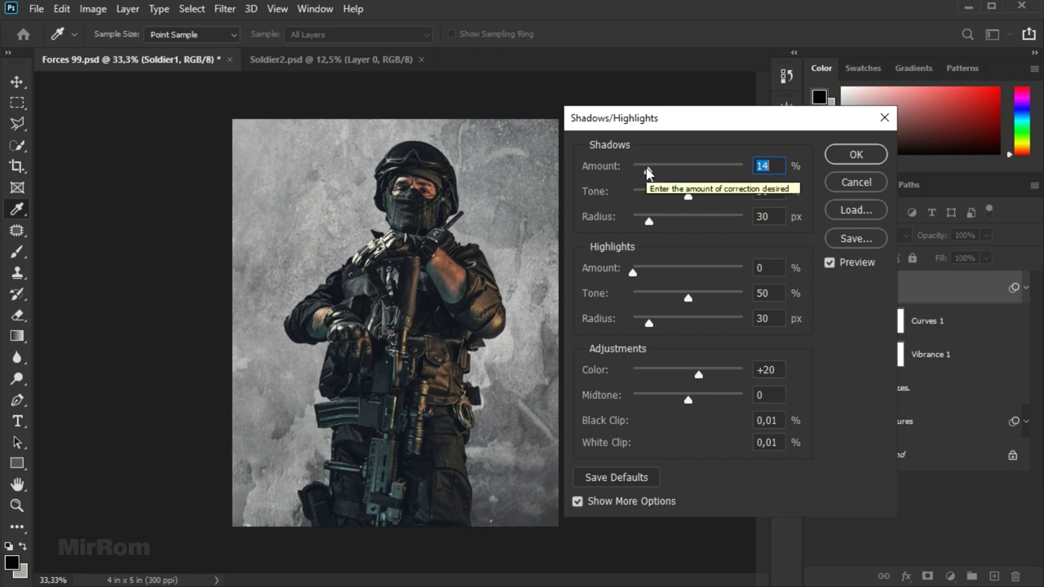
{"action": "left_click_drag", "start_coordinate": [688, 197], "coordinate": [678, 198]}
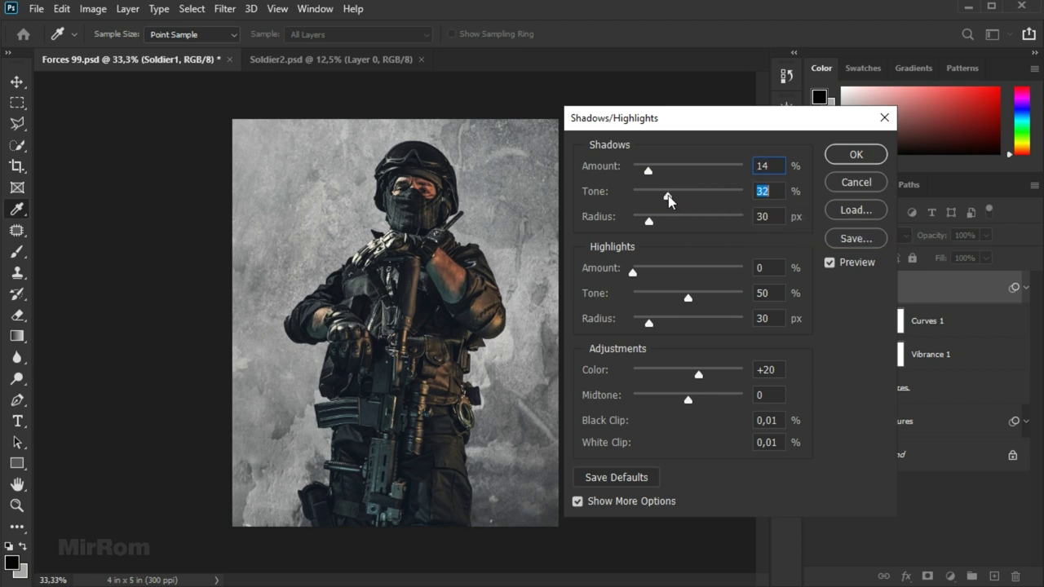
{"action": "left_click_drag", "start_coordinate": [649, 227], "coordinate": [644, 227]}
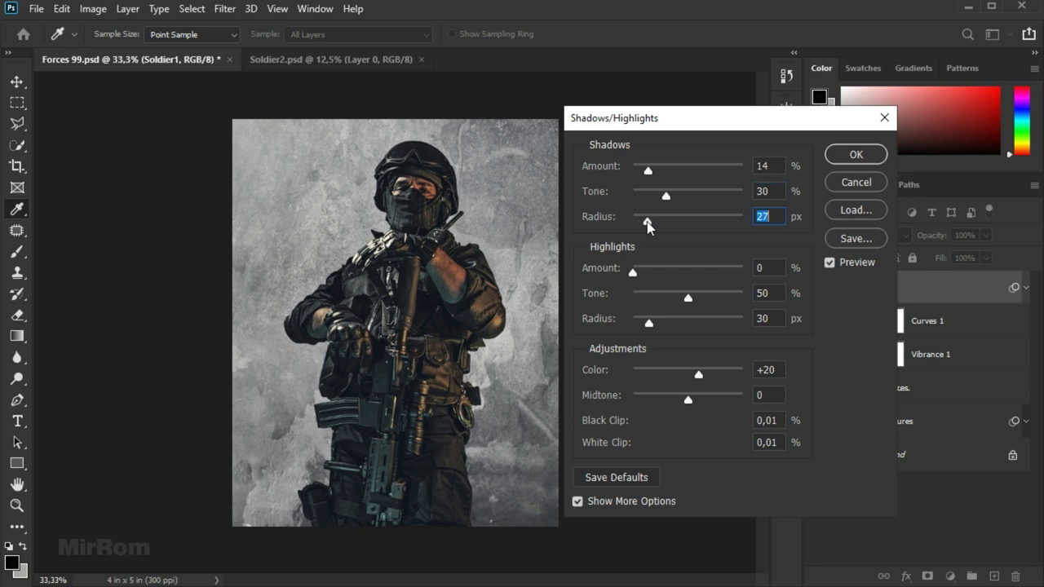
{"action": "left_click", "coordinate": [653, 270]}
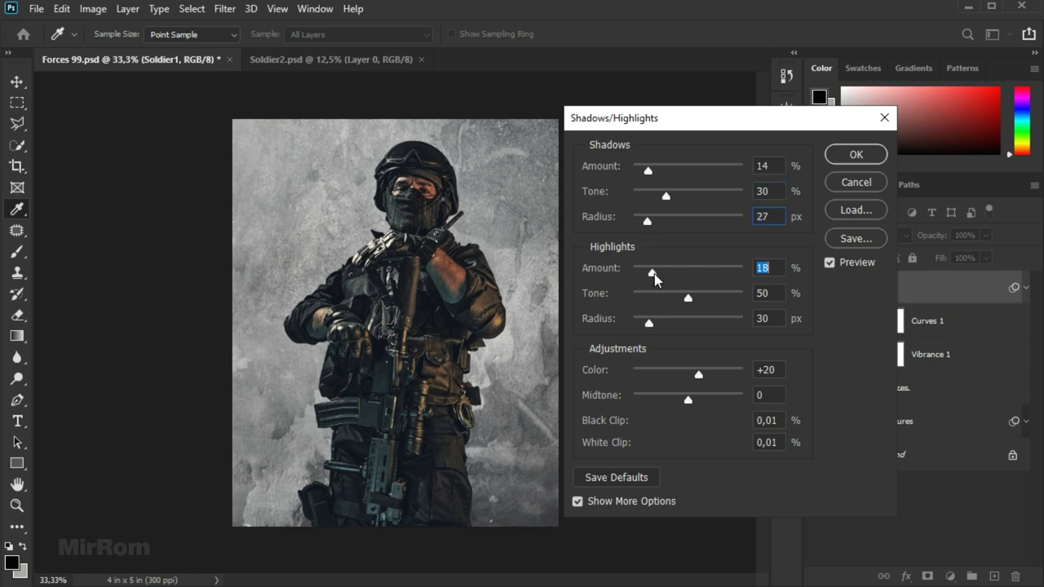
{"action": "mouse_move", "coordinate": [659, 279]}
{"action": "left_mouse_down"}
{"action": "mouse_move", "coordinate": [698, 301]}
{"action": "mouse_move", "coordinate": [666, 326]}
{"action": "left_mouse_up"}
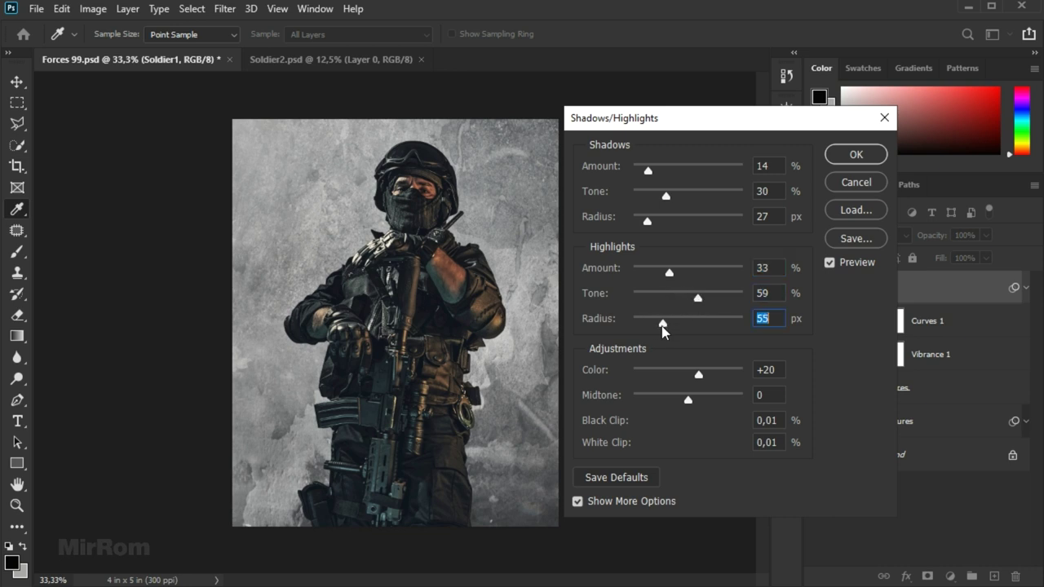
{"action": "left_click", "coordinate": [829, 262]}
{"action": "left_click", "coordinate": [829, 263]}
{"action": "left_click", "coordinate": [843, 159]}
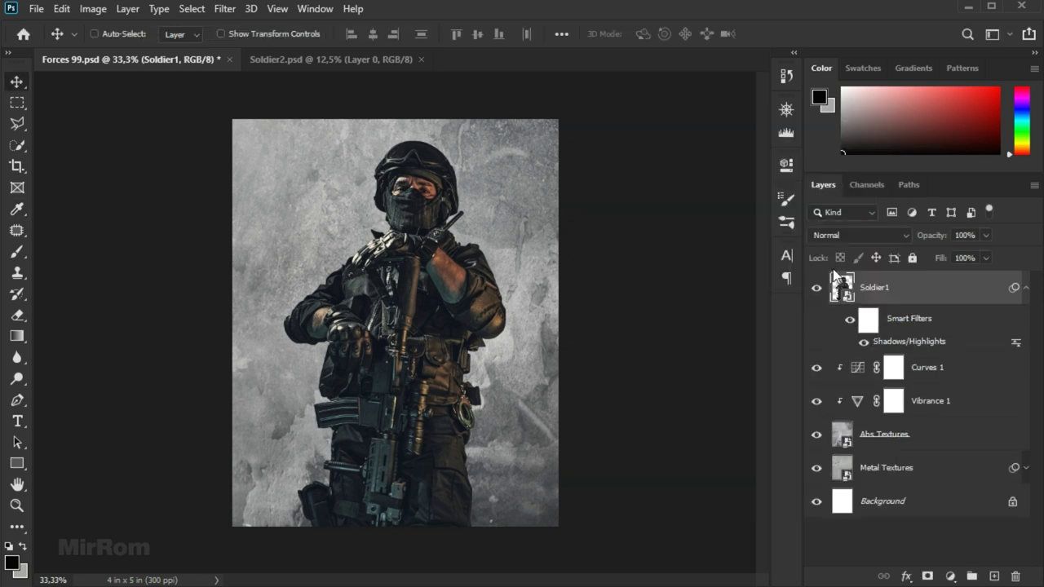
{"action": "left_click", "coordinate": [1025, 288]}
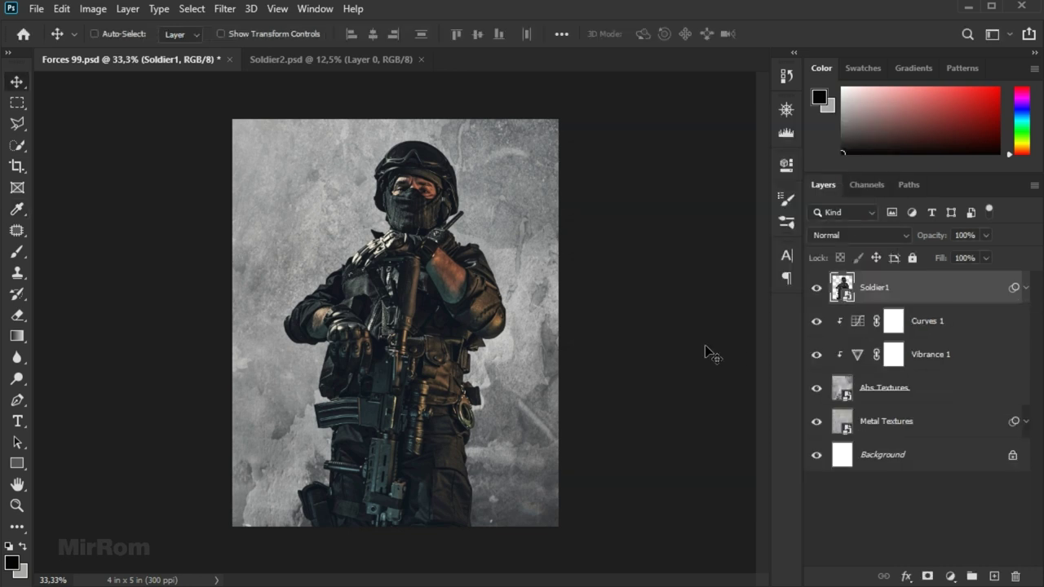
Add a new layer above Curves 1 and paint a soft white glow with a 1200 brush.
{"action": "left_click", "coordinate": [950, 326]}
{"action": "left_click", "coordinate": [993, 575]}
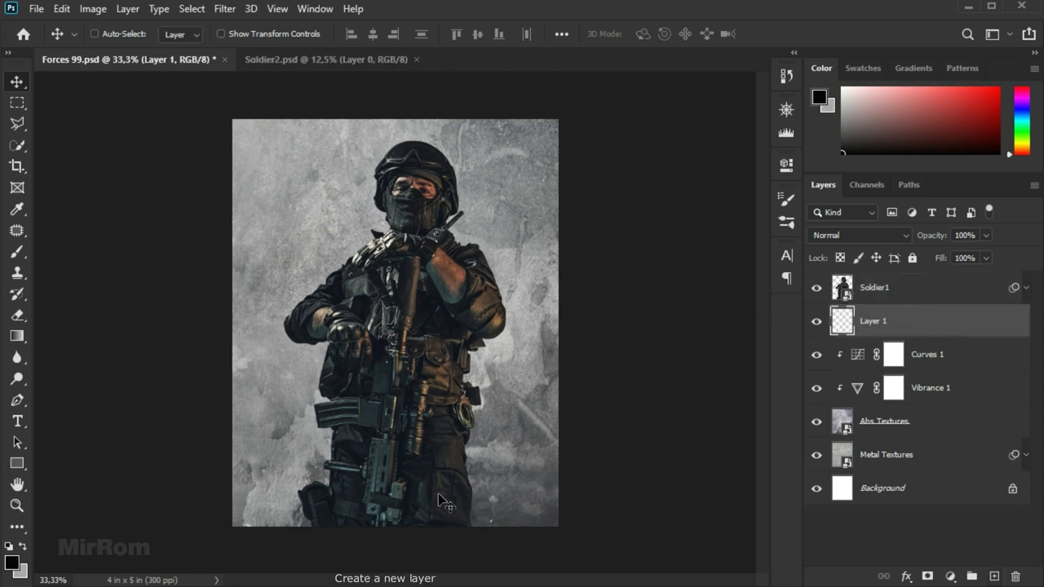
{"action": "left_click", "coordinate": [23, 547]}
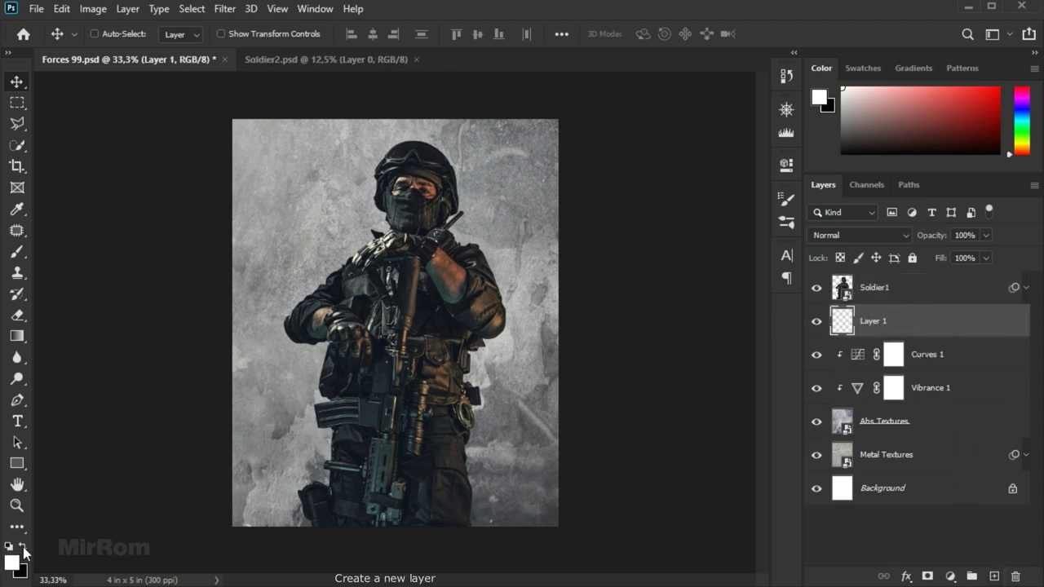
{"action": "right_click", "coordinate": [29, 259]}
{"action": "left_click", "coordinate": [71, 253]}
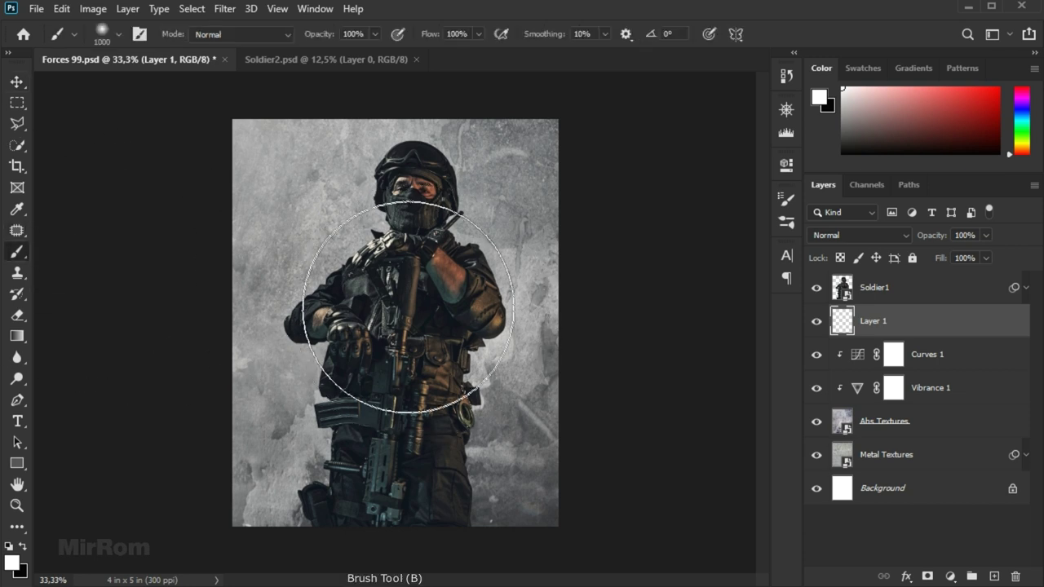
{"action": "key", "text": "bracketright"}
{"action": "key", "text": "bracketright"}
{"action": "key", "text": "bracketright"}
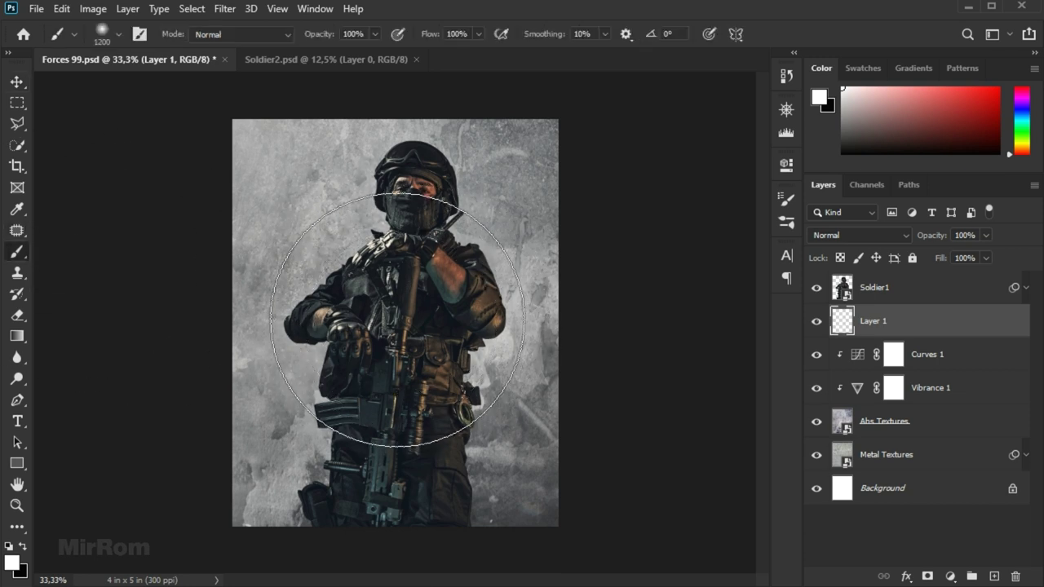
{"action": "left_click", "coordinate": [397, 322]}
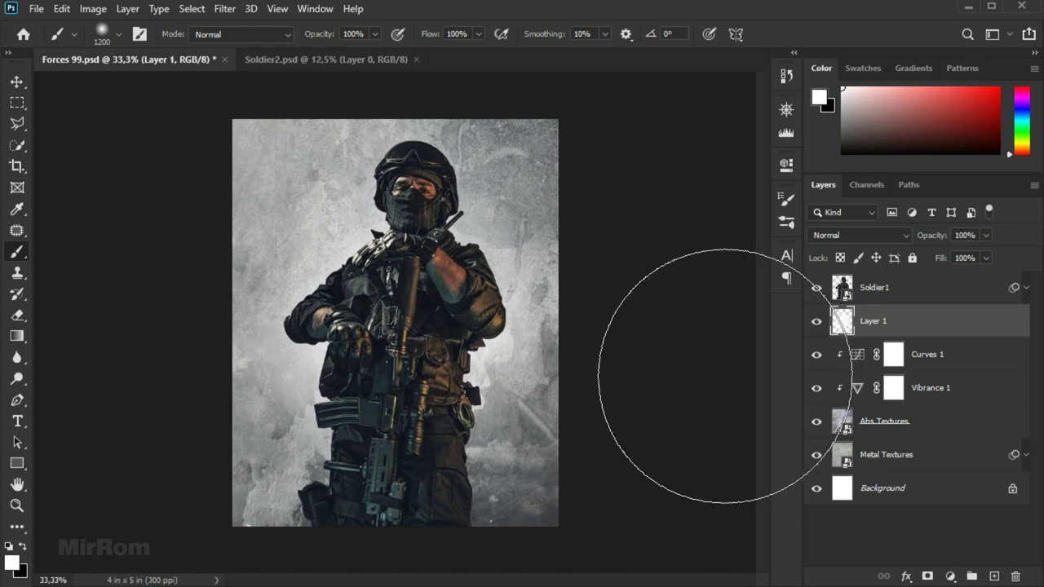
Undo an accidental layer move and set the white brush to size 700, 22% opacity.
{"action": "key", "text": "v"}
{"action": "left_click_drag", "start_coordinate": [425, 323], "coordinate": [423, 305]}
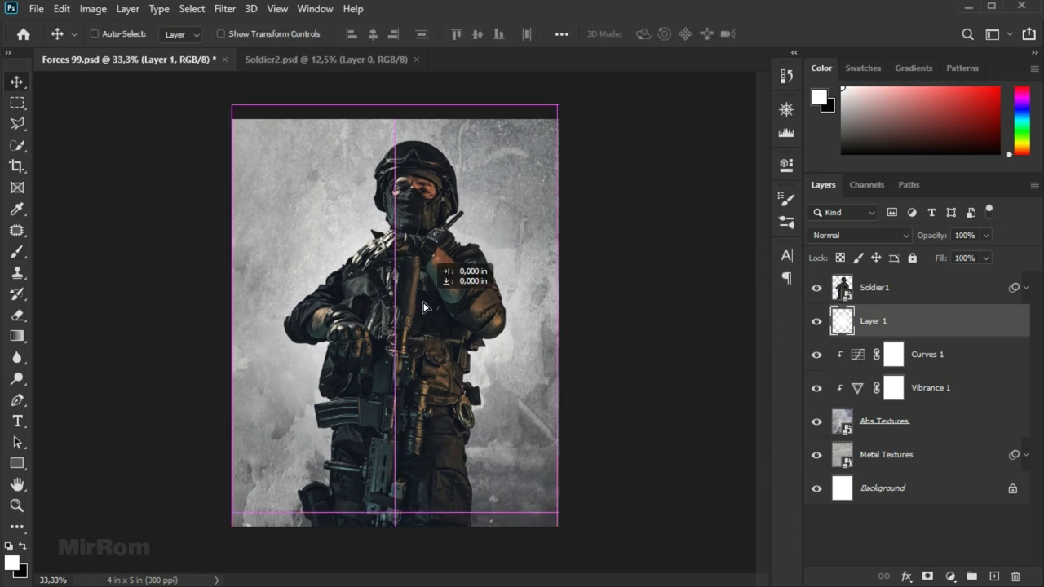
{"action": "key", "text": "ctrl+z"}
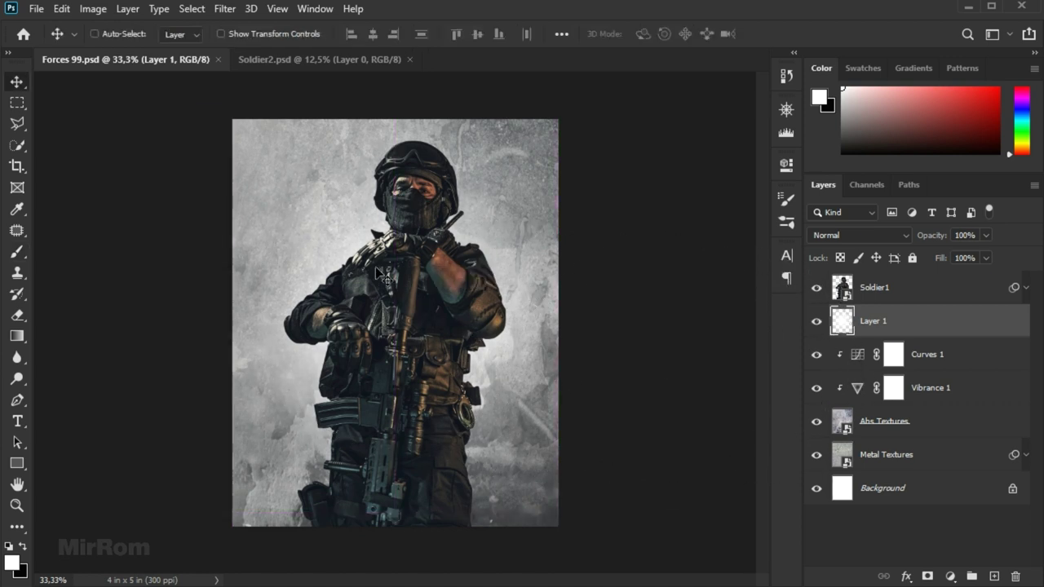
{"action": "key", "text": "b"}
{"action": "left_click", "coordinate": [374, 34]}
{"action": "left_click_drag", "start_coordinate": [339, 54], "coordinate": [330, 51]}
{"action": "key", "text": "bracketleft"}
{"action": "key", "text": "bracketleft"}
{"action": "key", "text": "bracketleft"}
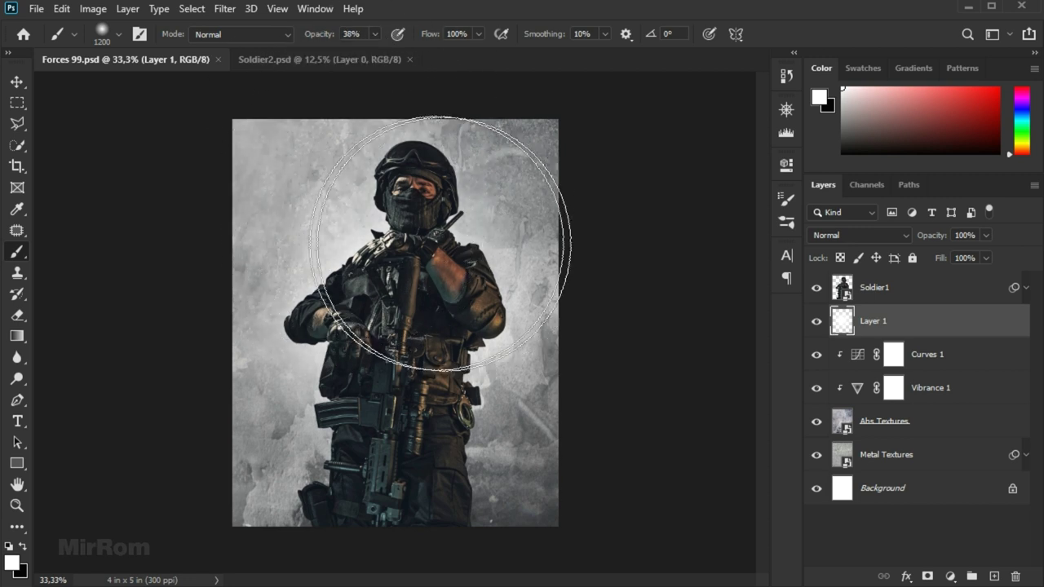
{"action": "key", "text": "bracketleft"}
{"action": "left_click_drag", "start_coordinate": [326, 34], "coordinate": [318, 34]}
Paint soft white light beside the soldier's arm and over his chest, then compare.
{"action": "left_click_drag", "start_coordinate": [378, 284], "coordinate": [434, 283]}
{"action": "key", "text": "bracketleft"}
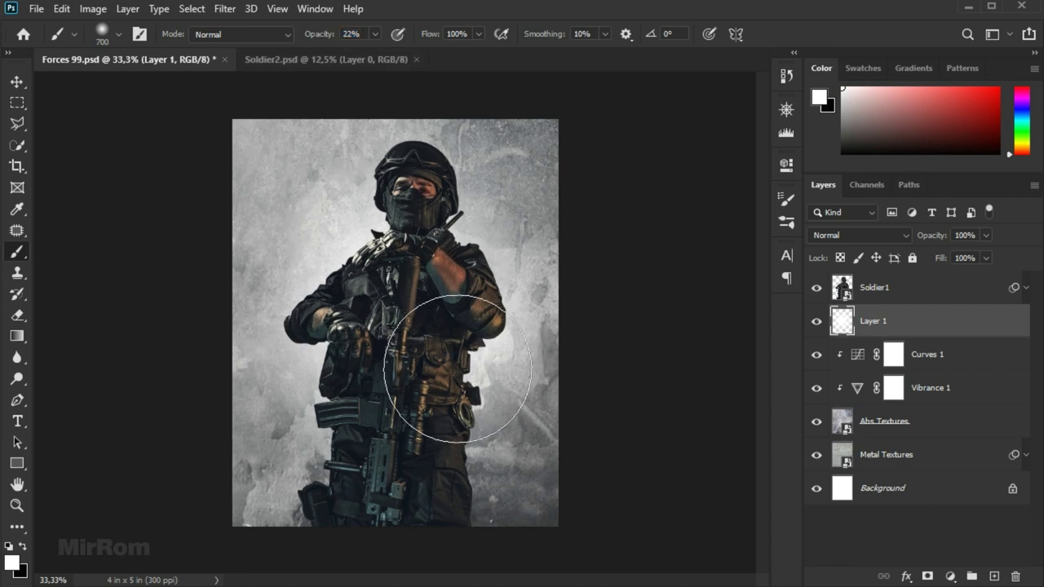
{"action": "left_click_drag", "start_coordinate": [388, 411], "coordinate": [378, 321]}
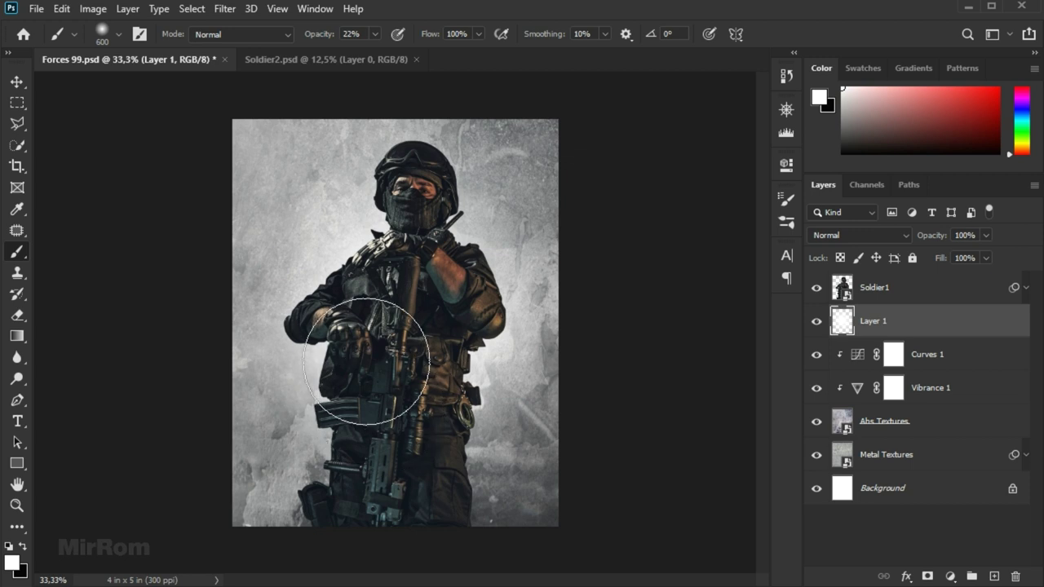
{"action": "key", "text": "bracketleft"}
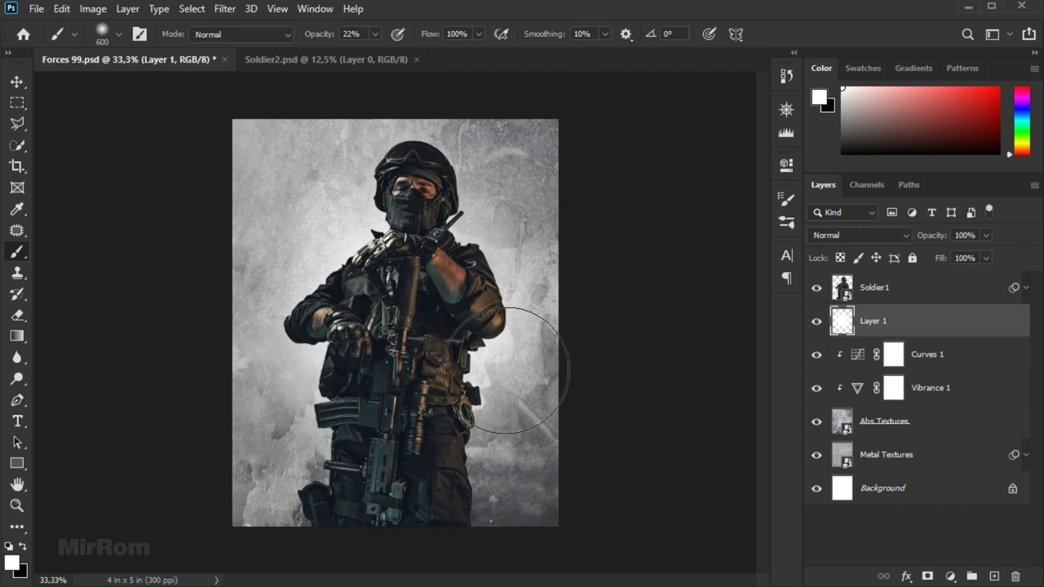
{"action": "key", "text": "bracketleft"}
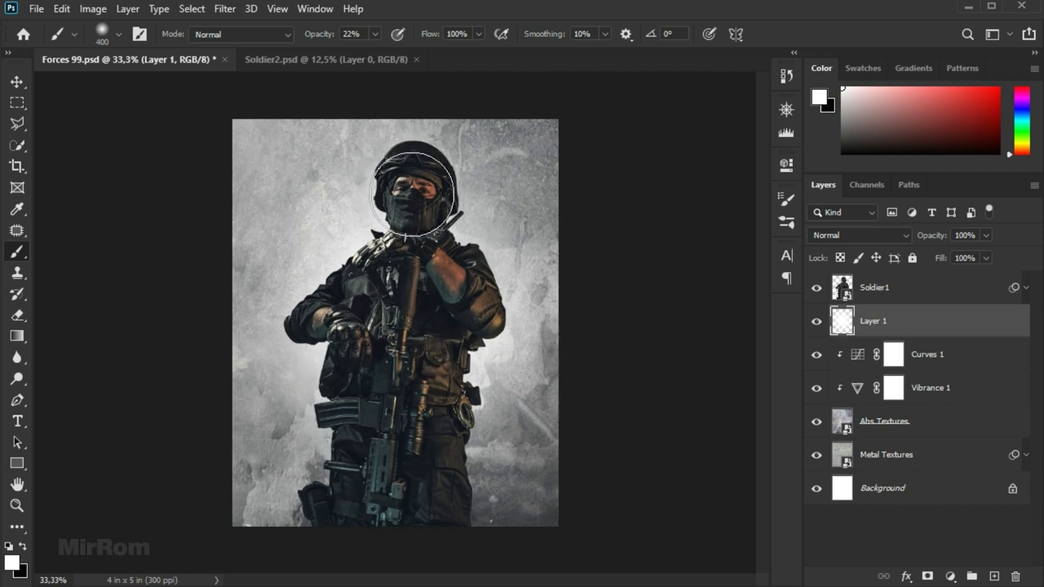
{"action": "key", "text": "v"}
{"action": "left_click", "coordinate": [816, 321]}
{"action": "left_click", "coordinate": [816, 321]}
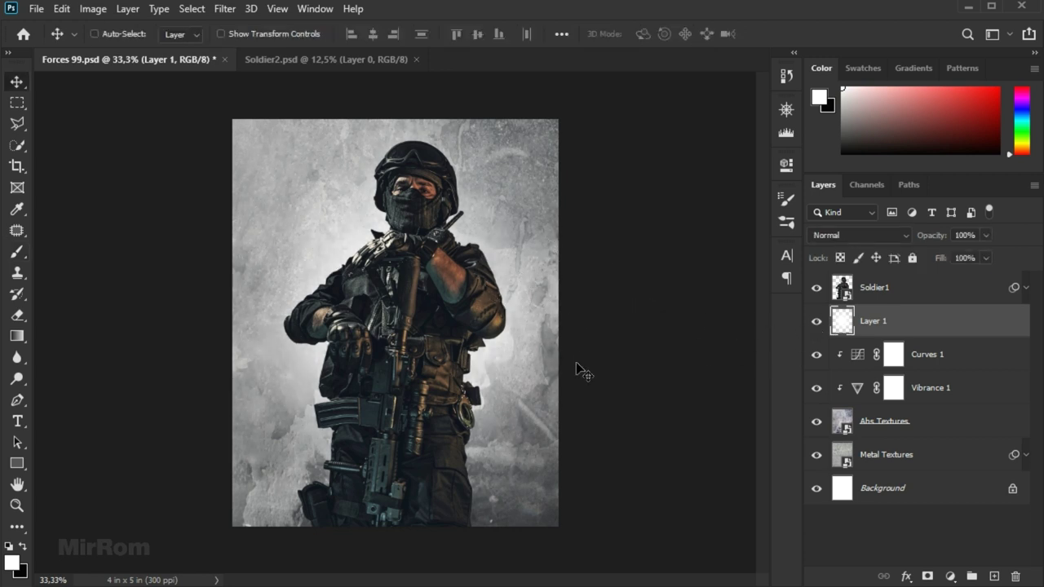
Draw a white rectangle over the soldier's lower body and centre it horizontally.
{"action": "left_click", "coordinate": [986, 293]}
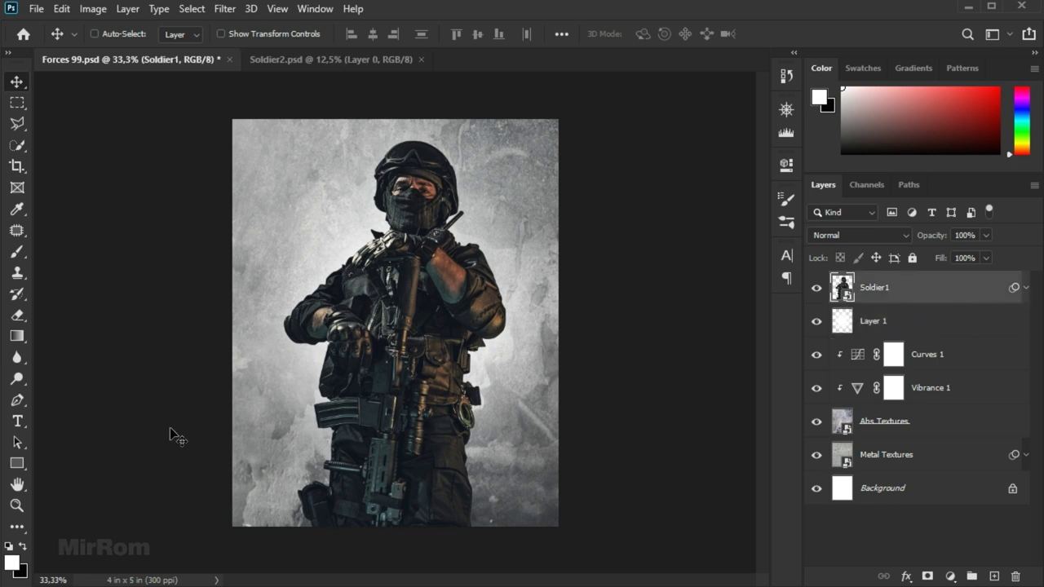
{"action": "right_click", "coordinate": [23, 458]}
{"action": "left_click", "coordinate": [63, 460]}
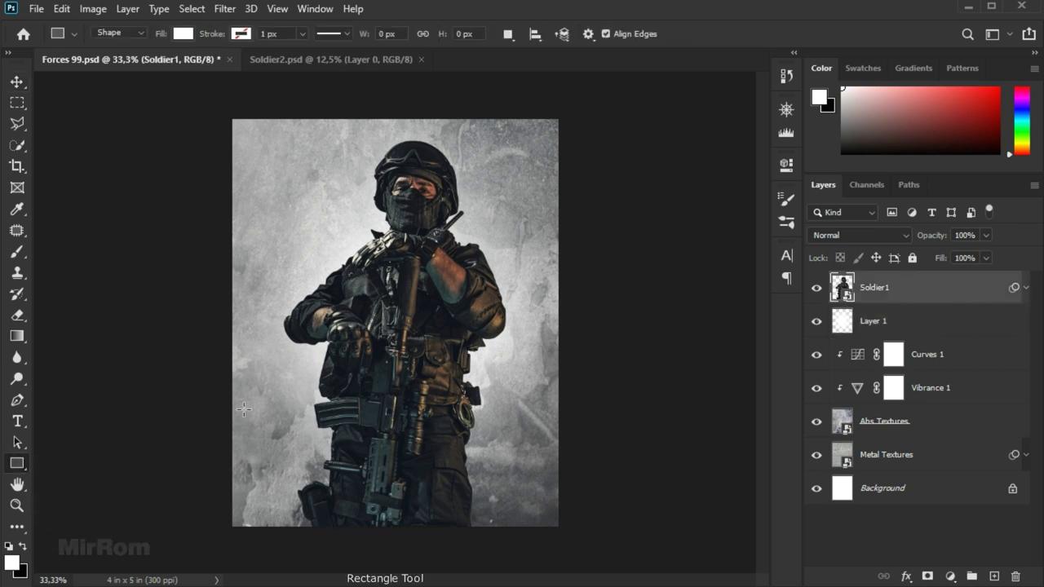
{"action": "left_click_drag", "start_coordinate": [277, 270], "coordinate": [531, 530]}
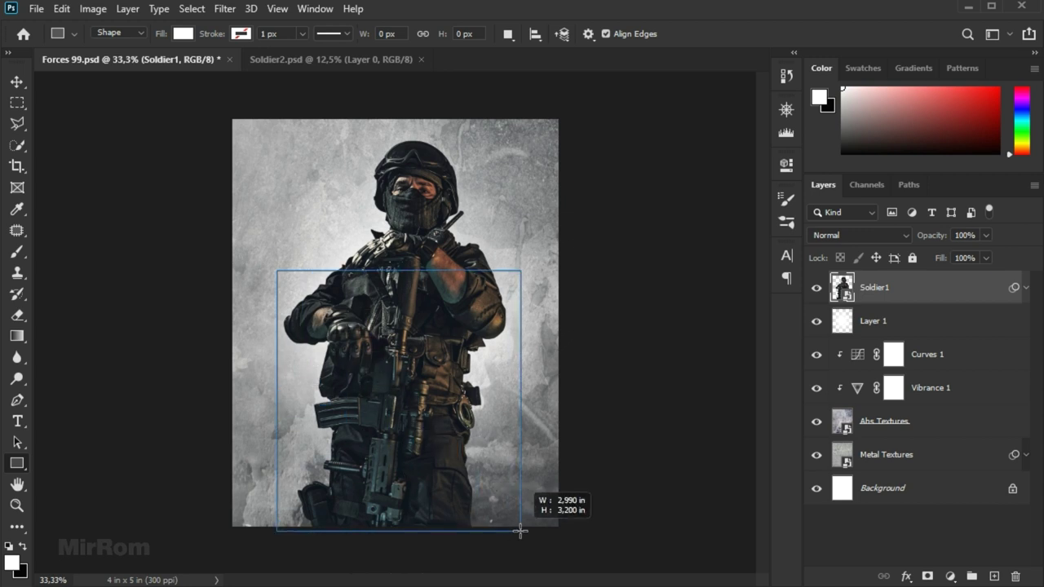
{"action": "left_click", "coordinate": [786, 164]}
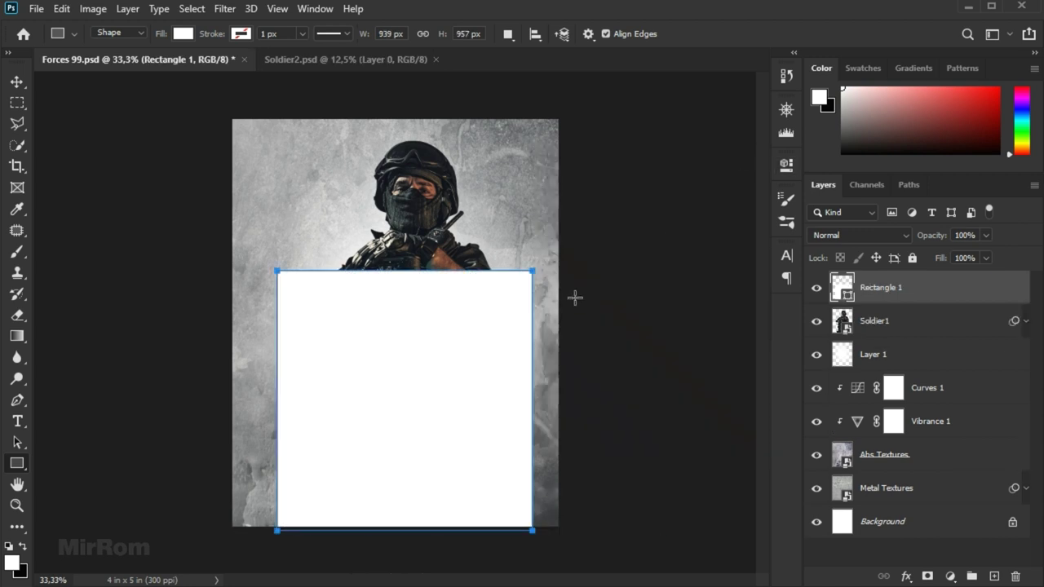
{"action": "key", "text": "v"}
{"action": "left_click_drag", "start_coordinate": [508, 334], "coordinate": [499, 333]}
Enlarge the rectangle to the page bottom at 57% opacity, then drag in the Soldier2 image.
{"action": "left_click", "coordinate": [984, 235]}
{"action": "left_click_drag", "start_coordinate": [985, 258], "coordinate": [976, 258]}
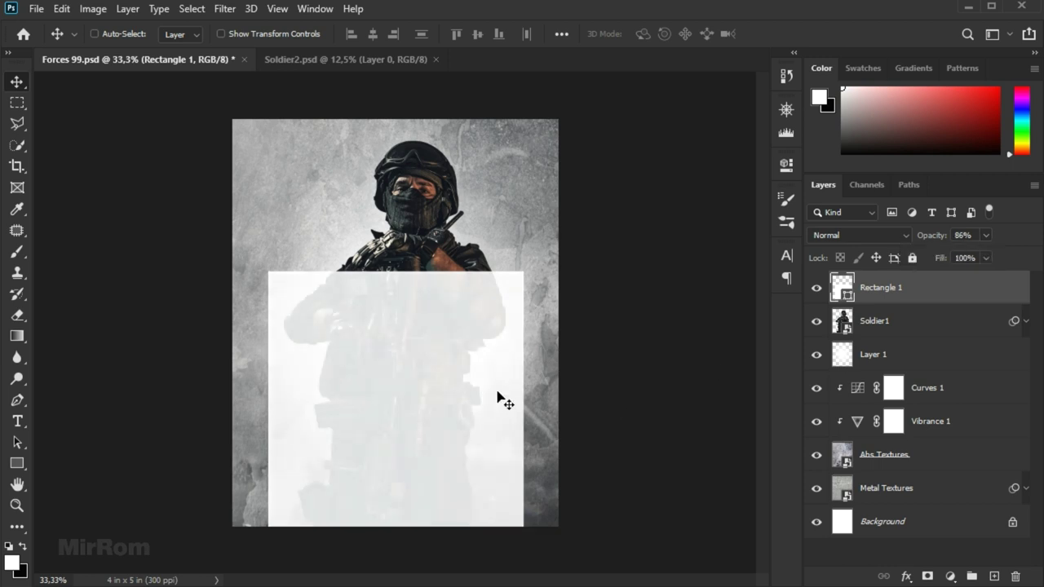
{"action": "key", "text": "ctrl+t"}
{"action": "left_click_drag", "start_coordinate": [522, 271], "coordinate": [531, 263]}
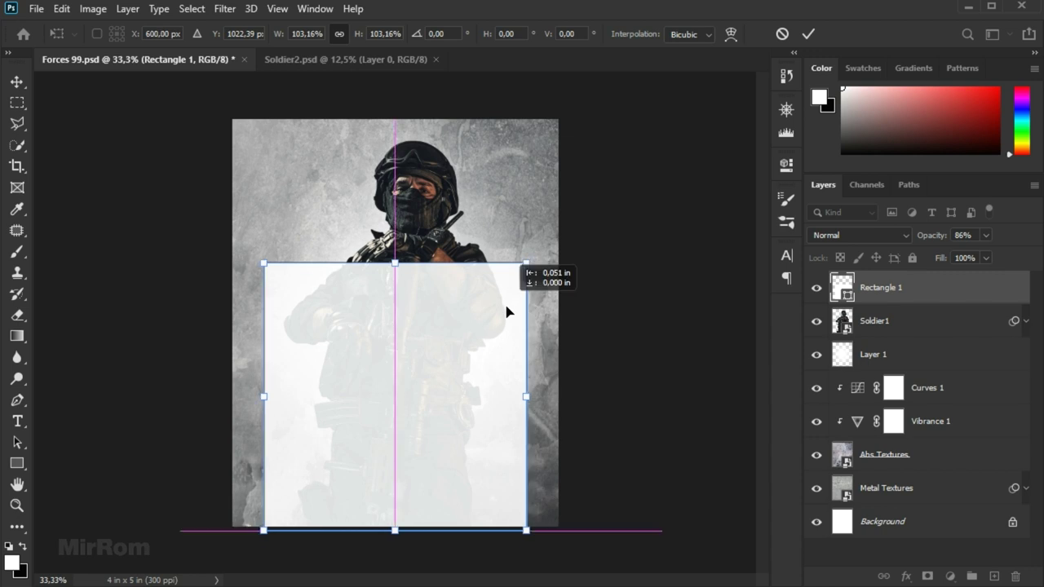
{"action": "left_click_drag", "start_coordinate": [518, 302], "coordinate": [513, 310]}
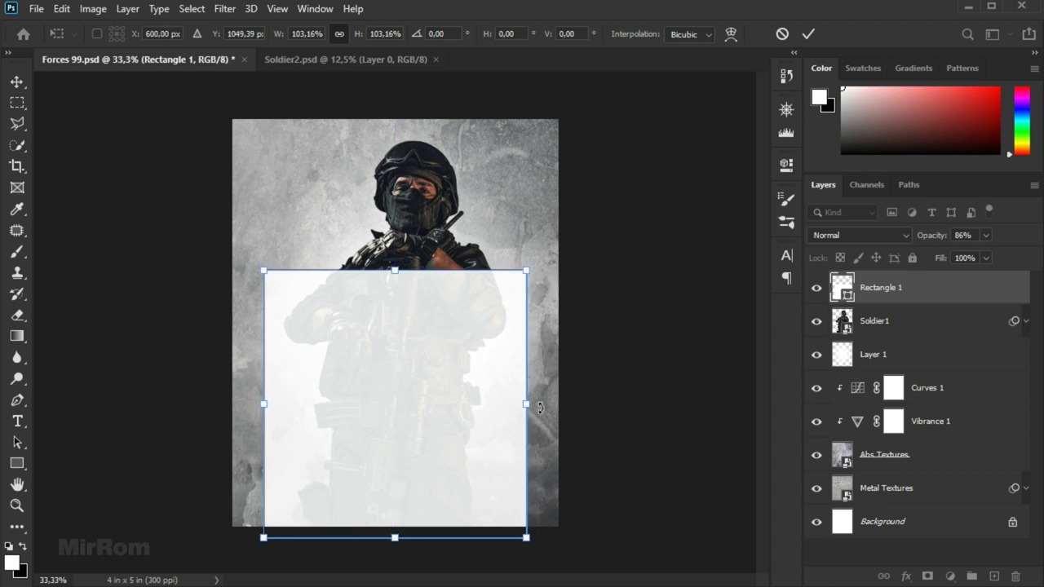
{"action": "left_click", "coordinate": [807, 34]}
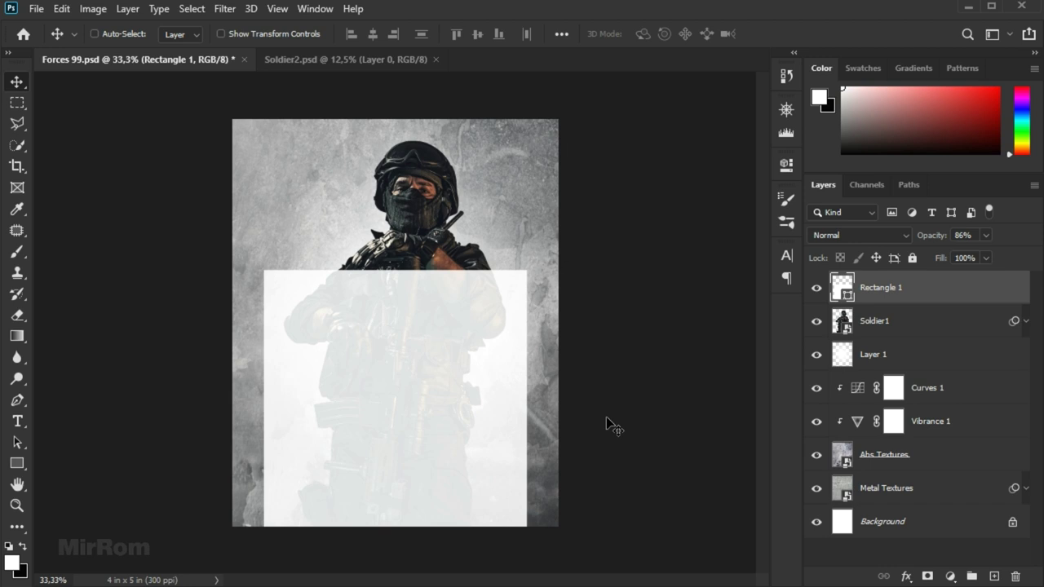
{"action": "left_click_drag", "start_coordinate": [937, 236], "coordinate": [916, 244]}
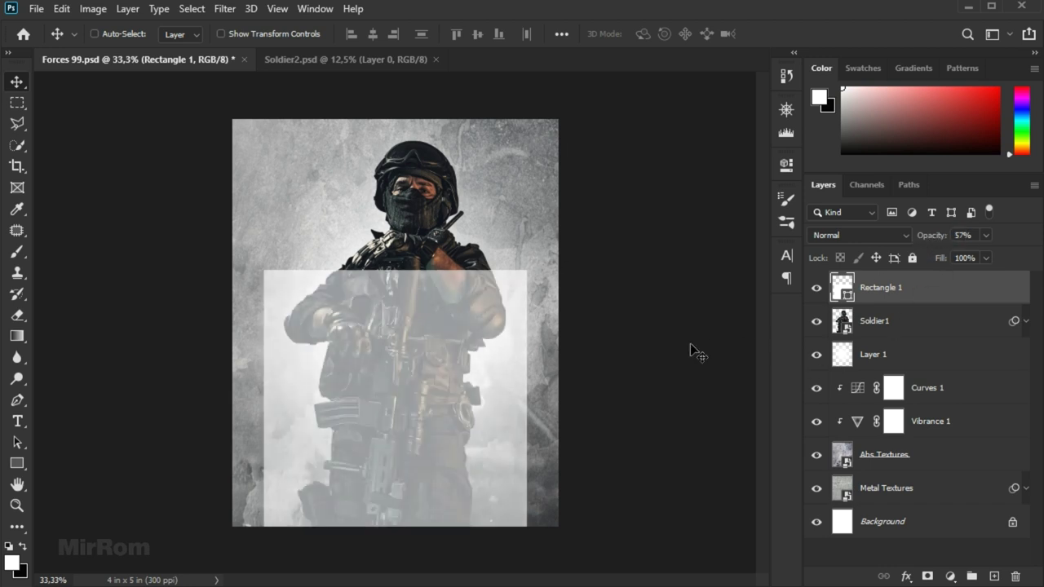
{"action": "left_click", "coordinate": [308, 62]}
{"action": "mouse_move", "coordinate": [342, 314]}
{"action": "left_mouse_down"}
{"action": "mouse_move", "coordinate": [225, 118]}
{"action": "mouse_move", "coordinate": [444, 213]}
{"action": "left_mouse_up"}
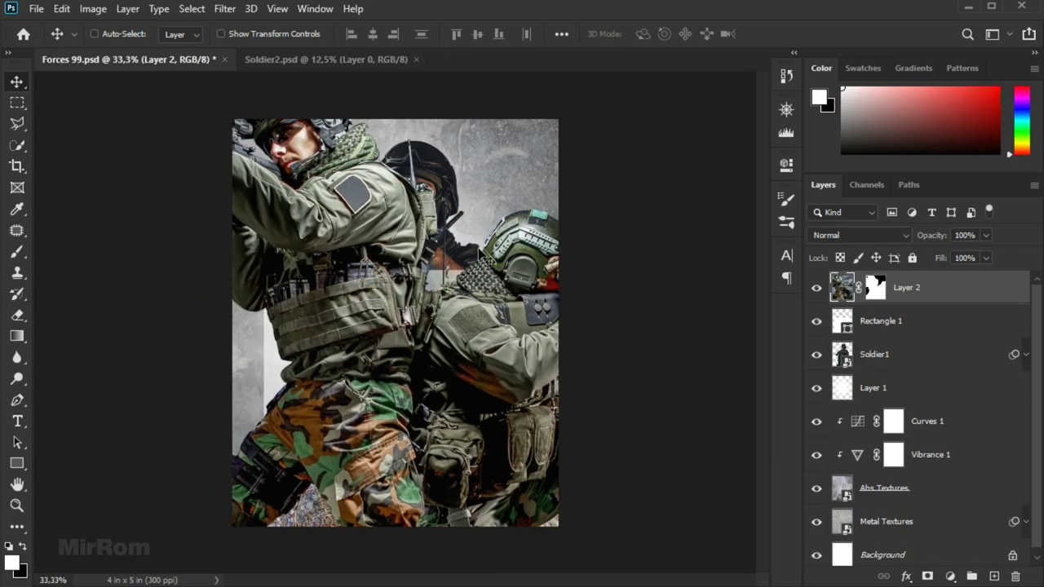
Rename Layer 2 to Soldier2 and convert it to a smart object.
{"action": "left_click_drag", "start_coordinate": [548, 271], "coordinate": [562, 288]}
{"action": "double_click", "coordinate": [908, 288]}
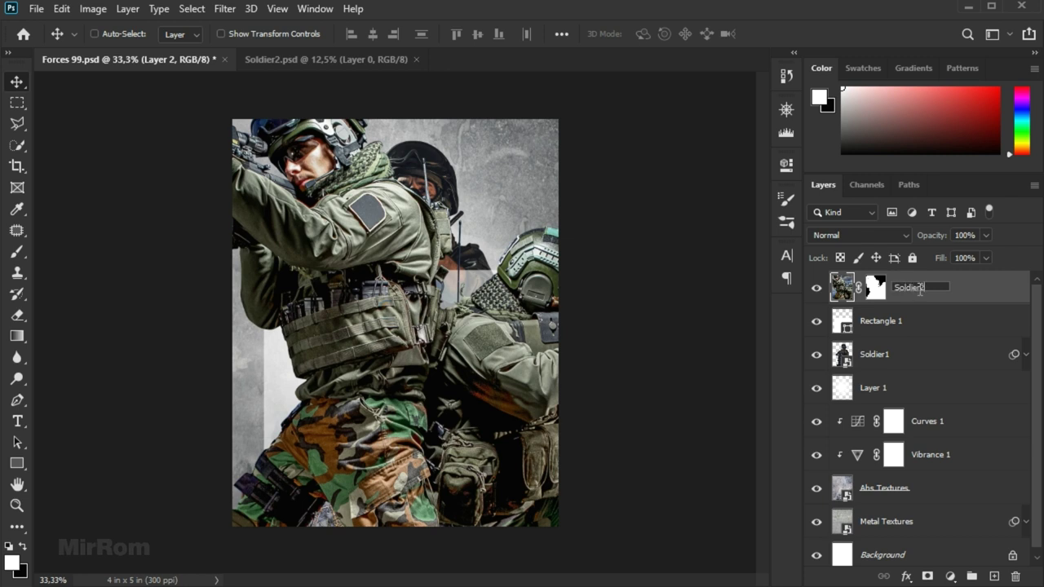
{"action": "key", "text": "Return"}
{"action": "right_click", "coordinate": [918, 288]}
{"action": "left_click", "coordinate": [802, 226]}
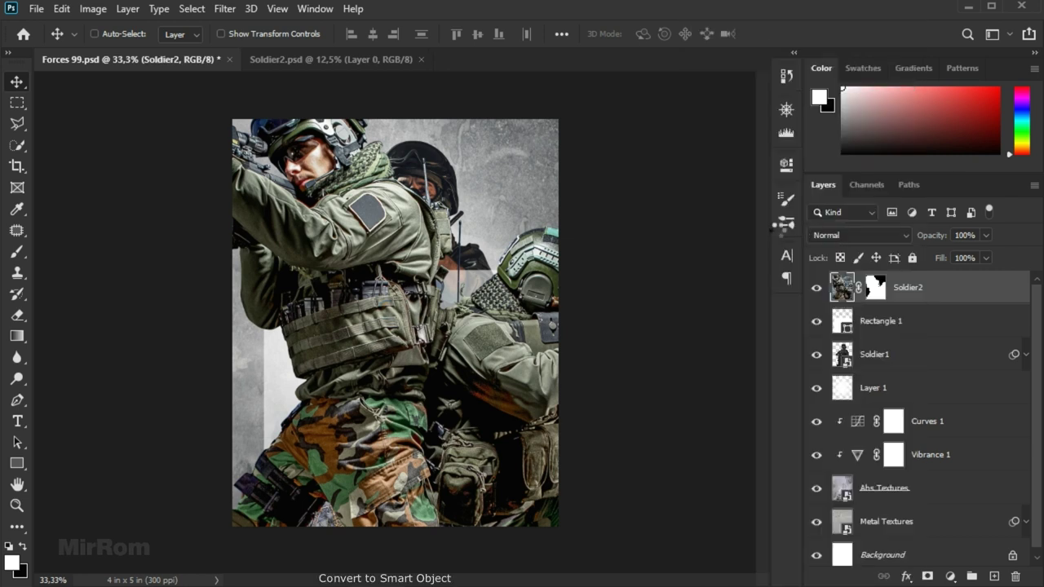
Shrink the two-soldier image to about quarter size, resting on the canvas bottom.
{"action": "key", "text": "ctrl+t"}
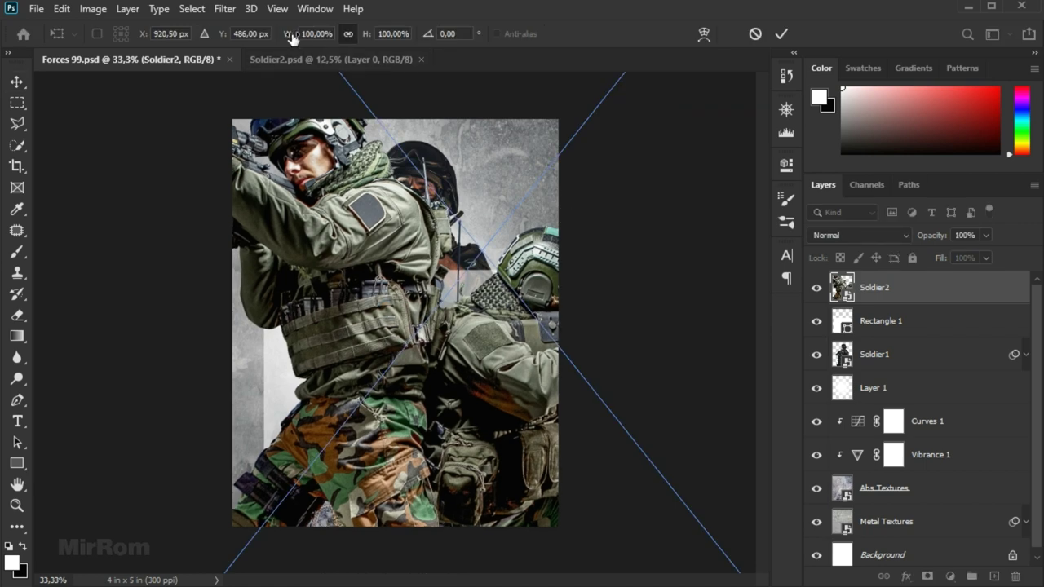
{"action": "left_click_drag", "start_coordinate": [292, 39], "coordinate": [279, 87]}
{"action": "left_click_drag", "start_coordinate": [473, 276], "coordinate": [534, 281]}
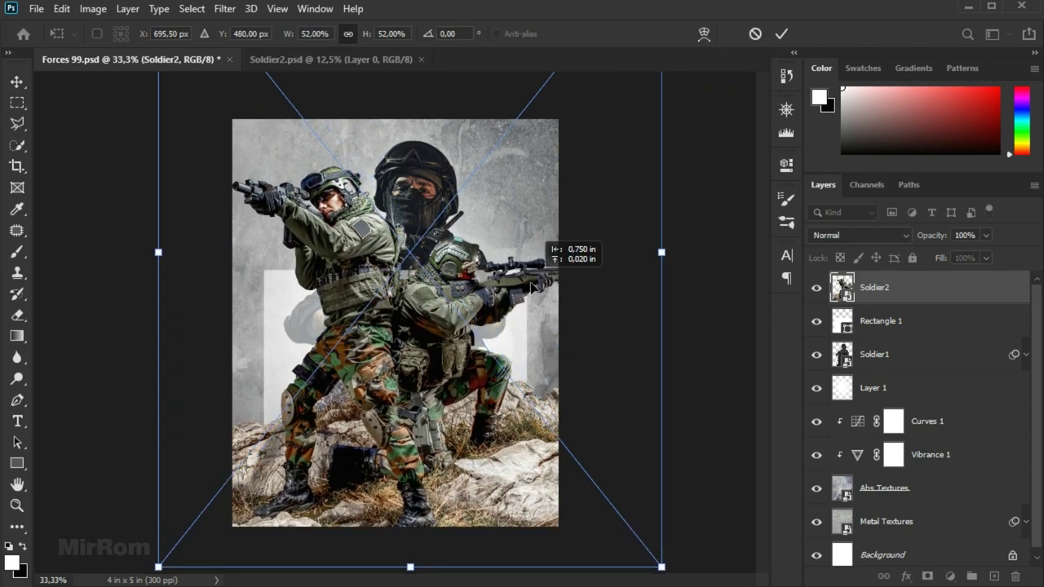
{"action": "left_click_drag", "start_coordinate": [291, 39], "coordinate": [275, 42]}
{"action": "mouse_move", "coordinate": [582, 64]}
{"action": "left_mouse_down"}
{"action": "mouse_move", "coordinate": [583, 163]}
{"action": "mouse_move", "coordinate": [501, 270]}
{"action": "left_mouse_up"}
{"action": "left_click_drag", "start_coordinate": [434, 416], "coordinate": [459, 390]}
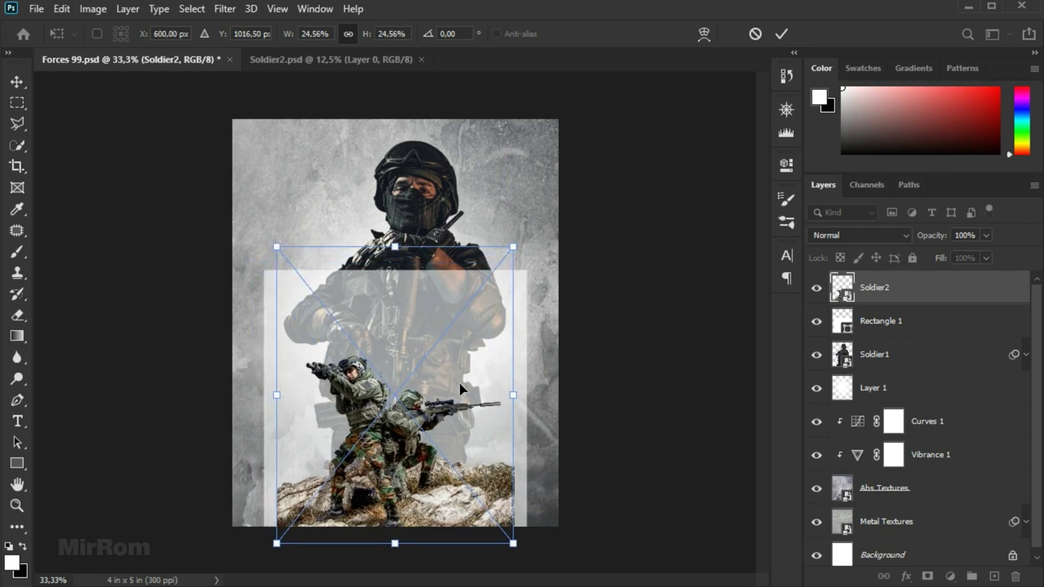
{"action": "key", "text": "Right"}
{"action": "key", "text": "Right"}
{"action": "key", "text": "Right"}
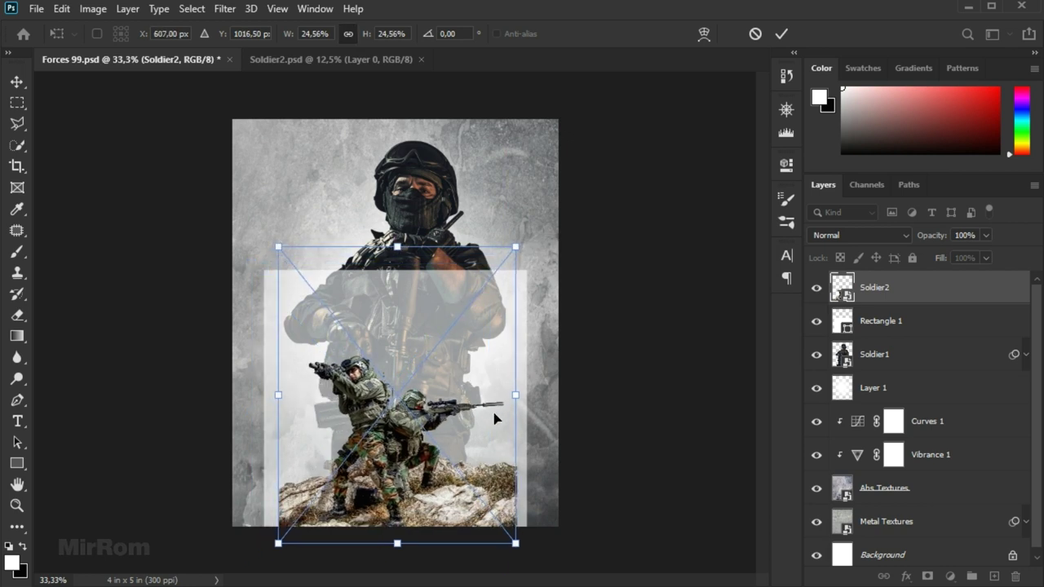
{"action": "key", "text": "Down"}
{"action": "key", "text": "Down"}
{"action": "key", "text": "Down"}
{"action": "key", "text": "Return"}
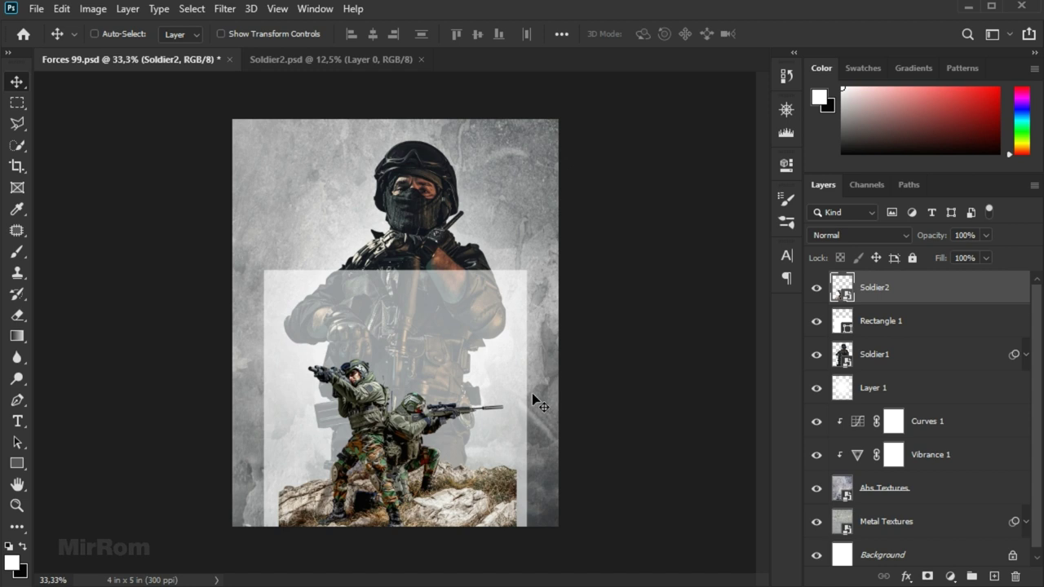
Clip Soldier2 into the white rectangle and adjust Rectangle 1's opacity.
{"action": "left_click", "coordinate": [966, 303], "text": "alt"}
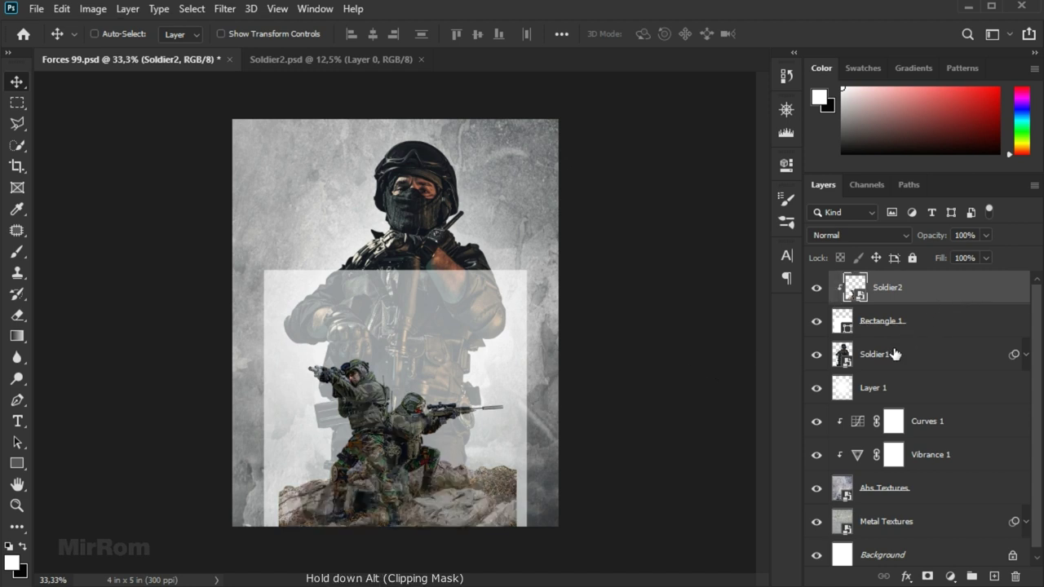
{"action": "left_click", "coordinate": [881, 318]}
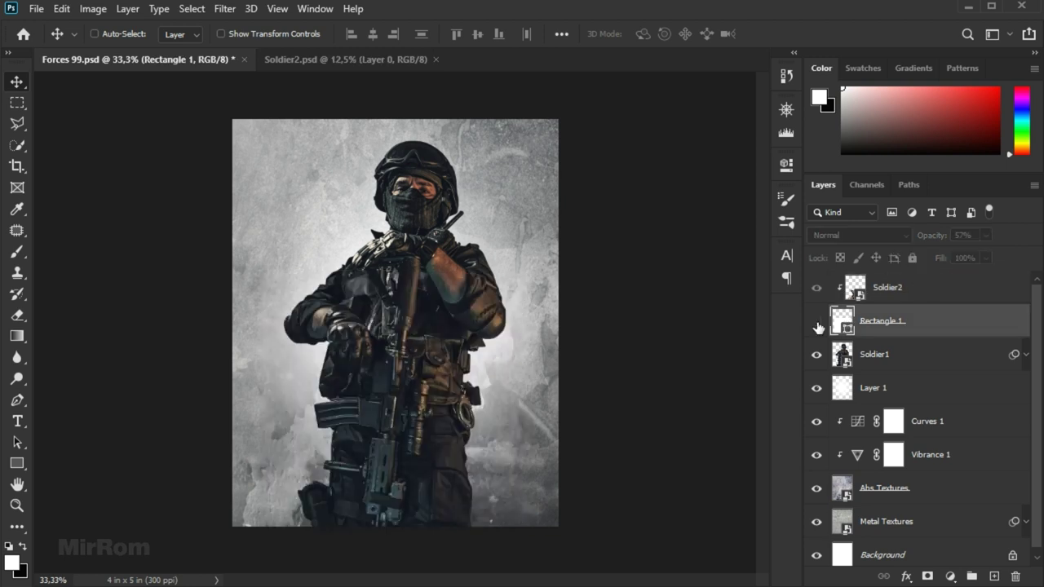
{"action": "mouse_move", "coordinate": [923, 238]}
{"action": "left_mouse_down"}
{"action": "mouse_move", "coordinate": [954, 241]}
{"action": "mouse_move", "coordinate": [937, 241]}
{"action": "left_mouse_up"}
{"action": "left_click", "coordinate": [933, 295]}
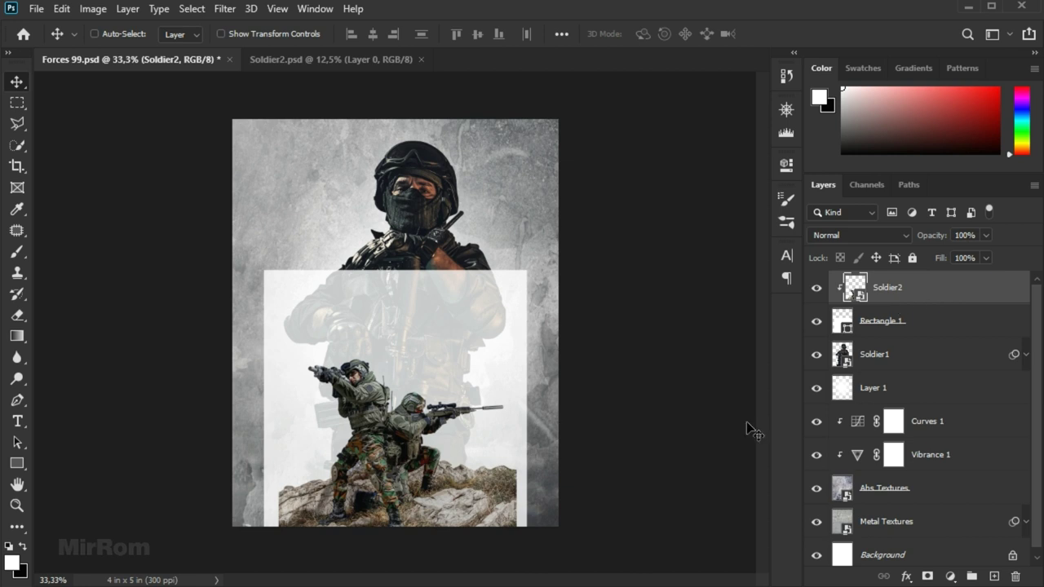
Place the Exp explosion image embedded, below Soldier2, clipped into Rectangle 1.
{"action": "left_click", "coordinate": [36, 9]}
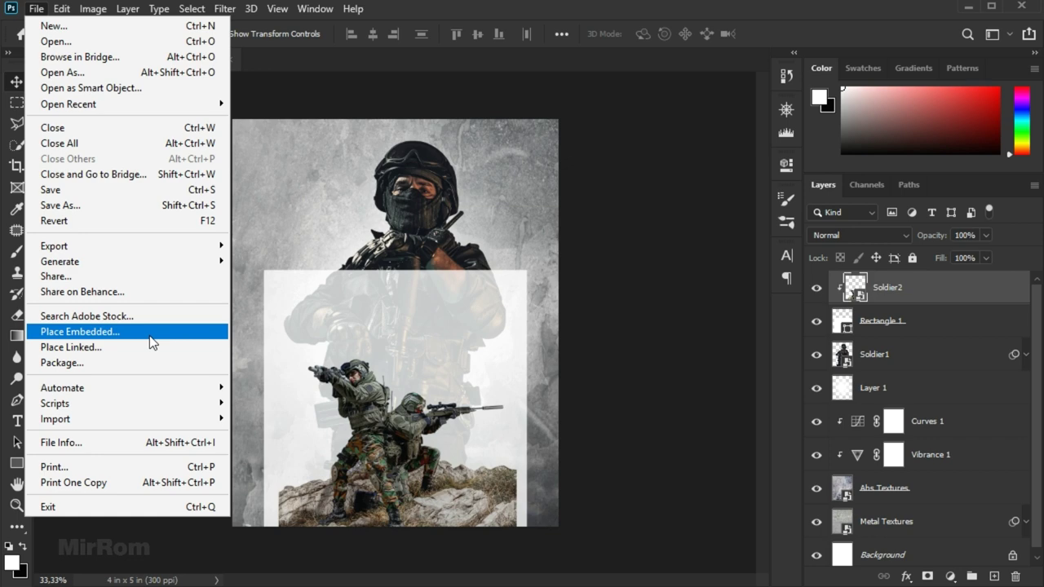
{"action": "left_click", "coordinate": [149, 335]}
{"action": "double_click", "coordinate": [277, 158]}
{"action": "left_click_drag", "start_coordinate": [469, 348], "coordinate": [470, 366]}
{"action": "key", "text": "Return"}
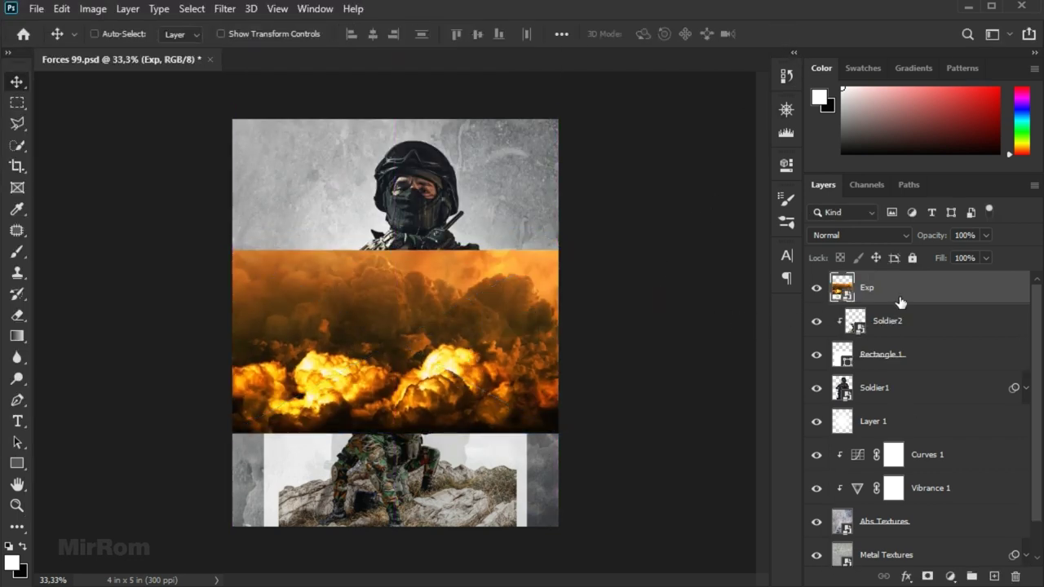
{"action": "left_click_drag", "start_coordinate": [889, 306], "coordinate": [913, 331]}
{"action": "mouse_move", "coordinate": [505, 366]}
{"action": "left_mouse_down"}
{"action": "mouse_move", "coordinate": [506, 387]}
{"action": "mouse_move", "coordinate": [498, 379]}
{"action": "left_mouse_up"}
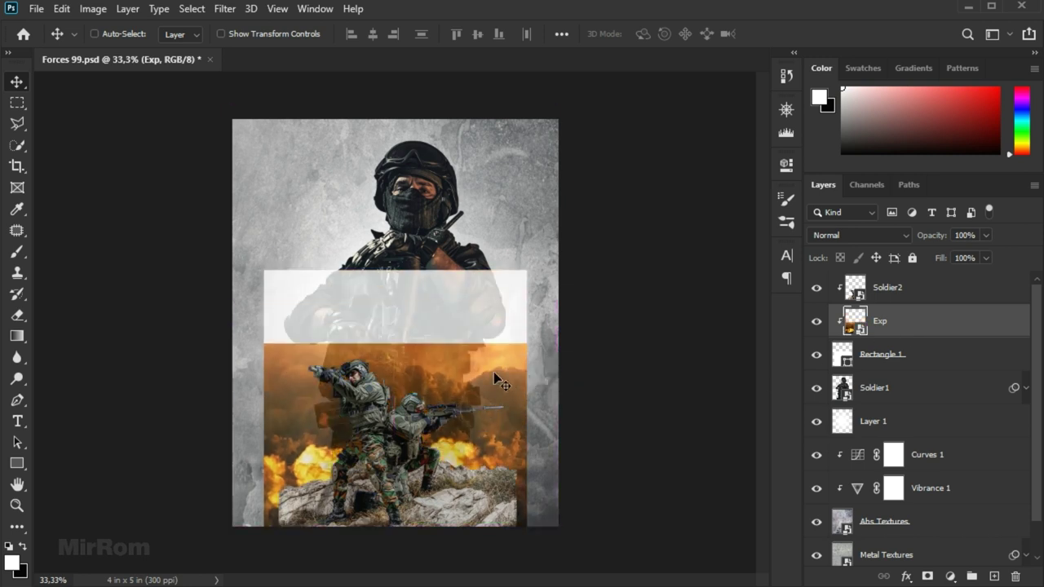
Enlarge the explosion and tilt it about 12-13 degrees so its top slants.
{"action": "key", "text": "ctrl+t"}
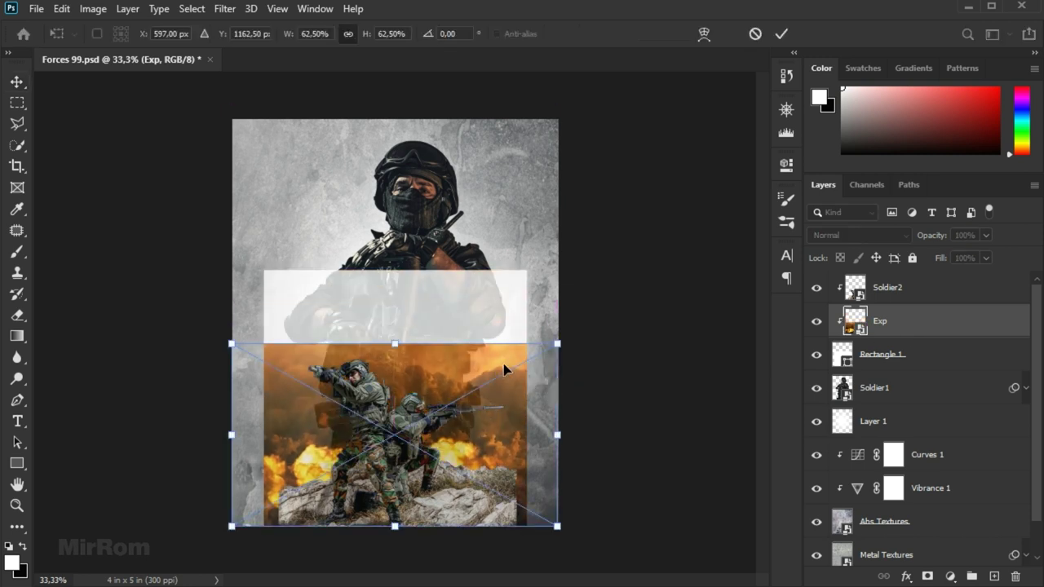
{"action": "left_click_drag", "start_coordinate": [556, 344], "coordinate": [583, 327]}
{"action": "mouse_move", "coordinate": [549, 373]}
{"action": "left_mouse_down"}
{"action": "mouse_move", "coordinate": [549, 398]}
{"action": "mouse_move", "coordinate": [594, 349]}
{"action": "left_mouse_up"}
{"action": "left_click_drag", "start_coordinate": [537, 395], "coordinate": [521, 388]}
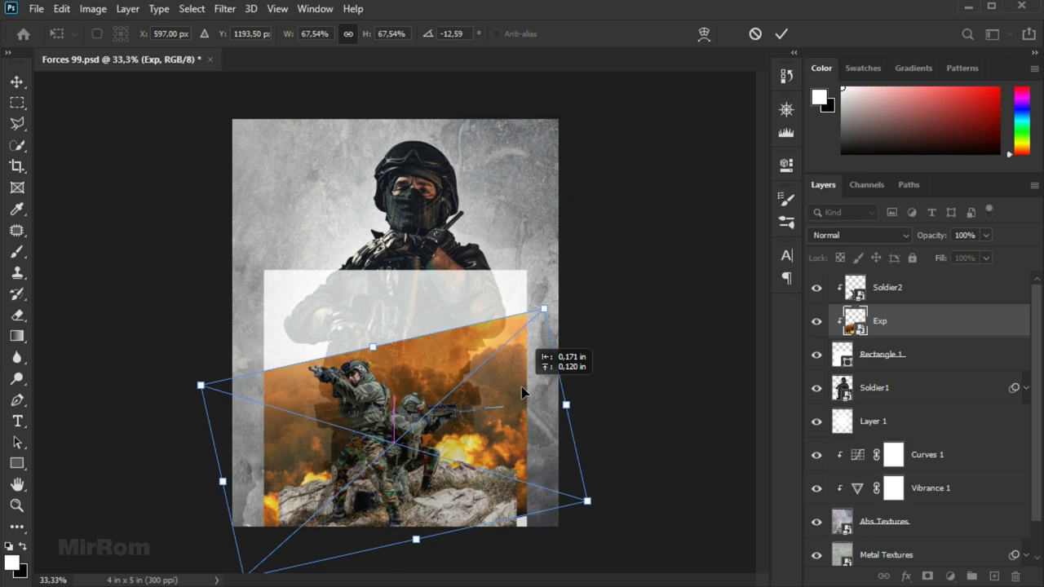
{"action": "left_click_drag", "start_coordinate": [587, 500], "coordinate": [602, 507]}
{"action": "left_click_drag", "start_coordinate": [418, 541], "coordinate": [424, 547]}
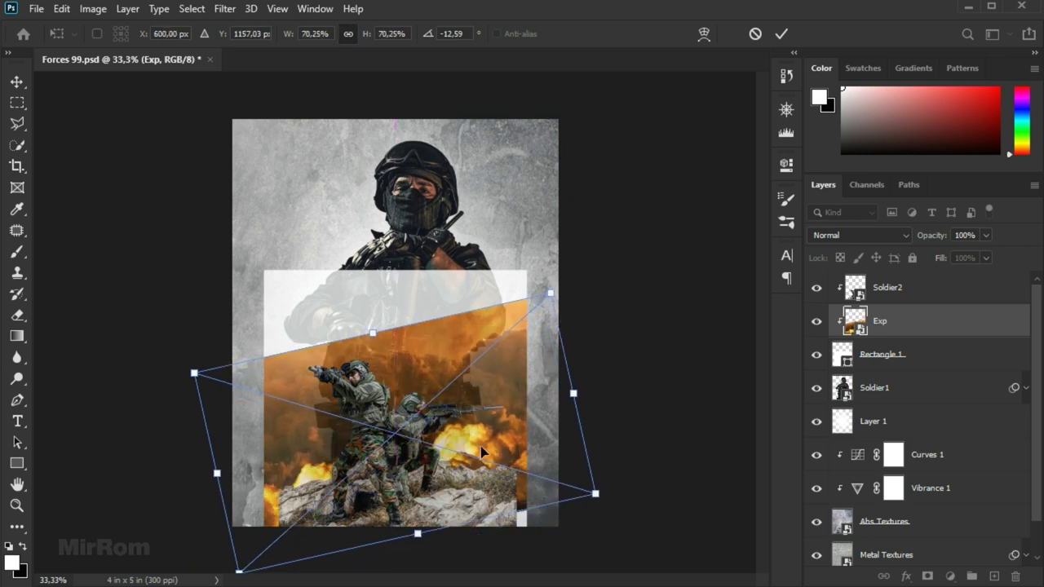
{"action": "left_click_drag", "start_coordinate": [541, 445], "coordinate": [553, 451]}
{"action": "left_click_drag", "start_coordinate": [600, 412], "coordinate": [612, 398]}
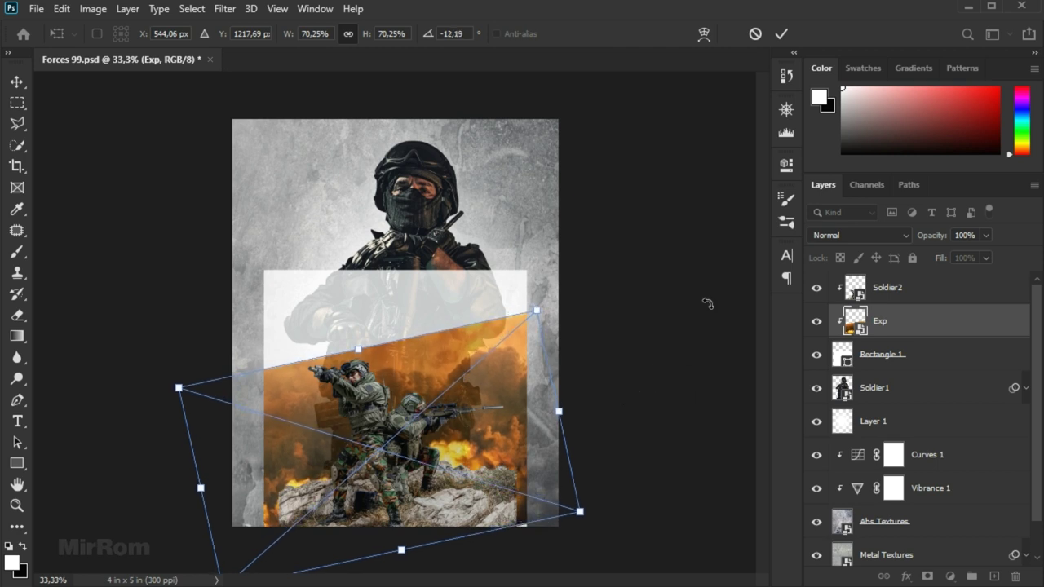
{"action": "key", "text": "Return"}
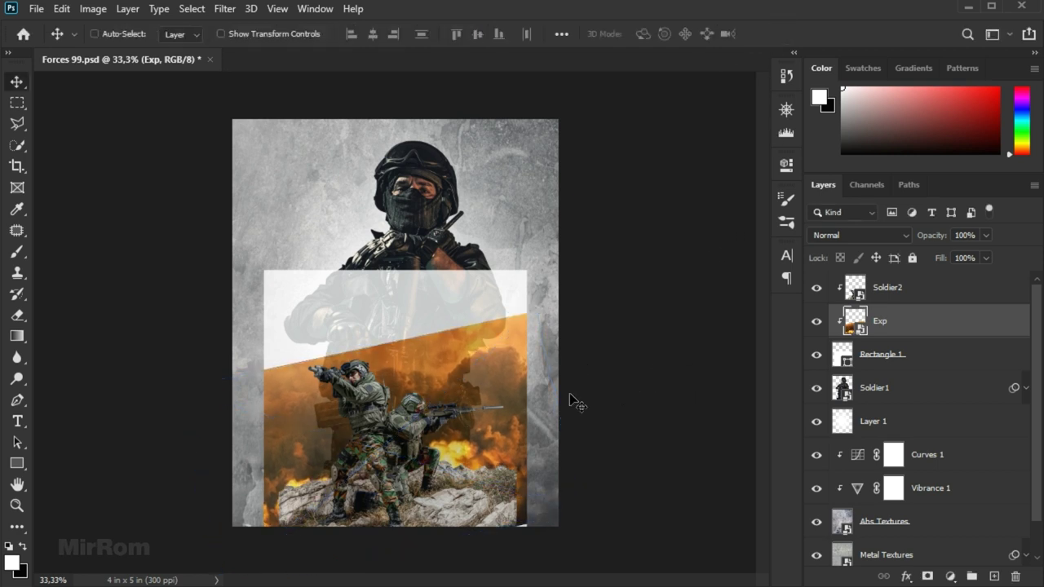
{"action": "scroll", "coordinate": [642, 464], "scroll_direction": "up", "scroll_amount": 1, "text": "alt"}
Set the Rectangle 1 layer to 100% opacity.
{"action": "scroll", "coordinate": [506, 481], "scroll_direction": "down", "scroll_amount": 1}
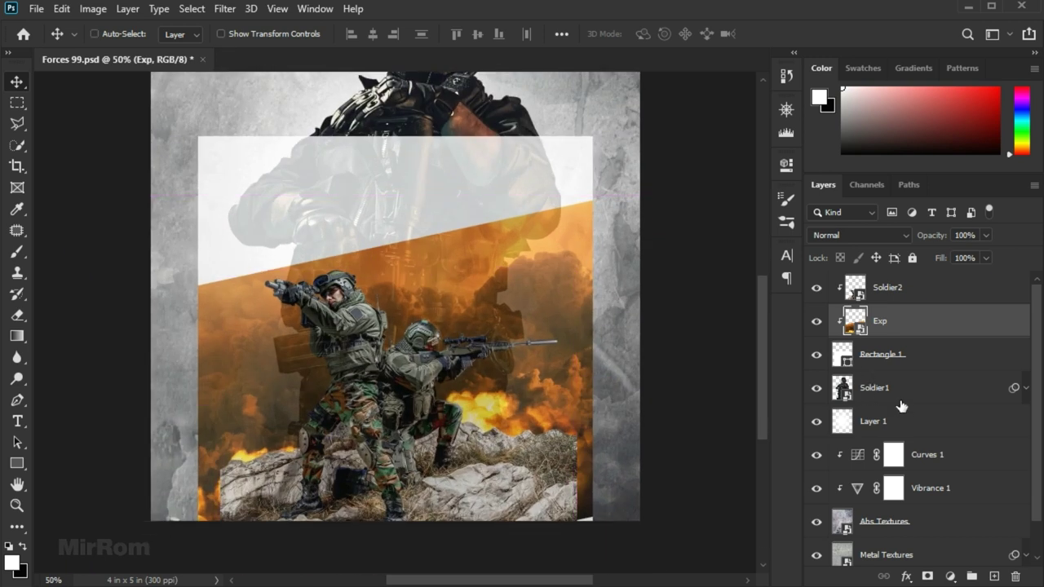
{"action": "left_click", "coordinate": [839, 359]}
{"action": "left_click_drag", "start_coordinate": [931, 241], "coordinate": [951, 240]}
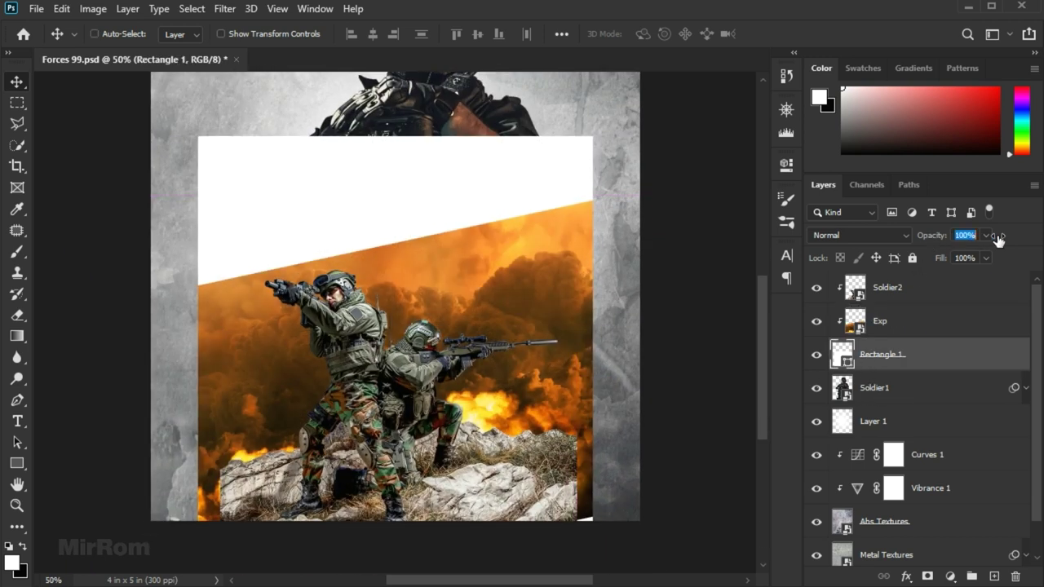
{"action": "left_click", "coordinate": [910, 300]}
Add a layer mask to Exp and gradient-fade the top of the explosion smoke.
{"action": "left_click", "coordinate": [900, 324]}
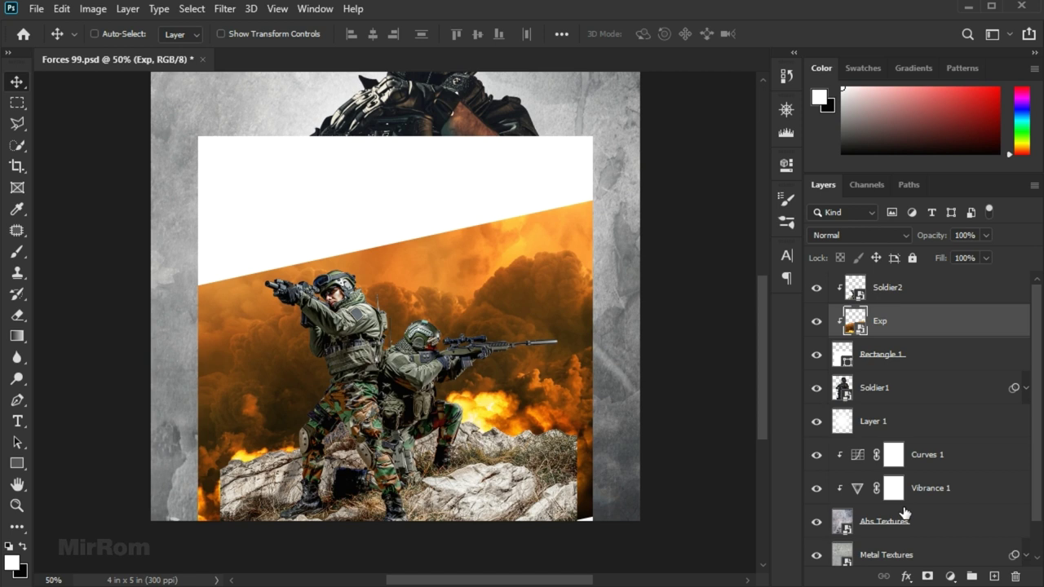
{"action": "left_click", "coordinate": [926, 577]}
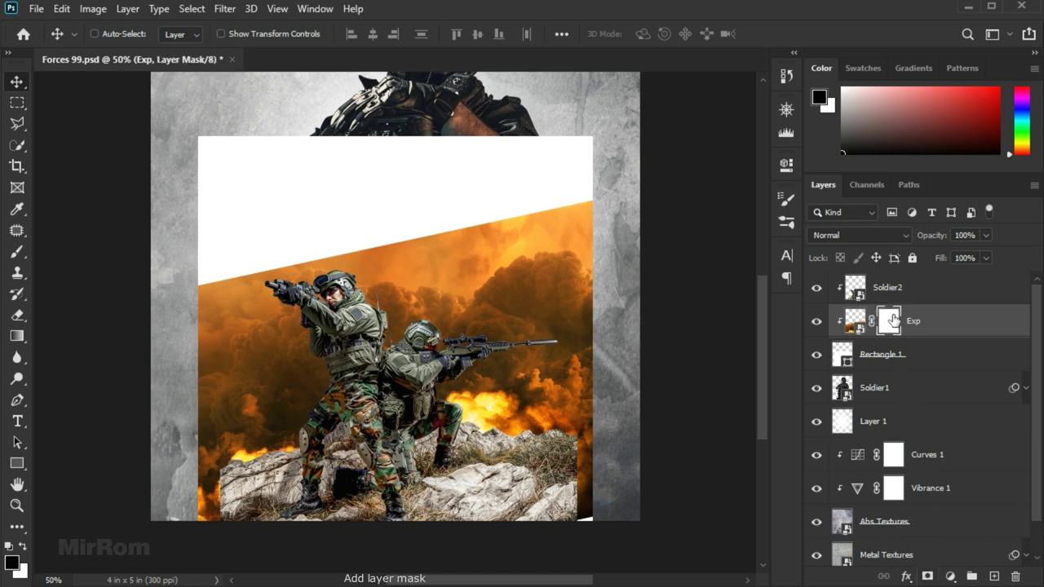
{"action": "left_click", "coordinate": [16, 335]}
{"action": "left_click", "coordinate": [81, 334]}
{"action": "mouse_move", "coordinate": [419, 255]}
{"action": "left_mouse_down"}
{"action": "mouse_move", "coordinate": [426, 238]}
{"action": "mouse_move", "coordinate": [396, 344]}
{"action": "left_mouse_up"}
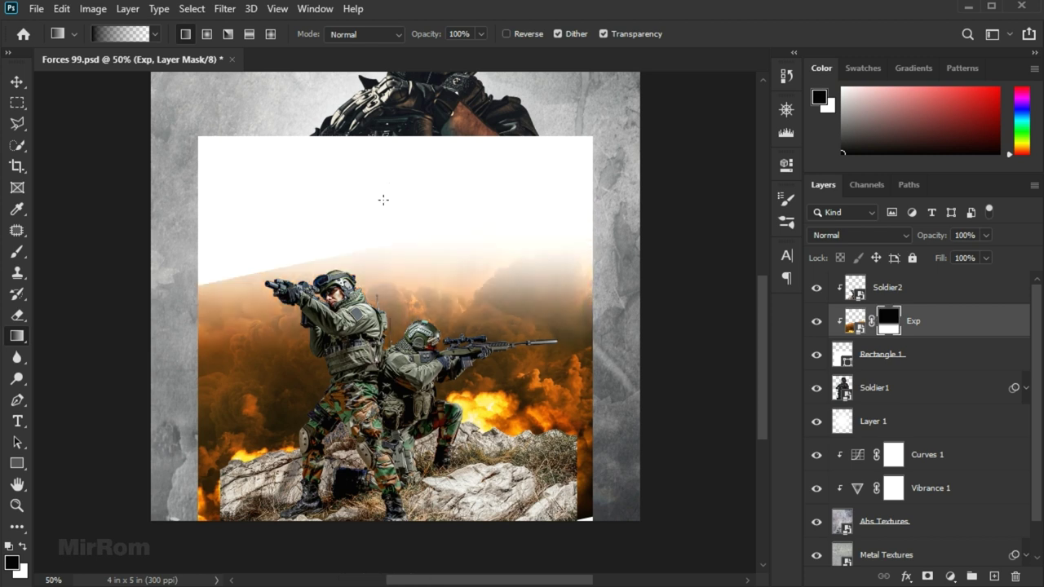
{"action": "left_click_drag", "start_coordinate": [389, 177], "coordinate": [377, 299]}
{"action": "left_click_drag", "start_coordinate": [397, 159], "coordinate": [400, 277]}
Brush black on the Exp mask to hide the hard diagonal smoke edge.
{"action": "key", "text": "b"}
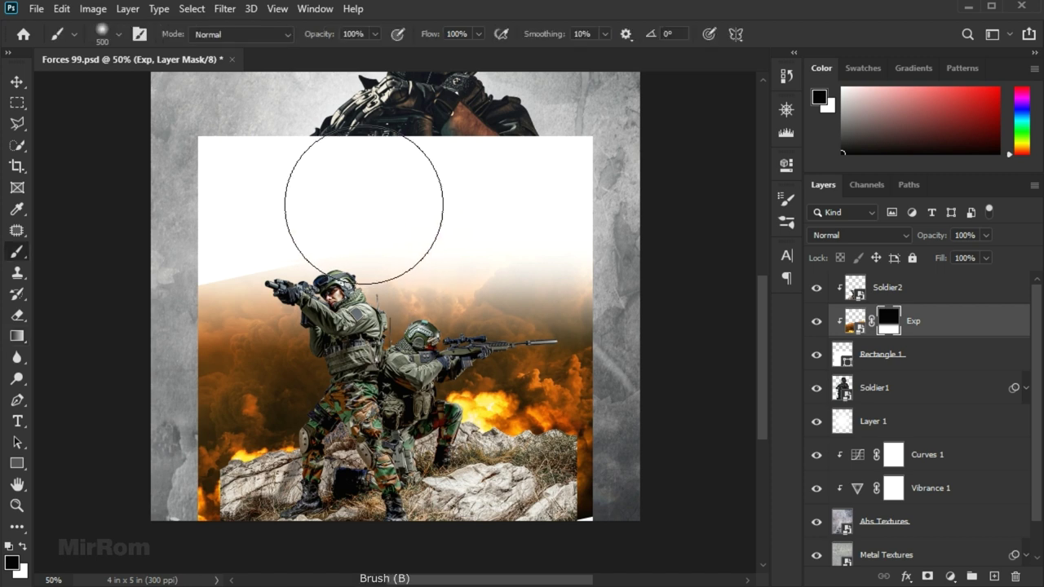
{"action": "key", "text": "bracketleft"}
{"action": "key", "text": "bracketleft"}
{"action": "key", "text": "bracketleft"}
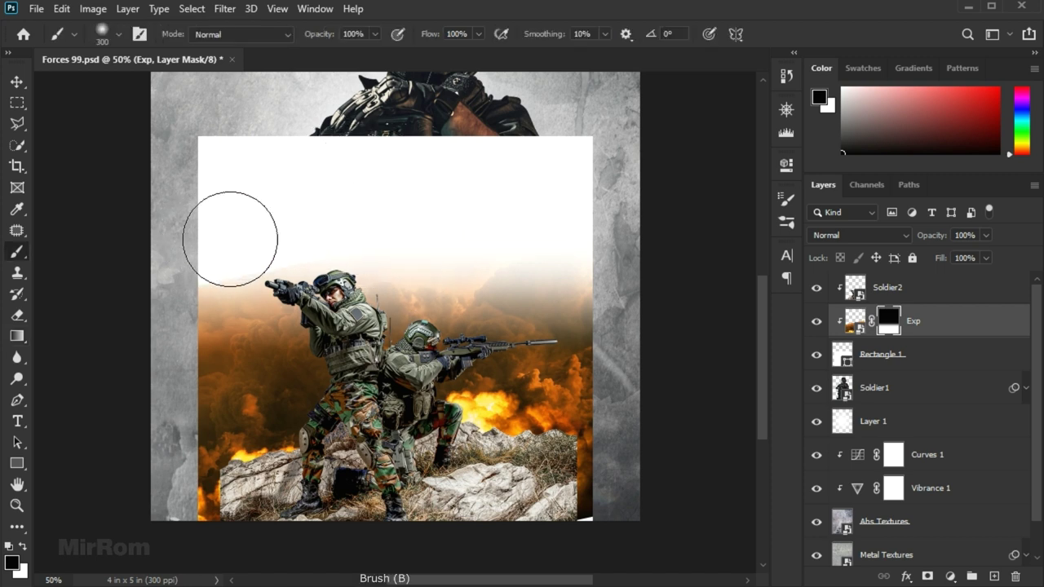
{"action": "left_click_drag", "start_coordinate": [233, 231], "coordinate": [673, 227]}
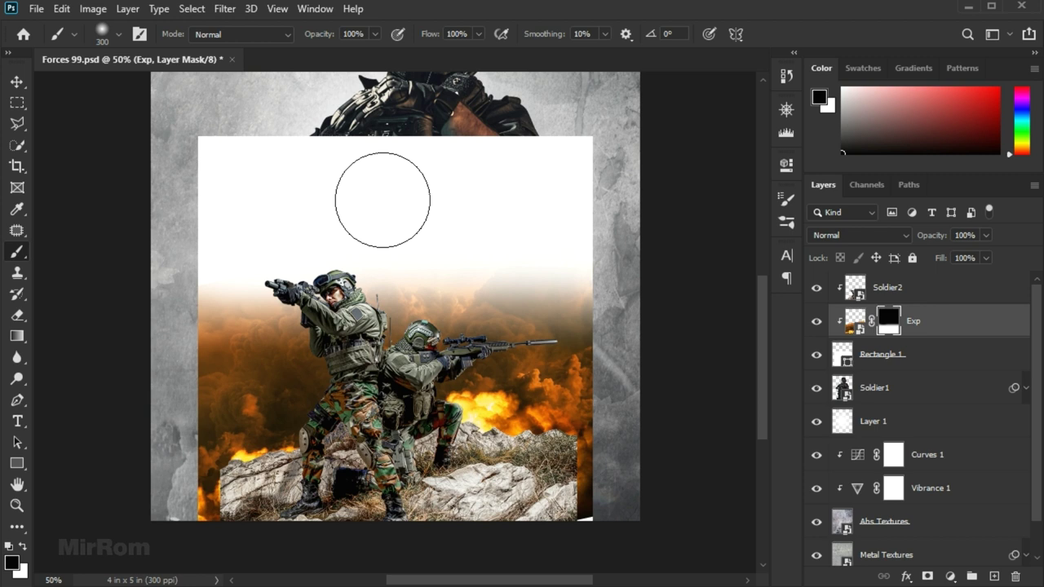
{"action": "key", "text": "bracketright"}
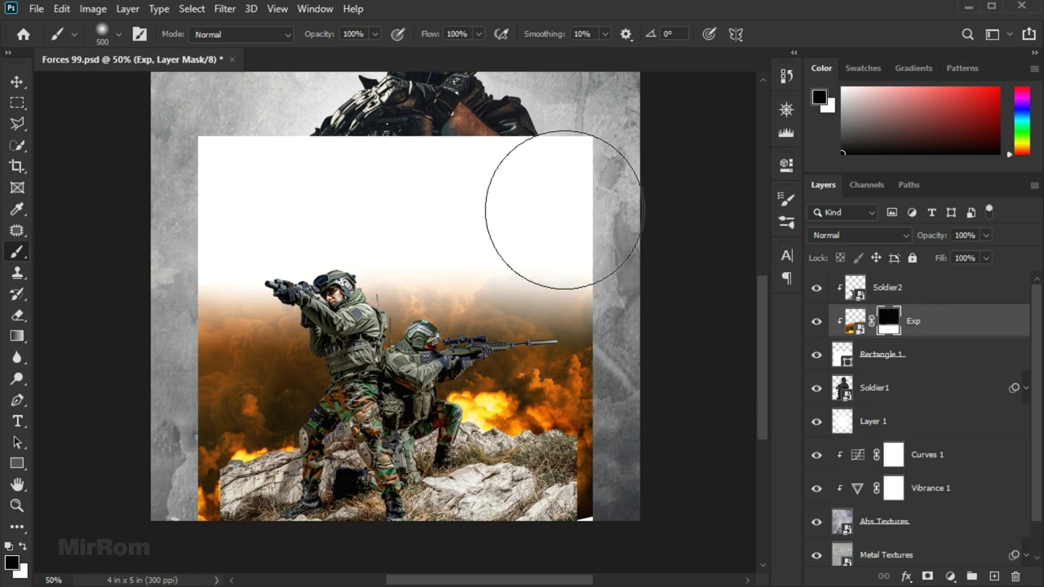
{"action": "key", "text": "v"}
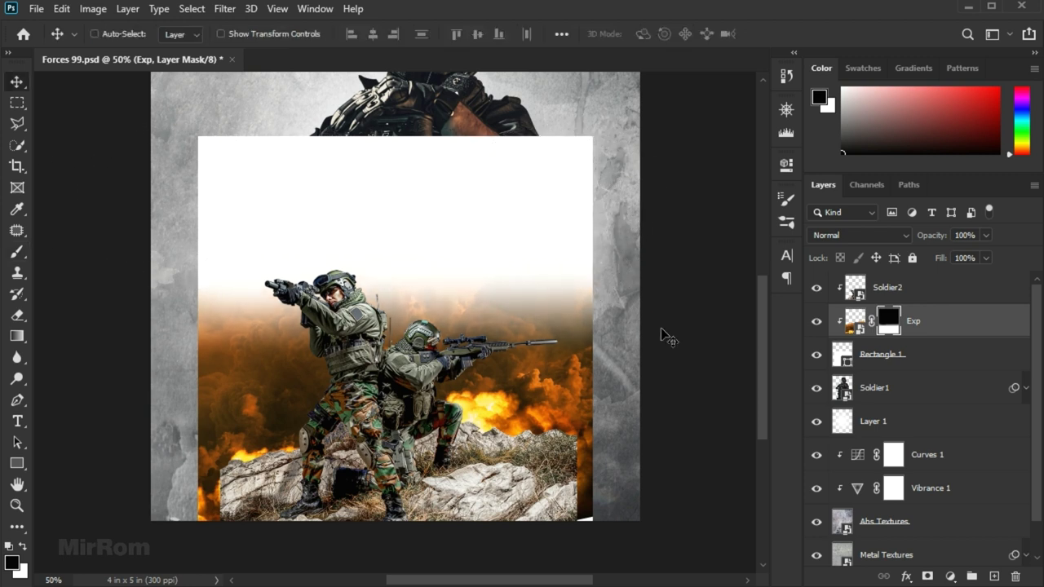
Place the Clouds Sunset image embedded, below Exp, with Soldier2 still clipped into the rectangle.
{"action": "left_click", "coordinate": [36, 11]}
{"action": "left_click", "coordinate": [139, 333]}
{"action": "double_click", "coordinate": [188, 139]}
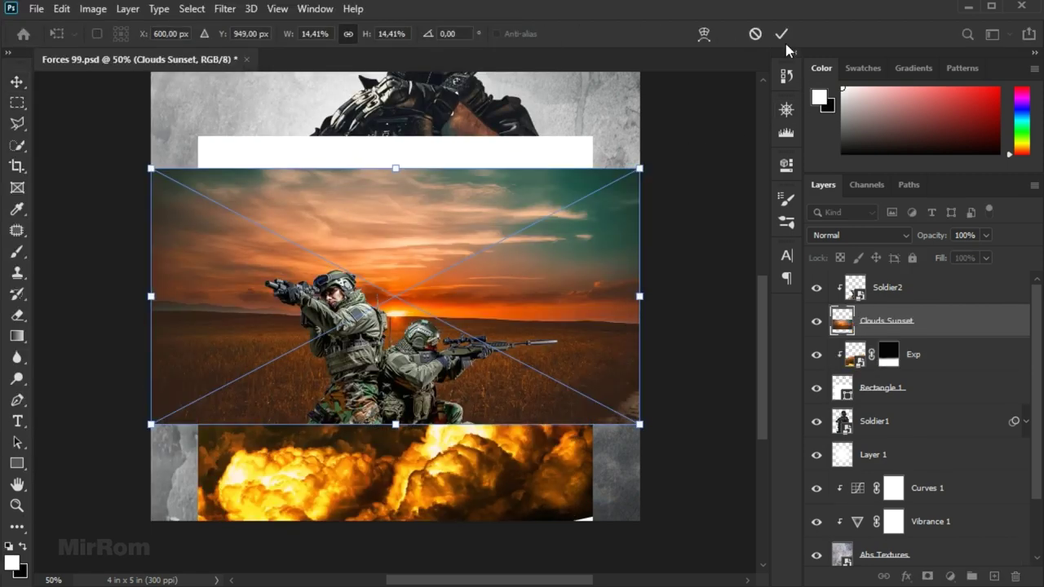
{"action": "left_click", "coordinate": [781, 35]}
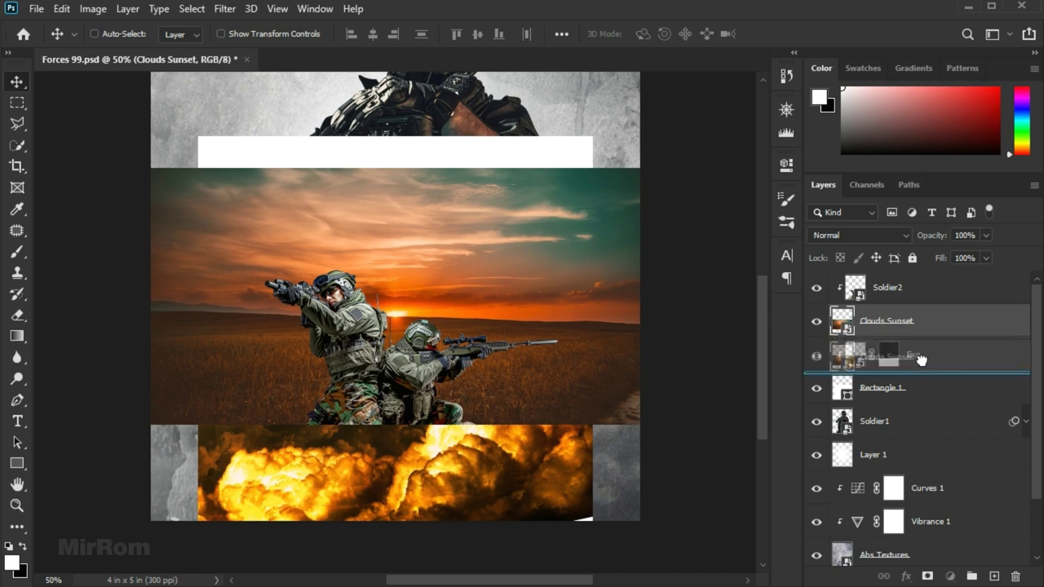
{"action": "left_click_drag", "start_coordinate": [921, 331], "coordinate": [920, 363]}
{"action": "left_click", "coordinate": [924, 300]}
{"action": "left_click", "coordinate": [938, 304], "text": "alt"}
{"action": "left_click", "coordinate": [922, 356]}
Resize the sunset image so it spans from the rectangle's left edge, lowered slightly.
{"action": "left_click_drag", "start_coordinate": [549, 266], "coordinate": [549, 303]}
{"action": "key", "text": "ctrl+t"}
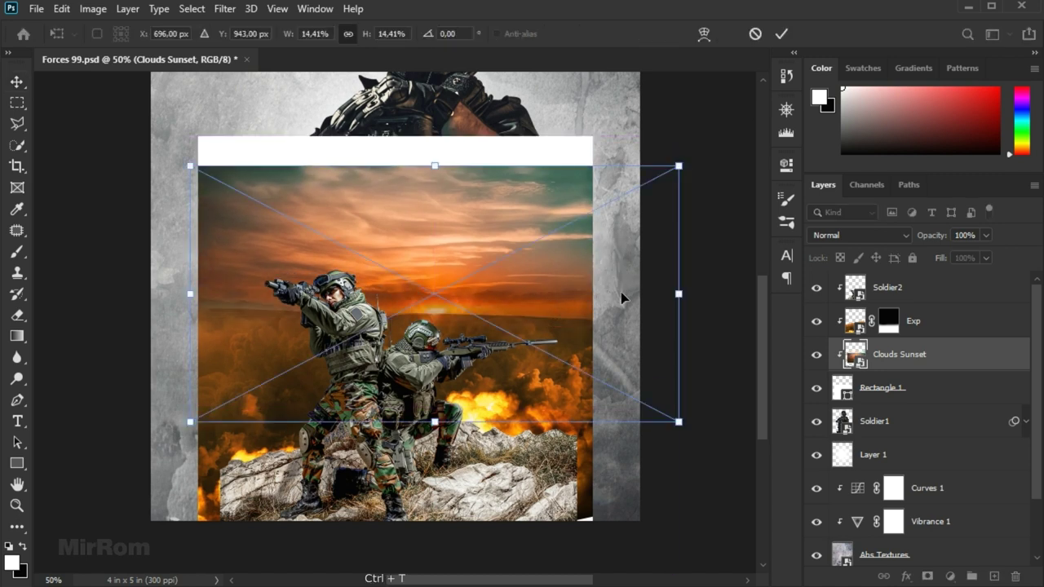
{"action": "left_click_drag", "start_coordinate": [434, 167], "coordinate": [433, 175]}
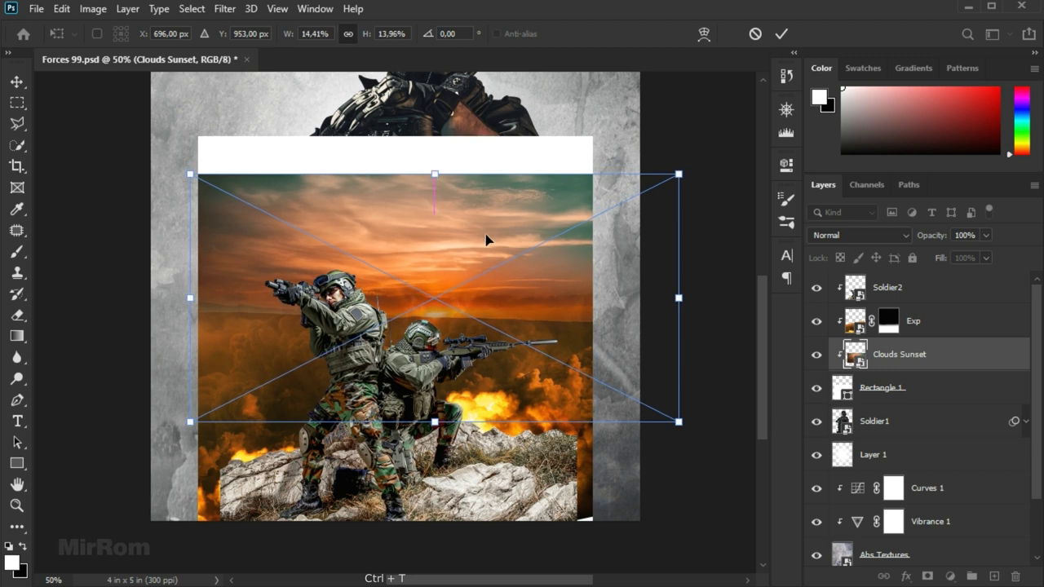
{"action": "left_click_drag", "start_coordinate": [485, 237], "coordinate": [486, 243]}
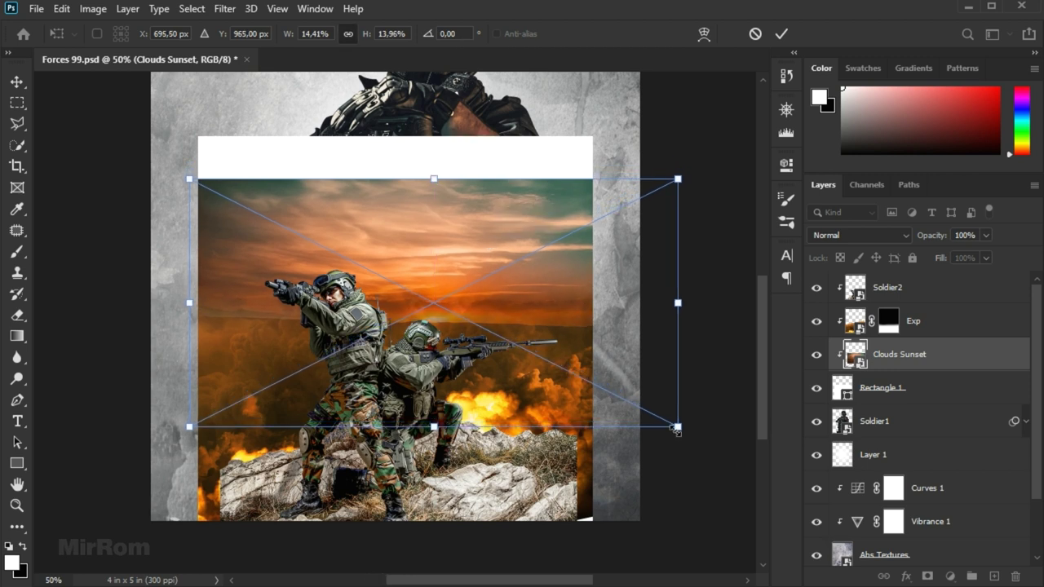
{"action": "left_click_drag", "start_coordinate": [682, 312], "coordinate": [617, 304]}
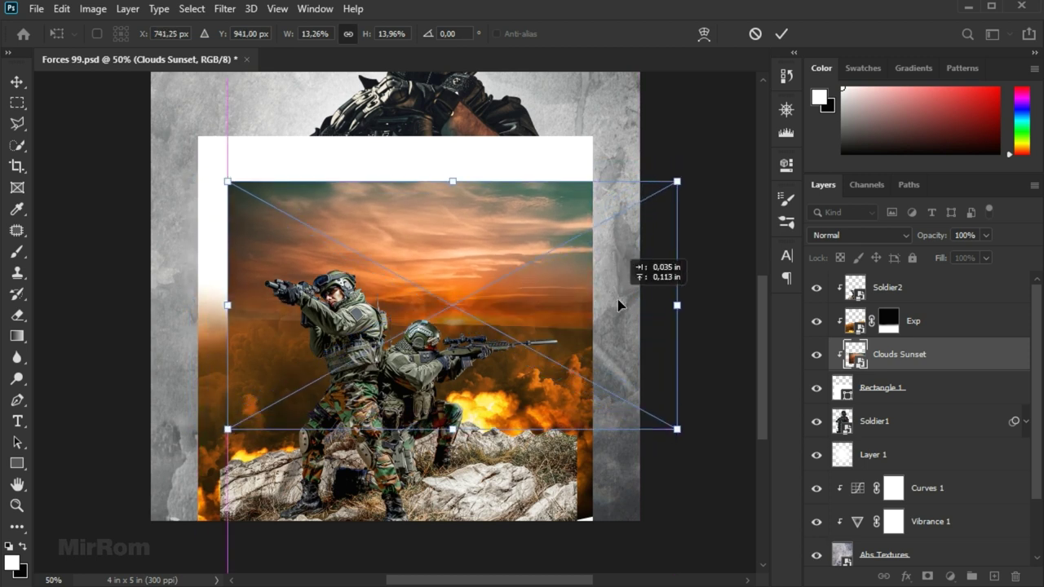
{"action": "left_click_drag", "start_coordinate": [618, 303], "coordinate": [618, 305]}
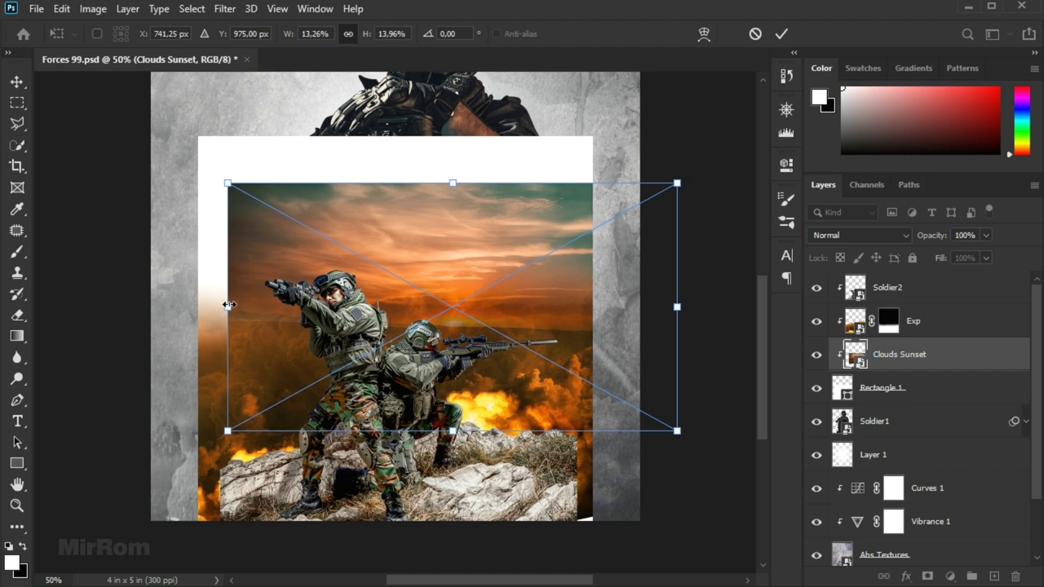
{"action": "left_click_drag", "start_coordinate": [227, 307], "coordinate": [198, 305]}
{"action": "left_click_drag", "start_coordinate": [436, 181], "coordinate": [436, 178]}
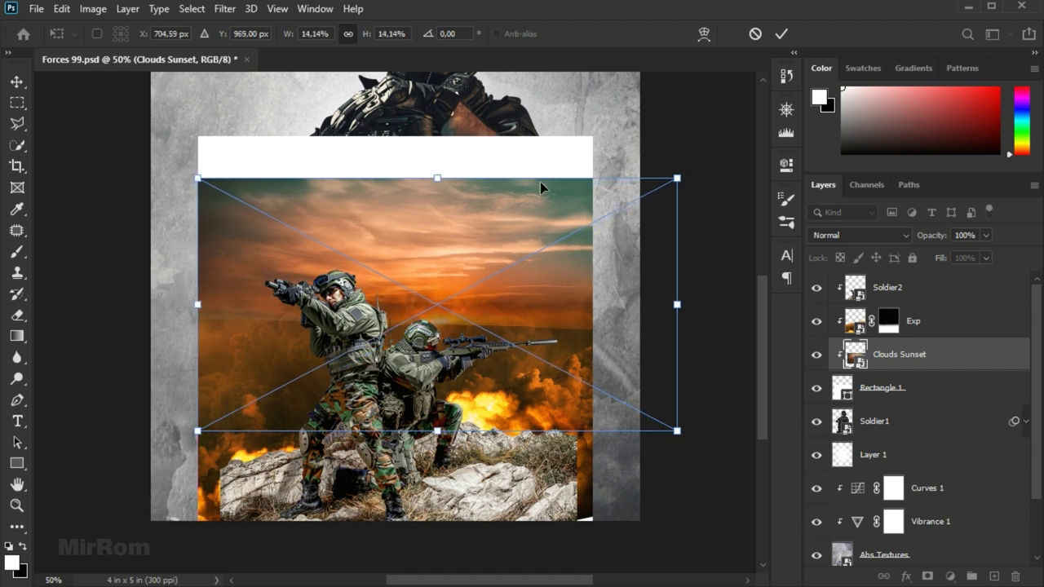
{"action": "left_click", "coordinate": [781, 33]}
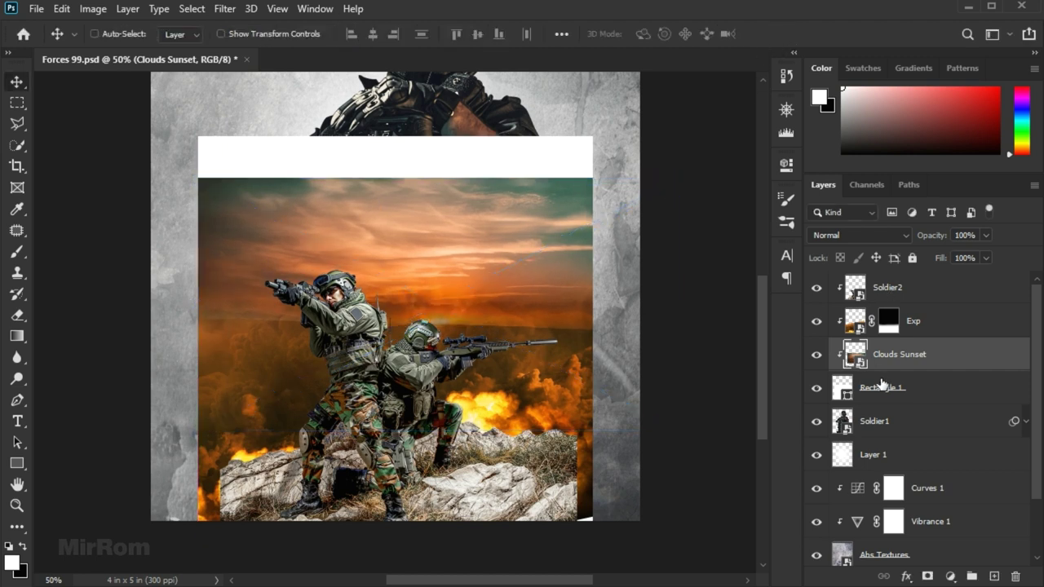
{"action": "left_click", "coordinate": [880, 389]}
Mask Clouds Sunset with a black-to-white gradient fading the sky's top into white.
{"action": "left_click_drag", "start_coordinate": [928, 239], "coordinate": [929, 242]}
{"action": "left_click", "coordinate": [929, 369]}
{"action": "left_click", "coordinate": [927, 576]}
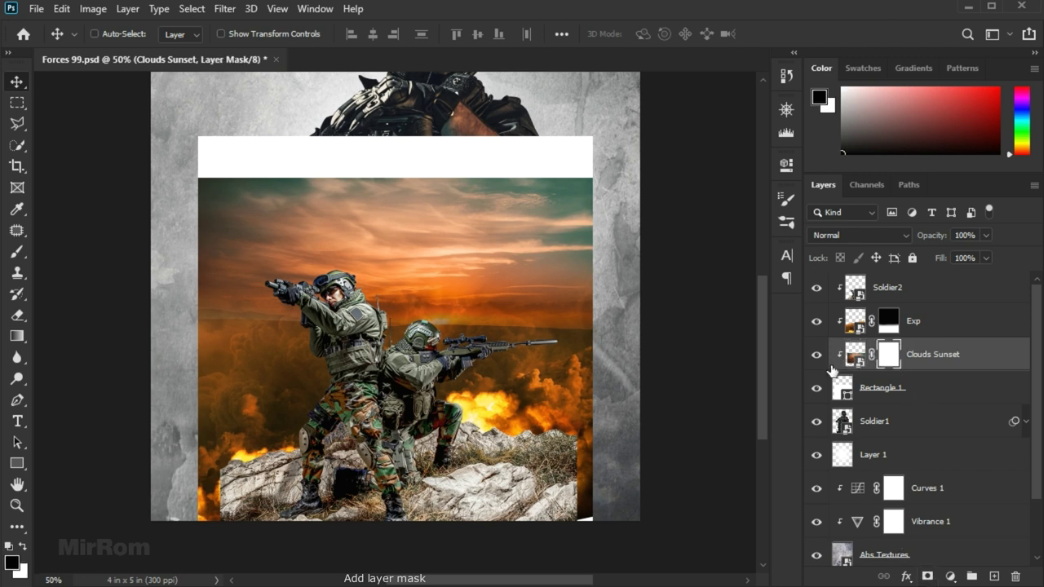
{"action": "key", "text": "g"}
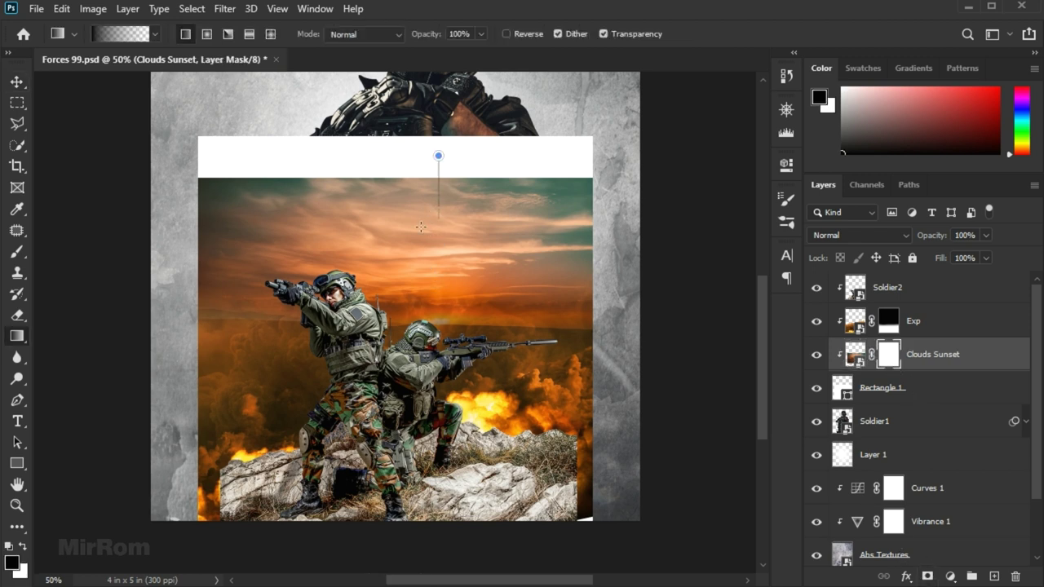
{"action": "left_click_drag", "start_coordinate": [420, 227], "coordinate": [421, 227]}
{"action": "mouse_move", "coordinate": [438, 139]}
{"action": "left_mouse_down"}
{"action": "mouse_move", "coordinate": [438, 213]}
{"action": "mouse_move", "coordinate": [459, 182]}
{"action": "mouse_move", "coordinate": [448, 178]}
{"action": "mouse_move", "coordinate": [449, 261]}
{"action": "mouse_move", "coordinate": [448, 245]}
{"action": "left_mouse_up"}
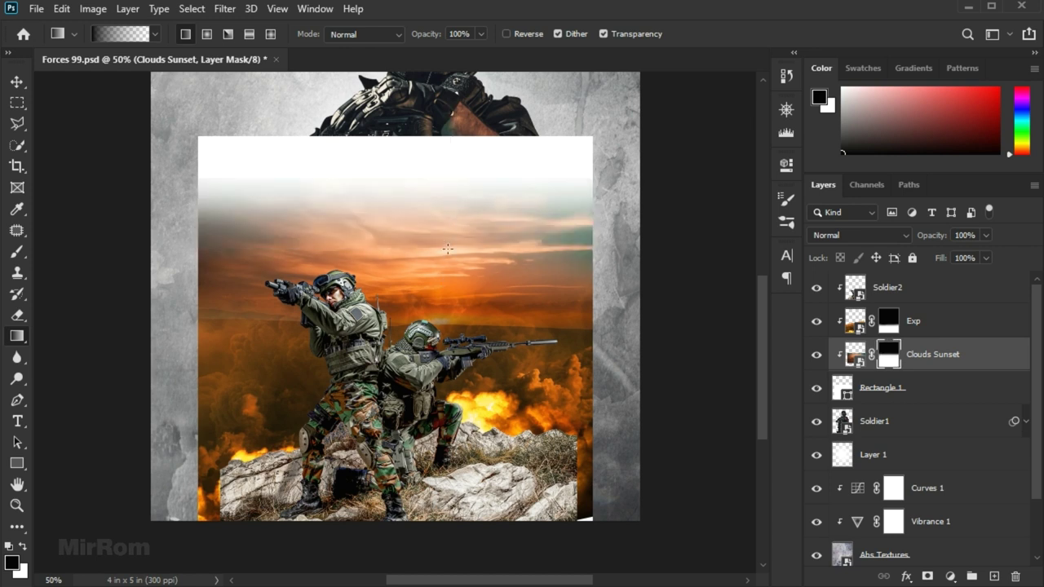
{"action": "mouse_move", "coordinate": [451, 80]}
{"action": "left_mouse_down"}
{"action": "mouse_move", "coordinate": [448, 240]}
{"action": "mouse_move", "coordinate": [431, 282]}
{"action": "left_mouse_up"}
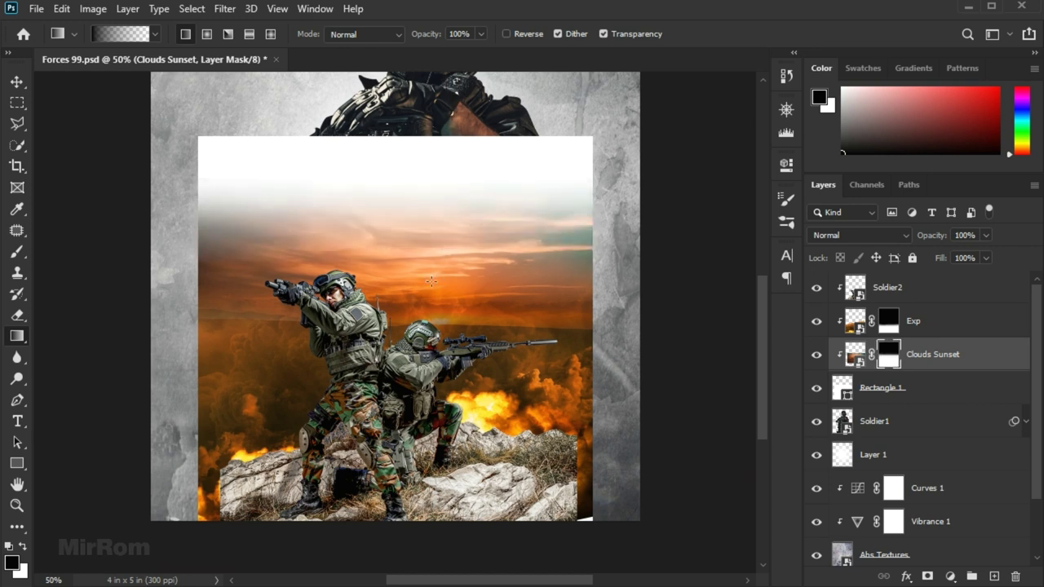
{"action": "left_click", "coordinate": [816, 357]}
{"action": "left_click", "coordinate": [816, 359]}
Paint white with a 300px brush on Exp's mask around the rifle fire and soldiers' legs.
{"action": "left_click", "coordinate": [816, 320]}
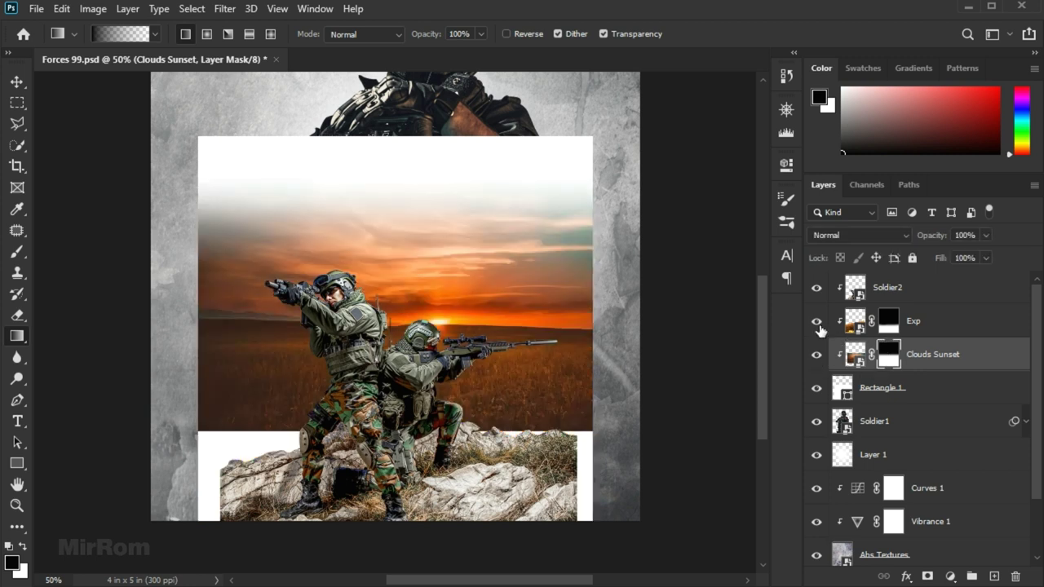
{"action": "left_click", "coordinate": [860, 328]}
{"action": "key", "text": "b"}
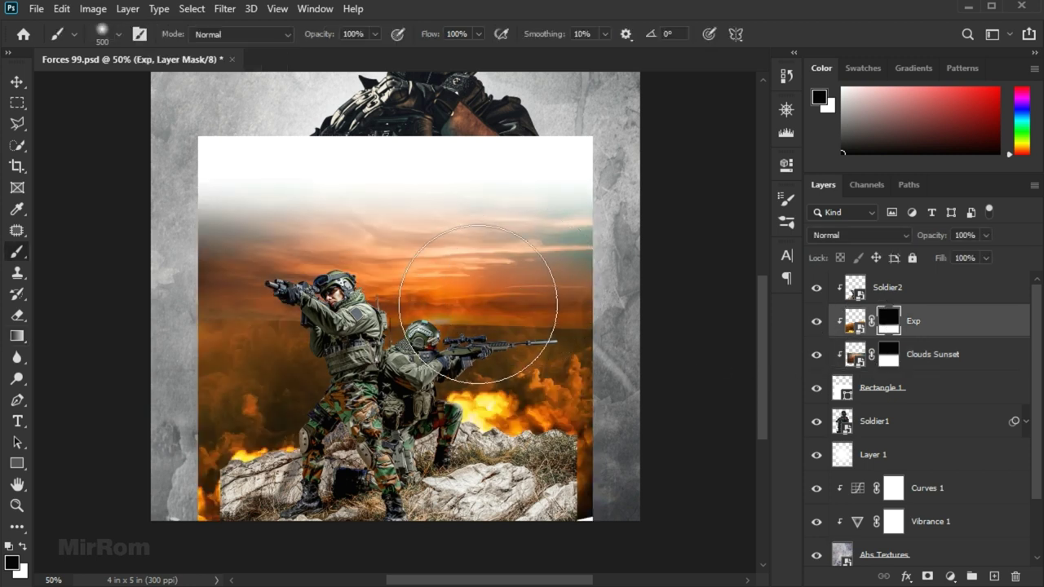
{"action": "left_click", "coordinate": [23, 546]}
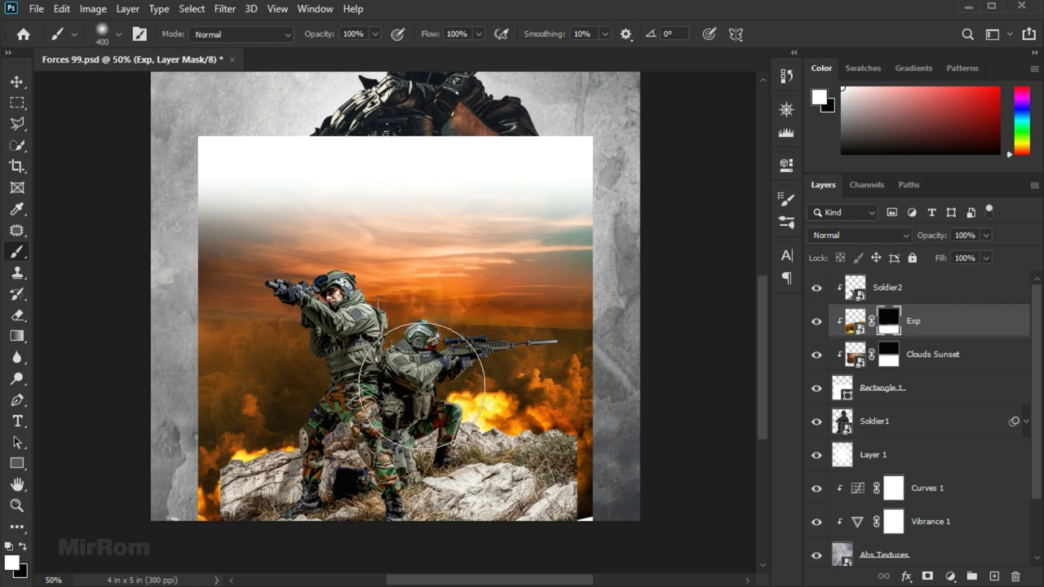
{"action": "key", "text": "bracketright"}
{"action": "left_click_drag", "start_coordinate": [506, 370], "coordinate": [546, 371]}
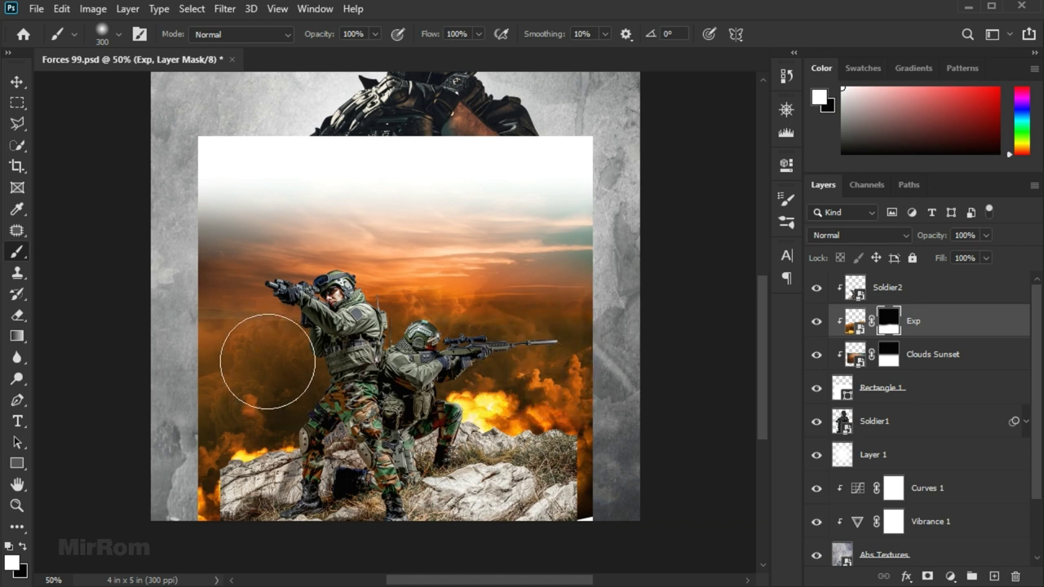
{"action": "left_click_drag", "start_coordinate": [268, 366], "coordinate": [303, 377]}
{"action": "key", "text": "bracketleft"}
{"action": "key", "text": "bracketleft"}
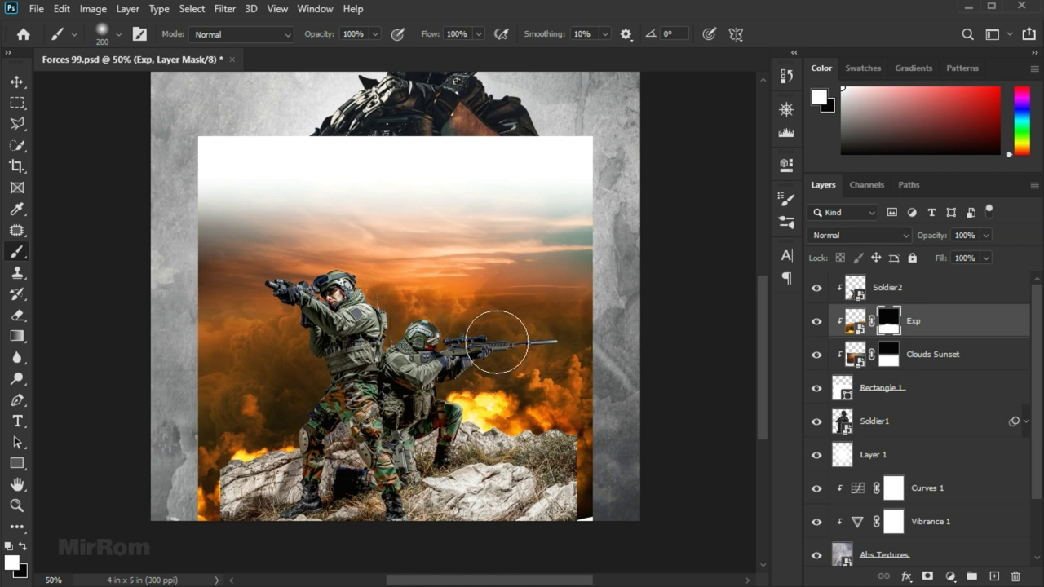
Confirm Rectangle 1 stays at 100% opacity, then select the Soldier2 layer.
{"action": "key", "text": "v"}
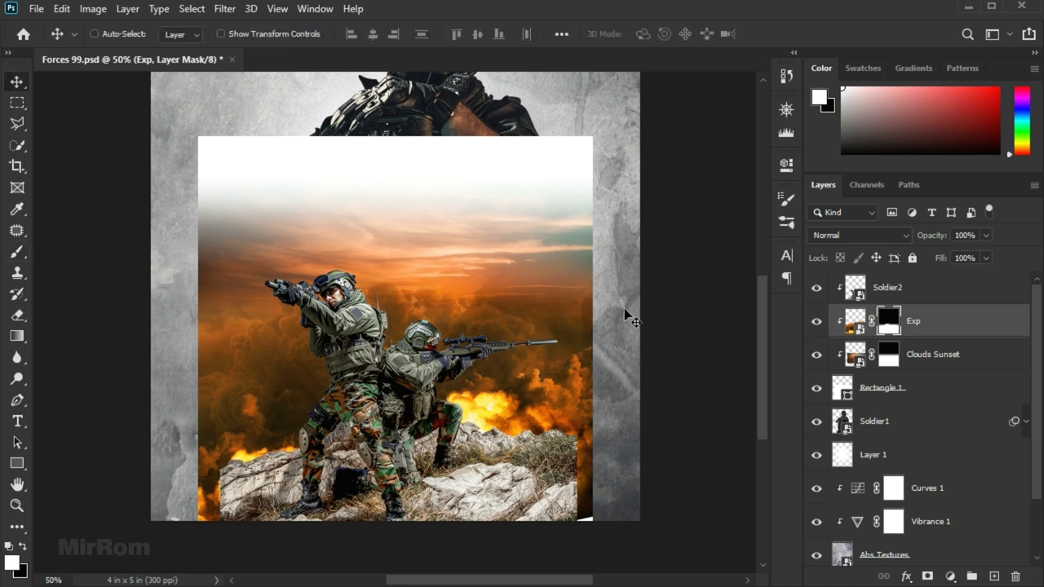
{"action": "left_click", "coordinate": [816, 387]}
{"action": "left_click", "coordinate": [884, 389]}
{"action": "left_click", "coordinate": [965, 235]}
{"action": "key", "text": "Return"}
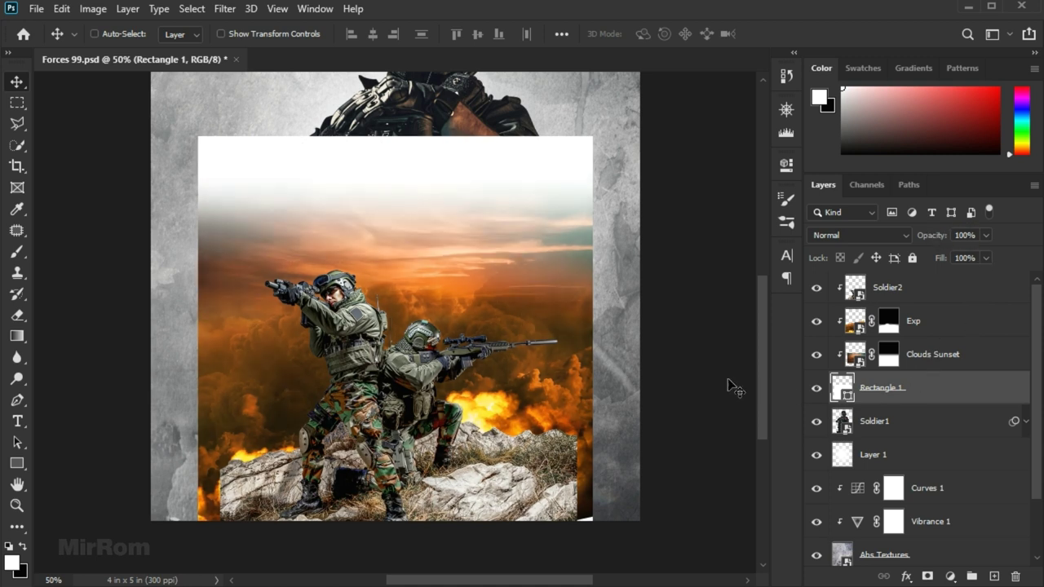
{"action": "left_click", "coordinate": [897, 292]}
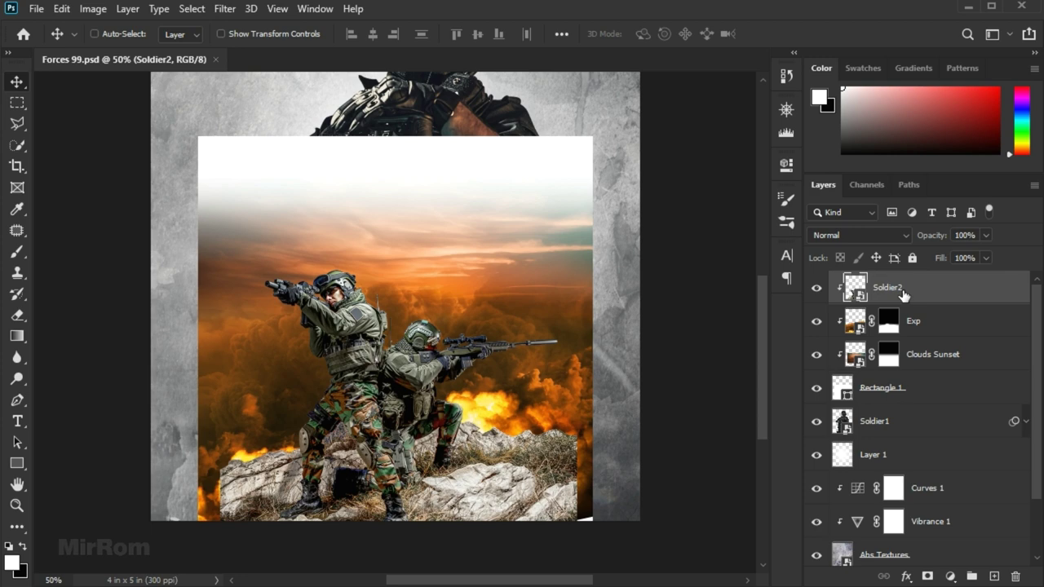
Apply Levels to Soldier2 with input 11 / 0.77 / 255 and output black 8.
{"action": "left_click", "coordinate": [816, 287]}
{"action": "left_click", "coordinate": [93, 9]}
{"action": "mouse_move", "coordinate": [160, 51]}
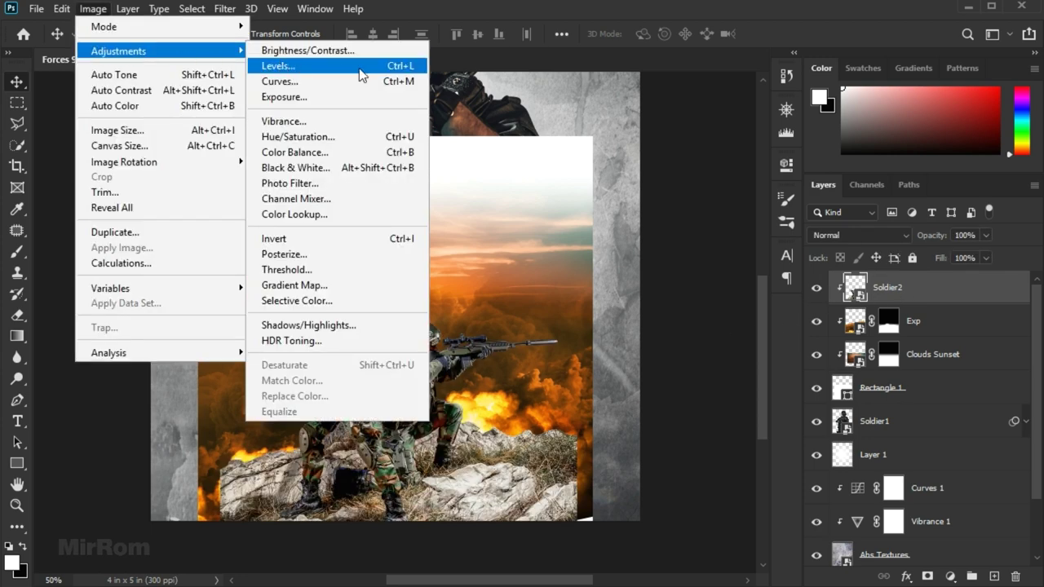
{"action": "left_click", "coordinate": [361, 67]}
{"action": "left_click_drag", "start_coordinate": [512, 81], "coordinate": [683, 159]}
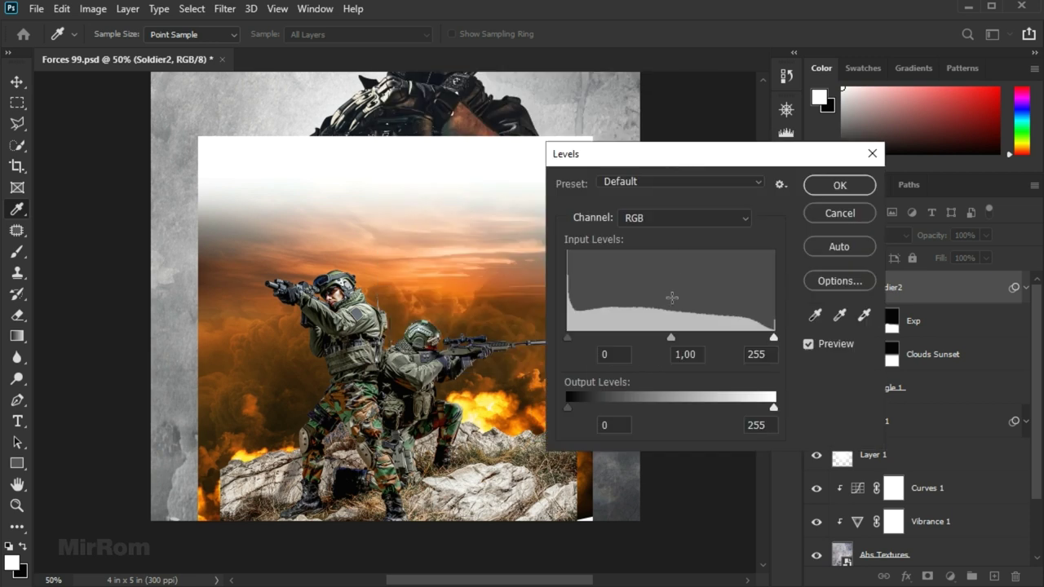
{"action": "left_click_drag", "start_coordinate": [573, 337], "coordinate": [576, 339]}
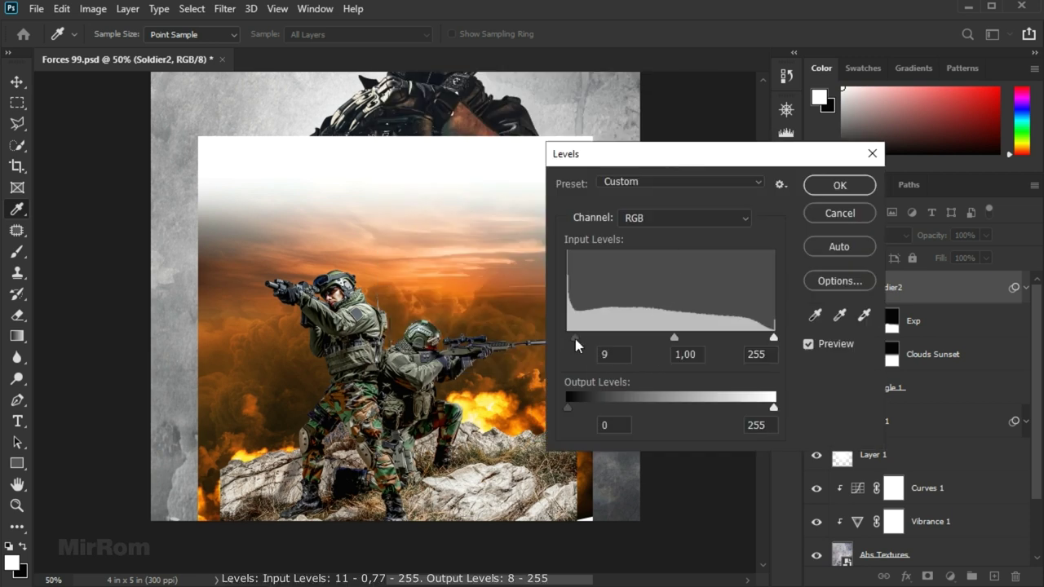
{"action": "left_click_drag", "start_coordinate": [669, 341], "coordinate": [692, 341]}
{"action": "left_click", "coordinate": [692, 341]}
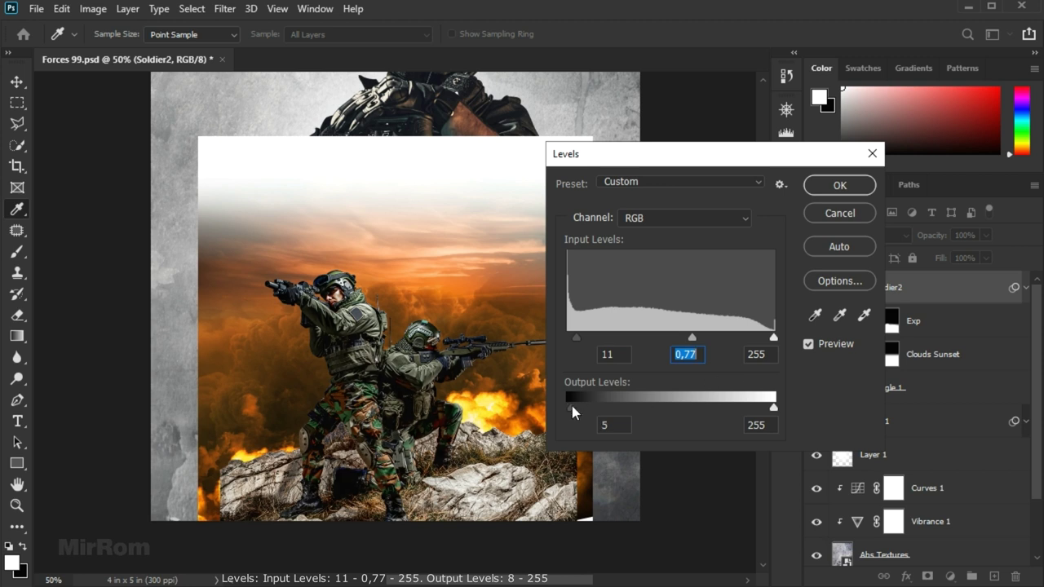
{"action": "left_click", "coordinate": [574, 405]}
{"action": "left_click", "coordinate": [808, 346]}
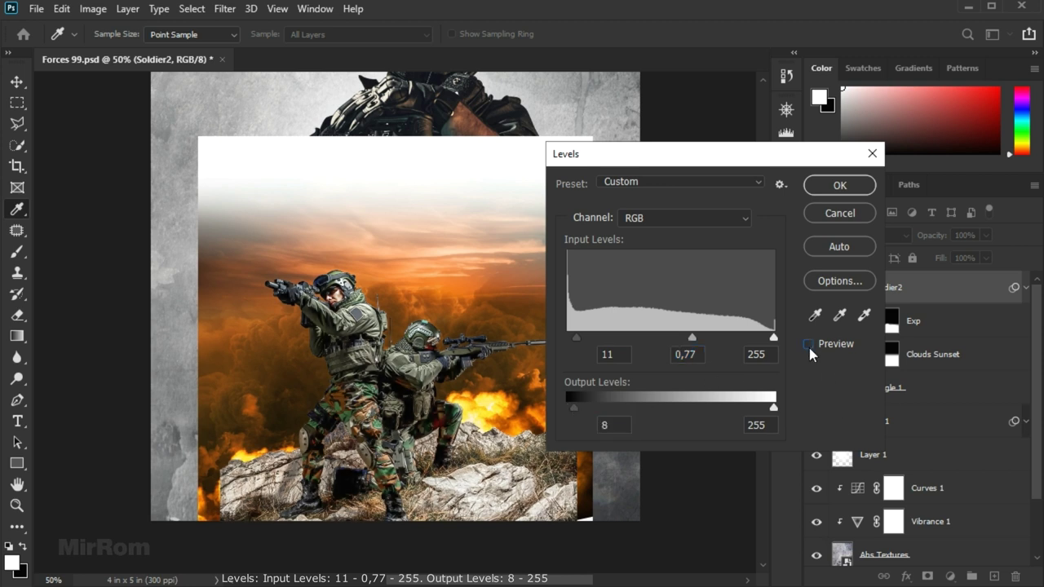
{"action": "left_click", "coordinate": [838, 186]}
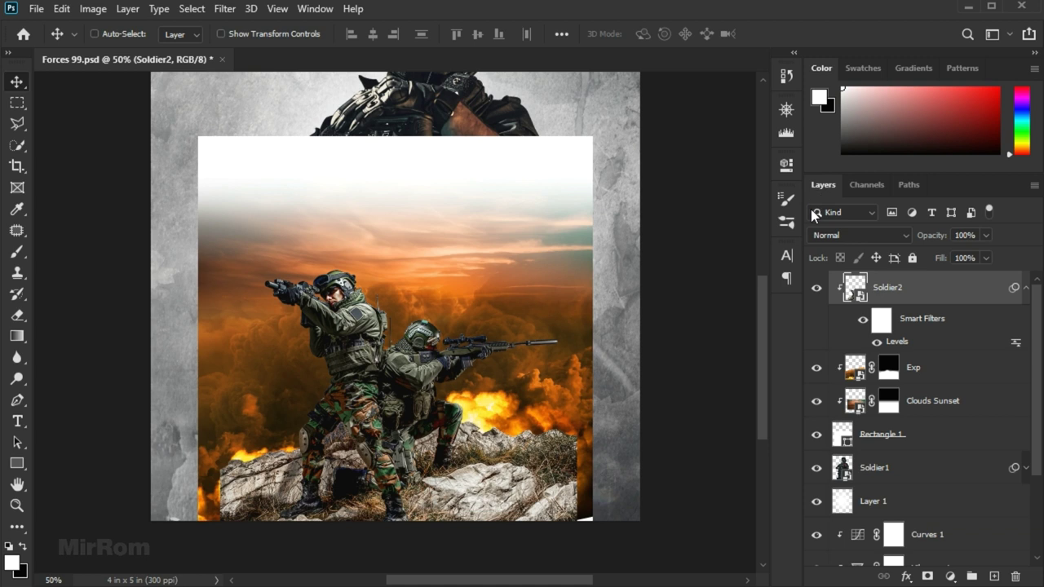
{"action": "left_click", "coordinate": [1025, 287]}
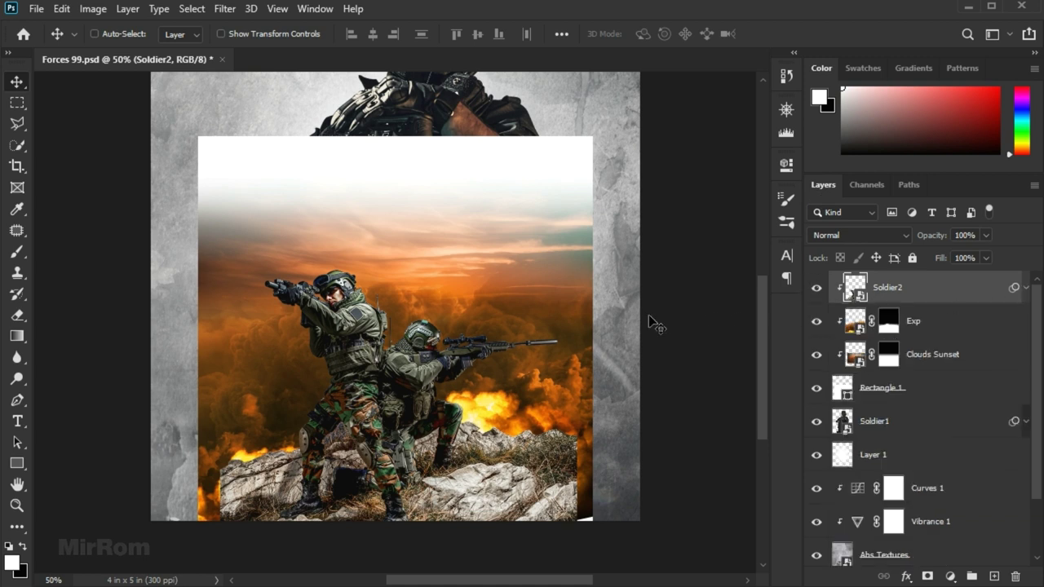
{"action": "left_click", "coordinate": [919, 325]}
{"action": "left_click", "coordinate": [816, 321]}
{"action": "left_click", "coordinate": [816, 321]}
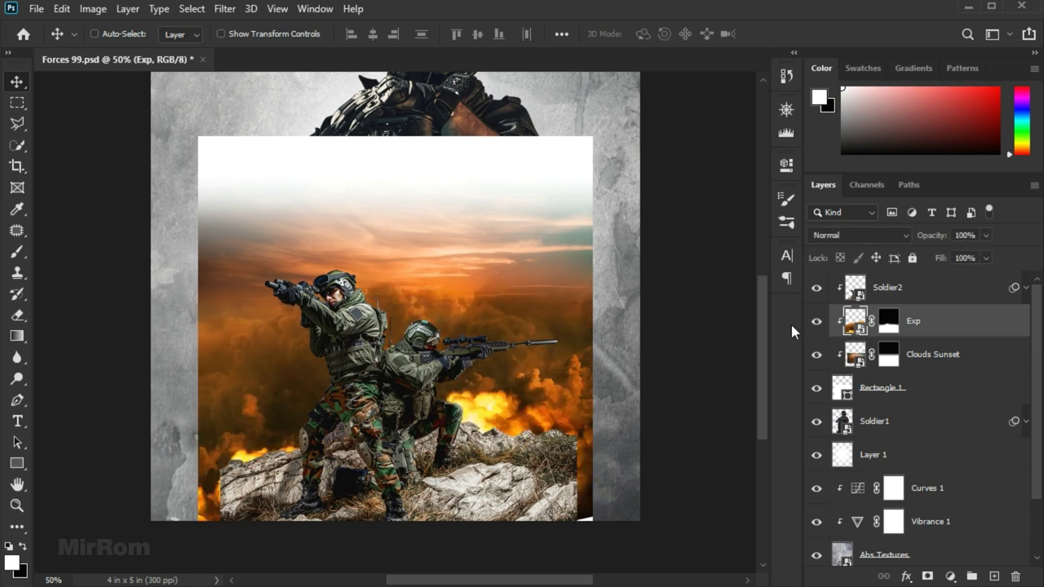
Apply a Levels smart filter to Exp with input levels 9, 0.96 and 238.
{"action": "left_click", "coordinate": [92, 9]}
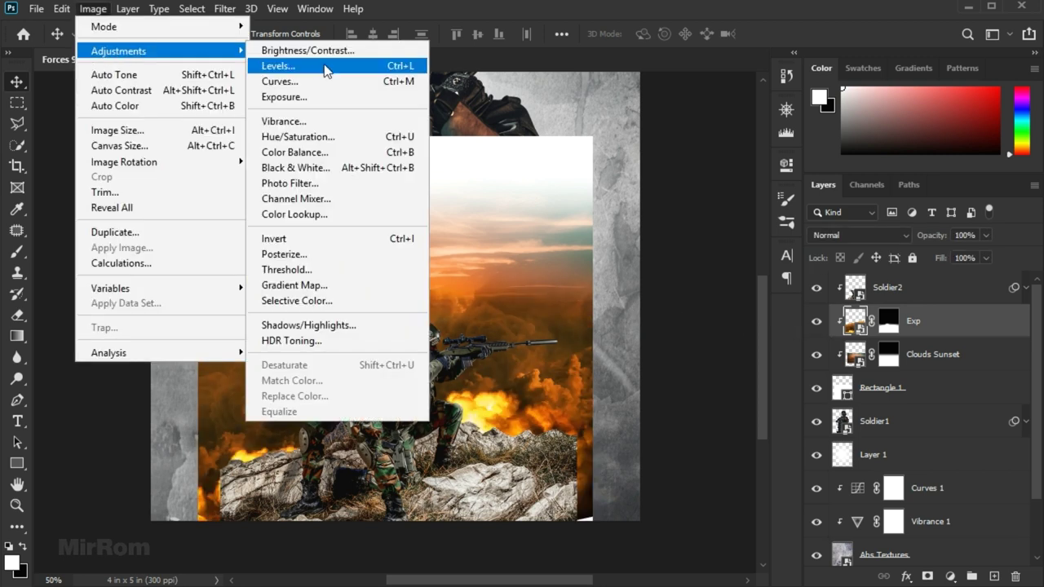
{"action": "left_click", "coordinate": [328, 68]}
{"action": "left_click_drag", "start_coordinate": [570, 346], "coordinate": [575, 338]}
{"action": "left_click_drag", "start_coordinate": [674, 336], "coordinate": [676, 339]}
{"action": "left_click", "coordinate": [691, 355]}
{"action": "key", "text": "Up"}
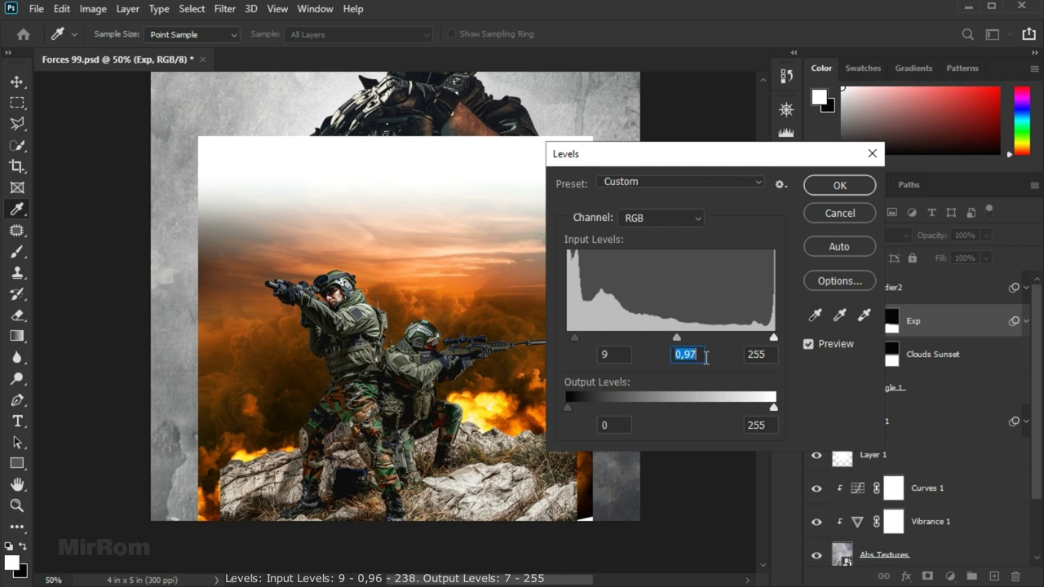
{"action": "key", "text": "Down"}
{"action": "left_click_drag", "start_coordinate": [773, 337], "coordinate": [760, 338]}
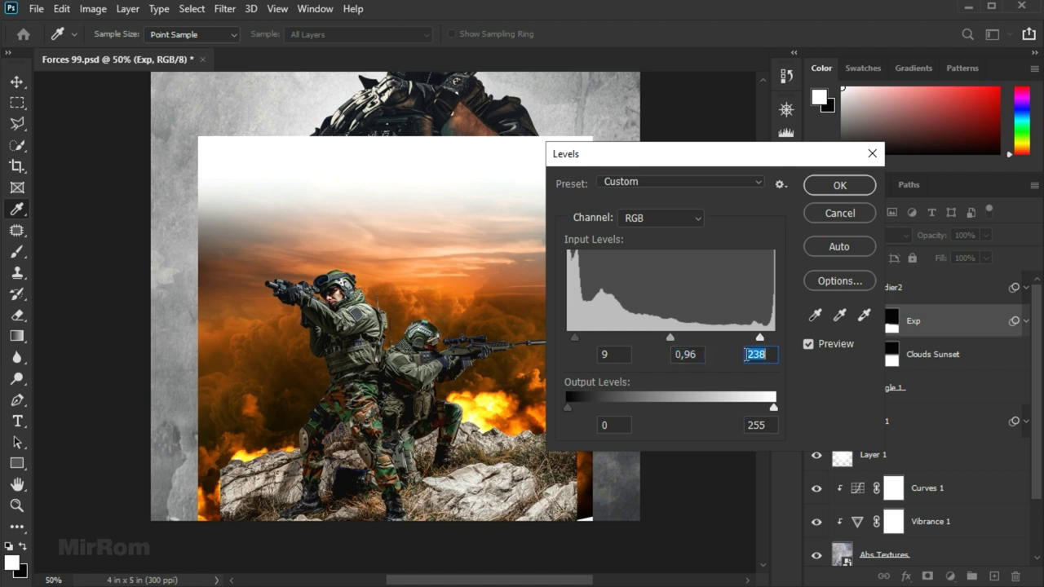
{"action": "left_click", "coordinate": [575, 405]}
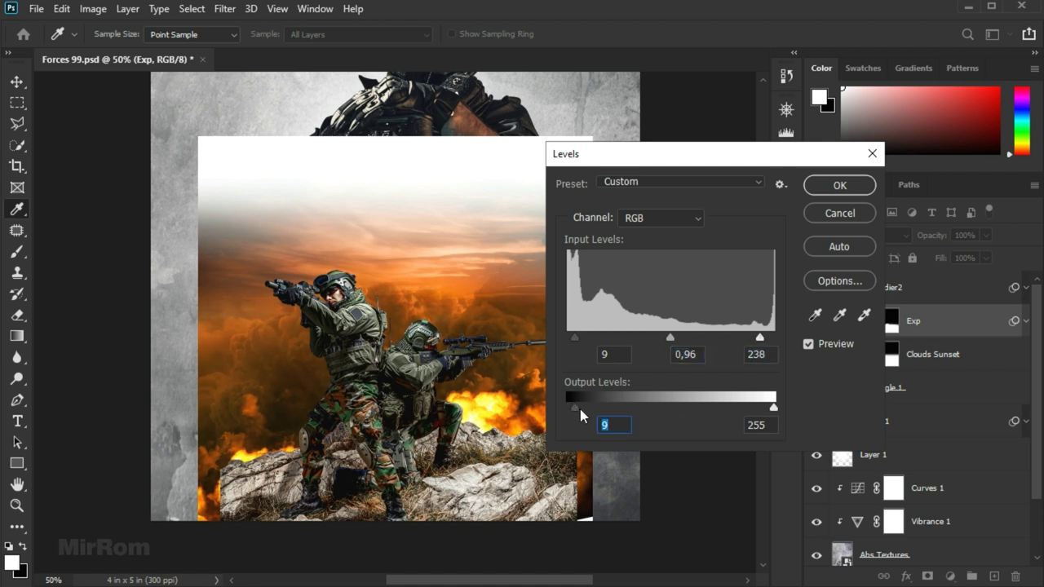
{"action": "left_click", "coordinate": [808, 344]}
{"action": "left_click_drag", "start_coordinate": [647, 159], "coordinate": [703, 147]}
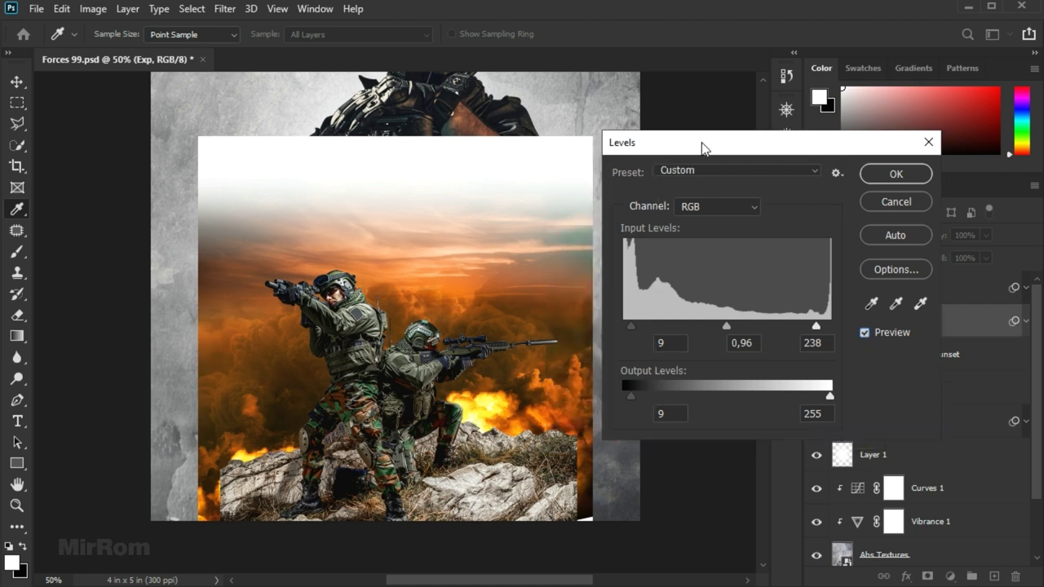
{"action": "left_click", "coordinate": [895, 174]}
Toggle Exp's Levels filter to compare, then re-edit it to set output black to 7.
{"action": "left_click", "coordinate": [864, 357]}
{"action": "left_click", "coordinate": [864, 357]}
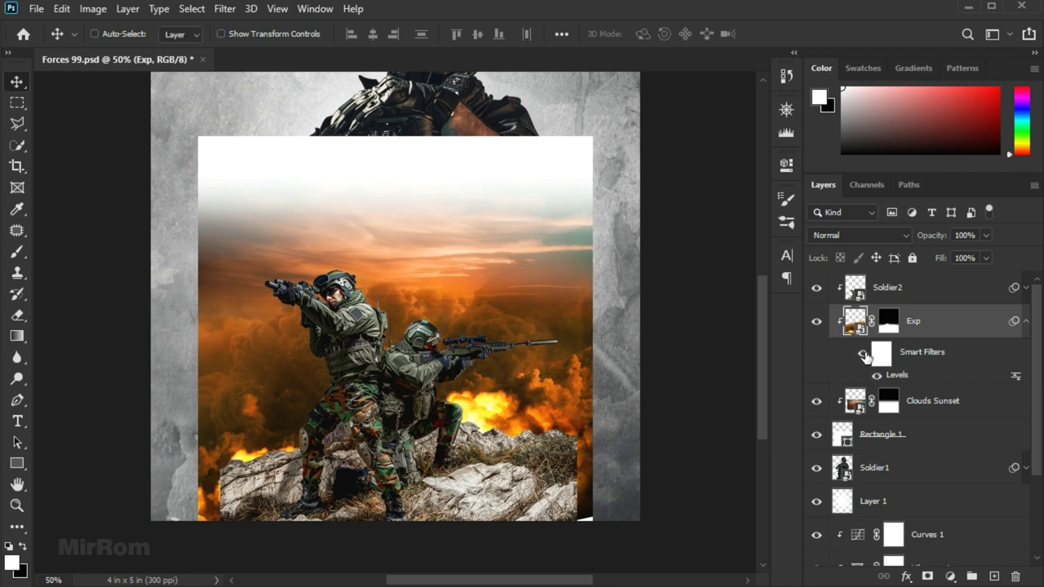
{"action": "double_click", "coordinate": [897, 375]}
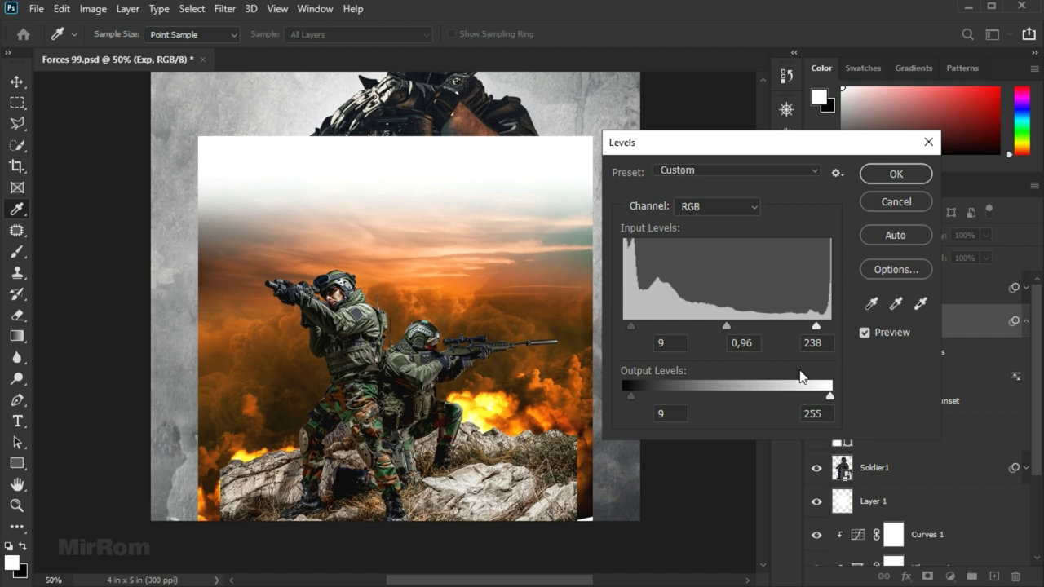
{"action": "left_click_drag", "start_coordinate": [630, 395], "coordinate": [627, 396]}
{"action": "left_click", "coordinate": [629, 392]}
{"action": "left_click", "coordinate": [865, 175]}
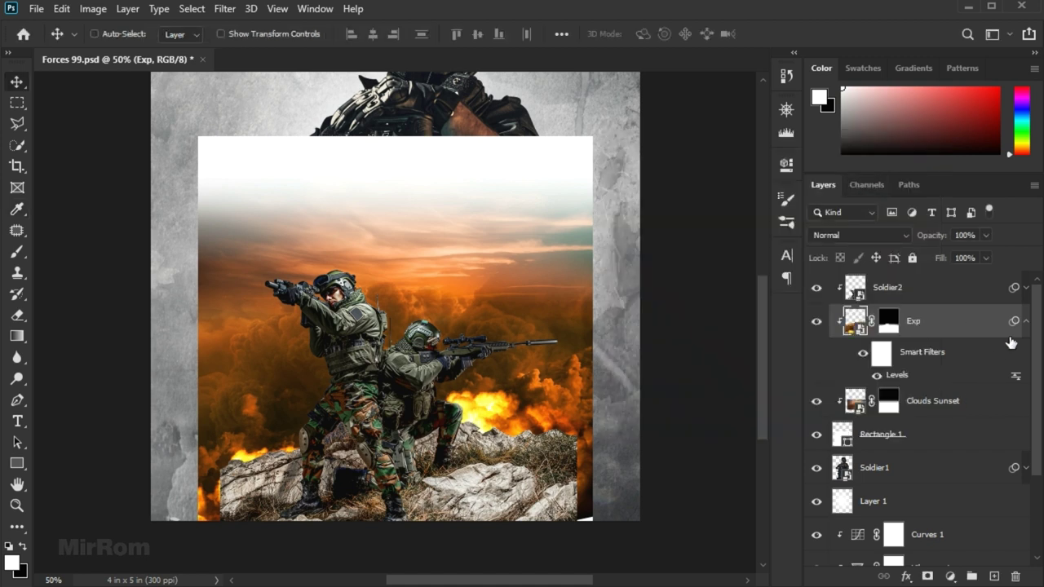
{"action": "left_click", "coordinate": [1025, 322]}
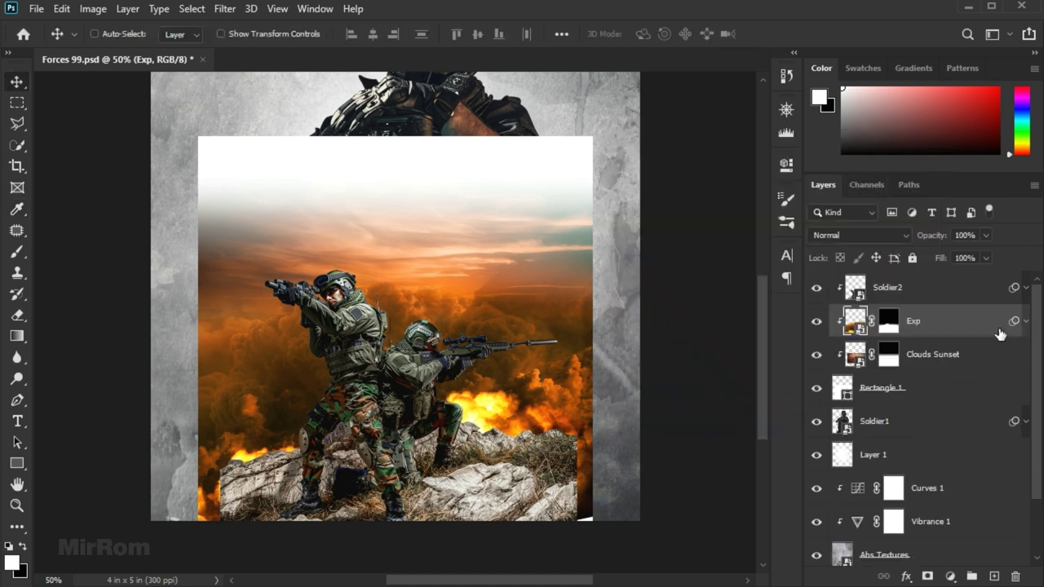
{"action": "left_click", "coordinate": [978, 361]}
Add Levels to Clouds Sunset with RGB input levels 8, 0.82 and 238.
{"action": "left_click", "coordinate": [813, 359]}
{"action": "left_click", "coordinate": [95, 10]}
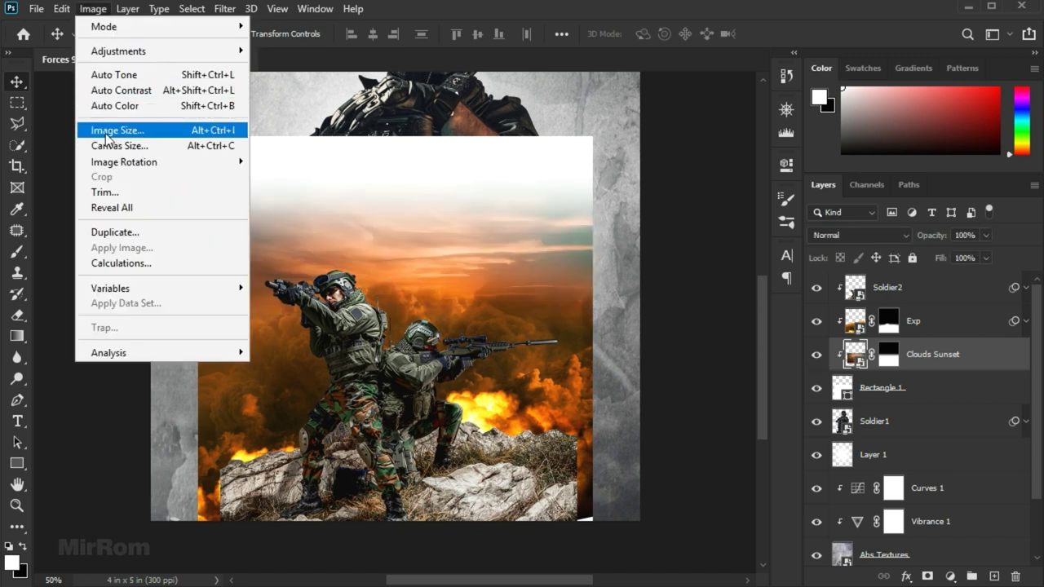
{"action": "left_click", "coordinate": [322, 68]}
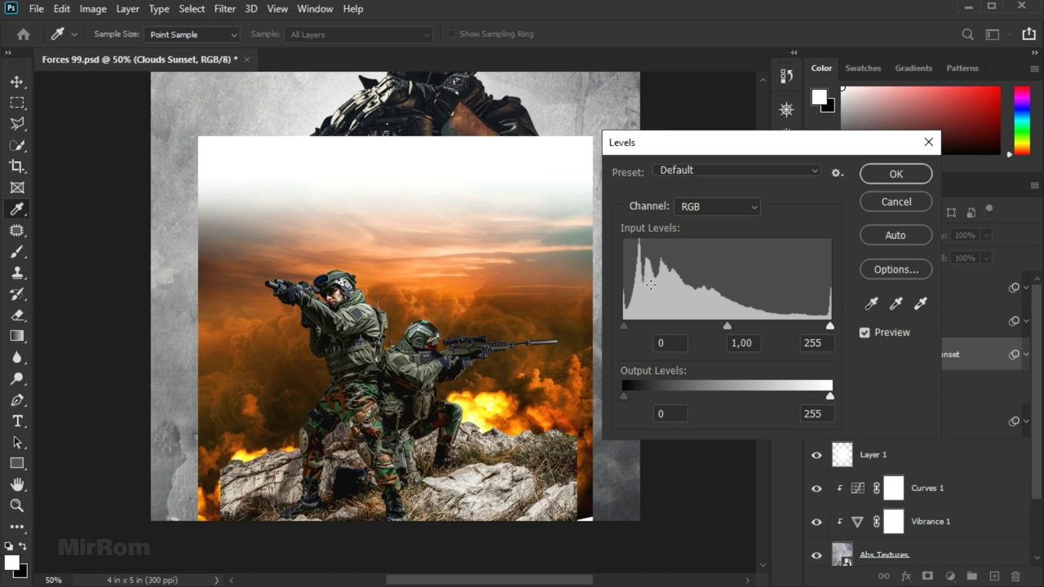
{"action": "left_click_drag", "start_coordinate": [626, 326], "coordinate": [630, 325]}
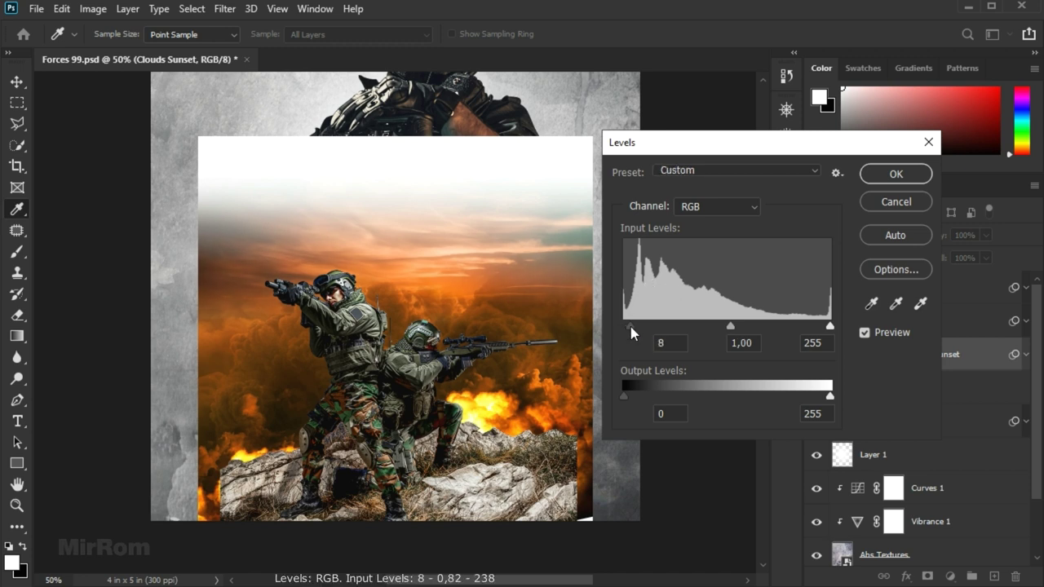
{"action": "double_click", "coordinate": [680, 342]}
{"action": "left_click_drag", "start_coordinate": [742, 327], "coordinate": [745, 327]}
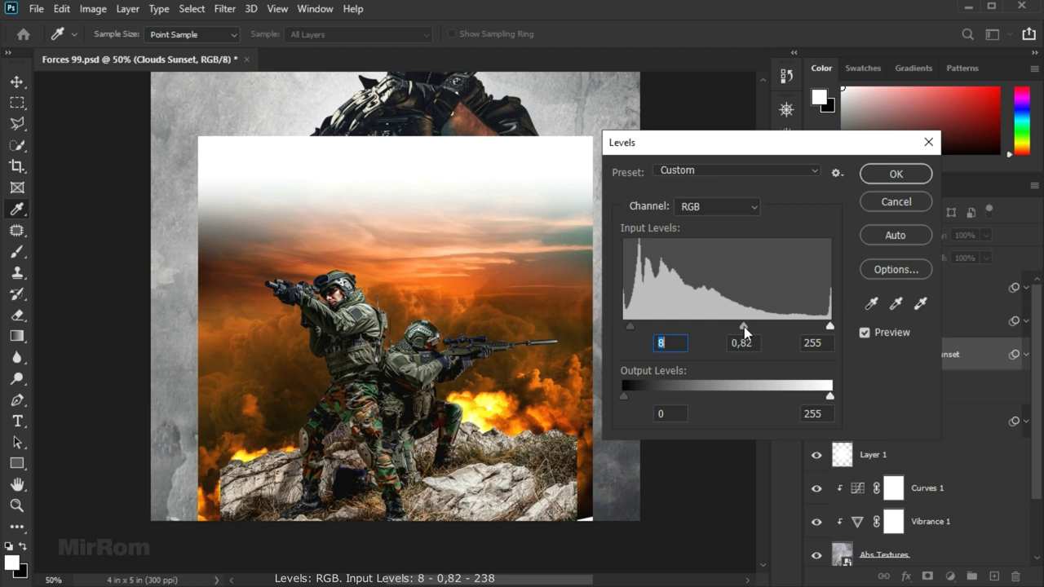
{"action": "key", "text": "Tab"}
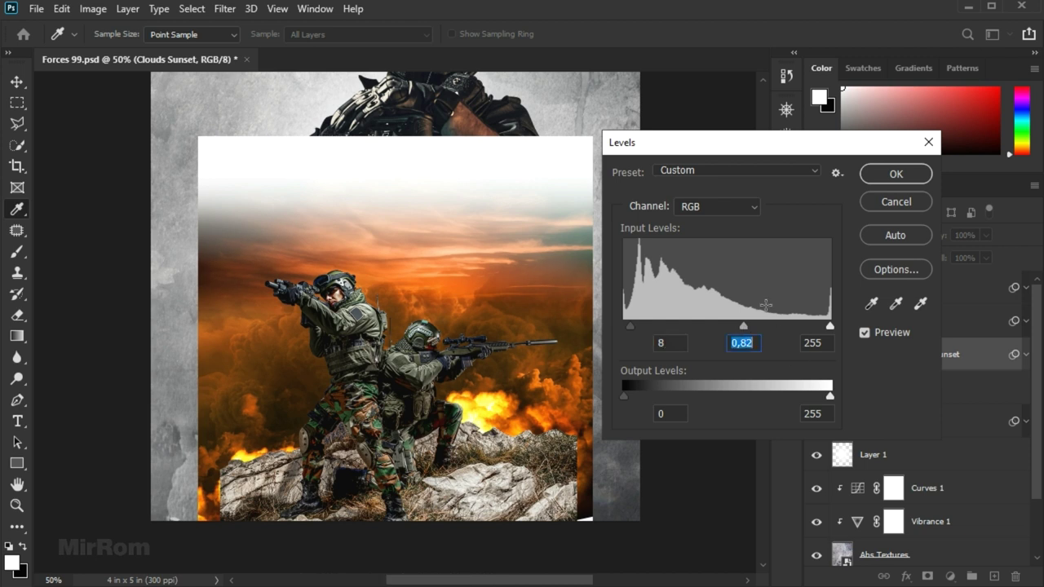
Lower the Blue channel midtone to 0.59 and apply the Levels smart filter.
{"action": "left_click", "coordinate": [734, 207]}
{"action": "left_click", "coordinate": [710, 262]}
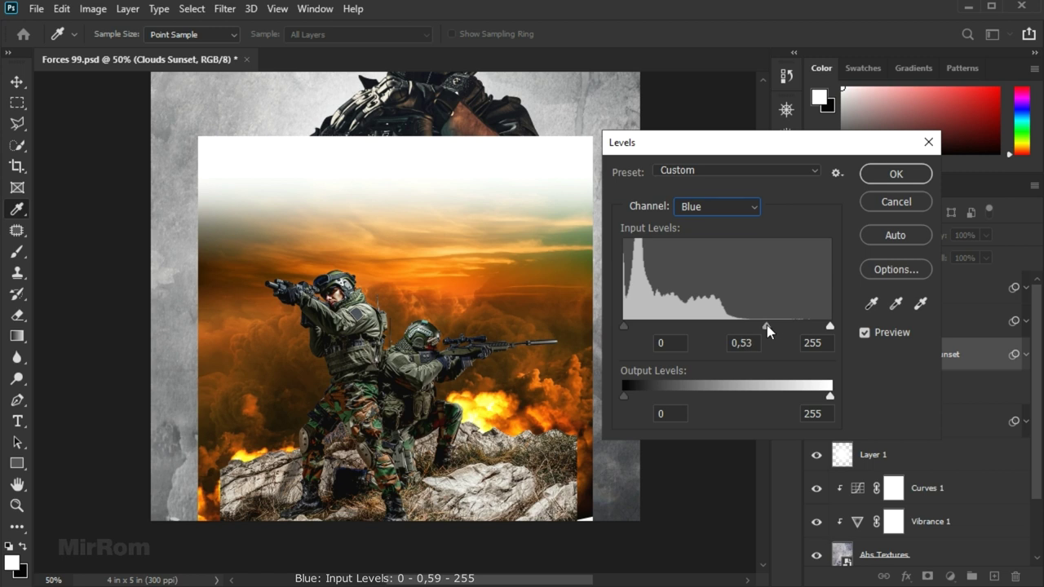
{"action": "left_click_drag", "start_coordinate": [768, 324], "coordinate": [762, 328]}
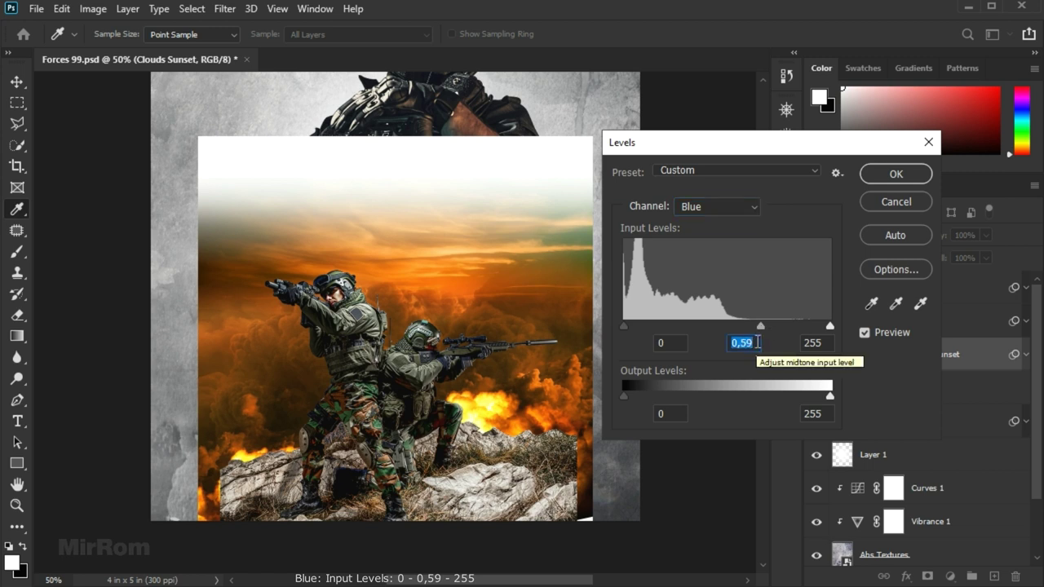
{"action": "left_click", "coordinate": [864, 332]}
{"action": "left_click", "coordinate": [882, 181]}
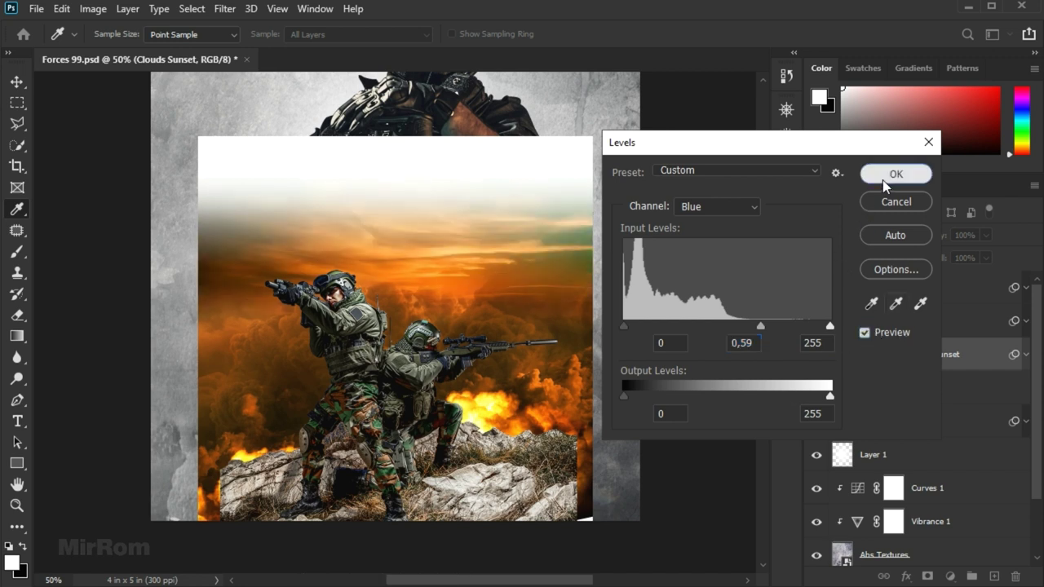
{"action": "left_click", "coordinate": [1026, 355]}
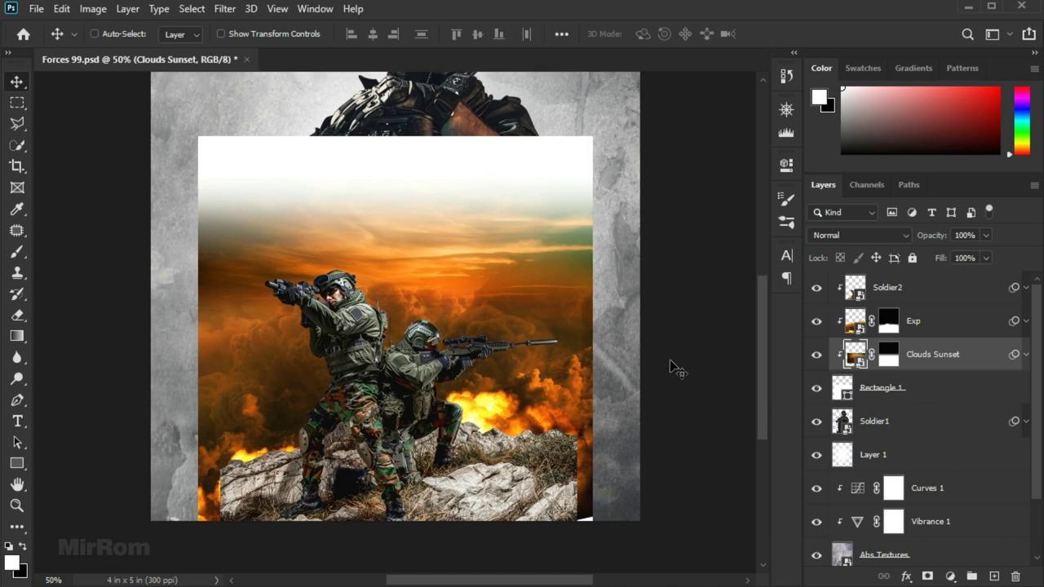
{"action": "left_click_drag", "start_coordinate": [551, 584], "coordinate": [564, 584]}
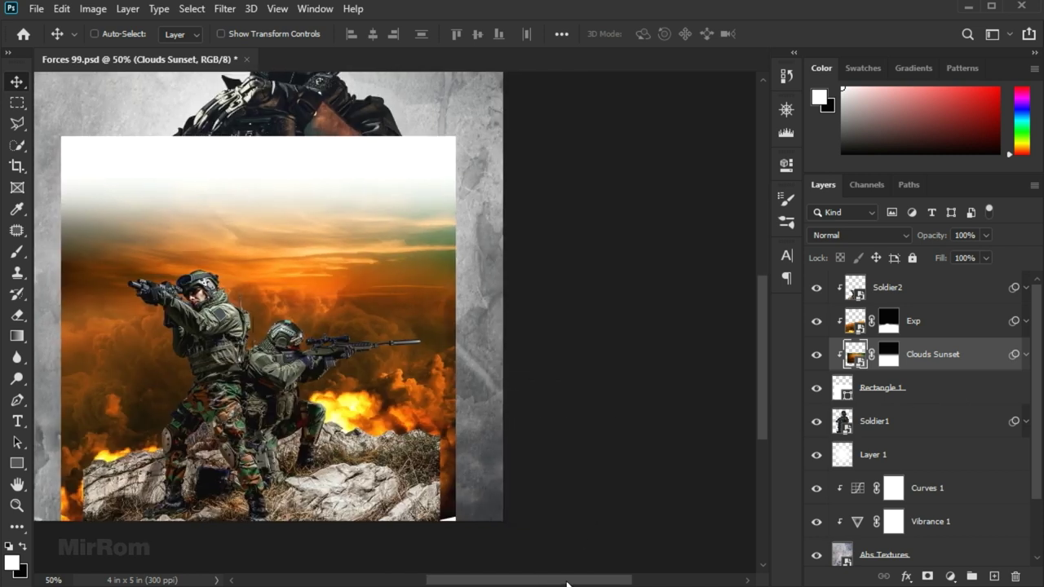
Create a new layer clipped to Soldier2 and reduce its fill to 0%.
{"action": "left_click", "coordinate": [920, 294]}
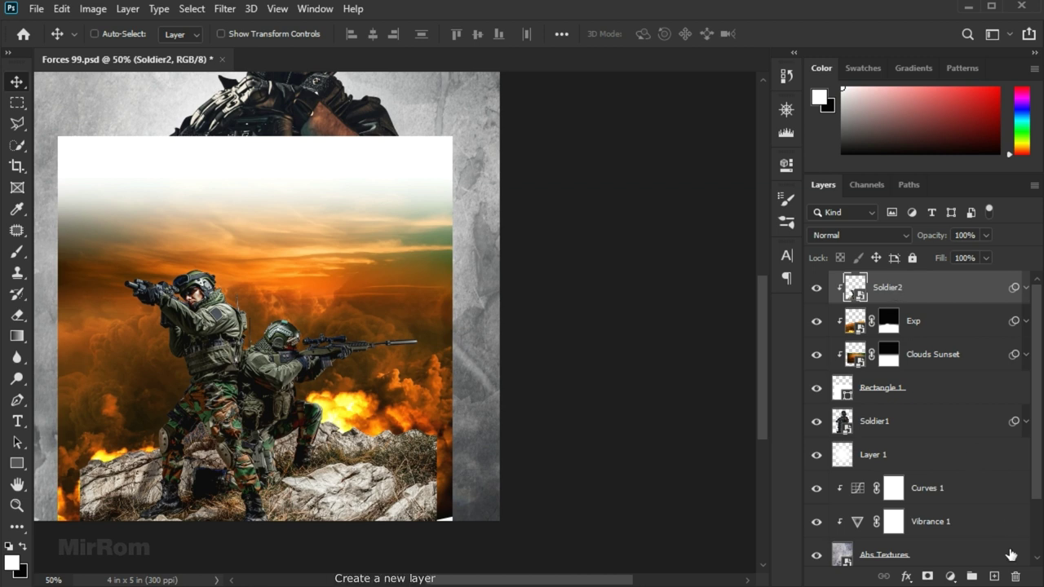
{"action": "key", "text": "ctrl+shift+alt+n"}
{"action": "key", "text": "ctrl+alt+g"}
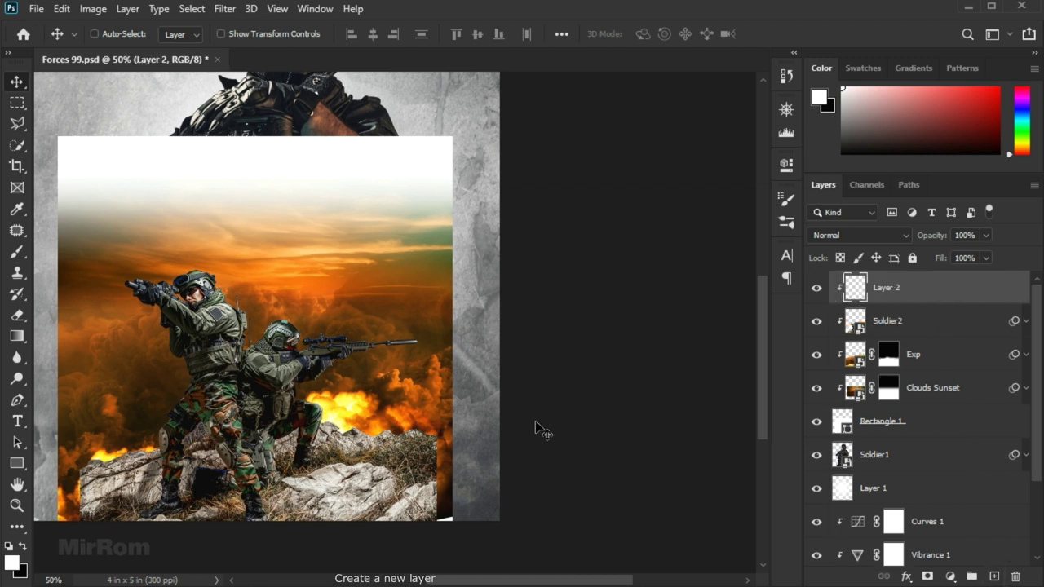
{"action": "key", "text": "b"}
{"action": "left_click", "coordinate": [312, 382]}
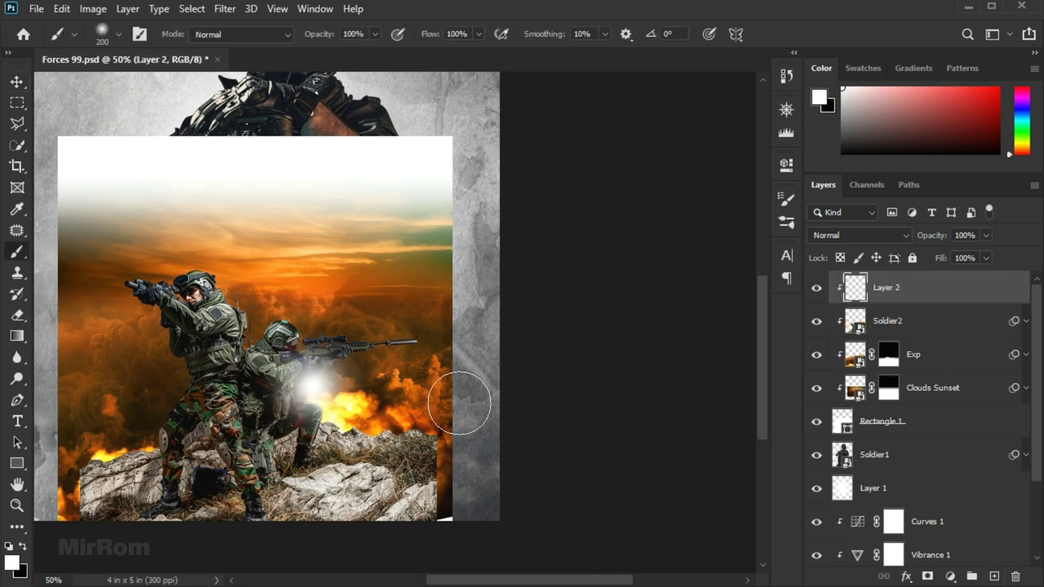
{"action": "mouse_move", "coordinate": [986, 258]}
{"action": "left_mouse_down"}
{"action": "mouse_move", "coordinate": [982, 276]}
{"action": "mouse_move", "coordinate": [901, 287]}
{"action": "left_mouse_up"}
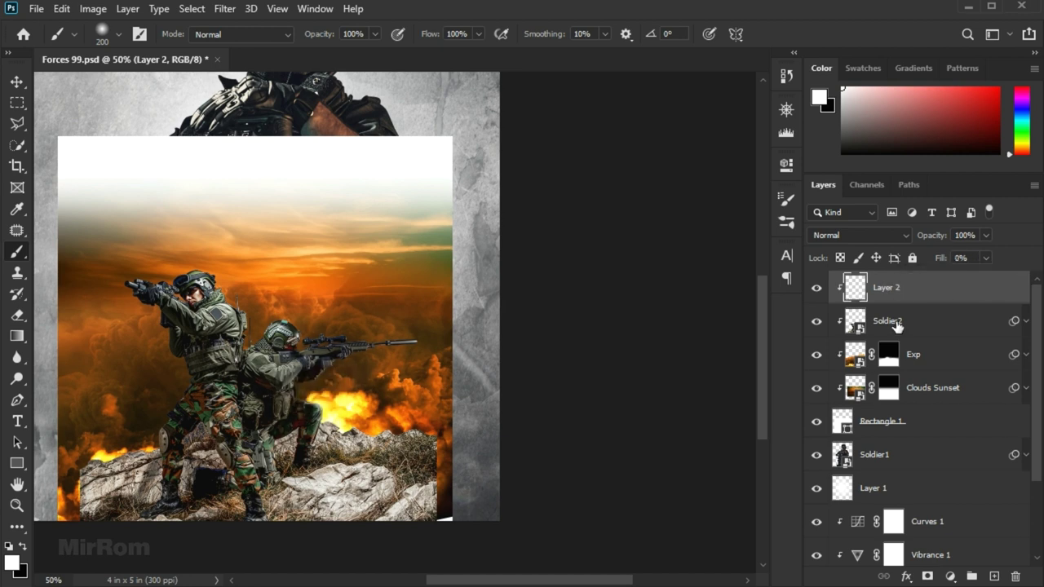
Add a Color Overlay effect to Layer 2 using Color Dodge blend mode.
{"action": "left_click", "coordinate": [905, 575]}
{"action": "left_click", "coordinate": [929, 507]}
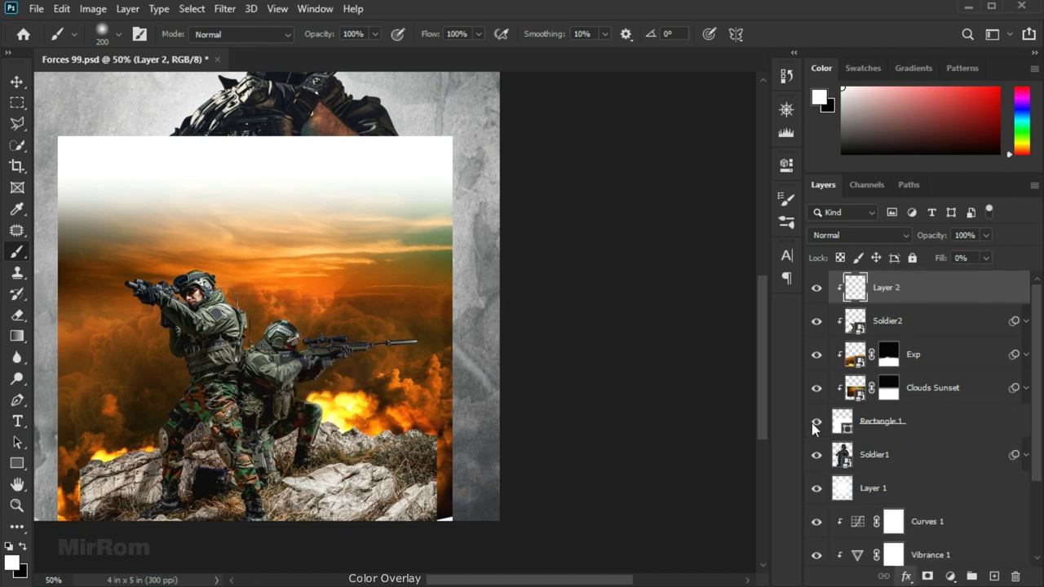
{"action": "left_click_drag", "start_coordinate": [652, 151], "coordinate": [568, 141]}
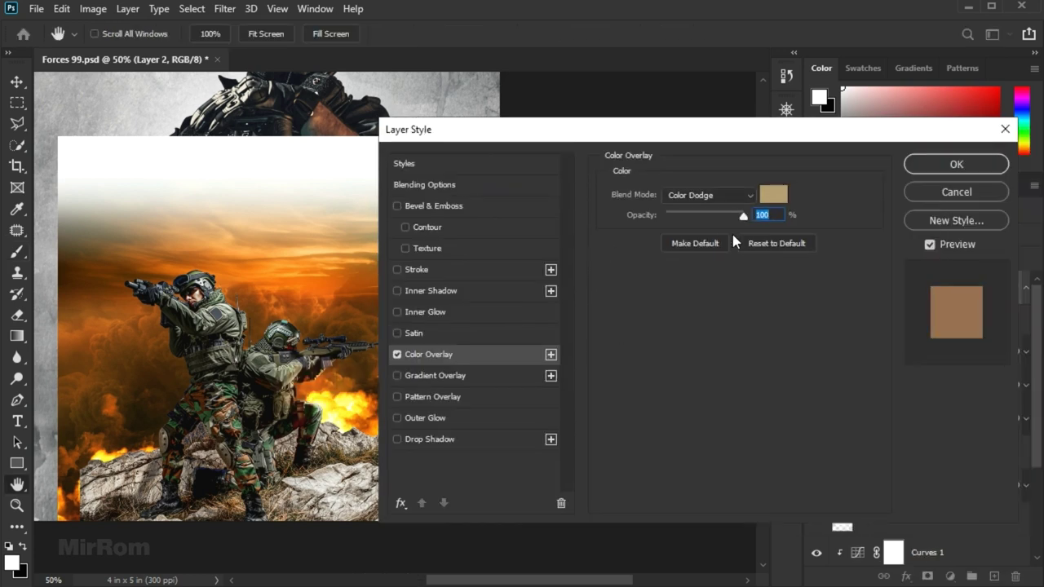
{"action": "left_click", "coordinate": [717, 196]}
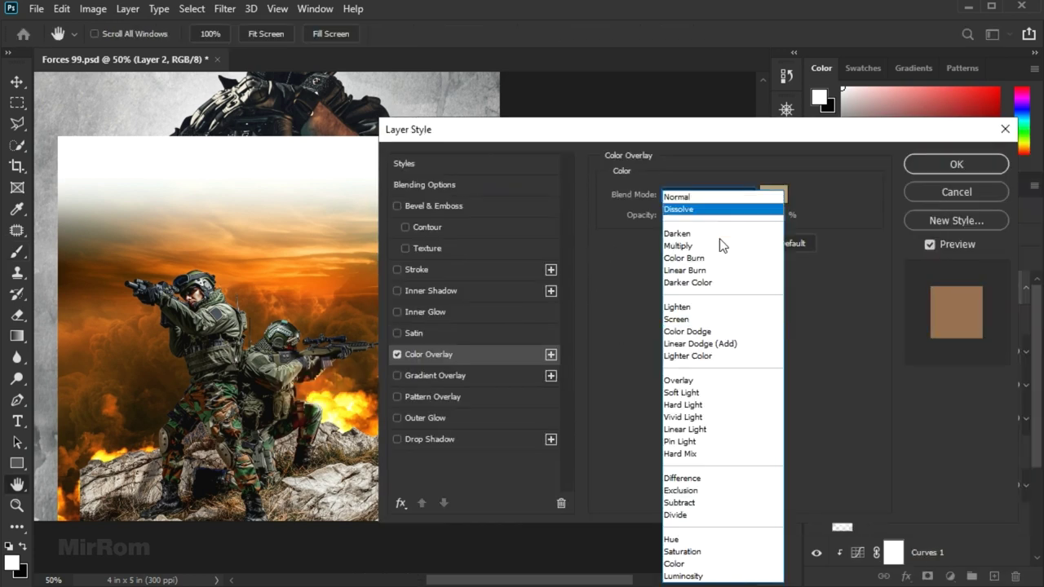
{"action": "left_click", "coordinate": [722, 329]}
{"action": "left_click", "coordinate": [771, 196]}
Set the overlay colour to orange e26f1e and apply the effect.
{"action": "left_click_drag", "start_coordinate": [365, 380], "coordinate": [364, 399]}
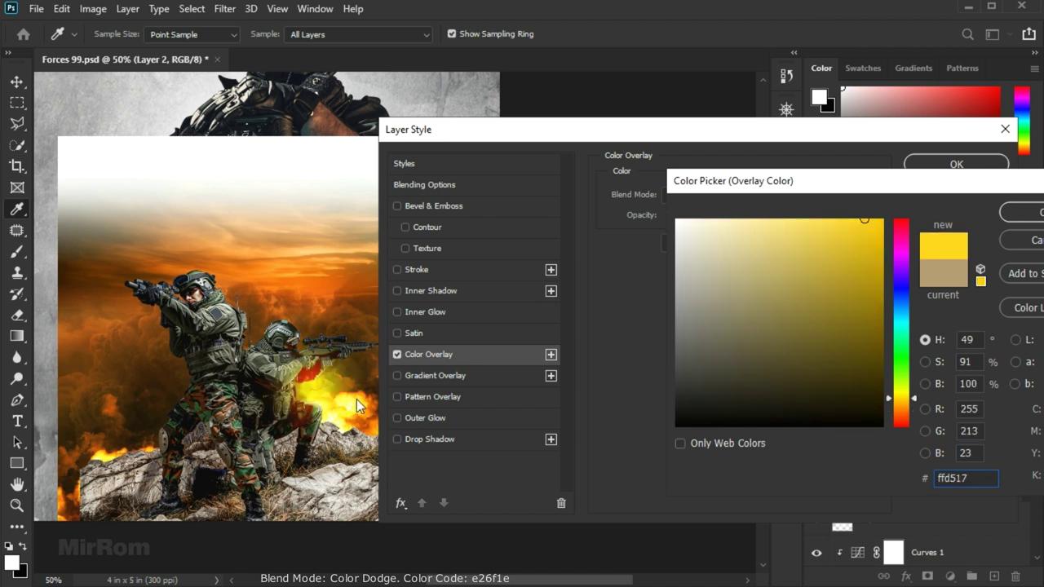
{"action": "left_click", "coordinate": [313, 388]}
{"action": "left_click", "coordinate": [842, 264]}
{"action": "mouse_move", "coordinate": [842, 264]}
{"action": "left_mouse_down"}
{"action": "mouse_move", "coordinate": [834, 240]}
{"action": "mouse_move", "coordinate": [851, 241]}
{"action": "left_mouse_up"}
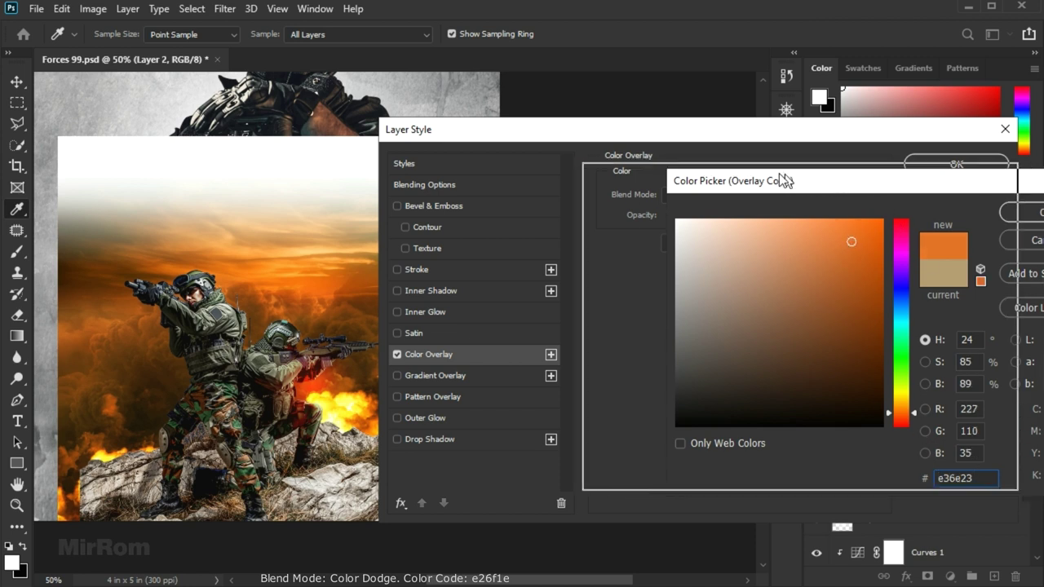
{"action": "left_click_drag", "start_coordinate": [783, 177], "coordinate": [694, 171]}
{"action": "left_click_drag", "start_coordinate": [892, 473], "coordinate": [813, 474]}
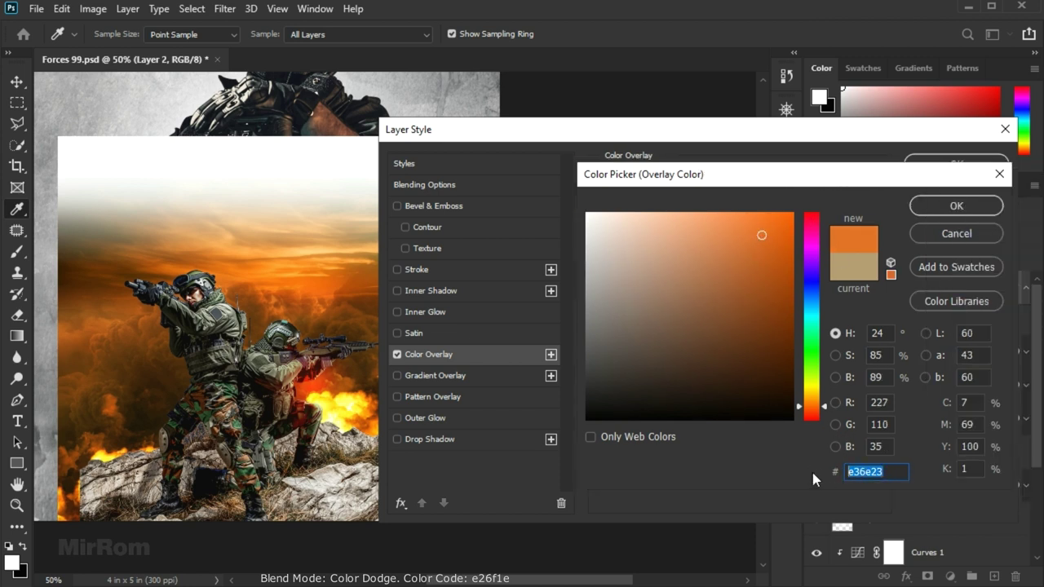
{"action": "type", "text": "e06b19"}
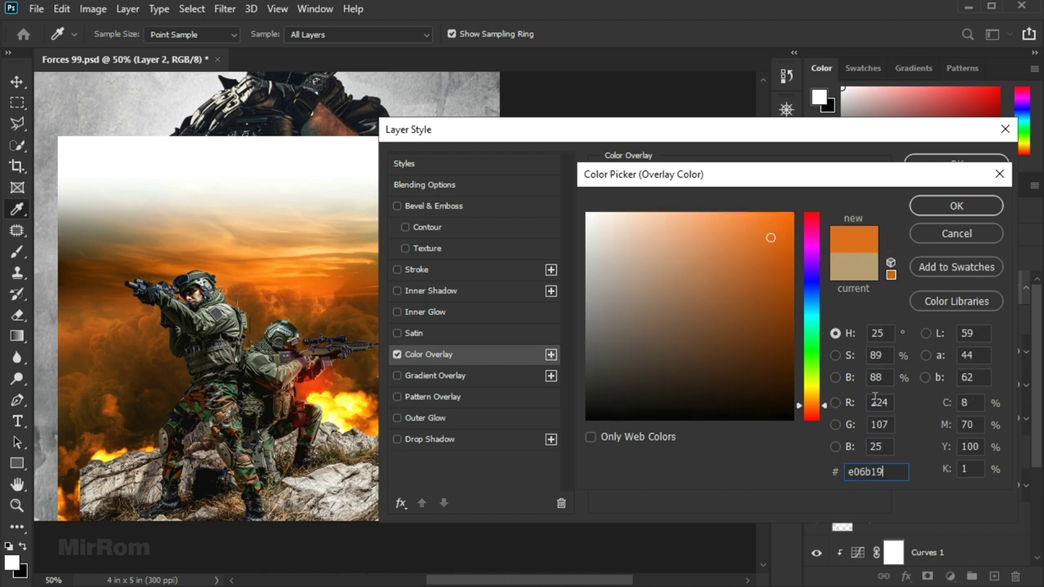
{"action": "left_click", "coordinate": [765, 236]}
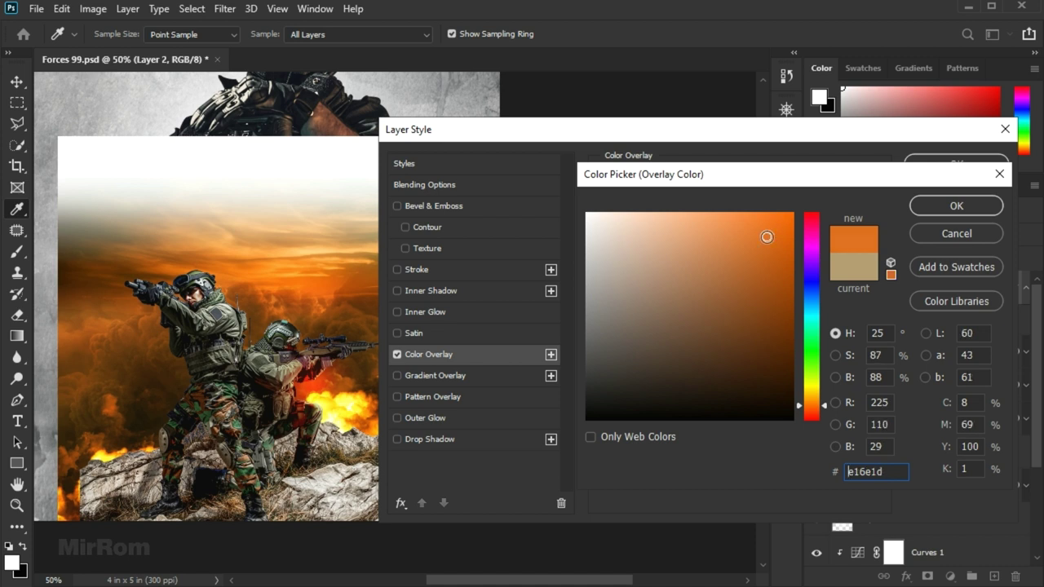
{"action": "key", "text": "Return"}
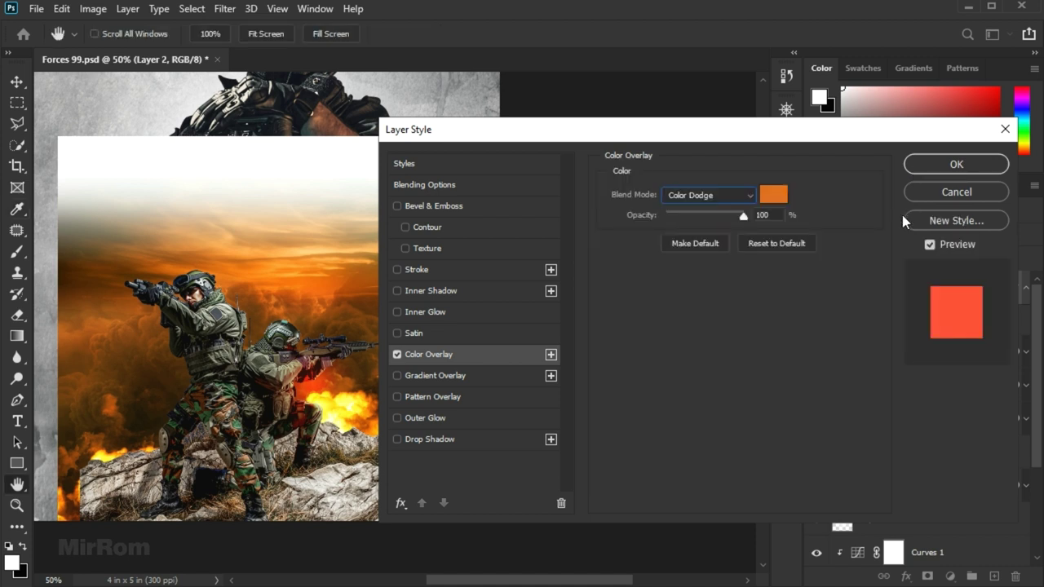
{"action": "left_click", "coordinate": [923, 168]}
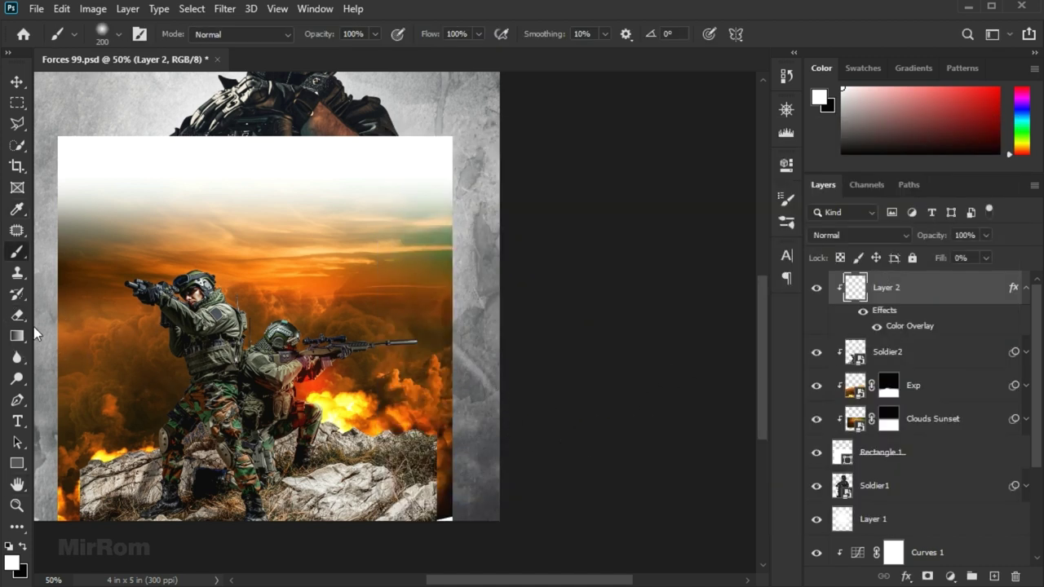
{"action": "left_click", "coordinate": [17, 316]}
{"action": "left_click", "coordinate": [82, 315]}
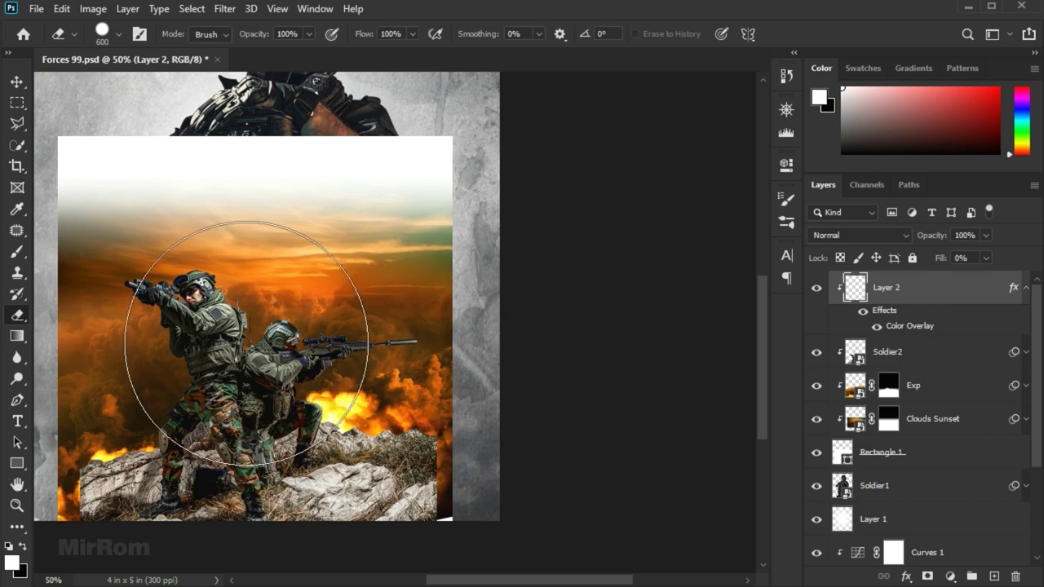
{"action": "right_click", "coordinate": [17, 252]}
{"action": "left_click", "coordinate": [65, 247]}
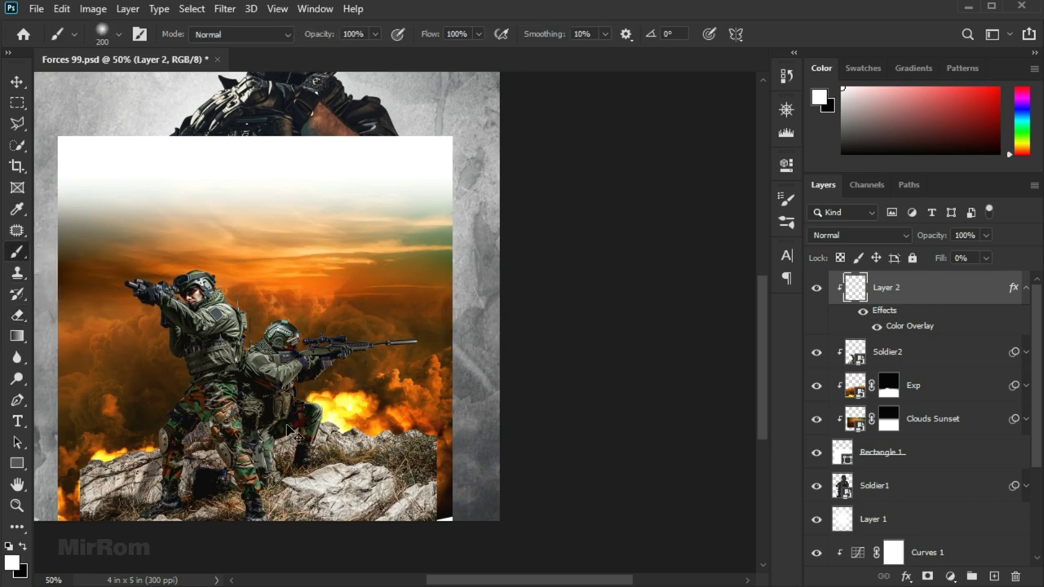
{"action": "scroll", "coordinate": [302, 422], "scroll_direction": "up", "scroll_amount": 1}
{"action": "key", "text": "bracketleft"}
{"action": "key", "text": "bracketleft"}
{"action": "key", "text": "bracketleft"}
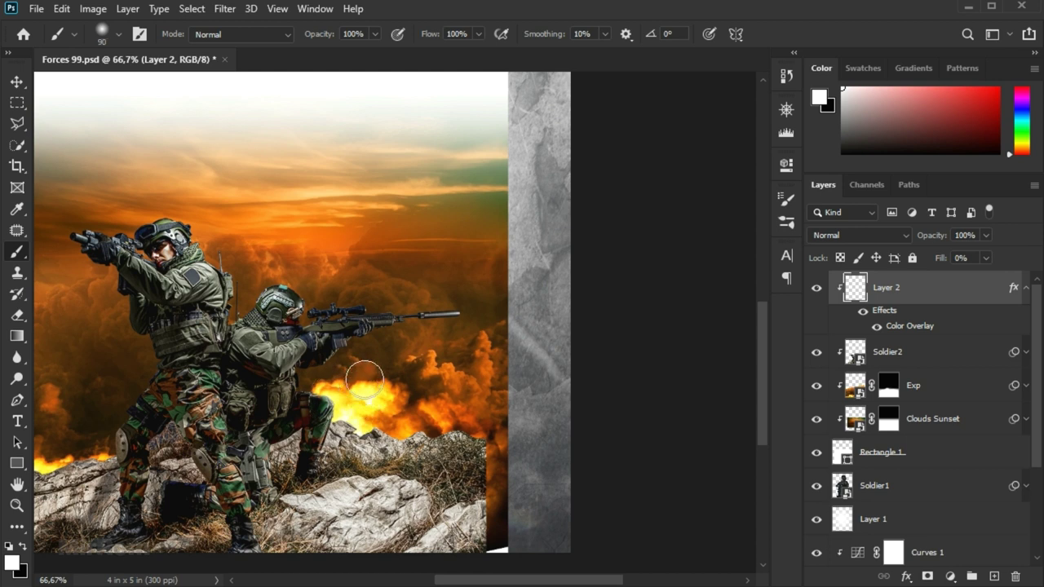
{"action": "left_click_drag", "start_coordinate": [460, 336], "coordinate": [409, 341]}
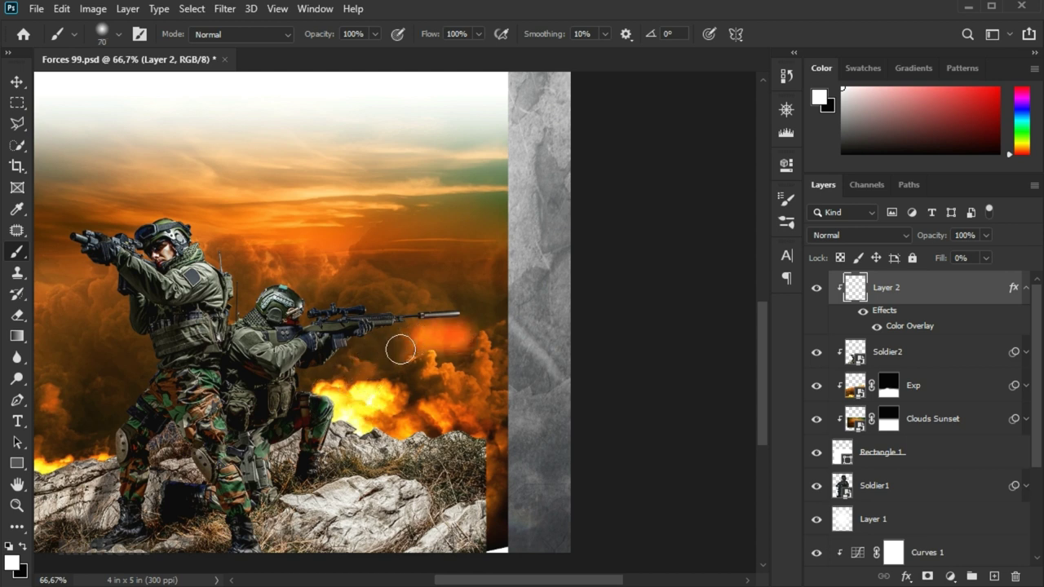
{"action": "key", "text": "ctrl+z"}
{"action": "left_click", "coordinate": [1021, 290]}
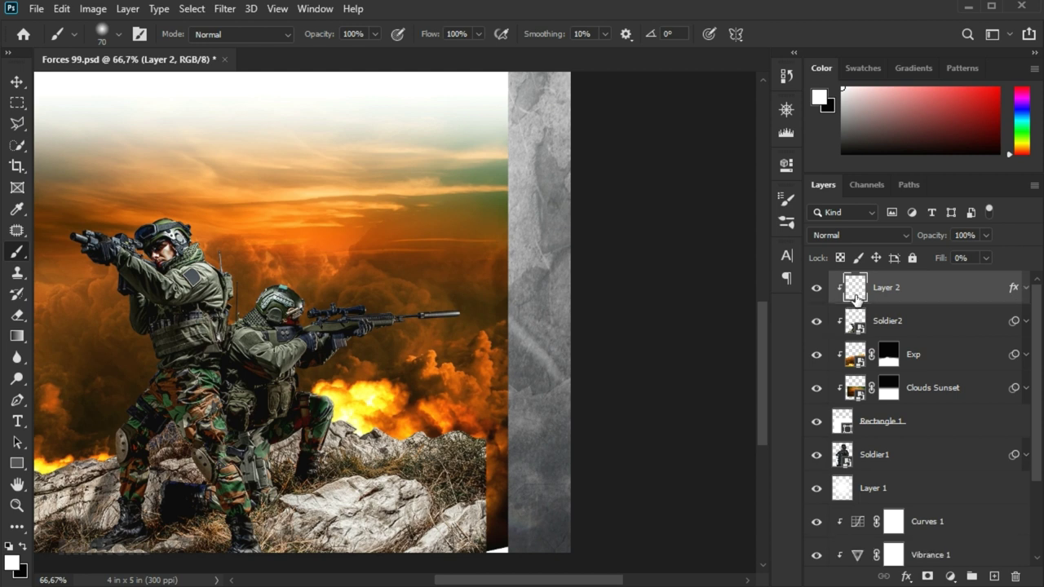
{"action": "mouse_move", "coordinate": [440, 325]}
{"action": "left_mouse_down"}
{"action": "mouse_move", "coordinate": [400, 315]}
{"action": "mouse_move", "coordinate": [334, 363]}
{"action": "left_mouse_up"}
{"action": "key", "text": "ctrl+z"}
{"action": "left_click", "coordinate": [816, 321]}
Load the Soldier2 selection and set a 250 px brush at about 63% opacity.
{"action": "left_click", "coordinate": [854, 320], "text": "ctrl"}
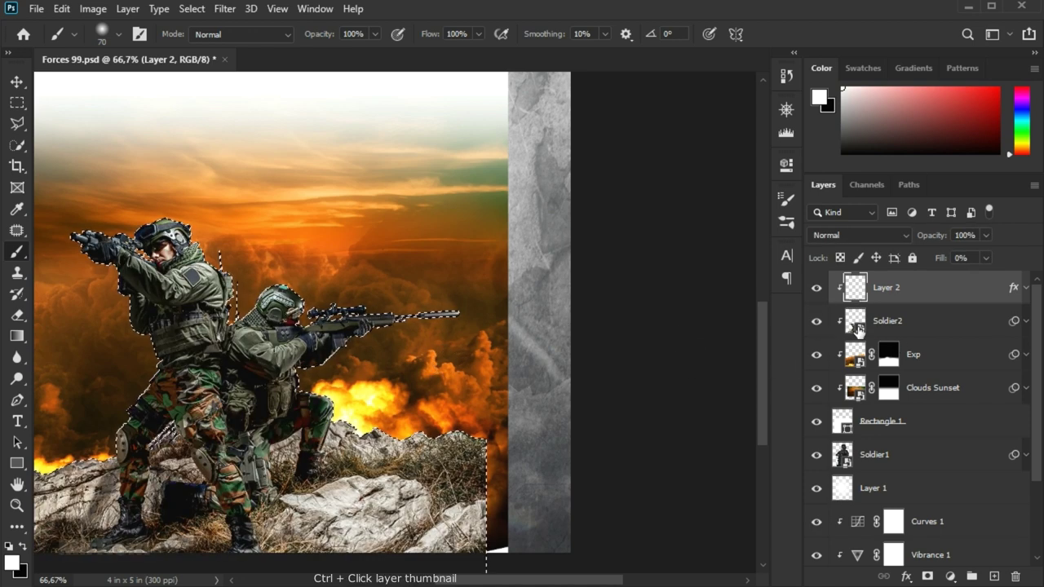
{"action": "key", "text": "bracketright"}
{"action": "key", "text": "bracketright"}
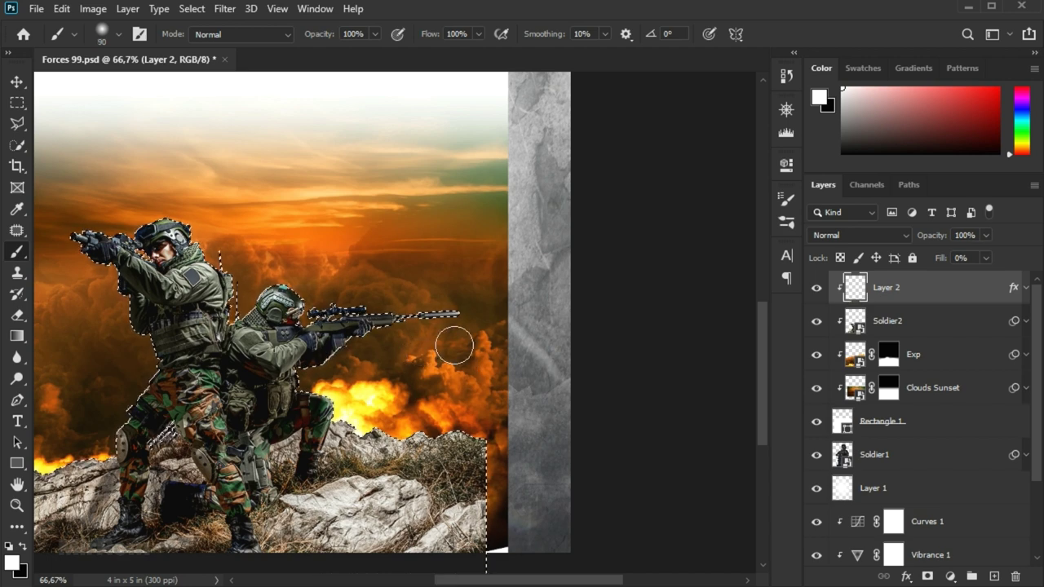
{"action": "key", "text": "bracketleft"}
{"action": "key", "text": "bracketleft"}
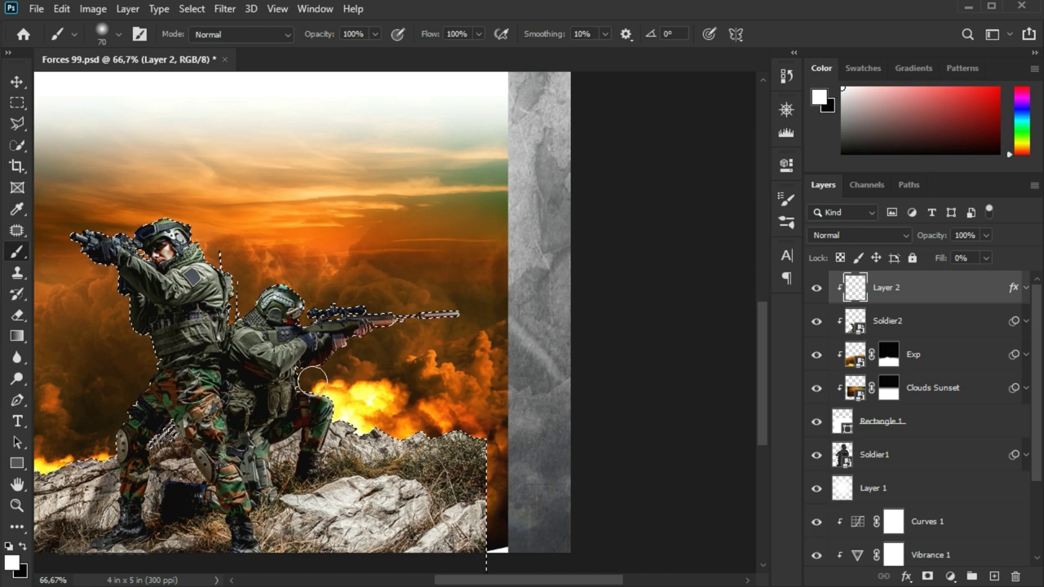
{"action": "key", "text": "bracketright"}
{"action": "key", "text": "bracketright"}
{"action": "key", "text": "bracketright"}
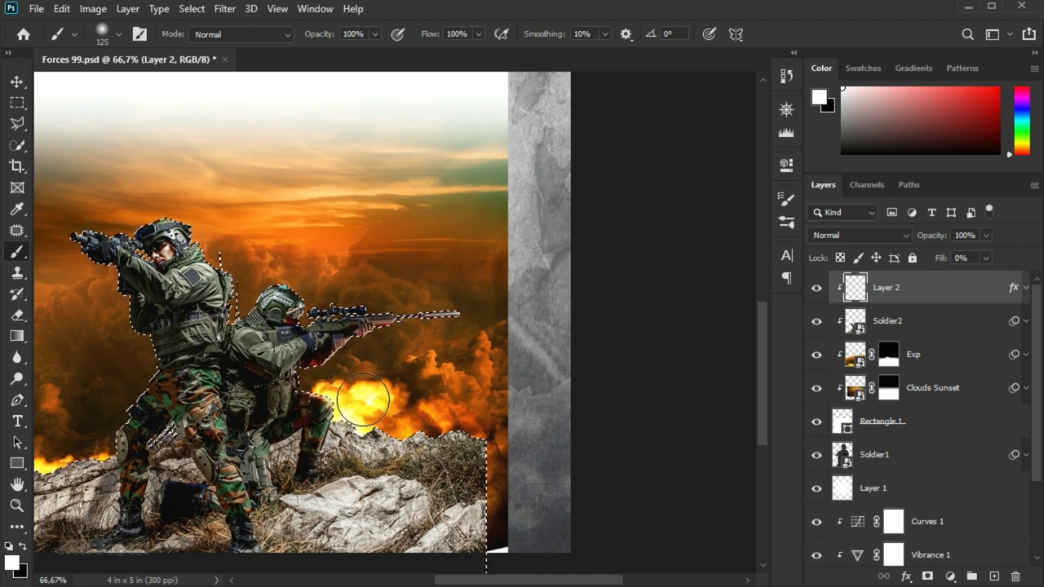
{"action": "key", "text": "bracketright"}
{"action": "key", "text": "bracketright"}
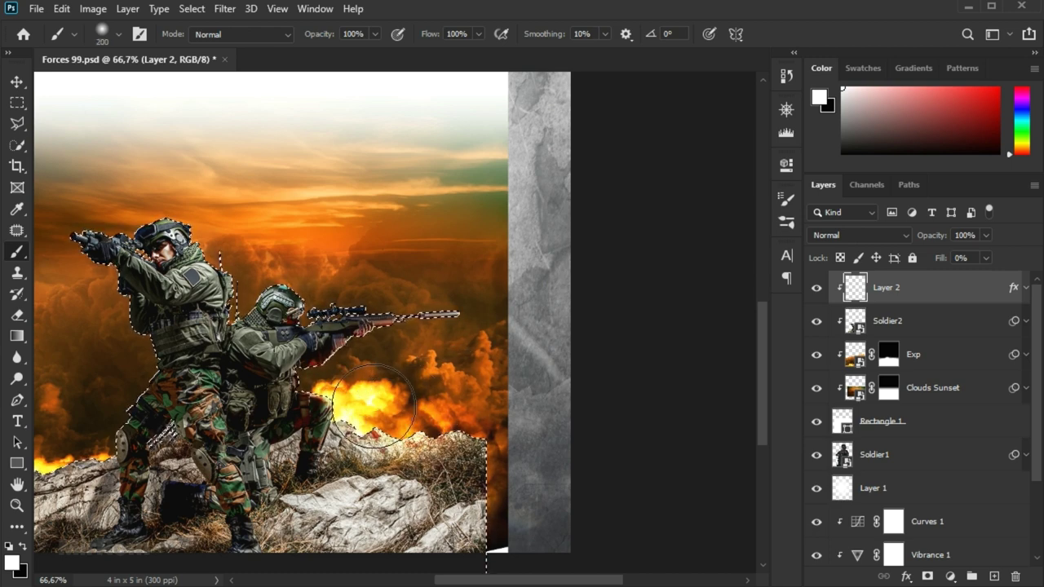
{"action": "key", "text": "bracketleft"}
{"action": "key", "text": "bracketleft"}
{"action": "key", "text": "bracketleft"}
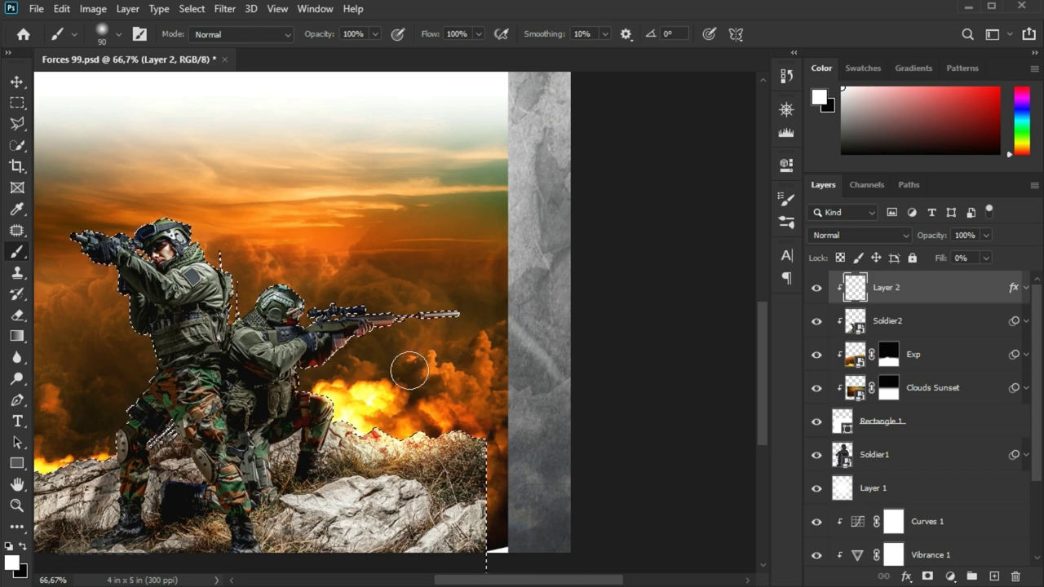
{"action": "left_click", "coordinate": [375, 34]}
{"action": "left_click_drag", "start_coordinate": [377, 52], "coordinate": [349, 56]}
{"action": "key", "text": "bracketright"}
{"action": "key", "text": "bracketright"}
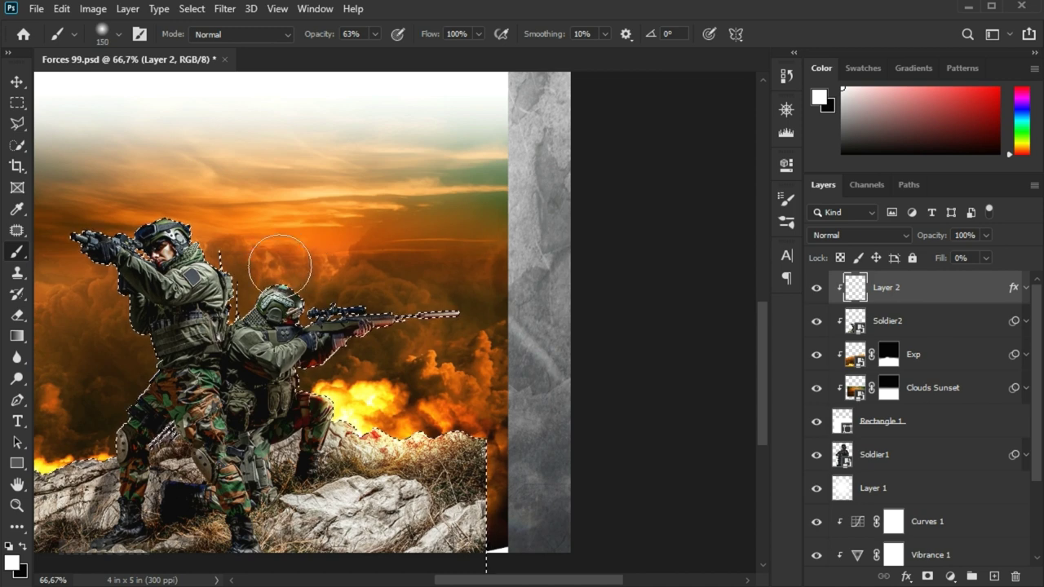
{"action": "key", "text": "bracketright"}
{"action": "key", "text": "bracketright"}
{"action": "key", "text": "bracketright"}
Paint soft glow over the sky above the soldiers, then clear the selection.
{"action": "left_click_drag", "start_coordinate": [242, 257], "coordinate": [237, 271]}
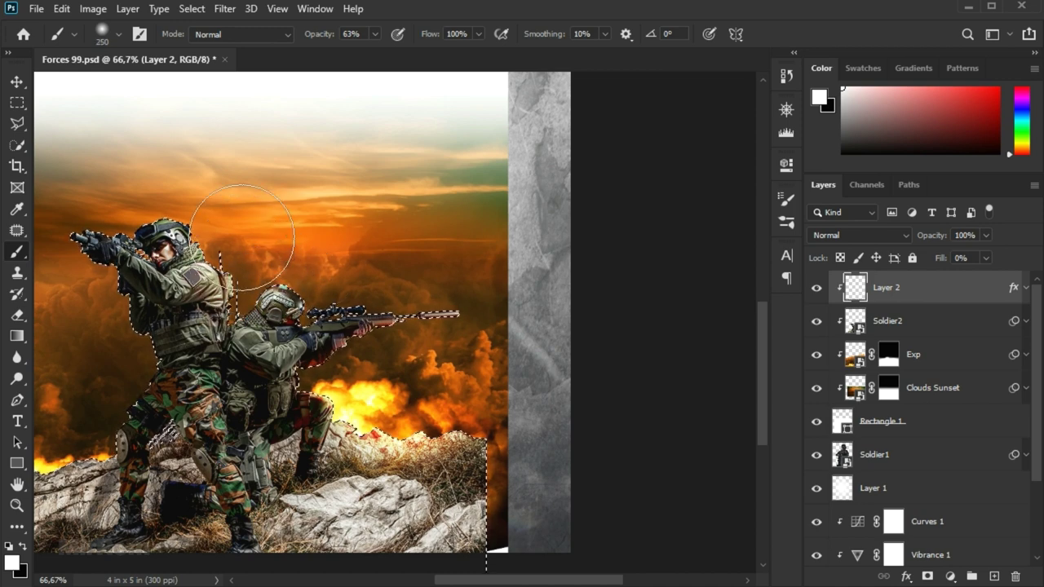
{"action": "key", "text": "bracketleft"}
{"action": "key", "text": "bracketleft"}
{"action": "key", "text": "bracketleft"}
{"action": "key", "text": "ctrl+d"}
{"action": "key", "text": "v"}
{"action": "key", "text": "ctrl+minus"}
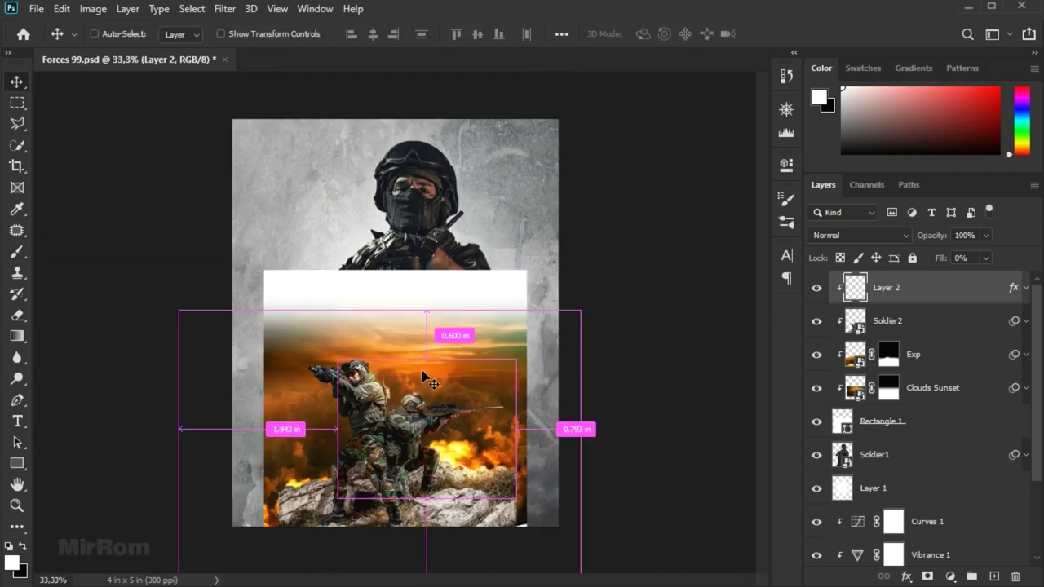
Add a new layer clipped to Layer 2 with black as the foreground colour.
{"action": "left_click", "coordinate": [818, 287]}
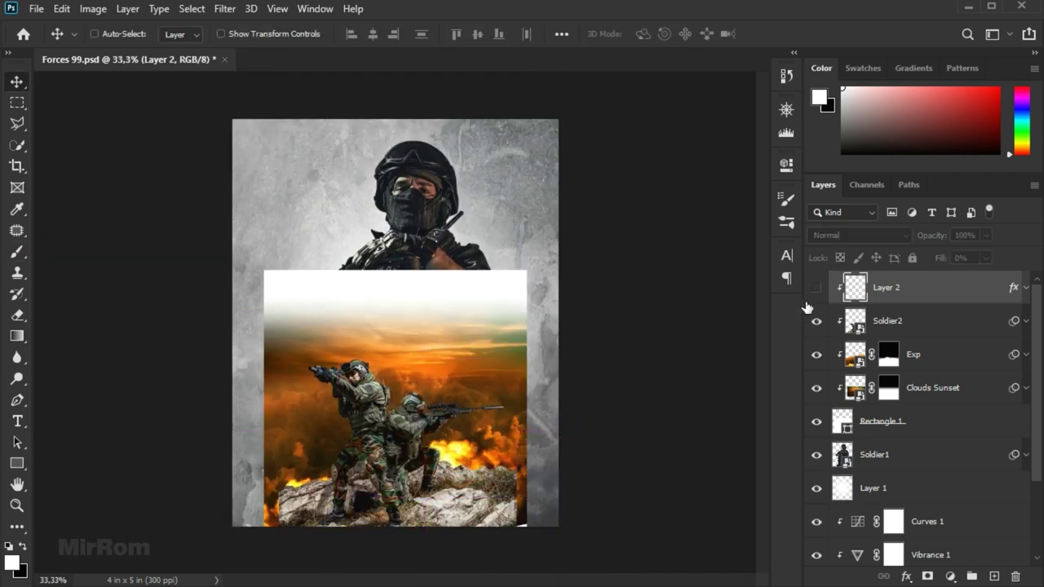
{"action": "left_click", "coordinate": [817, 288]}
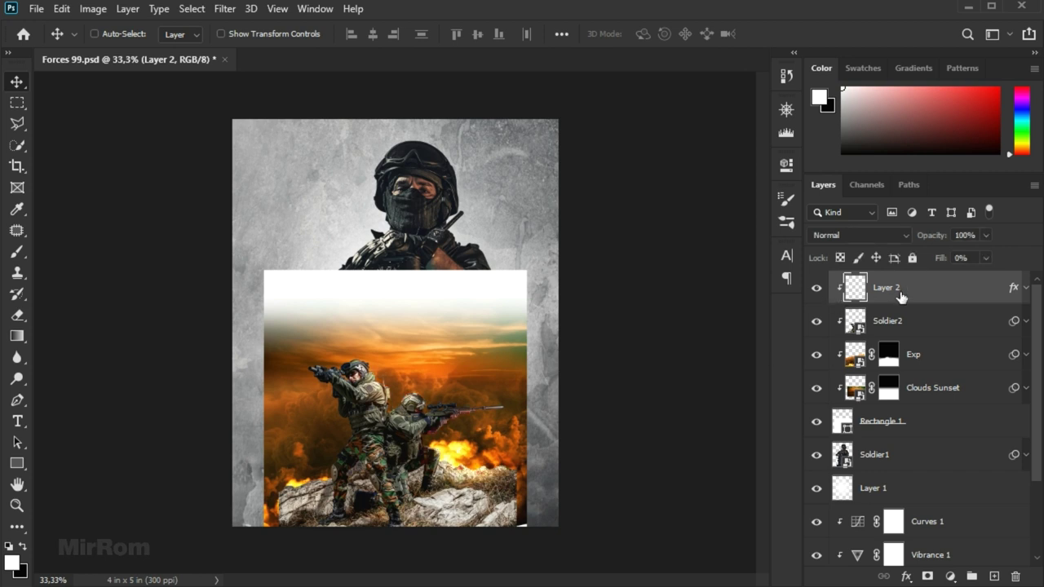
{"action": "left_click", "coordinate": [993, 577]}
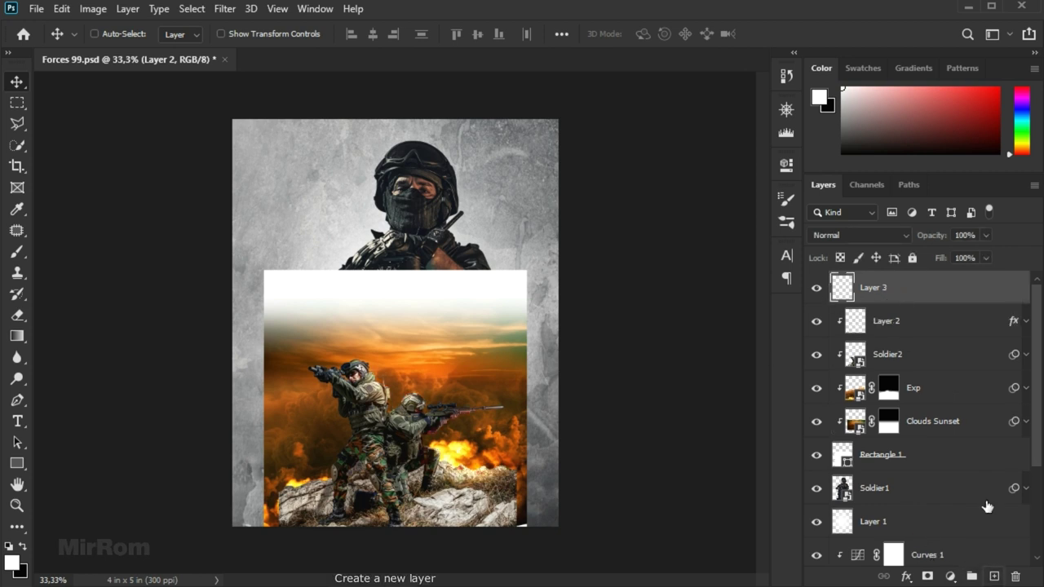
{"action": "left_click", "coordinate": [912, 298], "text": "alt"}
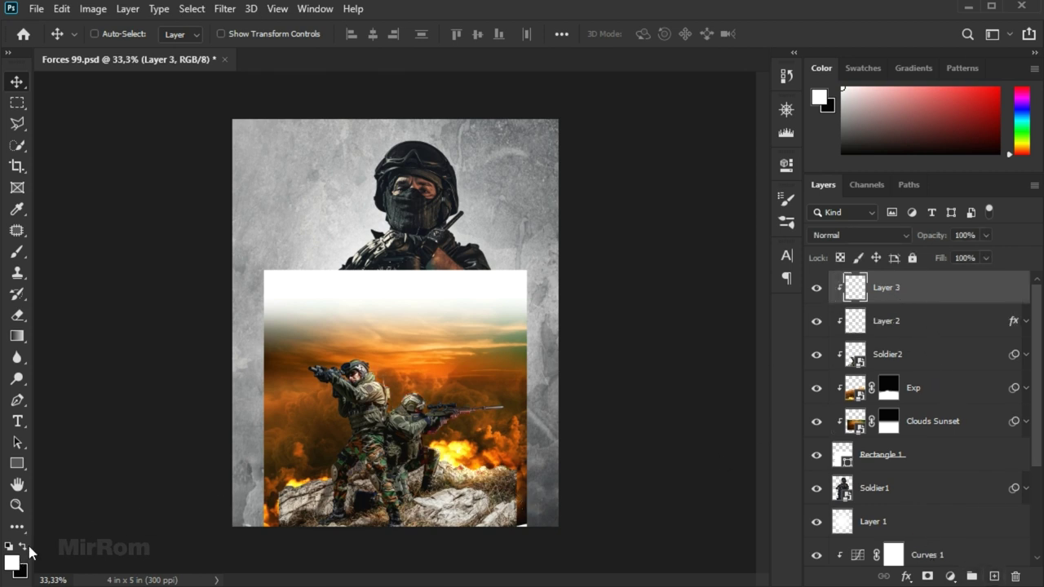
{"action": "left_click", "coordinate": [27, 547]}
{"action": "left_click", "coordinate": [17, 335]}
{"action": "left_click", "coordinate": [81, 335]}
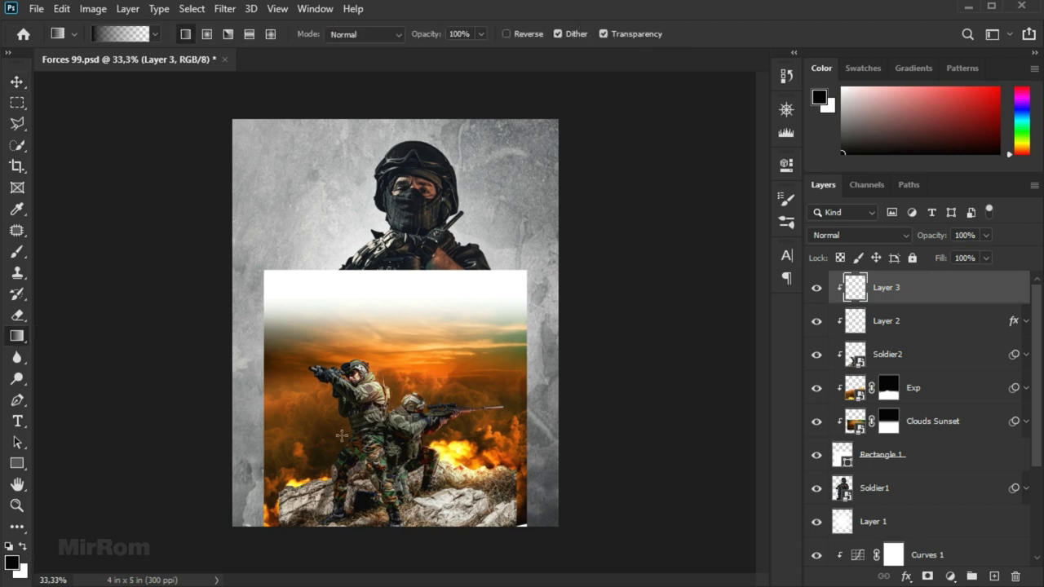
Draw a black fade upward from the bottom and set the layer to Multiply.
{"action": "key", "text": "ctrl+minus"}
{"action": "mouse_move", "coordinate": [408, 510]}
{"action": "left_mouse_down"}
{"action": "mouse_move", "coordinate": [411, 400]}
{"action": "mouse_move", "coordinate": [412, 448]}
{"action": "left_mouse_up"}
{"action": "left_click_drag", "start_coordinate": [392, 530], "coordinate": [393, 428]}
{"action": "key", "text": "ctrl+z"}
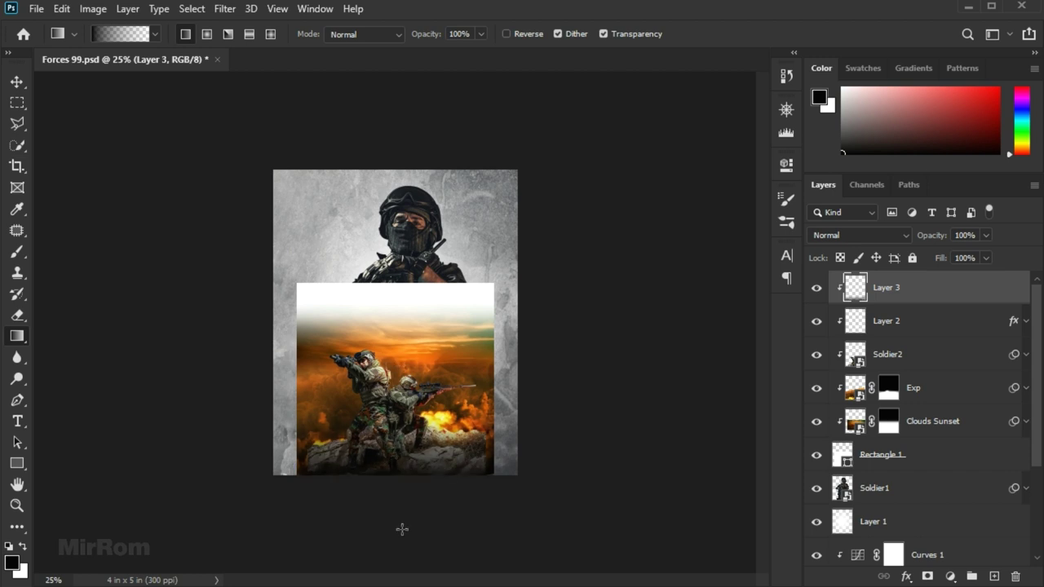
{"action": "left_click_drag", "start_coordinate": [414, 495], "coordinate": [414, 417]}
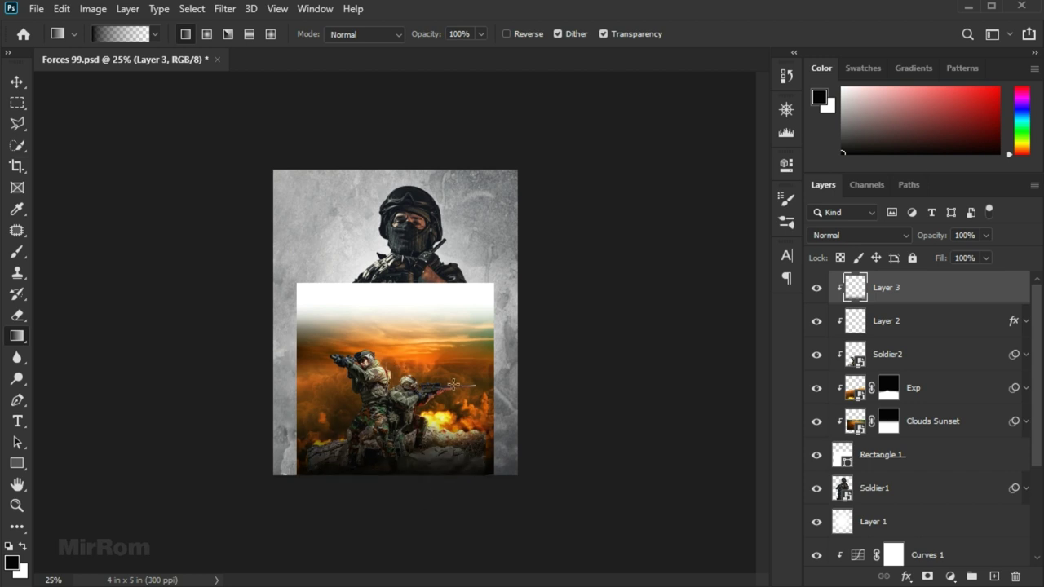
{"action": "left_click", "coordinate": [866, 235]}
{"action": "left_click", "coordinate": [489, 462]}
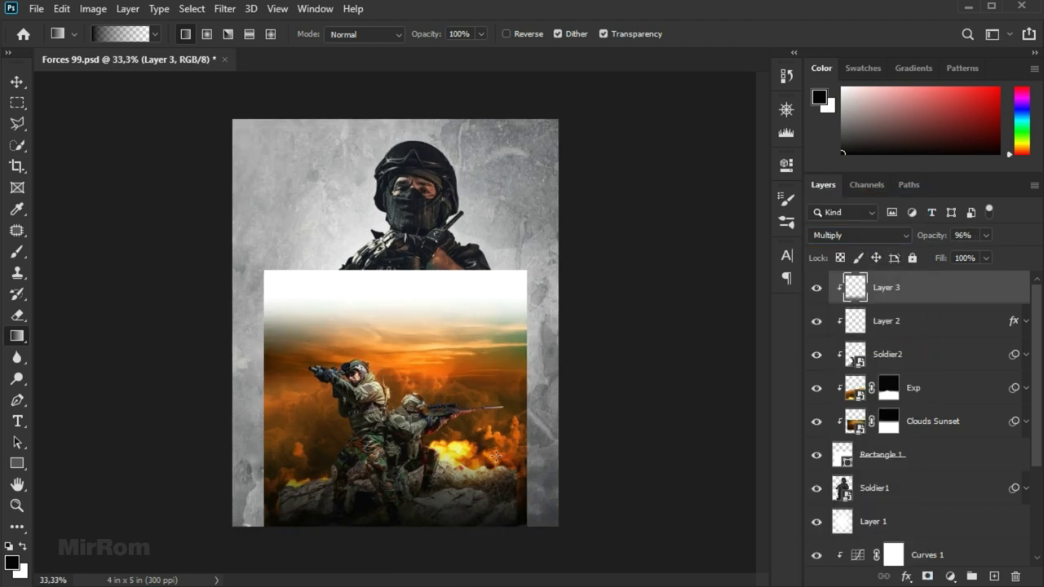
{"action": "key", "text": "v"}
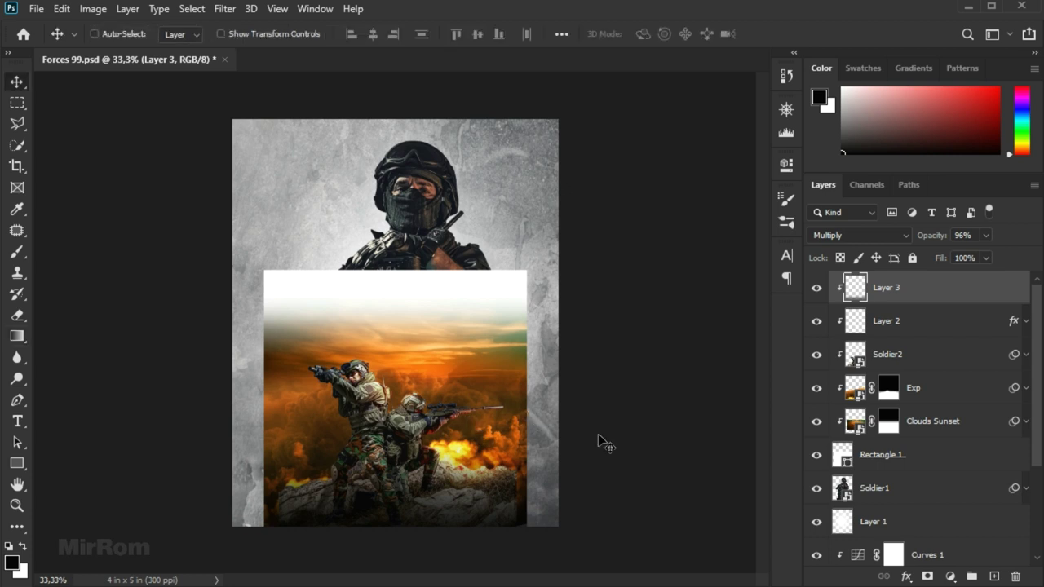
{"action": "left_click", "coordinate": [599, 441]}
Clip Rectangle 1 to Soldier1, hide it, and select layers Rectangle 1 through Layer 3.
{"action": "left_click", "coordinate": [886, 459]}
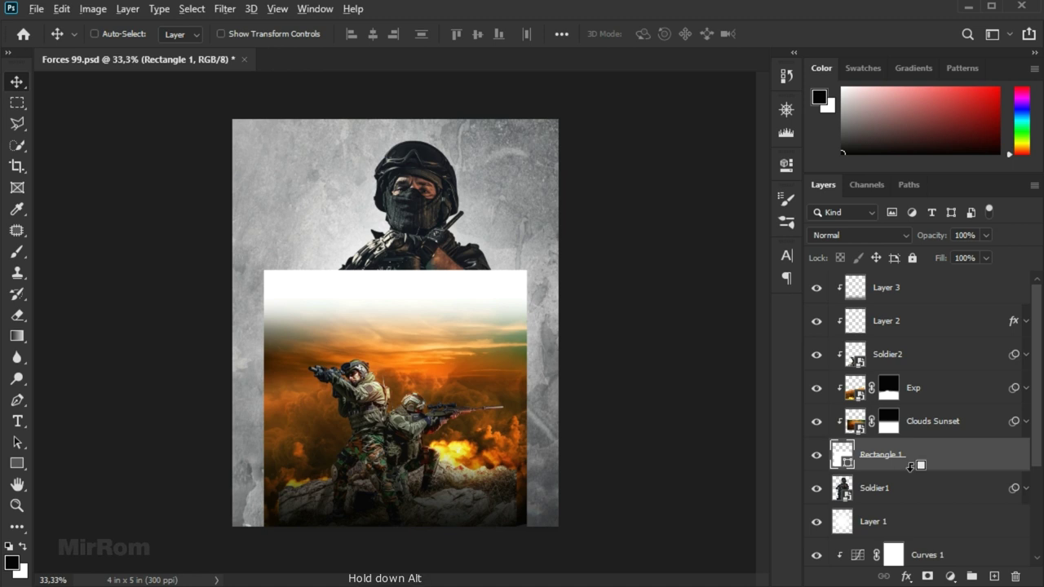
{"action": "left_click", "coordinate": [910, 467], "text": "alt"}
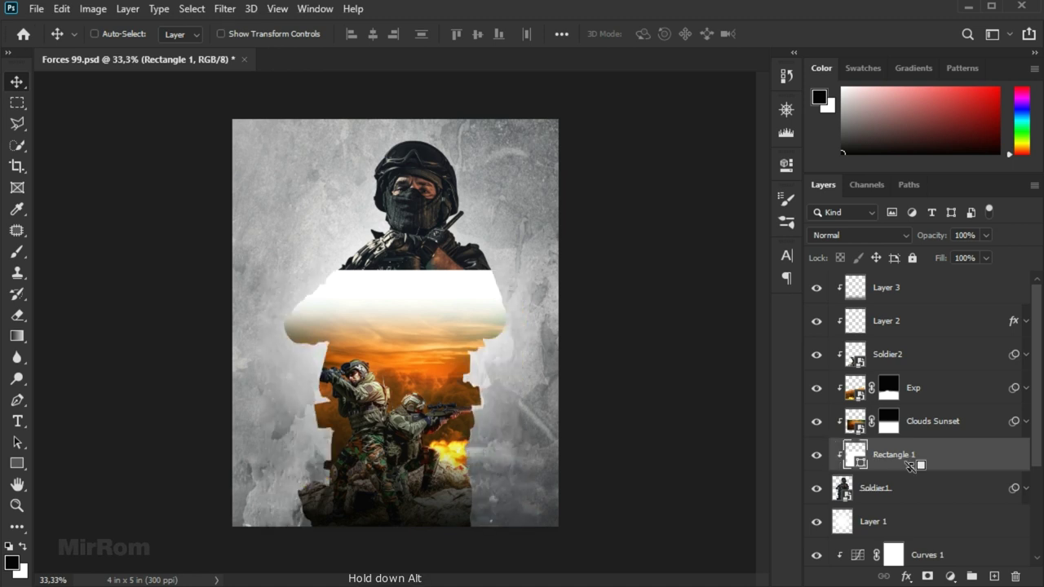
{"action": "left_click", "coordinate": [817, 458]}
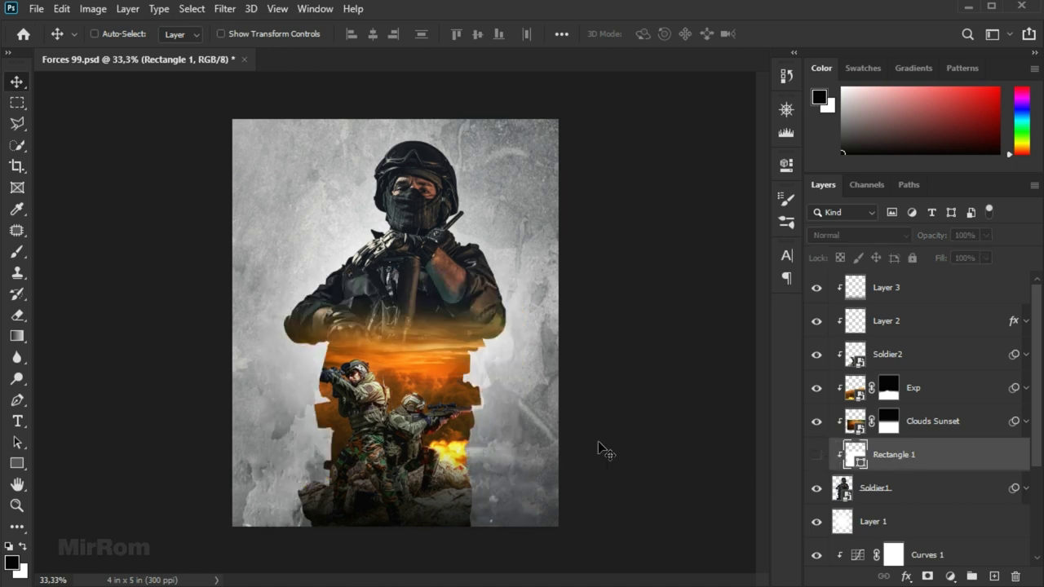
{"action": "left_click_drag", "start_coordinate": [930, 439], "coordinate": [920, 298]}
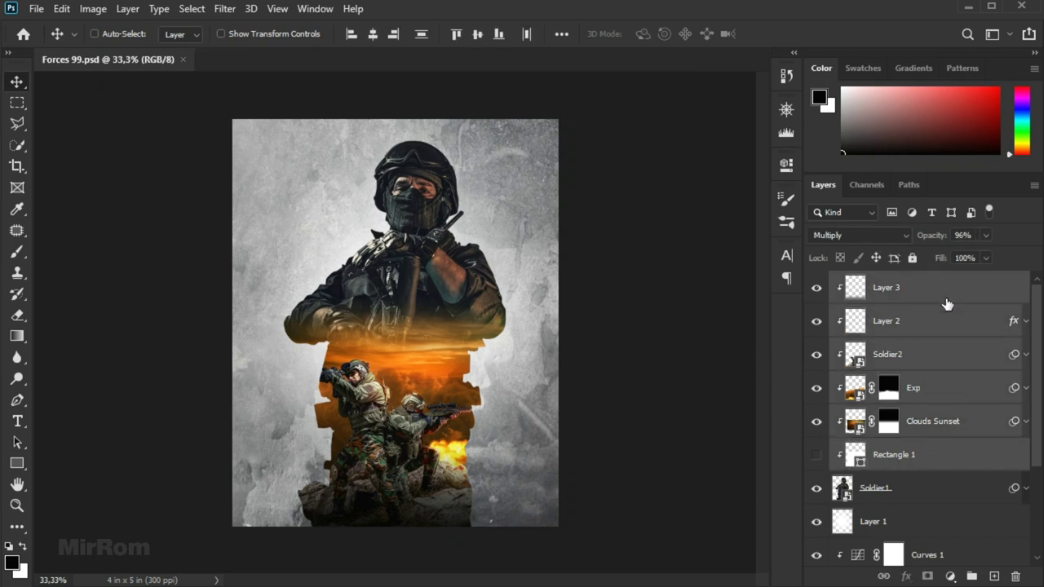
Merge copies of the scene layers, unclip the result, hide the originals, and mask it to Soldier1.
{"action": "key", "text": "ctrl+j"}
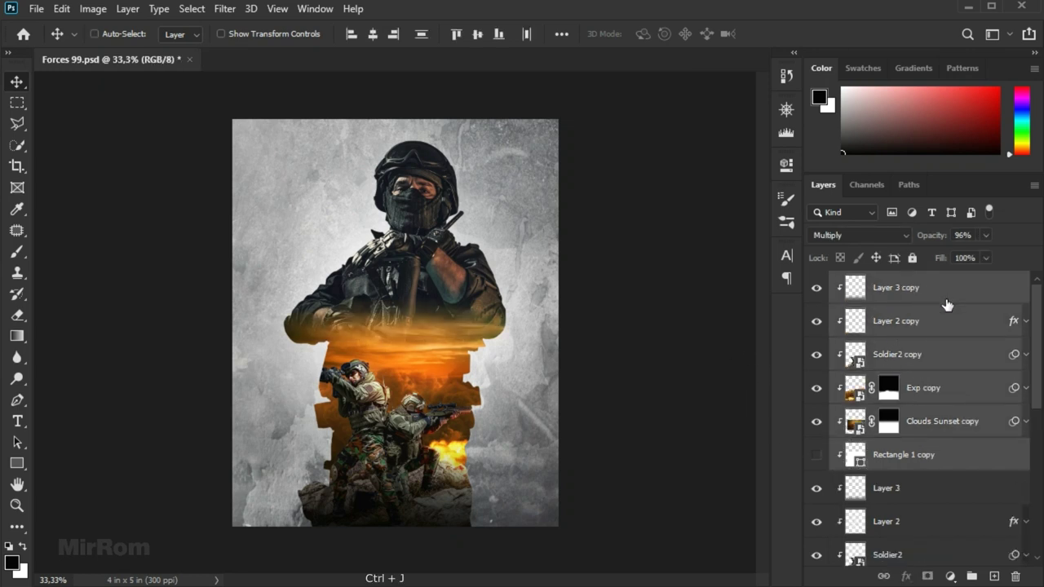
{"action": "key", "text": "ctrl+e"}
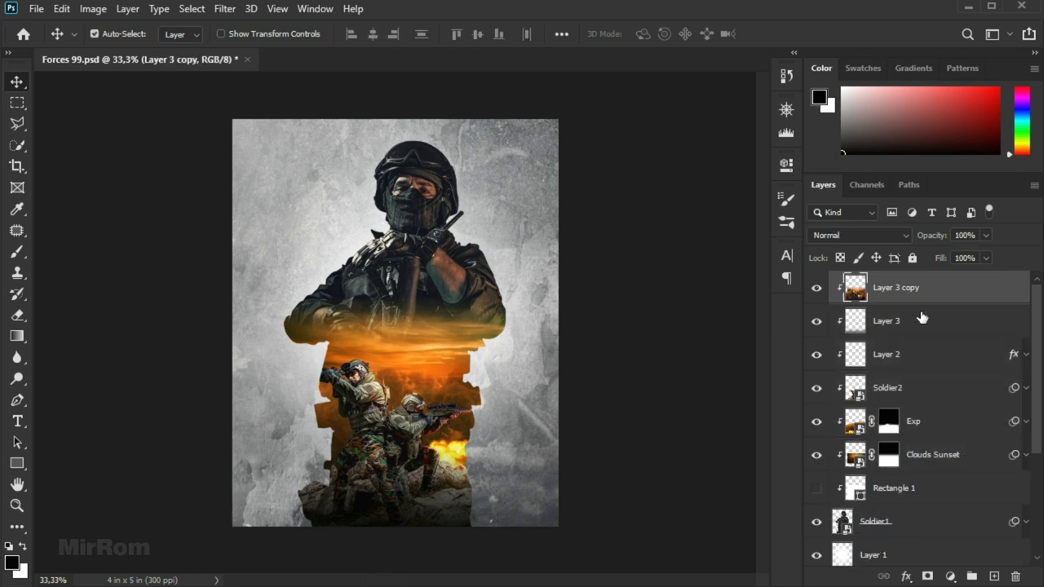
{"action": "left_click", "coordinate": [902, 299], "text": "alt"}
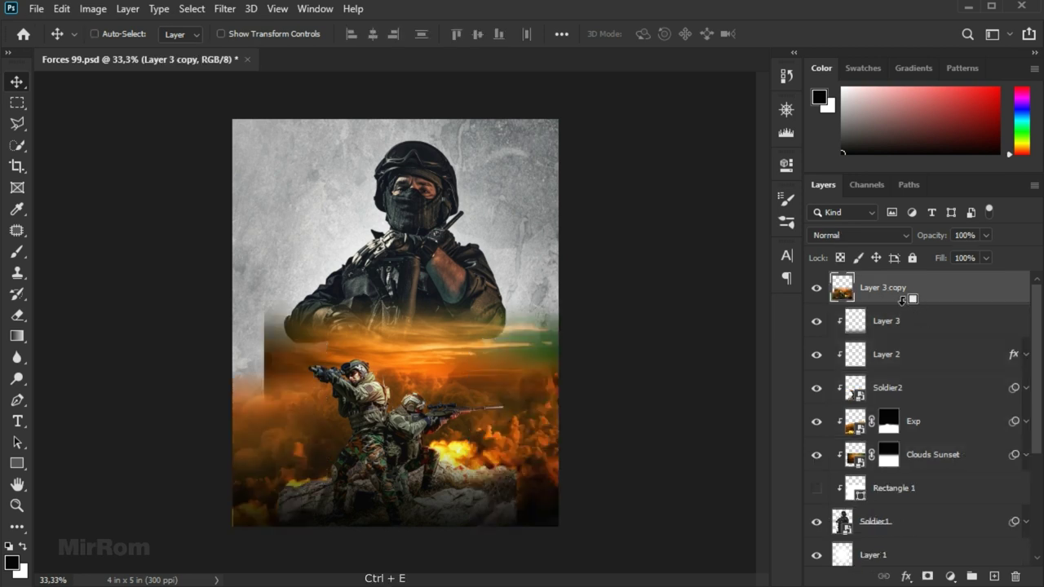
{"action": "left_click", "coordinate": [816, 454]}
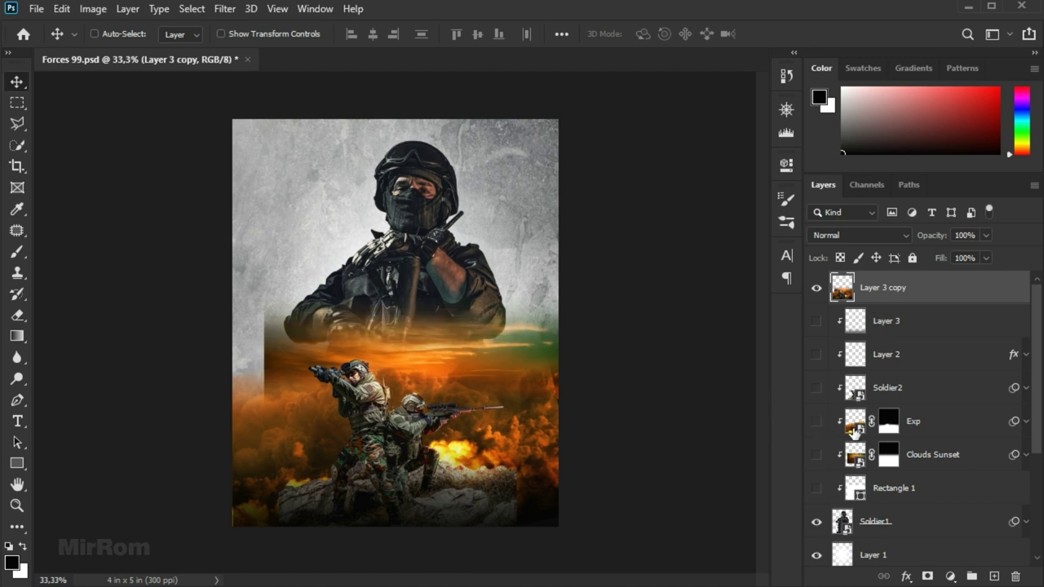
{"action": "left_click", "coordinate": [816, 522]}
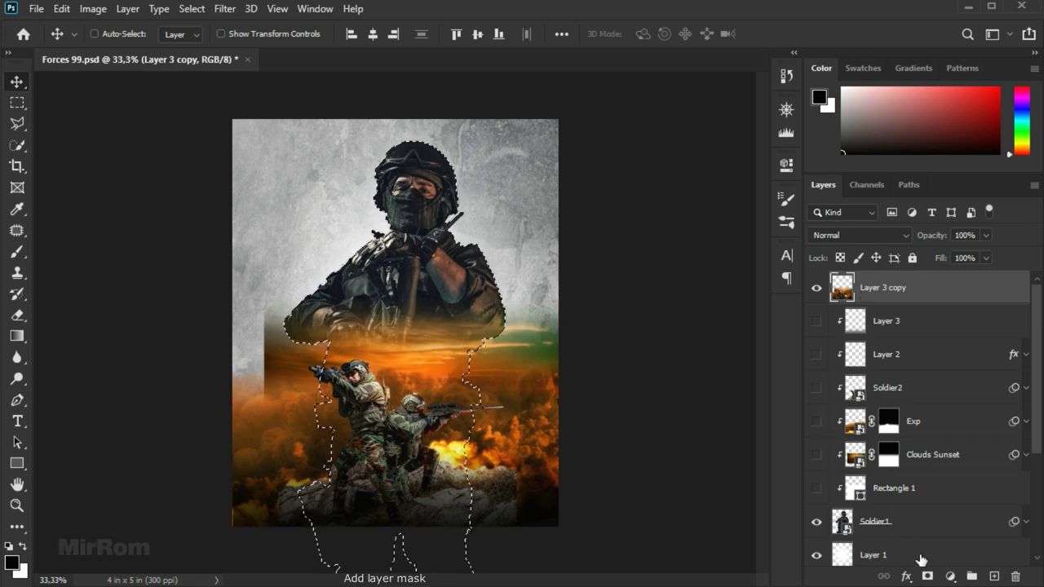
{"action": "left_click", "coordinate": [927, 577]}
{"action": "scroll", "coordinate": [385, 416], "scroll_direction": "up", "scroll_amount": 2}
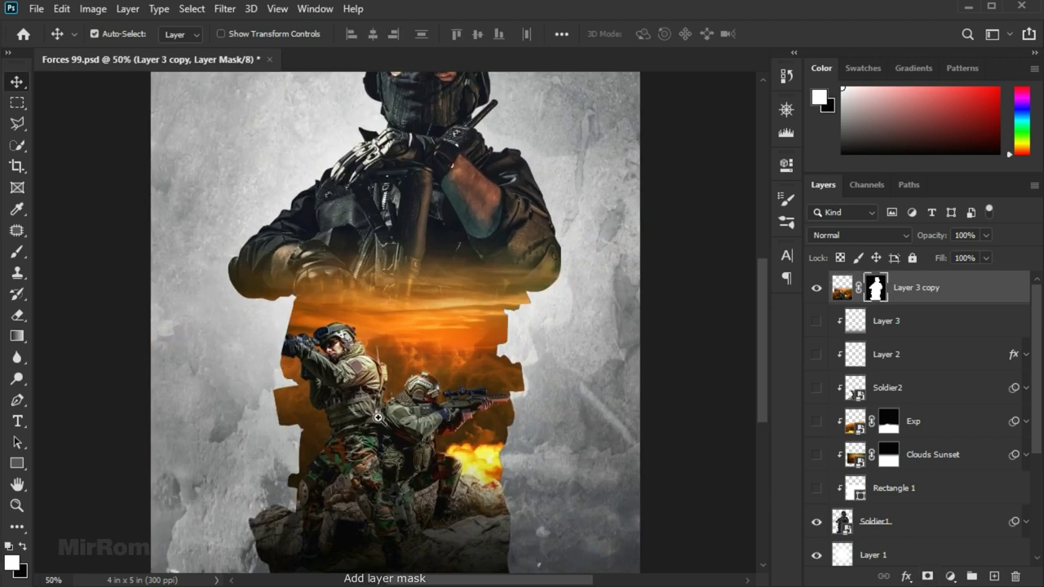
{"action": "scroll", "coordinate": [386, 416], "scroll_direction": "up", "scroll_amount": 1}
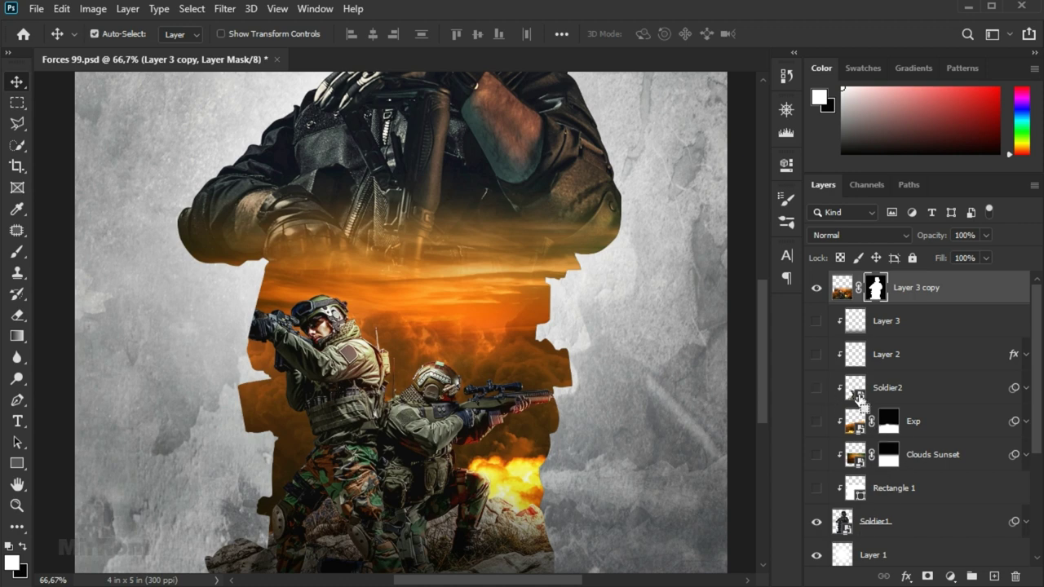
Load the Soldier2 selection and paint white on Layer 3 copy's mask over the pistol and rifle barrel.
{"action": "left_click", "coordinate": [856, 392], "text": "ctrl"}
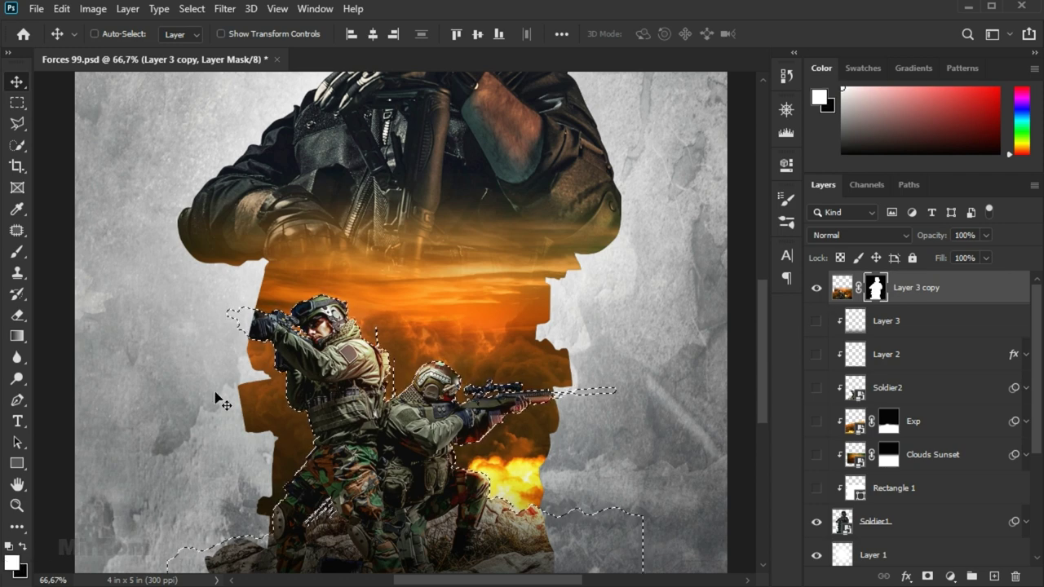
{"action": "key", "text": "b"}
{"action": "left_click_drag", "start_coordinate": [248, 308], "coordinate": [238, 326]}
{"action": "left_click_drag", "start_coordinate": [657, 399], "coordinate": [530, 389]}
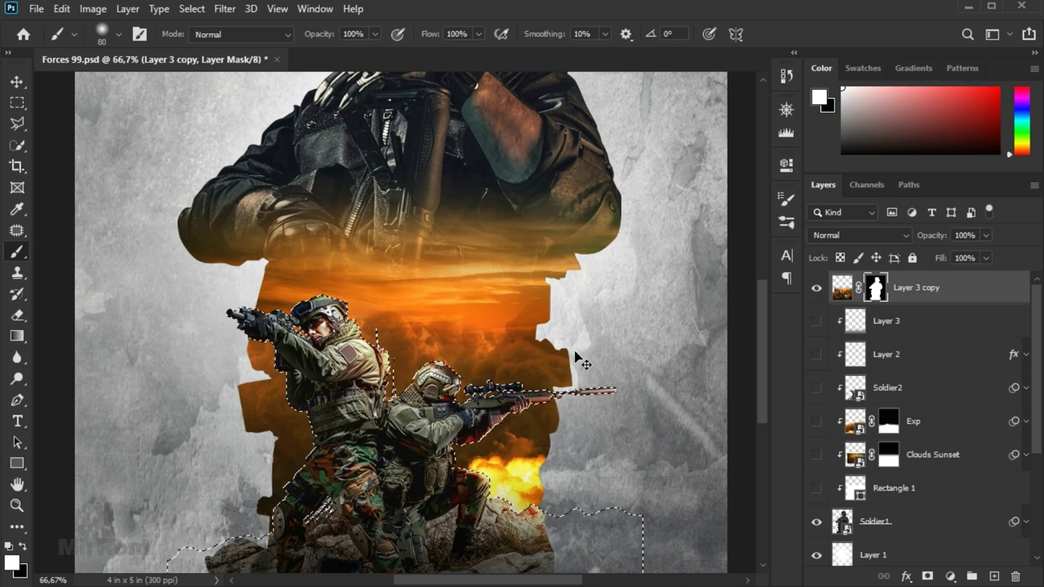
{"action": "key", "text": "ctrl+minus"}
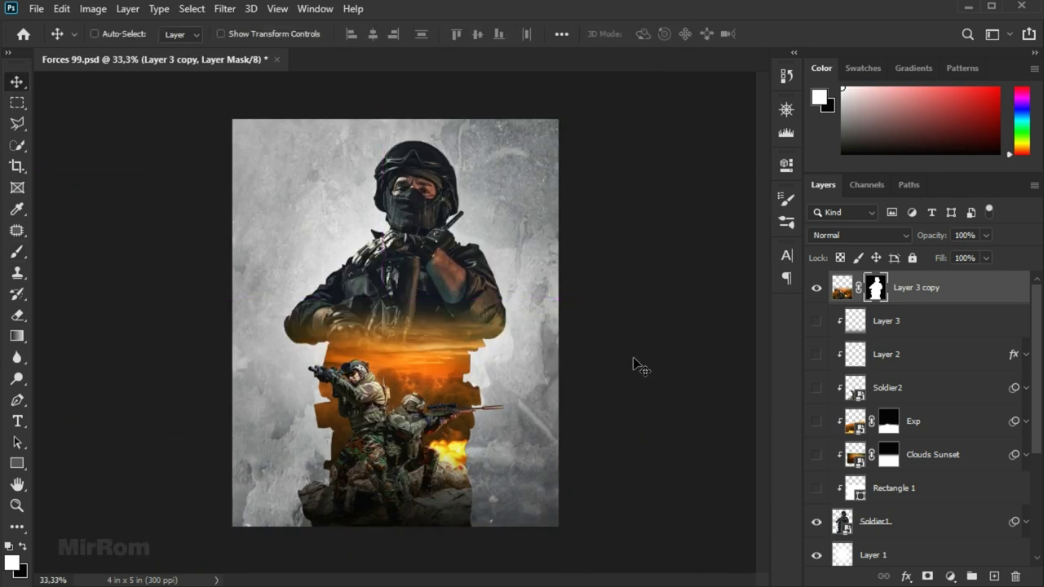
On Layer 3 copy's mask, paint white with a 250 px grunge tip to reveal the explosion fire.
{"action": "left_click", "coordinate": [838, 299]}
{"action": "left_click", "coordinate": [877, 292]}
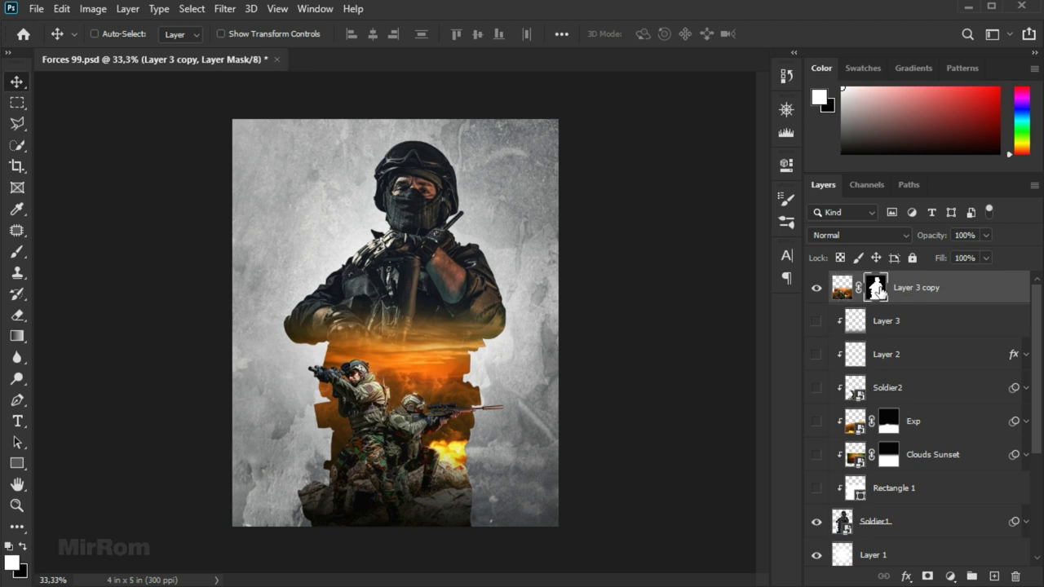
{"action": "left_click", "coordinate": [22, 546]}
{"action": "scroll", "coordinate": [489, 505], "scroll_direction": "up", "scroll_amount": 1}
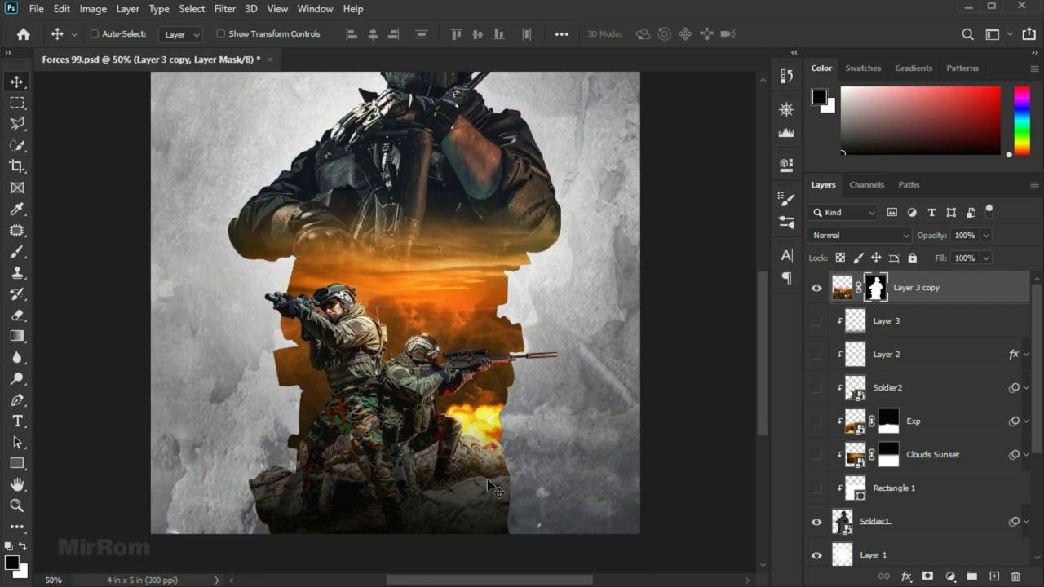
{"action": "scroll", "coordinate": [490, 486], "scroll_direction": "down", "scroll_amount": 1}
{"action": "key", "text": "b"}
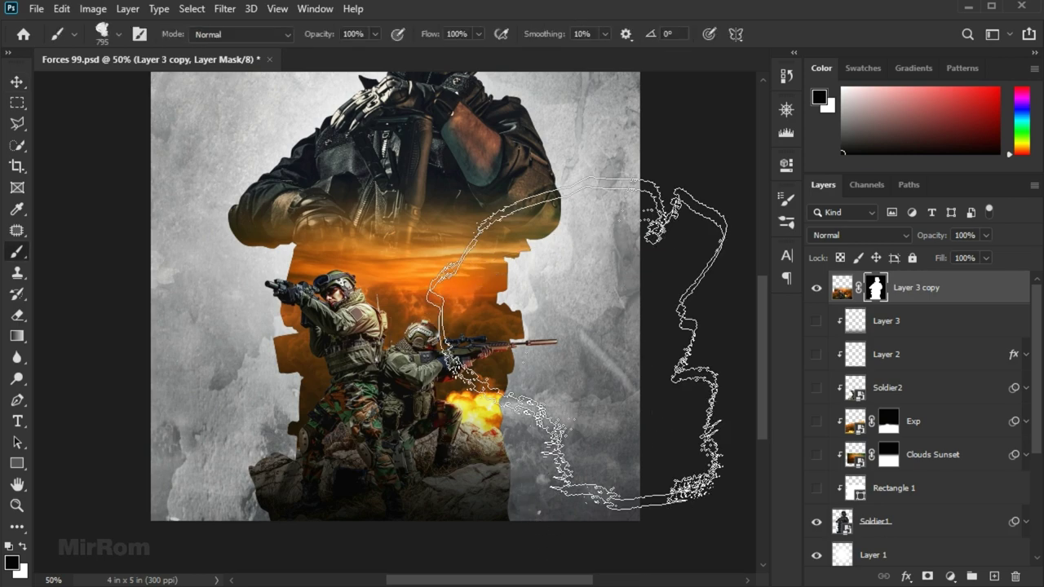
{"action": "right_click", "coordinate": [500, 277]}
{"action": "key", "text": "F5"}
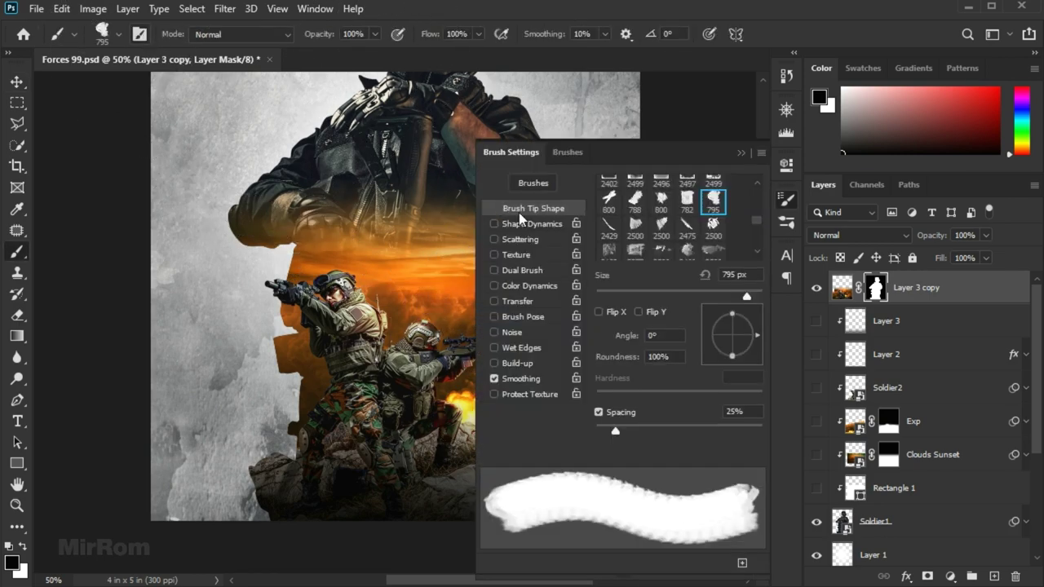
{"action": "key", "text": "F5"}
{"action": "key", "text": "bracketleft"}
{"action": "key", "text": "bracketleft"}
{"action": "key", "text": "bracketleft"}
{"action": "key", "text": "bracketleft"}
{"action": "key", "text": "bracketleft"}
{"action": "key", "text": "bracketleft"}
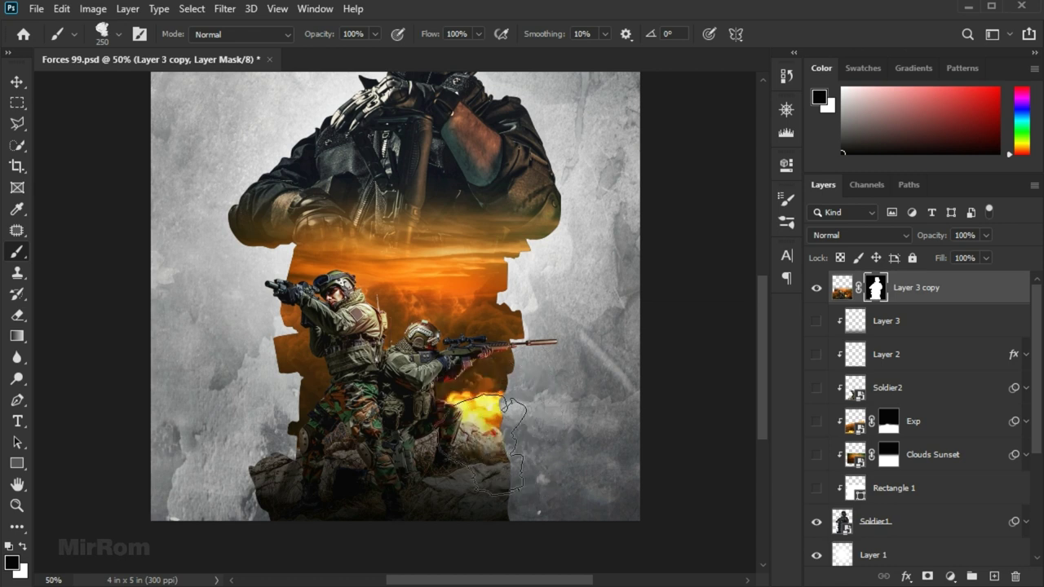
{"action": "key", "text": "x"}
{"action": "left_click_drag", "start_coordinate": [489, 419], "coordinate": [437, 438]}
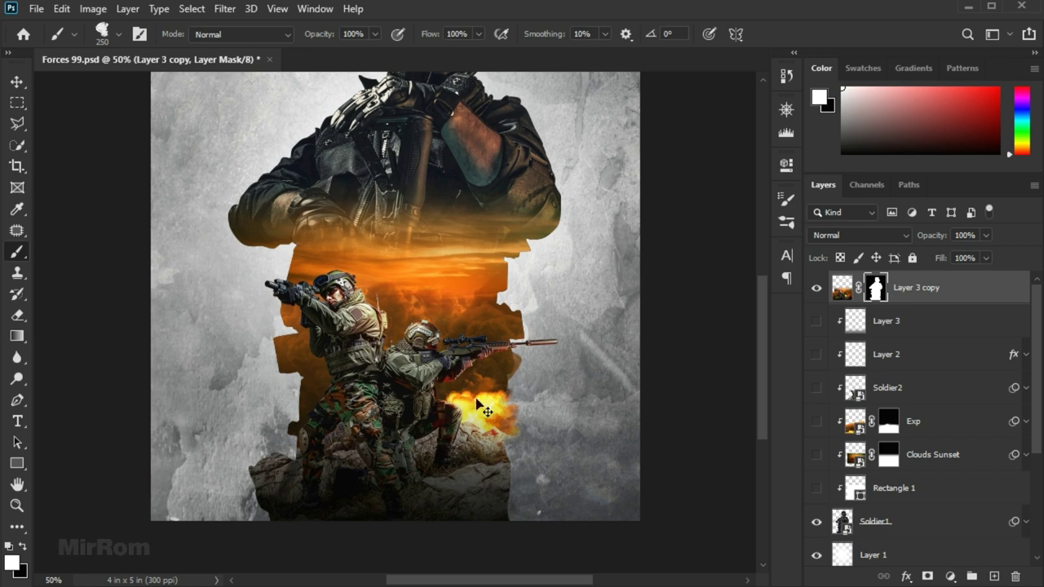
Resize the grunge brush to 500 px and rotate its tip to 13°, then 22°.
{"action": "key", "text": "Right"}
{"action": "key", "text": "Right"}
{"action": "key", "text": "Right"}
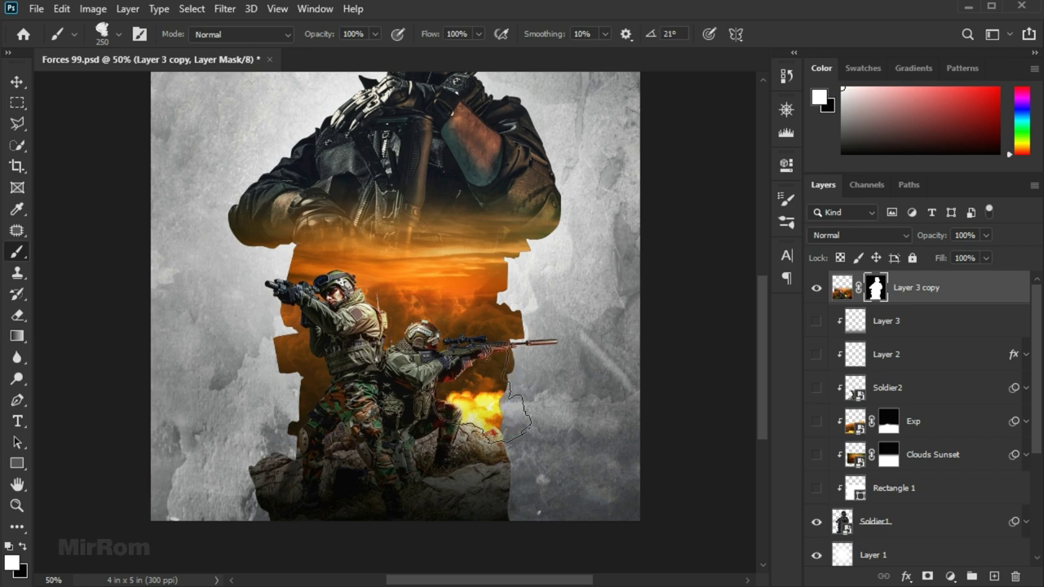
{"action": "key", "text": "bracketright"}
{"action": "key", "text": "bracketright"}
{"action": "key", "text": "bracketright"}
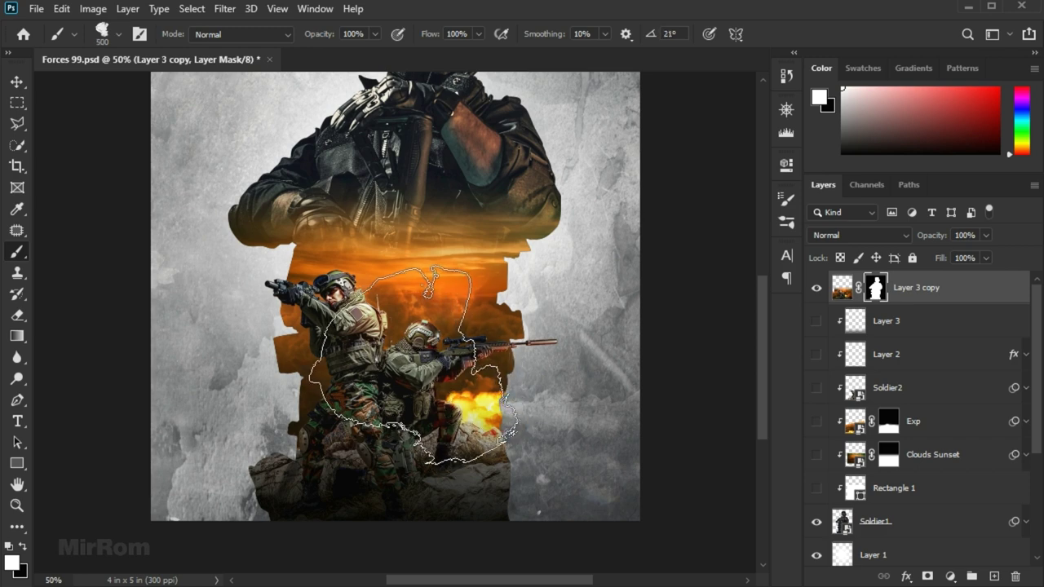
{"action": "key", "text": "Left"}
{"action": "key", "text": "Left"}
{"action": "key", "text": "Left"}
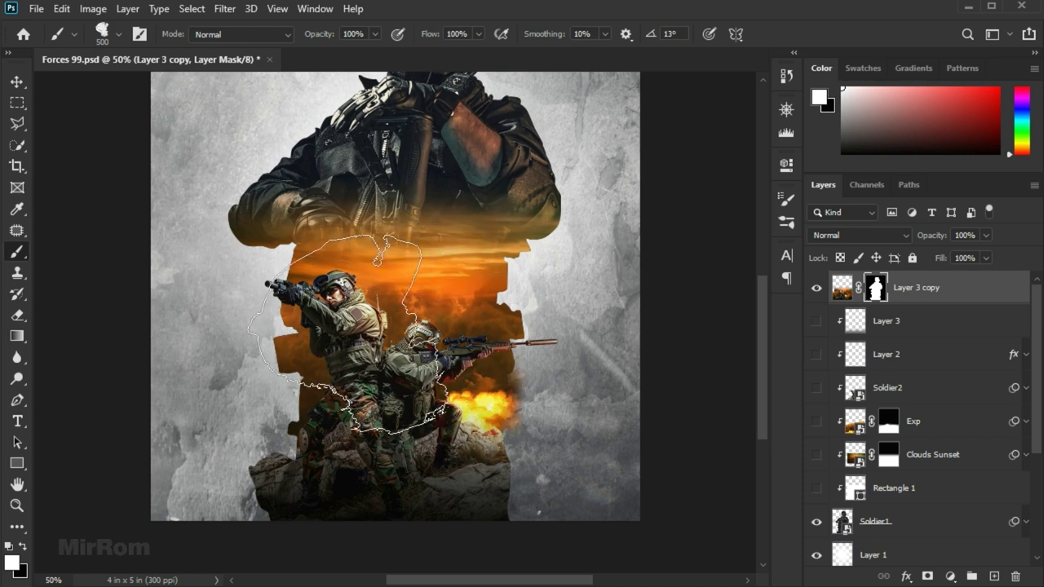
{"action": "right_click", "coordinate": [403, 326]}
{"action": "key", "text": "Escape"}
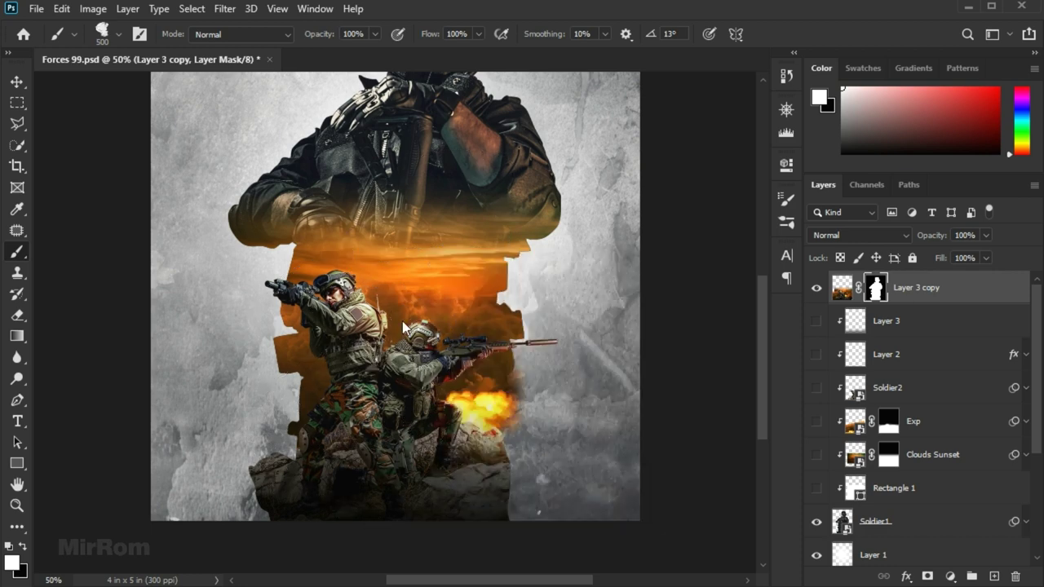
{"action": "key", "text": "bracketright"}
{"action": "key", "text": "Right"}
{"action": "key", "text": "Right"}
{"action": "key", "text": "Right"}
{"action": "key", "text": "bracketleft"}
{"action": "key", "text": "Right"}
{"action": "key", "text": "Right"}
{"action": "key", "text": "Right"}
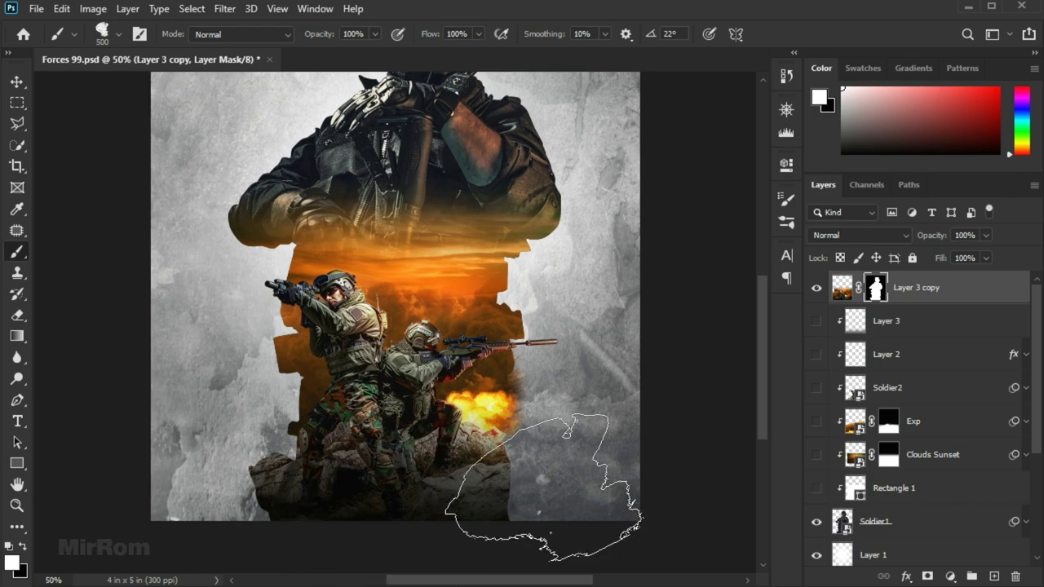
Switch to another grunge tip, rotated to about -123° and sized between 300 and 600 px.
{"action": "key", "text": "F5"}
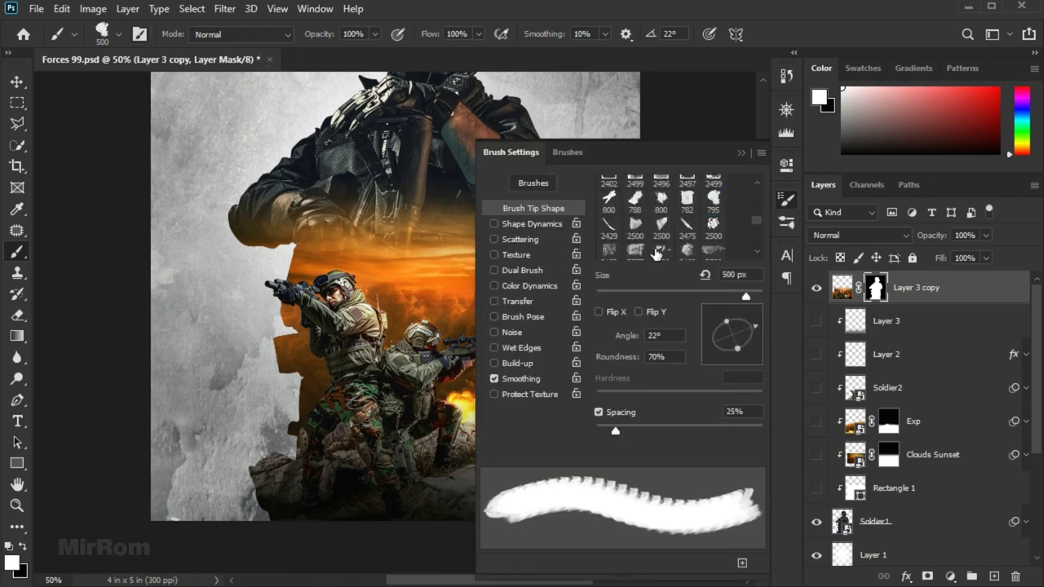
{"action": "left_click", "coordinate": [713, 226]}
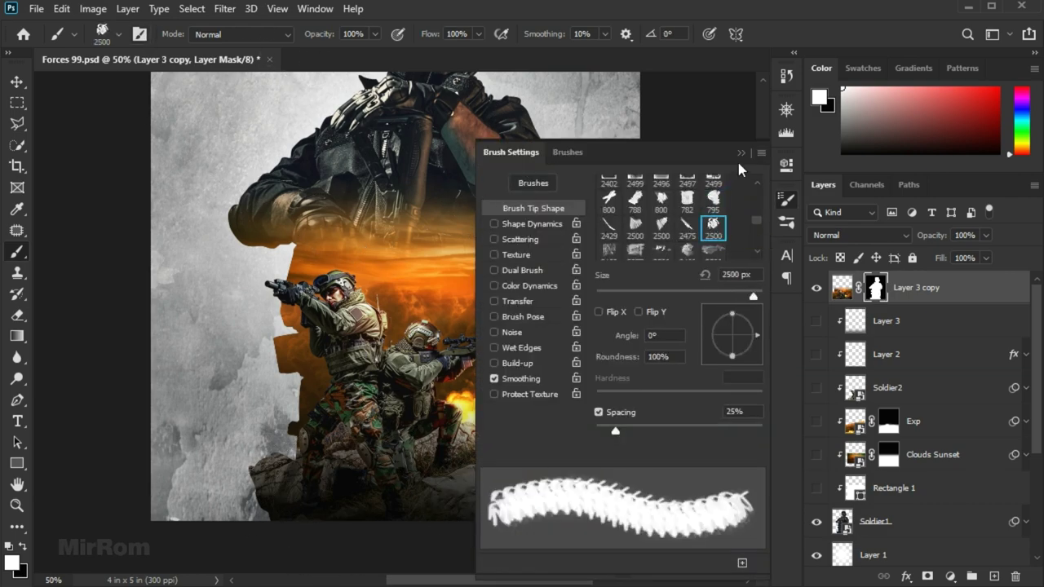
{"action": "key", "text": "F5"}
{"action": "key", "text": "bracketleft"}
{"action": "key", "text": "bracketleft"}
{"action": "key", "text": "bracketleft"}
{"action": "key", "text": "bracketleft"}
{"action": "key", "text": "bracketleft"}
{"action": "key", "text": "bracketleft"}
{"action": "key", "text": "bracketleft"}
{"action": "key", "text": "bracketleft"}
{"action": "key", "text": "bracketleft"}
{"action": "key", "text": "bracketleft"}
{"action": "key", "text": "bracketleft"}
{"action": "key", "text": "shift+Right"}
{"action": "key", "text": "shift+Right"}
{"action": "key", "text": "shift+Right"}
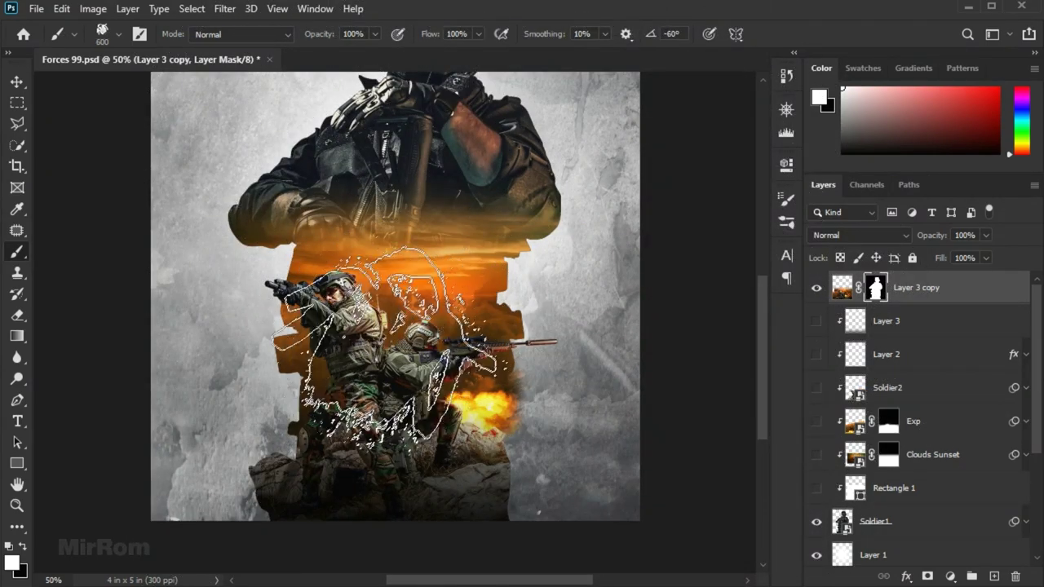
{"action": "key", "text": "shift+Right"}
{"action": "key", "text": "shift+Right"}
{"action": "key", "text": "shift+Right"}
{"action": "key", "text": "bracketleft"}
{"action": "key", "text": "bracketleft"}
{"action": "key", "text": "Right"}
{"action": "key", "text": "Right"}
{"action": "key", "text": "Right"}
{"action": "key", "text": "bracketright"}
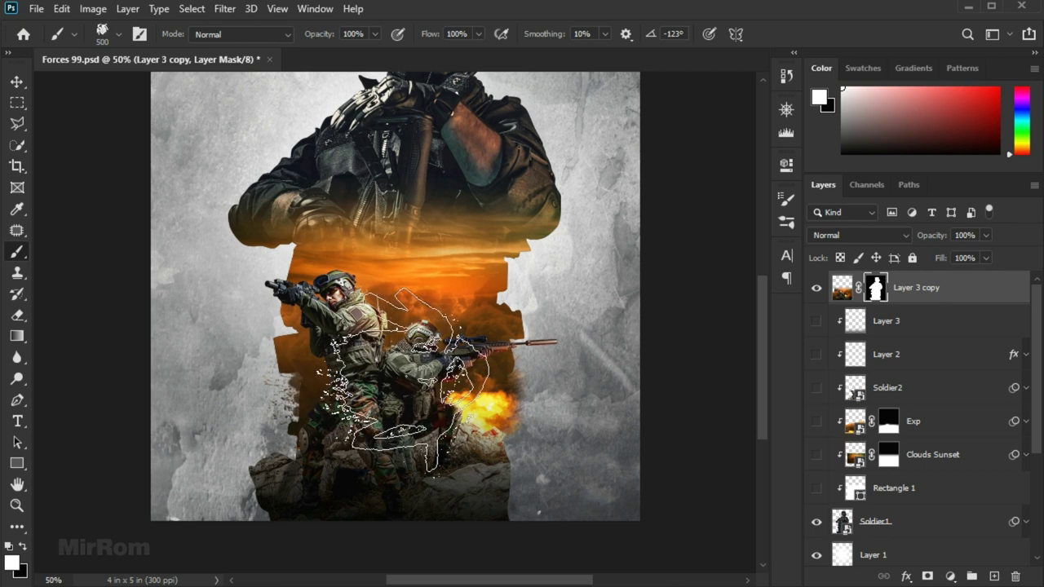
{"action": "key", "text": "bracketleft"}
{"action": "key", "text": "bracketleft"}
{"action": "right_click", "coordinate": [359, 347]}
{"action": "key", "text": "Escape"}
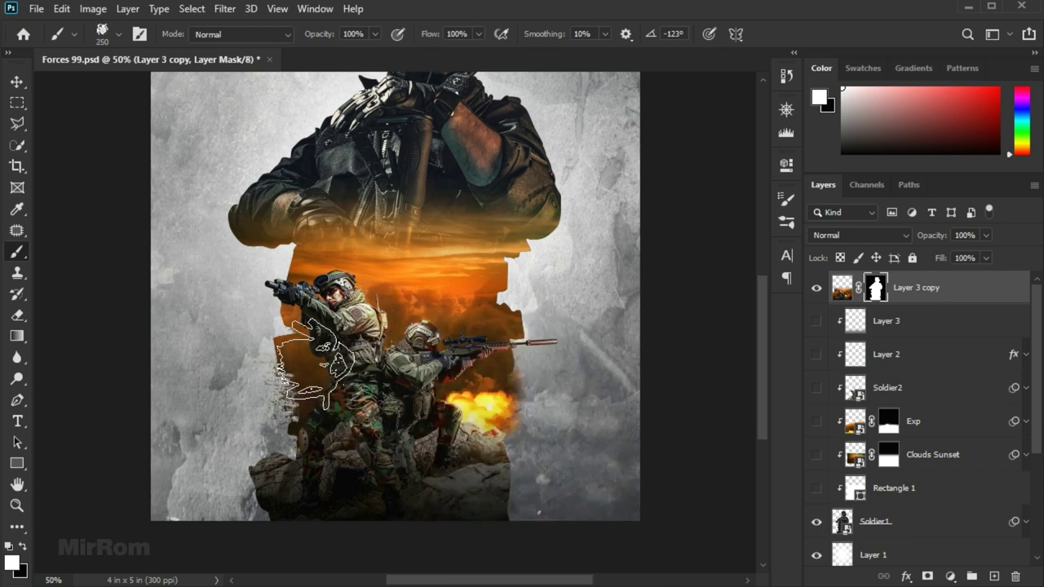
{"action": "key", "text": "bracketright"}
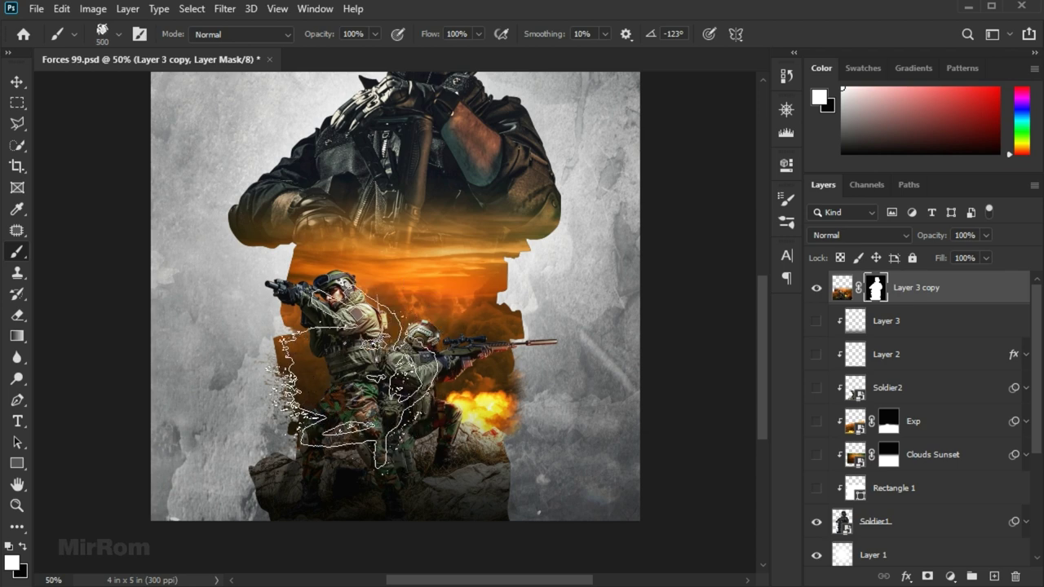
Return to the Move tool and zoom out to review the whole poster.
{"action": "key", "text": "v"}
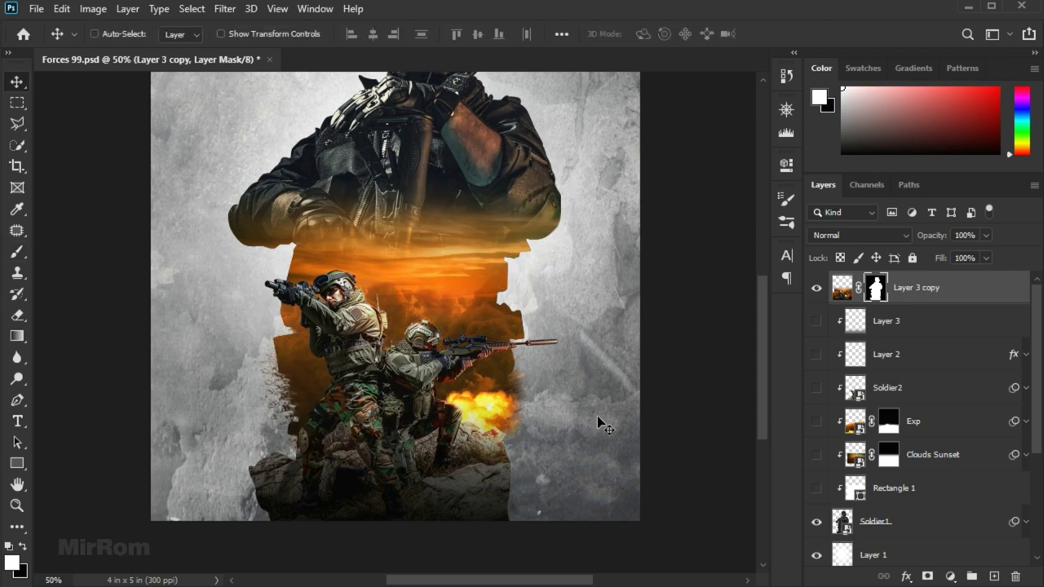
{"action": "key", "text": "ctrl+minus"}
{"action": "scroll", "coordinate": [932, 467], "scroll_direction": "down", "scroll_amount": 2}
{"action": "scroll", "coordinate": [932, 467], "scroll_direction": "up", "scroll_amount": 2}
{"action": "scroll", "coordinate": [932, 467], "scroll_direction": "down", "scroll_amount": 3}
{"action": "scroll", "coordinate": [932, 467], "scroll_direction": "down", "scroll_amount": 1}
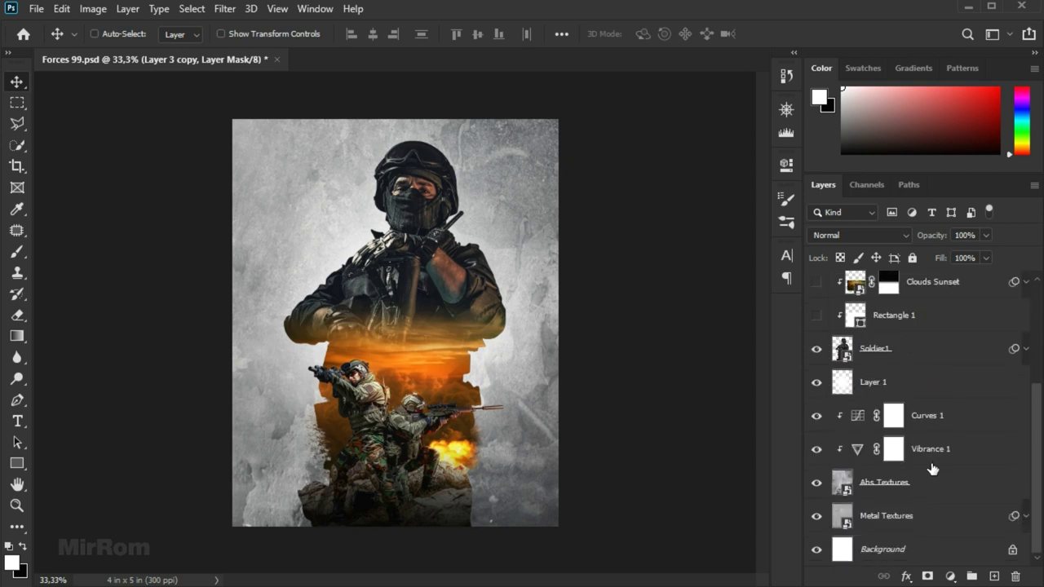
Group Curves 1 through Metal Textures into Group 1, duplicate it, and merge the copy.
{"action": "left_click", "coordinate": [948, 433]}
{"action": "left_click", "coordinate": [932, 521], "text": "shift"}
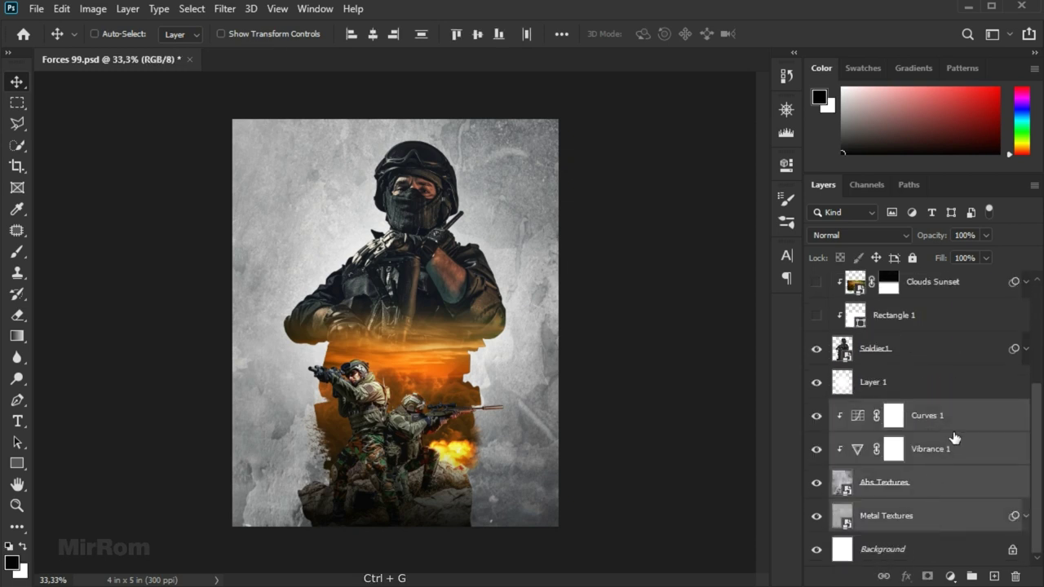
{"action": "key", "text": "ctrl+g"}
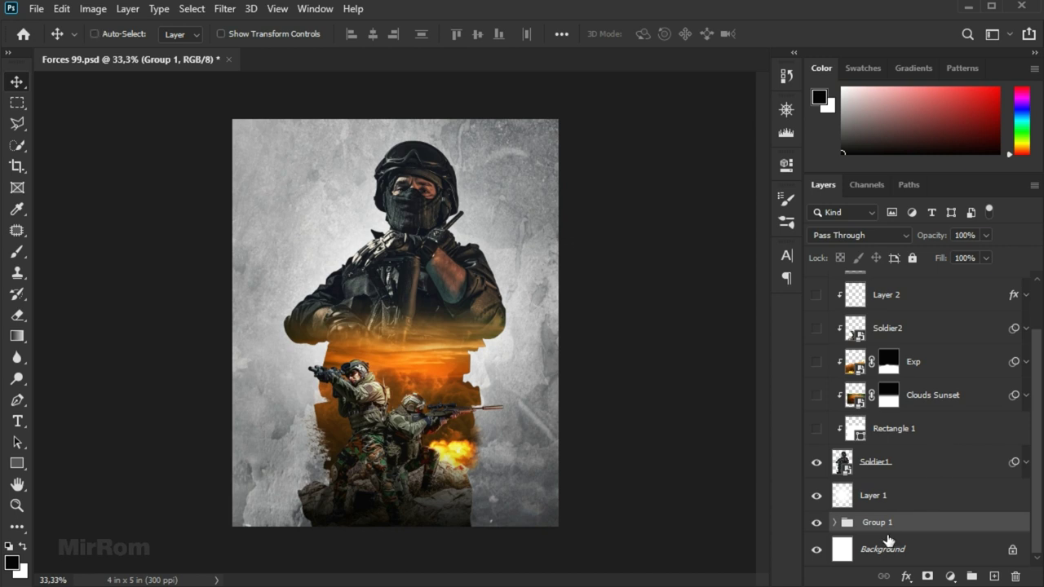
{"action": "key", "text": "ctrl+j"}
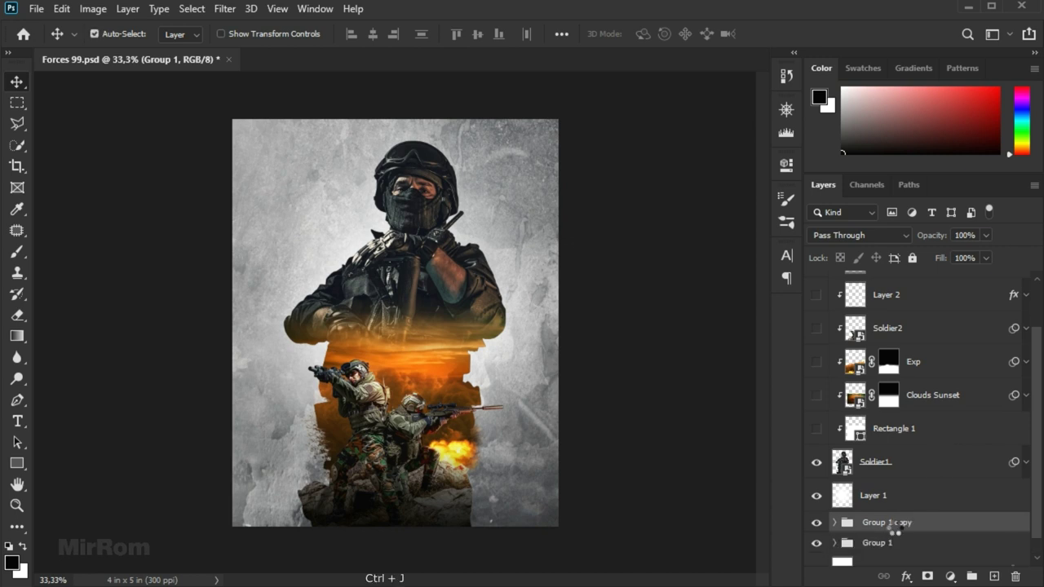
{"action": "right_click", "coordinate": [900, 504]}
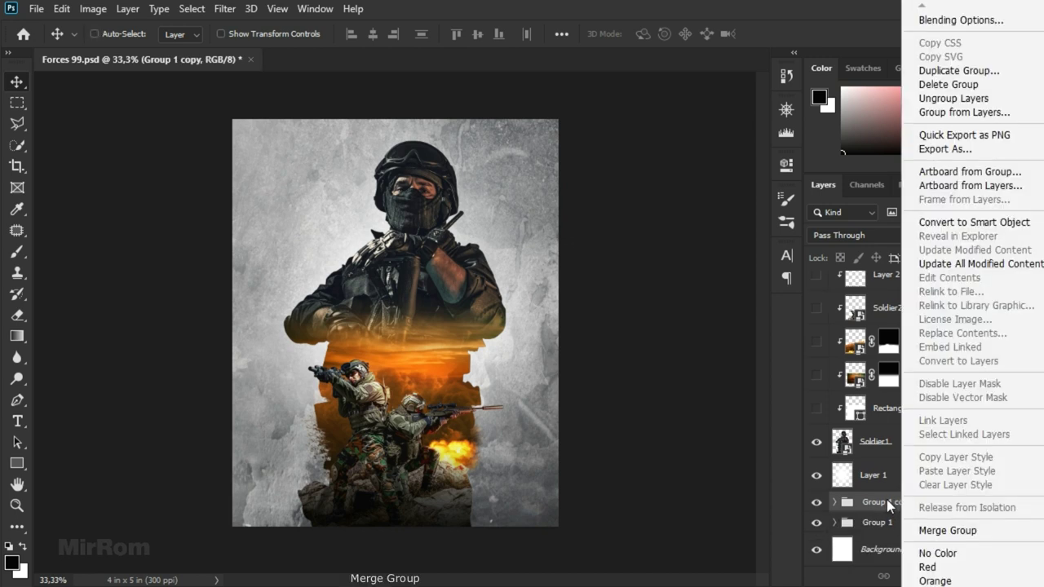
{"action": "left_click", "coordinate": [945, 531]}
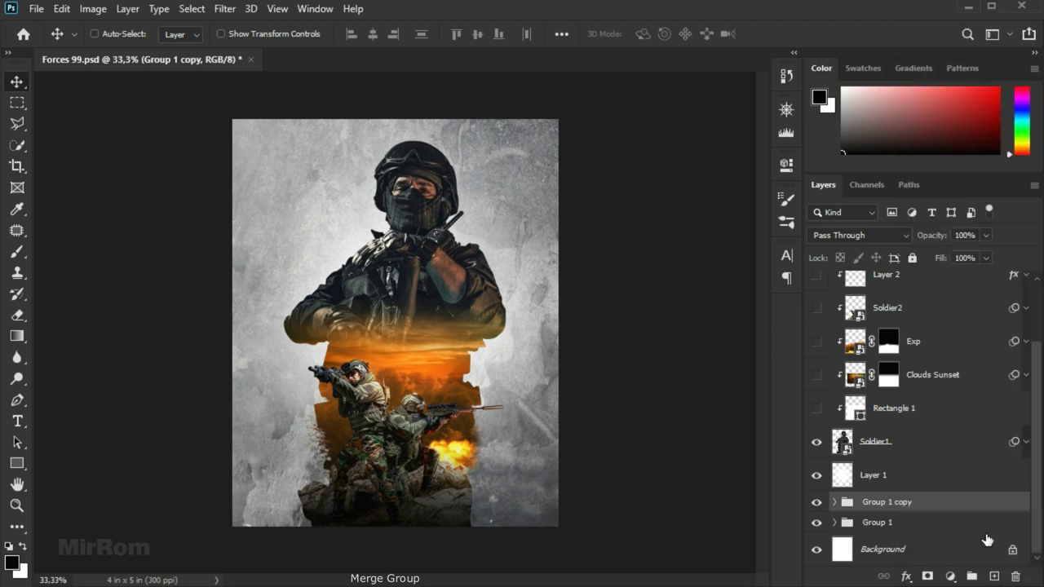
Move Group 1 copy to the top of the stack and give it an inverted black mask.
{"action": "left_click_drag", "start_coordinate": [921, 510], "coordinate": [894, 258]}
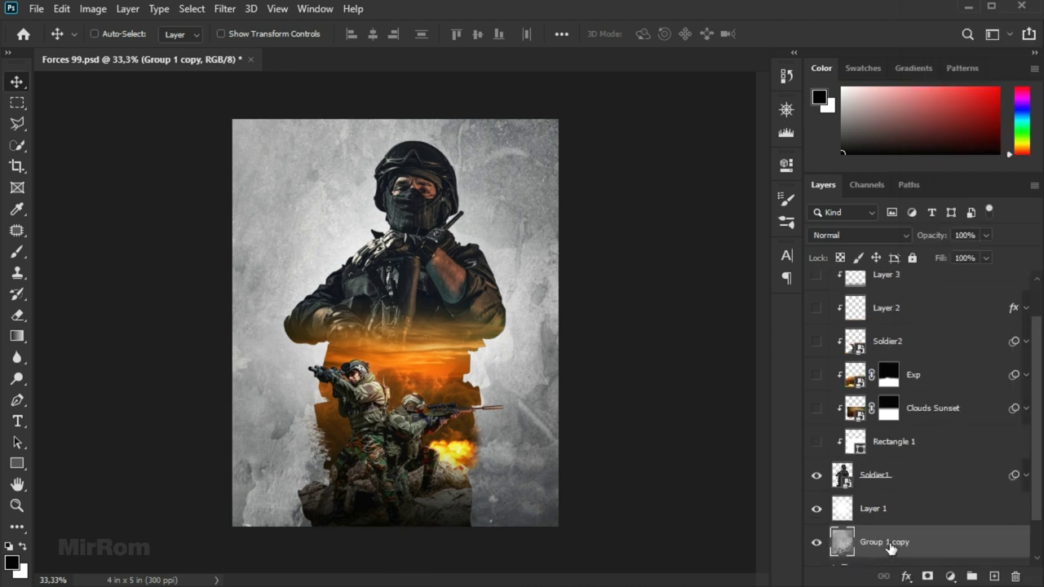
{"action": "left_click_drag", "start_coordinate": [890, 281], "coordinate": [893, 286]}
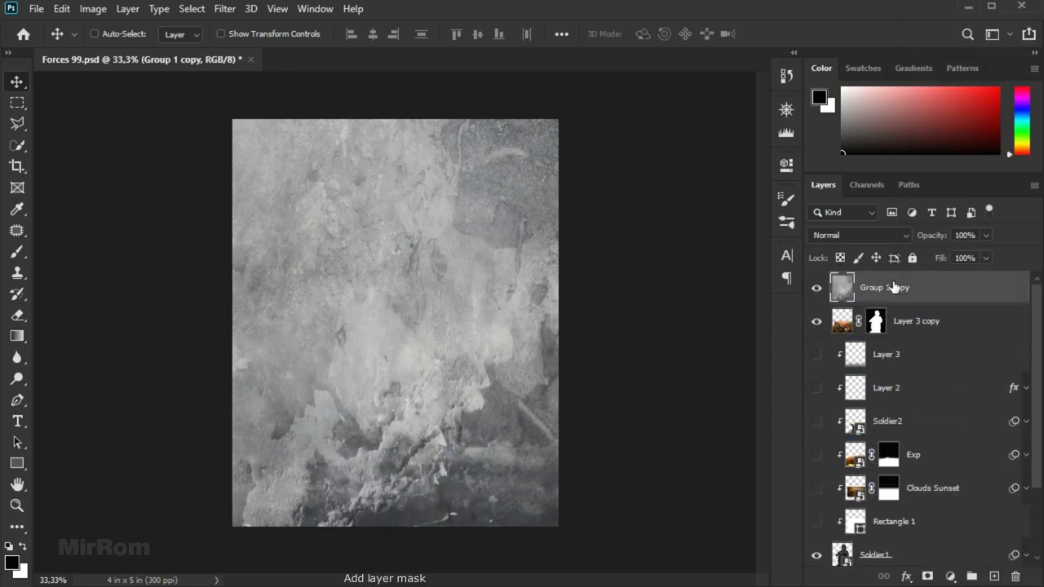
{"action": "left_click", "coordinate": [928, 575]}
{"action": "key", "text": "ctrl"}
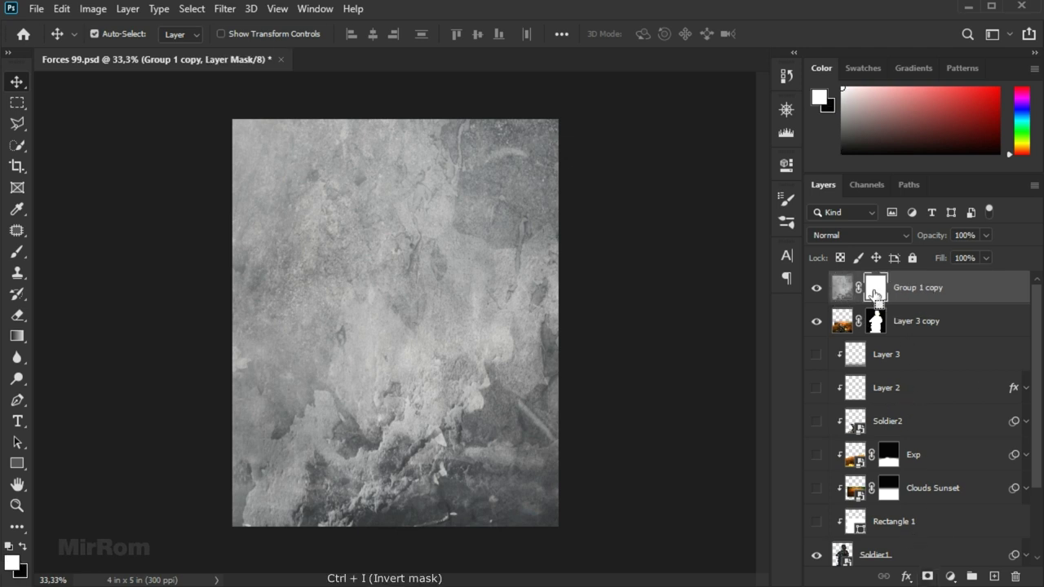
{"action": "key", "text": "ctrl+i"}
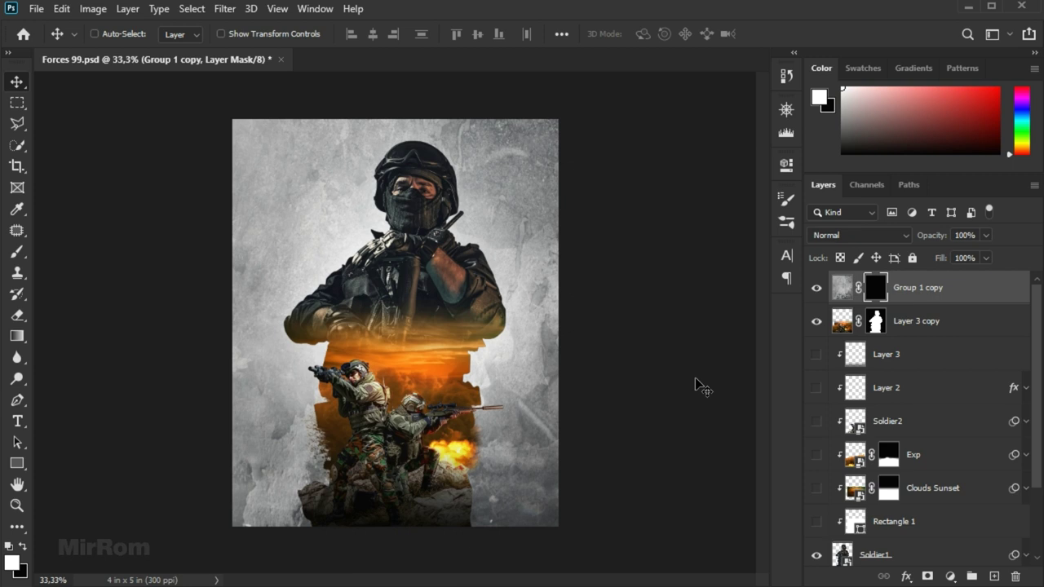
{"action": "left_click", "coordinate": [504, 476]}
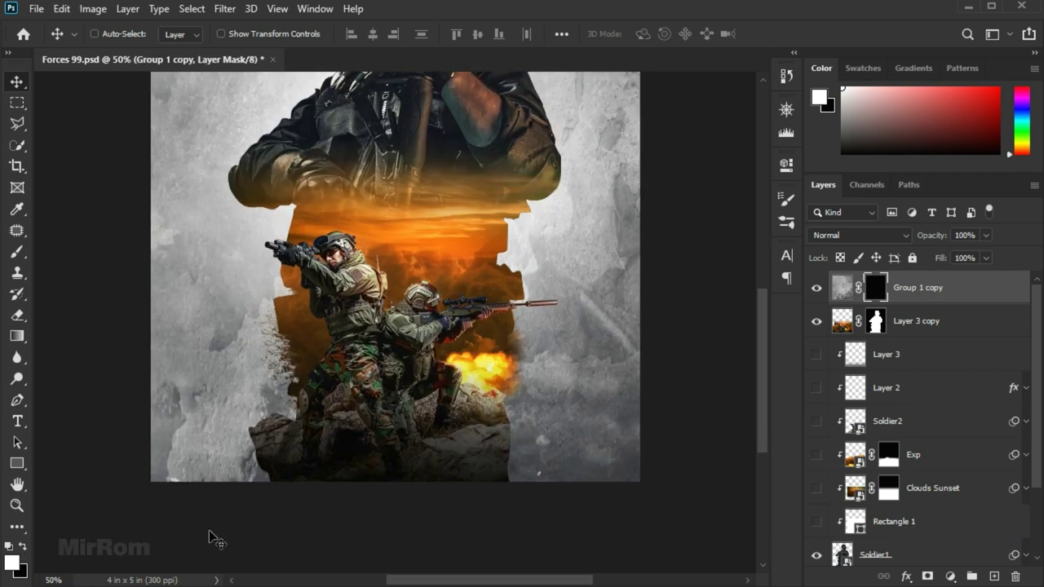
Paint smoky texture over the rocks' right edge with a 500 px Soft Round brush.
{"action": "key", "text": "b"}
{"action": "mouse_move", "coordinate": [500, 454]}
{"action": "left_mouse_down"}
{"action": "mouse_move", "coordinate": [541, 478]}
{"action": "mouse_move", "coordinate": [635, 459]}
{"action": "left_mouse_up"}
{"action": "key", "text": "ctrl+z"}
{"action": "right_click", "coordinate": [635, 459]}
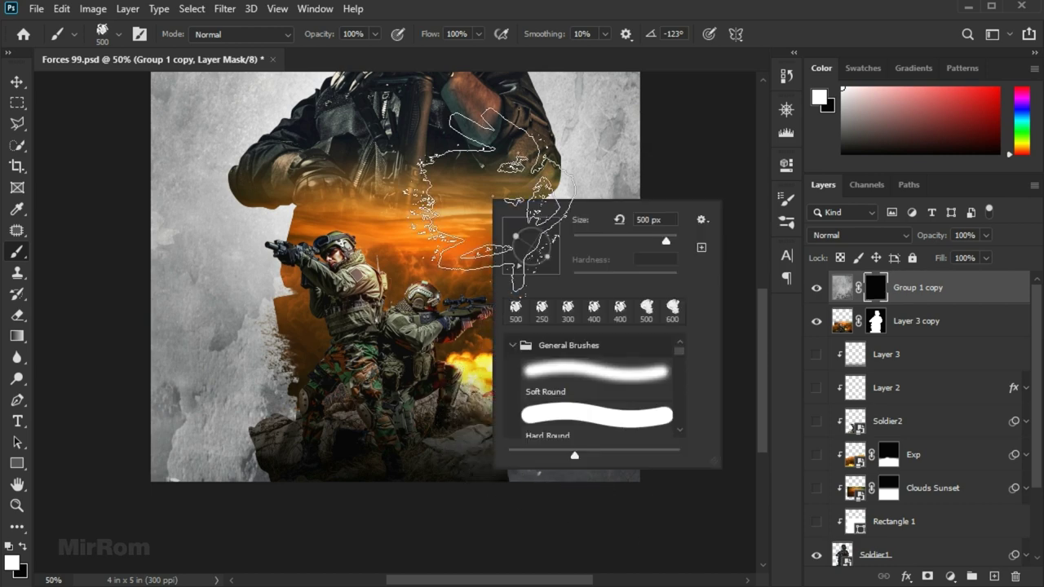
{"action": "left_click", "coordinate": [596, 377]}
{"action": "left_click", "coordinate": [628, 503]}
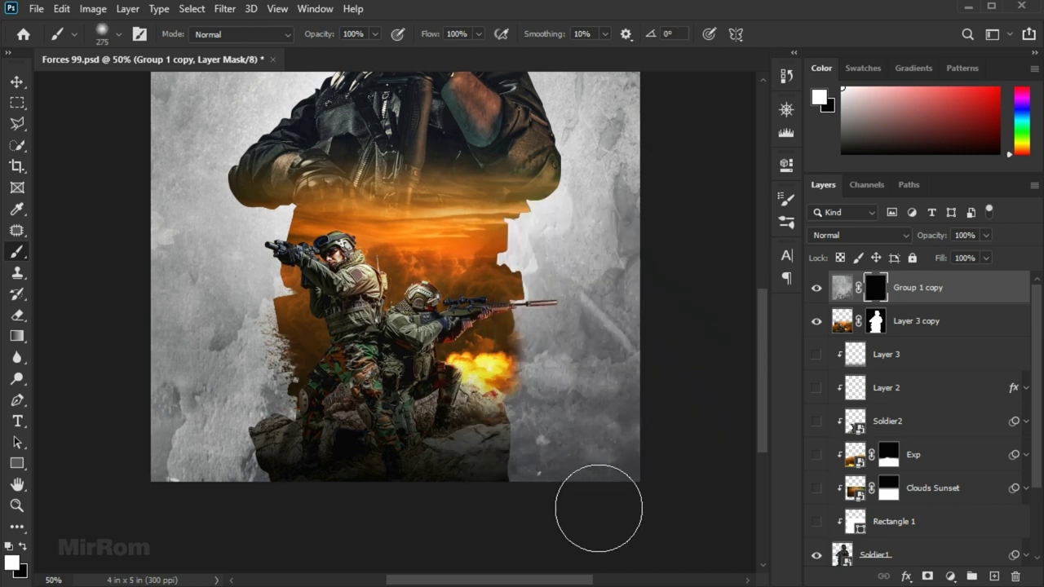
{"action": "key", "text": "bracketright"}
{"action": "key", "text": "bracketright"}
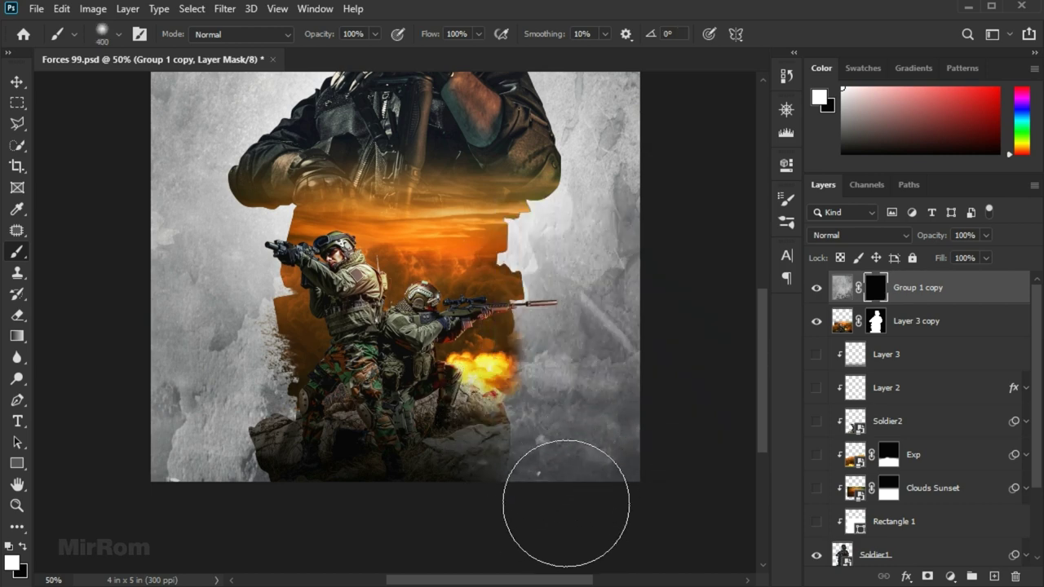
{"action": "key", "text": "bracketright"}
{"action": "left_click_drag", "start_coordinate": [536, 508], "coordinate": [593, 512]}
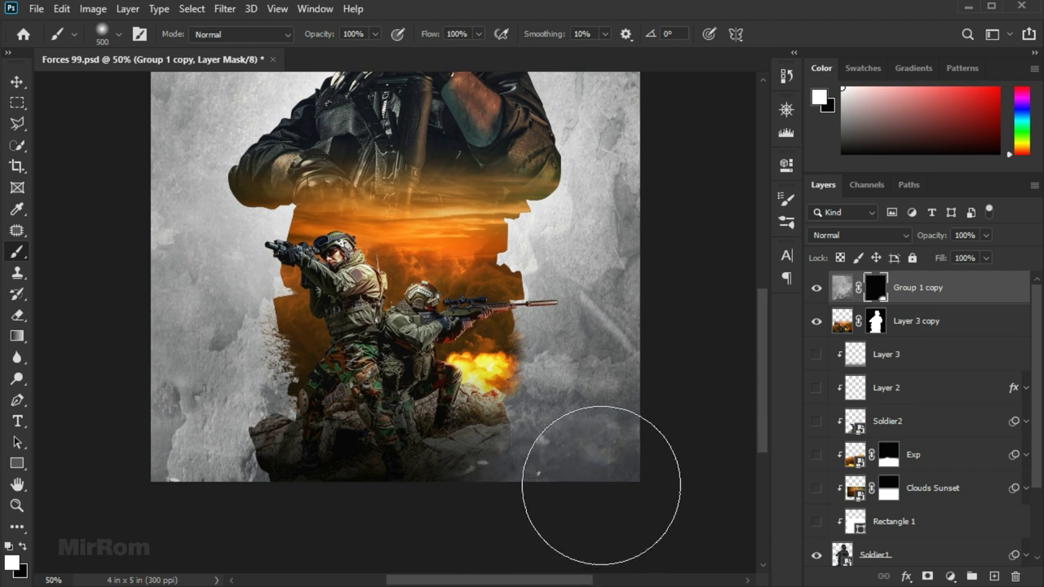
{"action": "key", "text": "bracketleft"}
{"action": "key", "text": "bracketleft"}
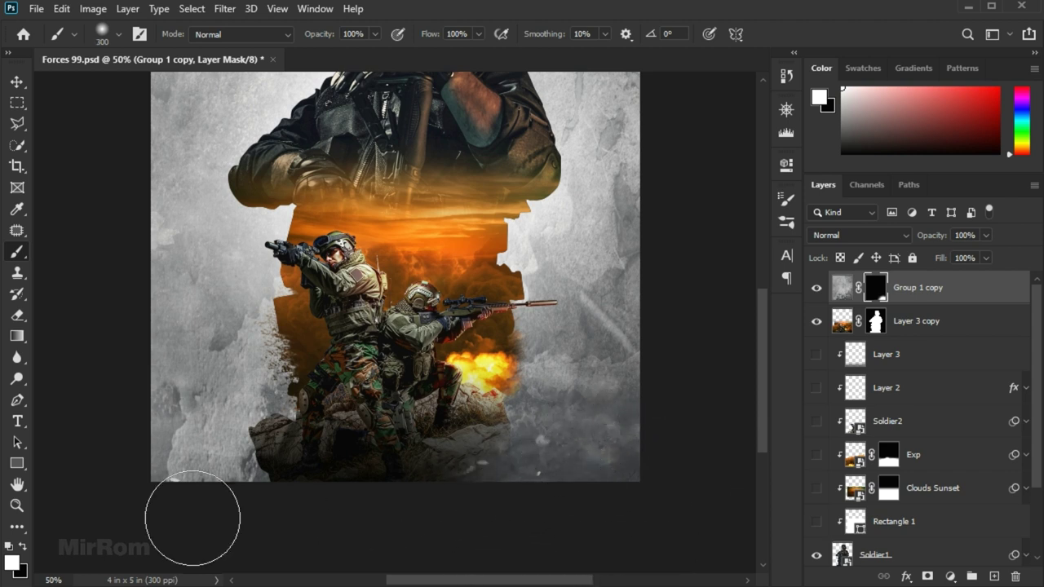
{"action": "key", "text": "bracketright"}
Paint smoke over the lower-left corner and left rock edge, then set opacity to 56%.
{"action": "left_click_drag", "start_coordinate": [174, 443], "coordinate": [192, 469]}
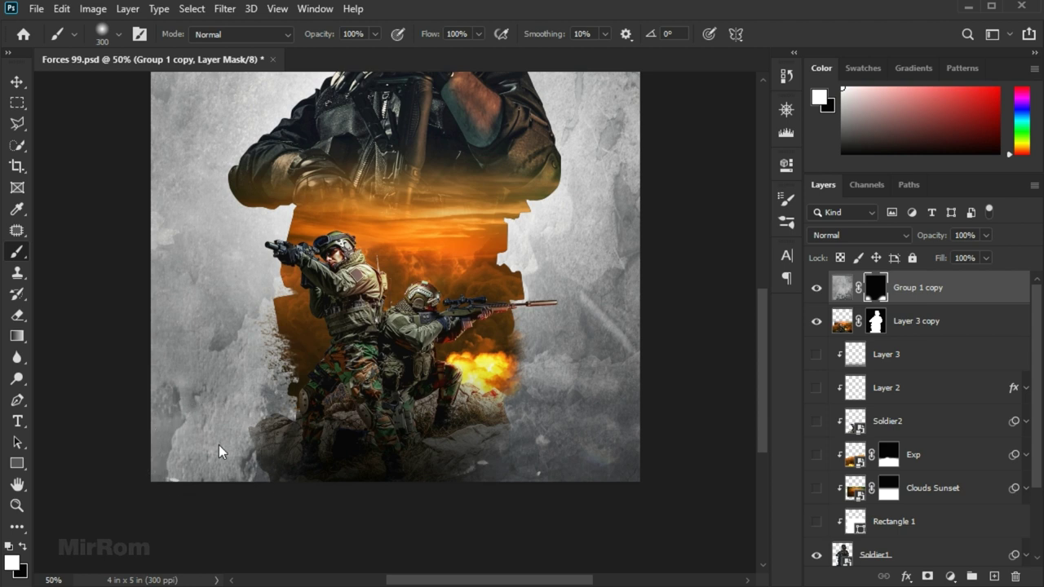
{"action": "left_click_drag", "start_coordinate": [209, 419], "coordinate": [182, 456]}
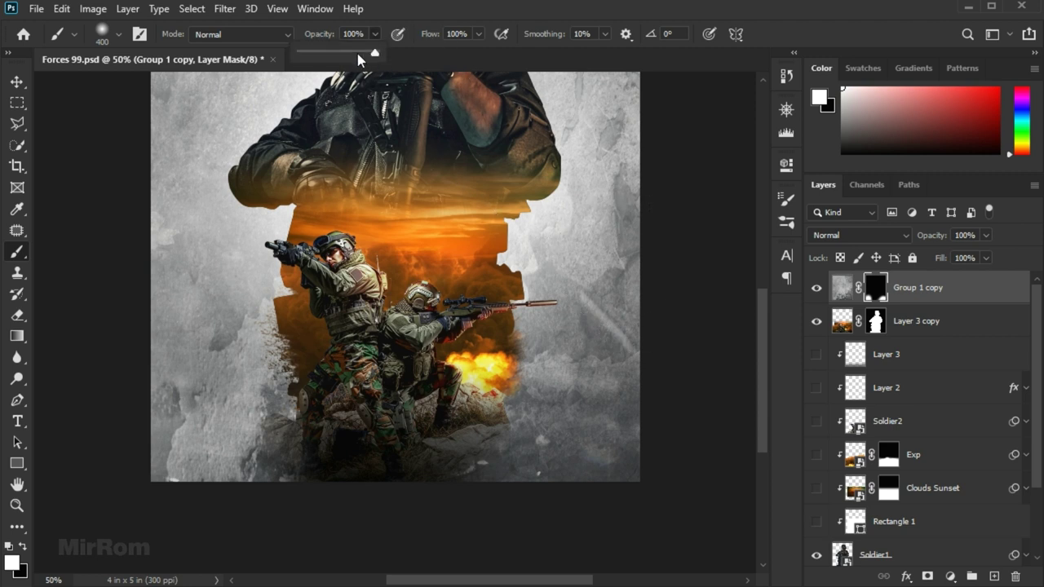
{"action": "left_click_drag", "start_coordinate": [348, 55], "coordinate": [342, 55]}
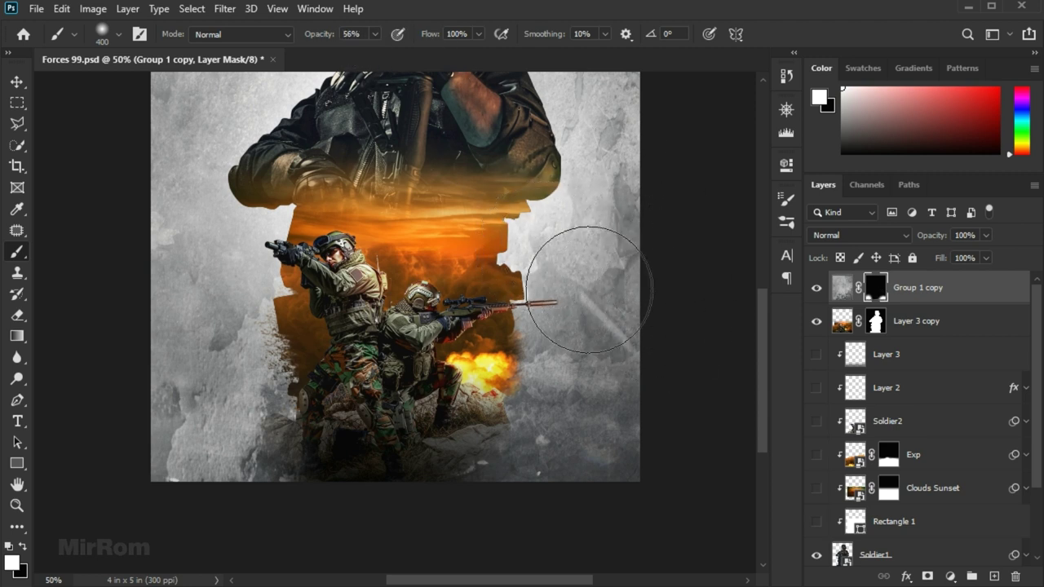
{"action": "key", "text": "bracketleft"}
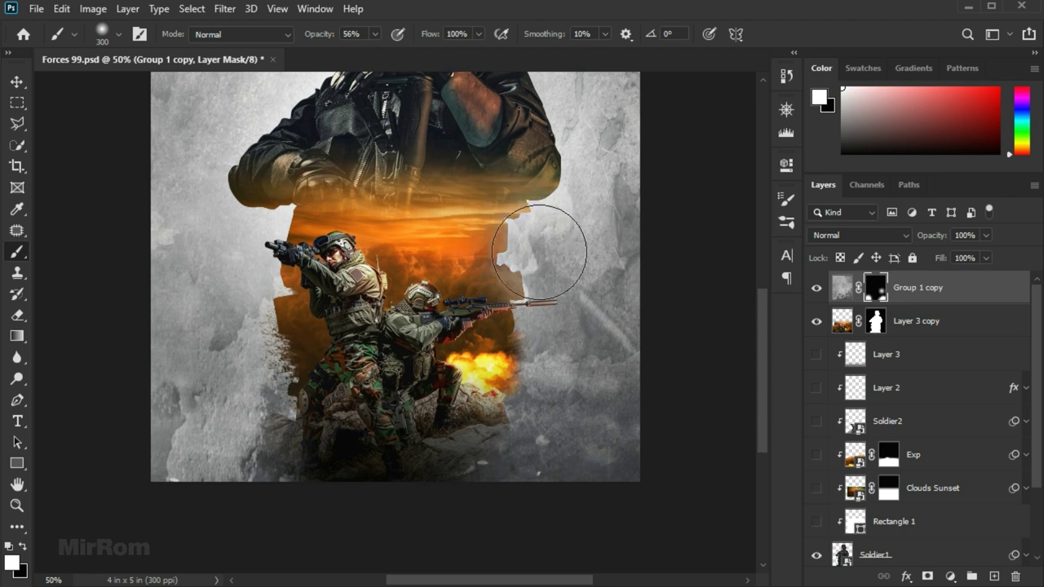
Soften the jagged edge right of the soldiers on Layer 3 copy's mask.
{"action": "left_click", "coordinate": [816, 321]}
{"action": "left_click", "coordinate": [874, 321]}
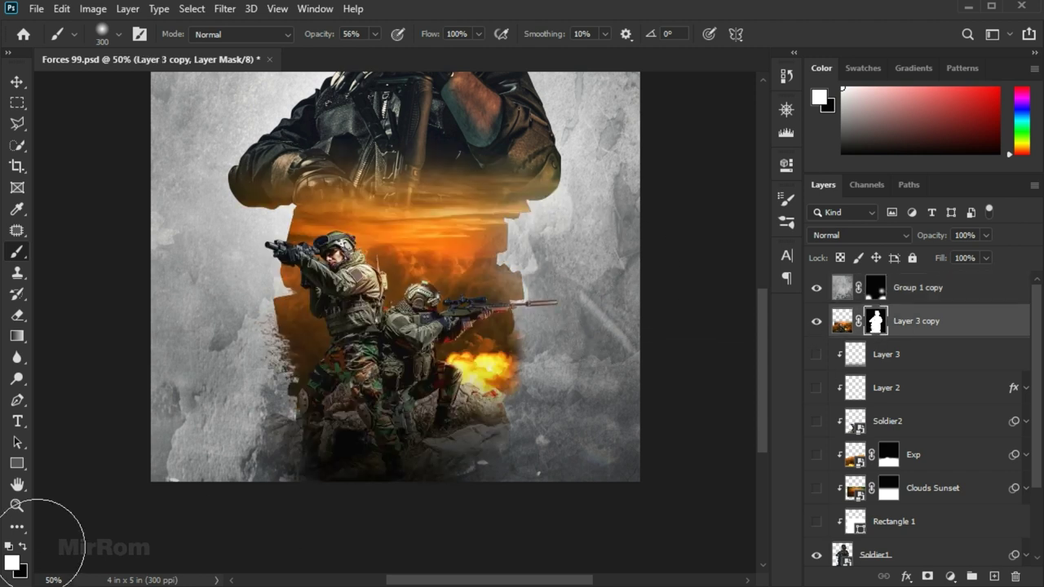
{"action": "left_click", "coordinate": [23, 546]}
{"action": "left_click_drag", "start_coordinate": [568, 326], "coordinate": [532, 247]}
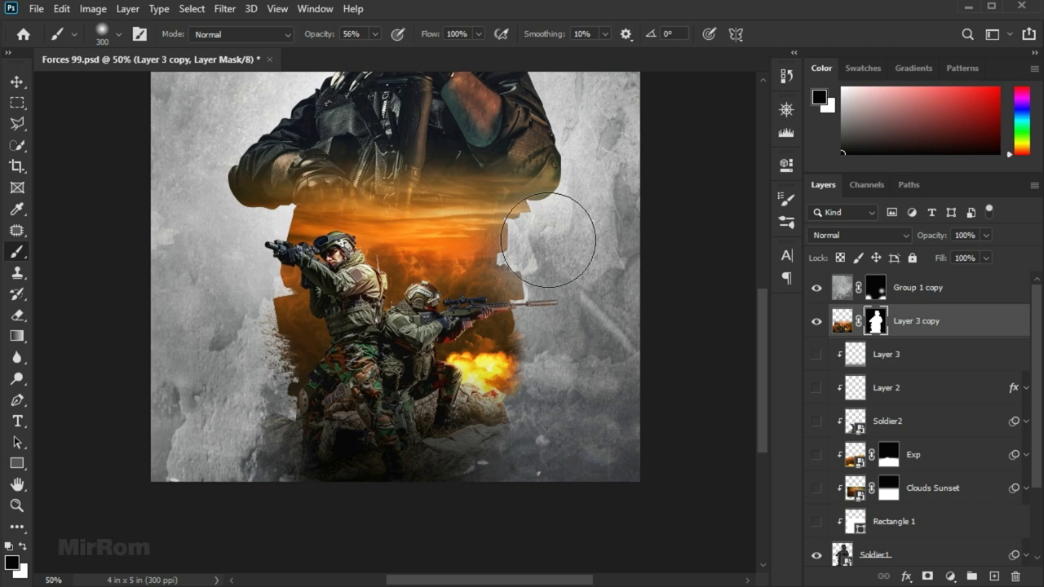
{"action": "key", "text": "v"}
{"action": "scroll", "coordinate": [628, 329], "scroll_direction": "up", "scroll_amount": 2}
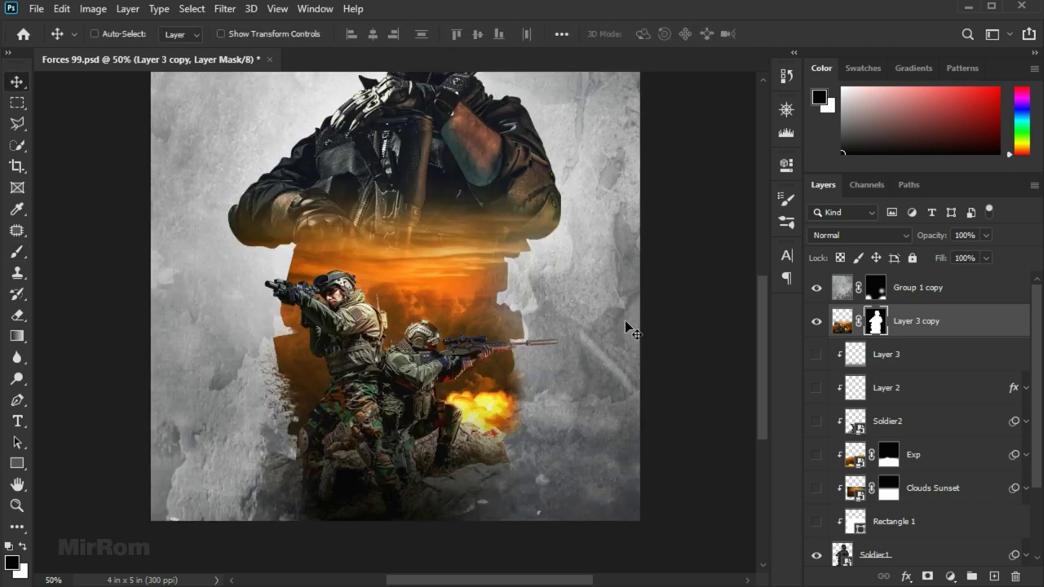
{"action": "key", "text": "ctrl+minus"}
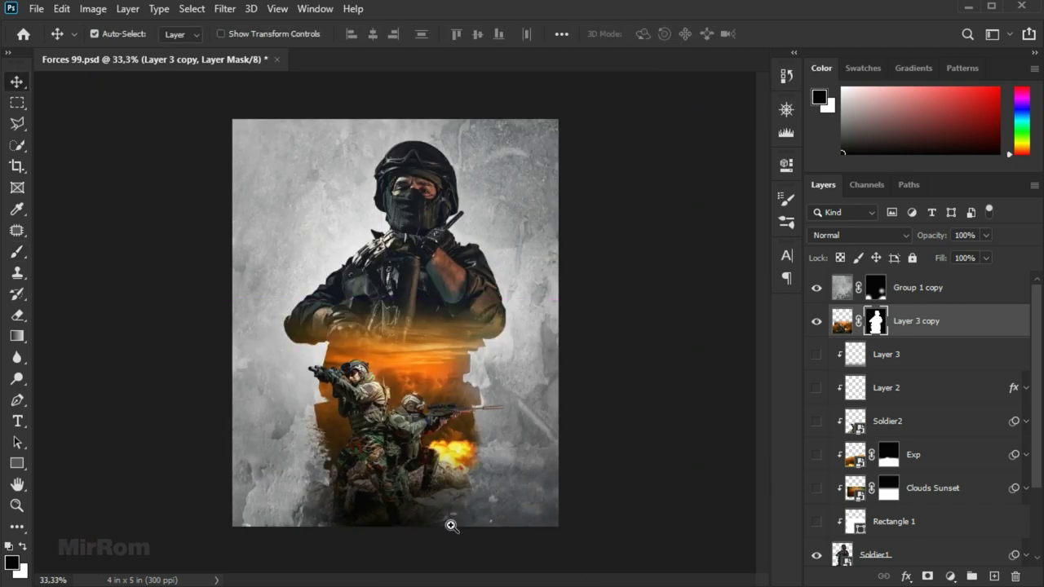
{"action": "key", "text": "ctrl+plus"}
{"action": "scroll", "coordinate": [548, 489], "scroll_direction": "down", "scroll_amount": 2}
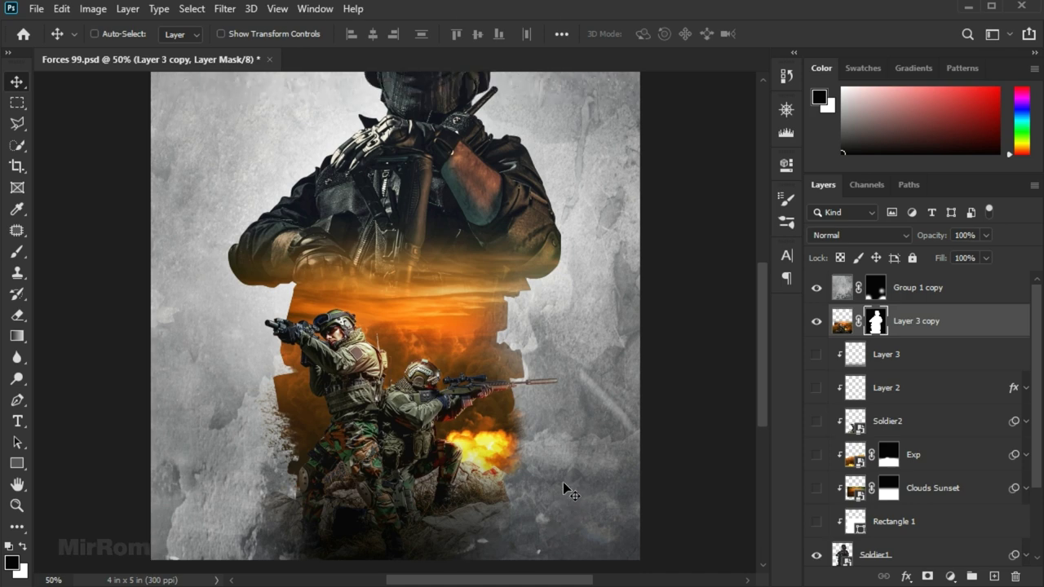
{"action": "key", "text": "ctrl+minus"}
{"action": "left_click", "coordinate": [563, 487], "text": "ctrl"}
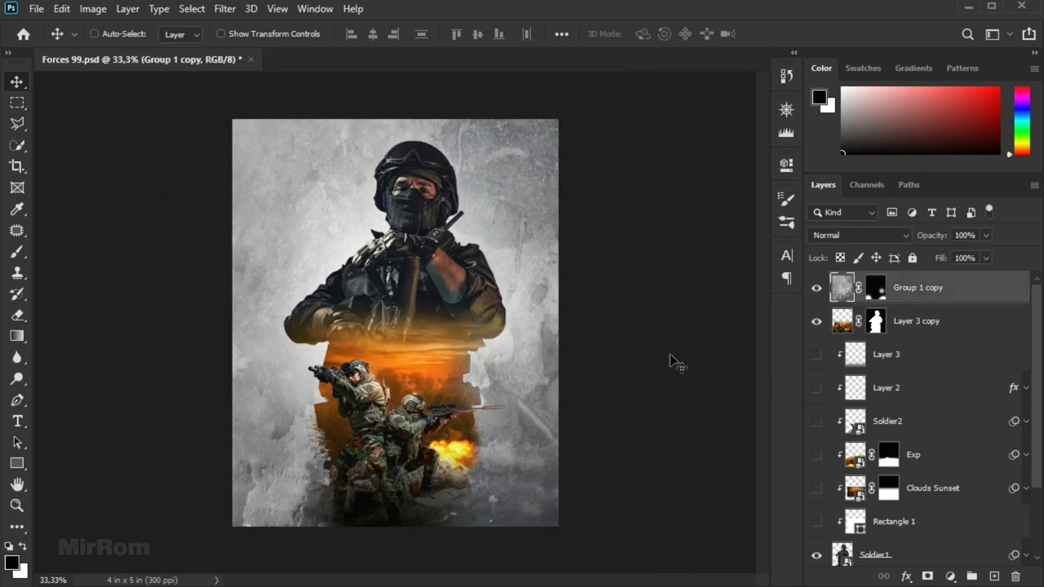
Fade grey texture along the bottom edge using a 500 px white brush at 34% on Group 1 copy's mask.
{"action": "key", "text": "x"}
{"action": "key", "text": "ctrl+plus"}
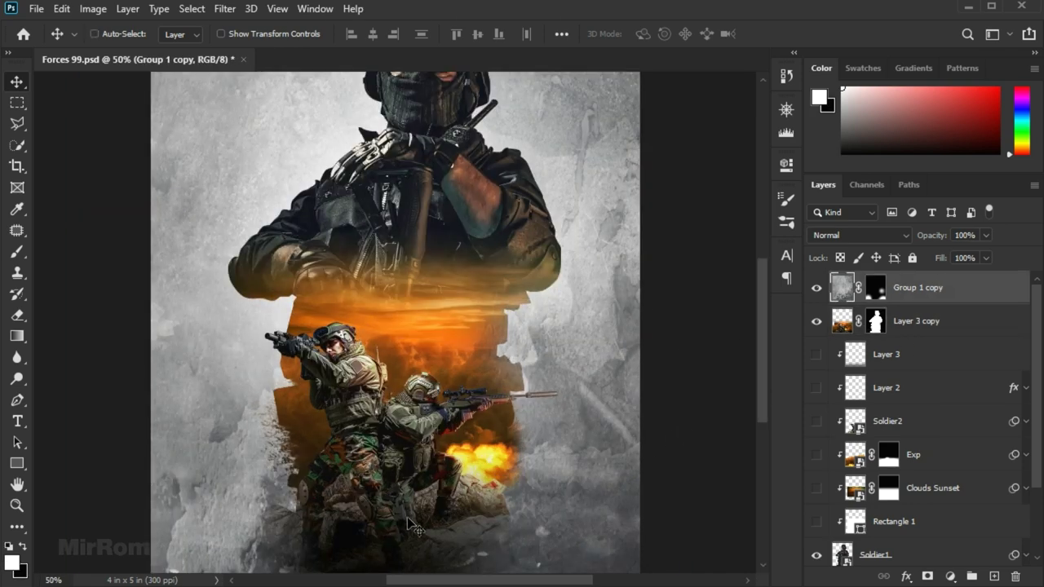
{"action": "scroll", "coordinate": [643, 429], "scroll_direction": "down", "scroll_amount": 2}
{"action": "left_click", "coordinate": [875, 292]}
{"action": "key", "text": "b"}
{"action": "left_click", "coordinate": [374, 34]}
{"action": "scroll", "coordinate": [433, 456], "scroll_direction": "down", "scroll_amount": 3}
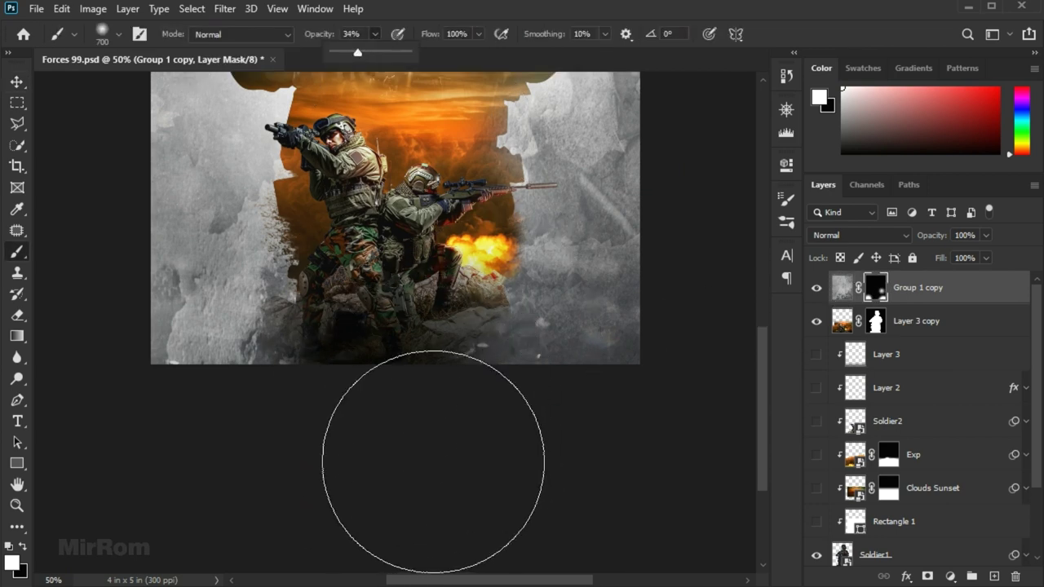
{"action": "key", "text": "bracketleft"}
{"action": "key", "text": "bracketleft"}
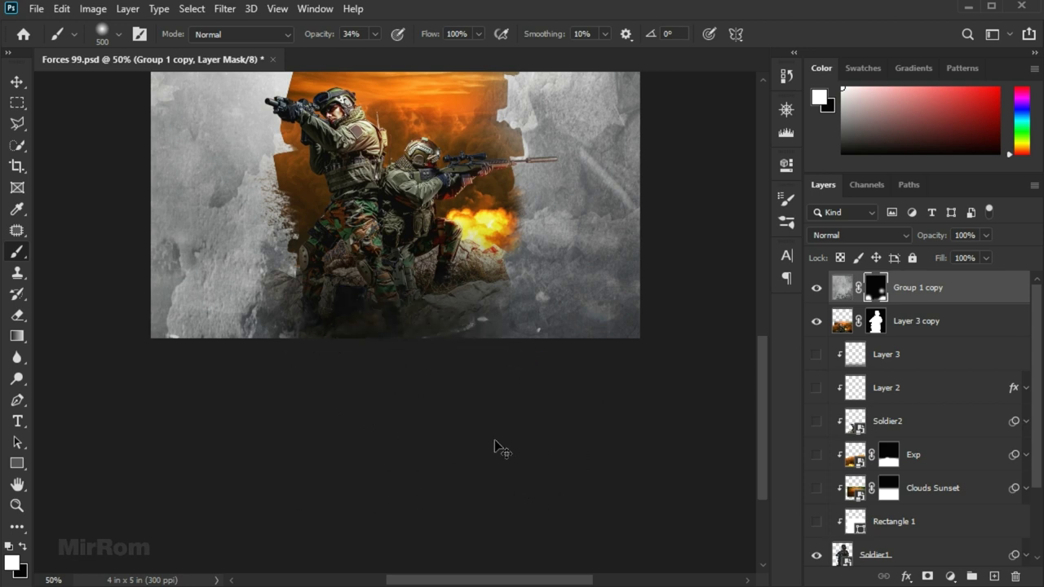
{"action": "scroll", "coordinate": [571, 359], "scroll_direction": "up", "scroll_amount": 1}
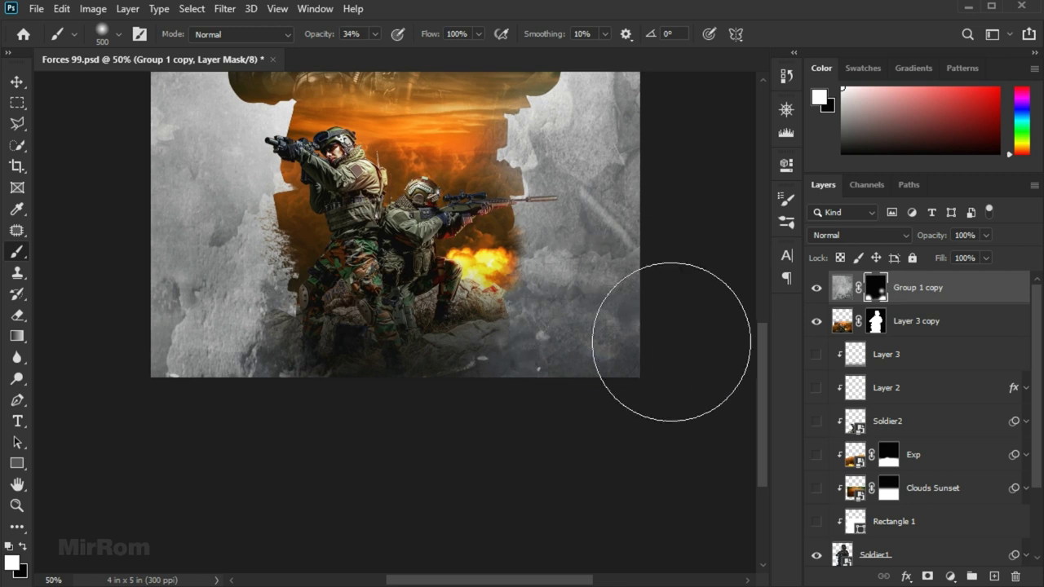
{"action": "scroll", "coordinate": [661, 358], "scroll_direction": "up", "scroll_amount": 3}
{"action": "key", "text": "ctrl+minus"}
{"action": "key", "text": "v"}
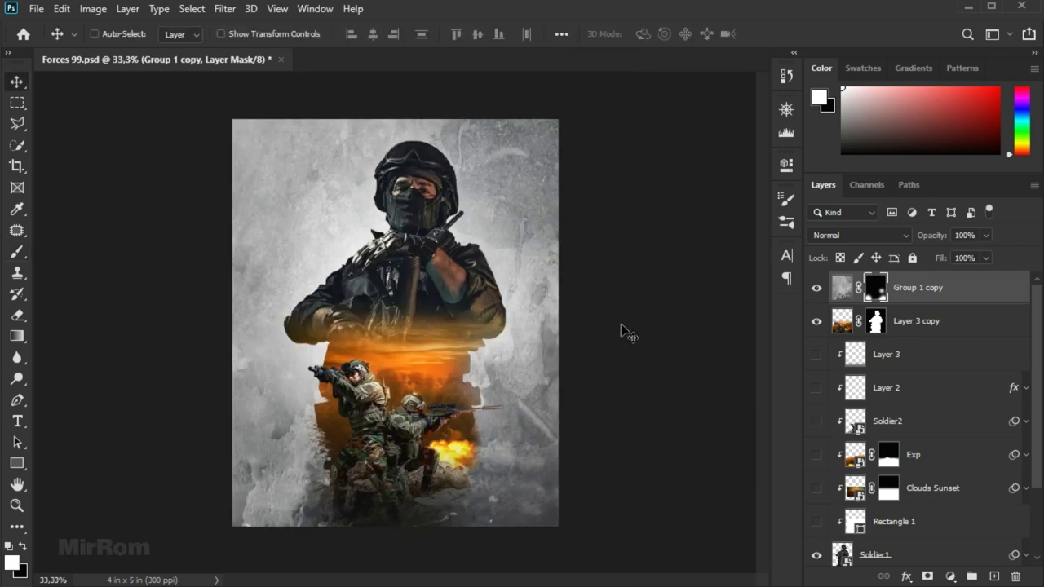
{"action": "left_click", "coordinate": [37, 9]}
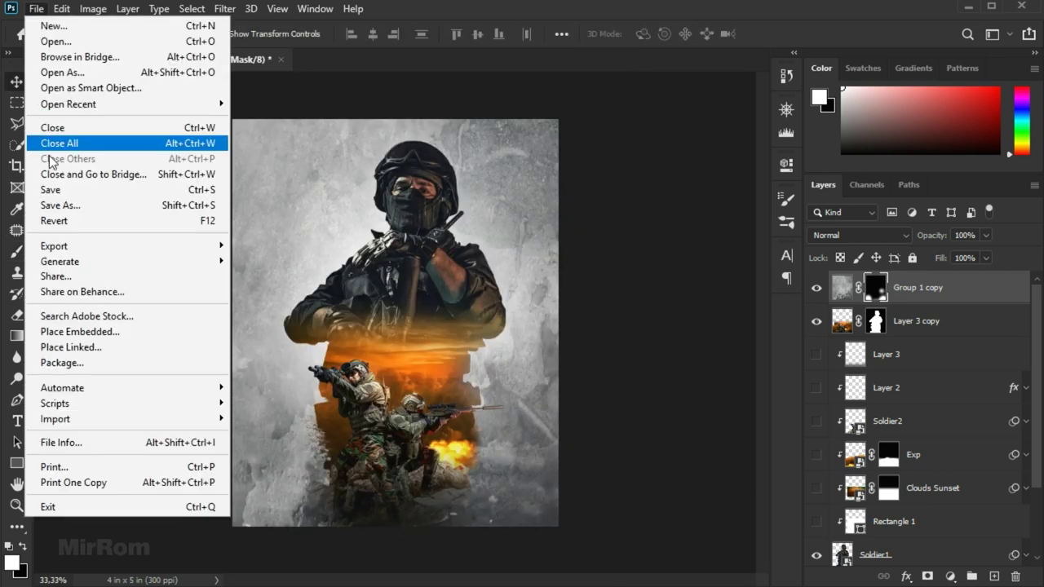
Place the Fire image and rotate, narrow and stretch it over the poster's lower half.
{"action": "left_click", "coordinate": [73, 333]}
{"action": "double_click", "coordinate": [389, 167]}
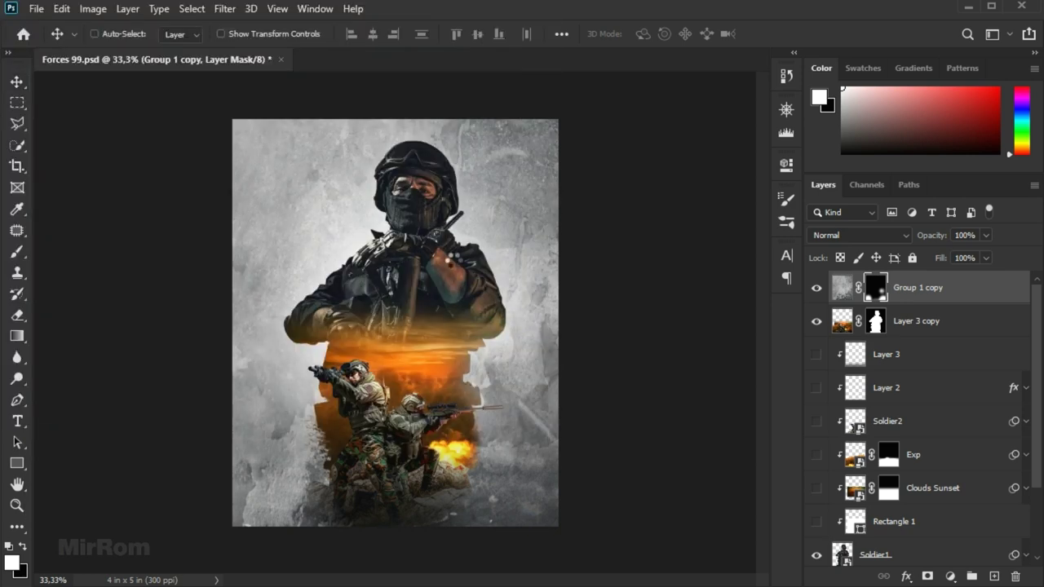
{"action": "left_click_drag", "start_coordinate": [604, 310], "coordinate": [546, 195]}
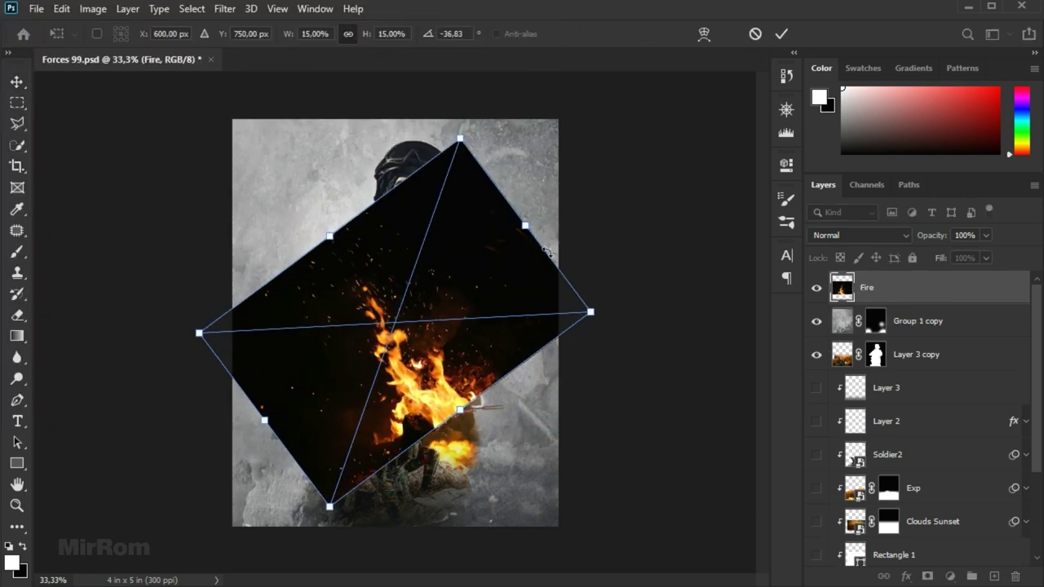
{"action": "left_click_drag", "start_coordinate": [469, 414], "coordinate": [493, 451]}
{"action": "left_click_drag", "start_coordinate": [566, 226], "coordinate": [481, 331]}
{"action": "left_click_drag", "start_coordinate": [592, 280], "coordinate": [570, 489]}
{"action": "left_click_drag", "start_coordinate": [491, 477], "coordinate": [559, 543]}
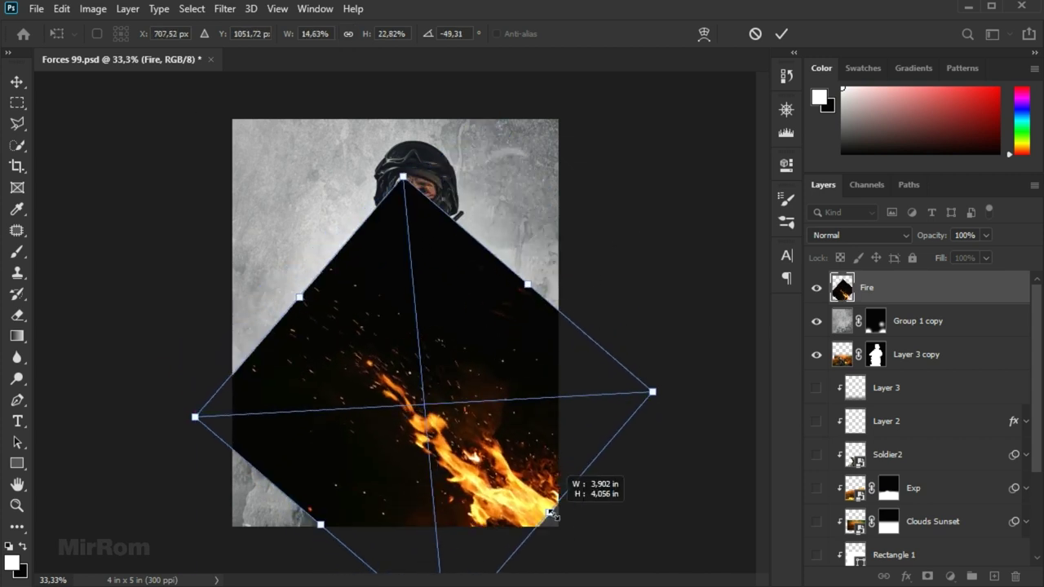
{"action": "left_click_drag", "start_coordinate": [549, 300], "coordinate": [565, 287]}
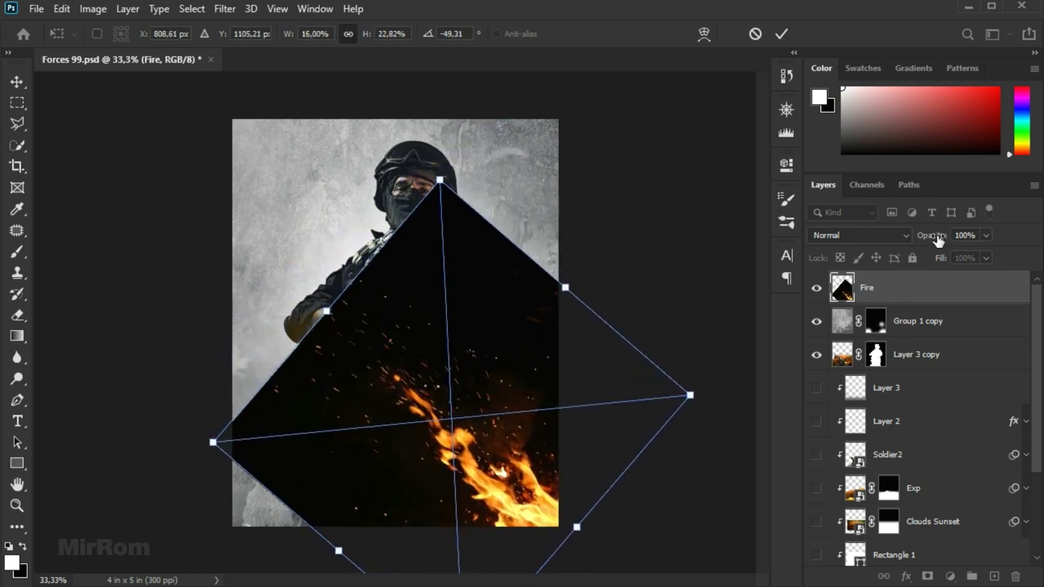
Finish sizing the fire at 84% opacity, commit the transform, and blend it in Screen mode.
{"action": "left_click_drag", "start_coordinate": [932, 235], "coordinate": [925, 239]}
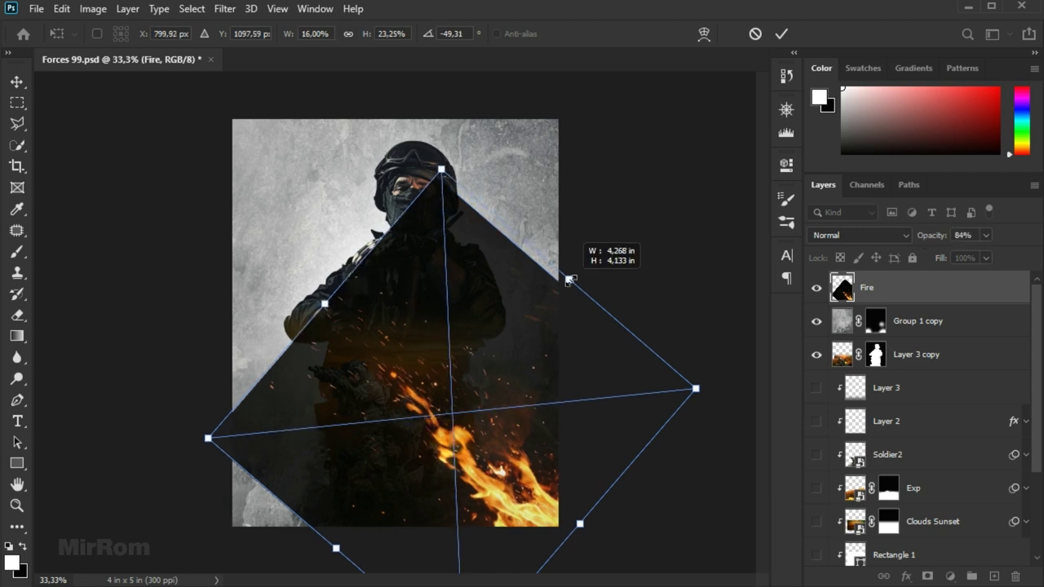
{"action": "left_click_drag", "start_coordinate": [564, 286], "coordinate": [533, 321]}
{"action": "left_click_drag", "start_coordinate": [649, 281], "coordinate": [661, 293]}
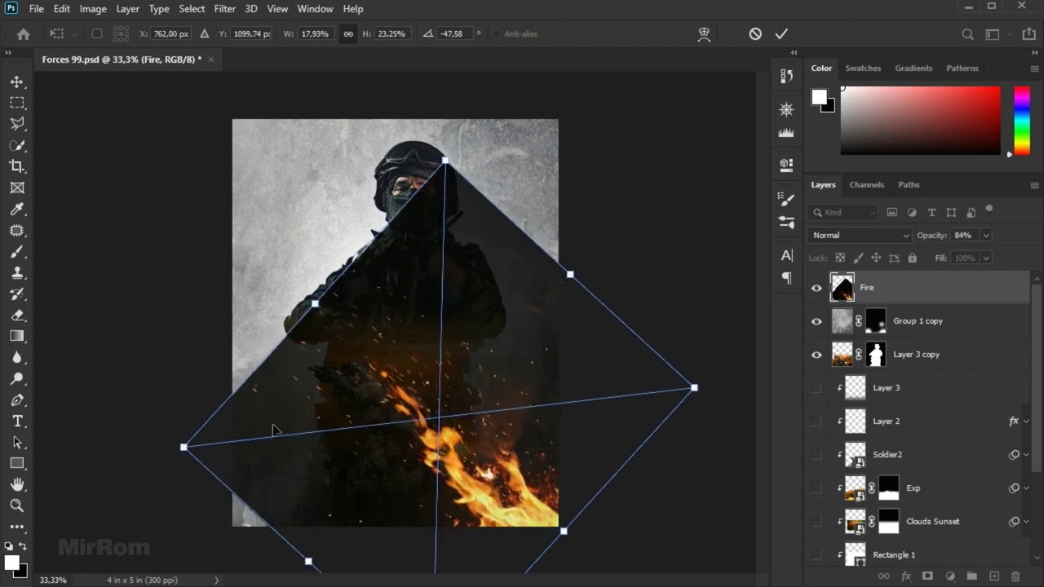
{"action": "left_click_drag", "start_coordinate": [184, 446], "coordinate": [168, 443]}
{"action": "left_click_drag", "start_coordinate": [558, 338], "coordinate": [558, 326]}
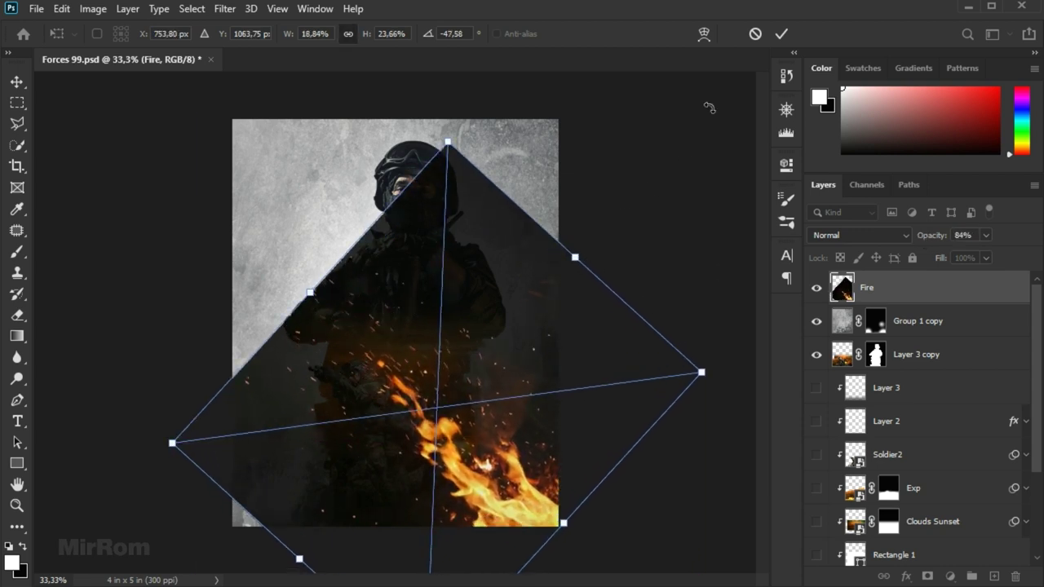
{"action": "left_click", "coordinate": [781, 34]}
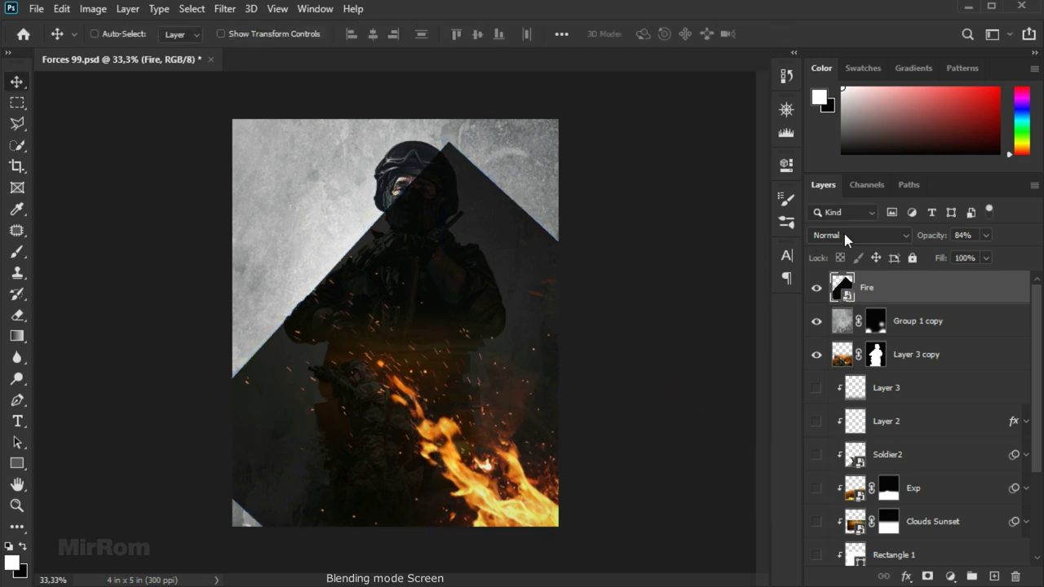
{"action": "left_click", "coordinate": [844, 237]}
{"action": "left_click", "coordinate": [847, 317]}
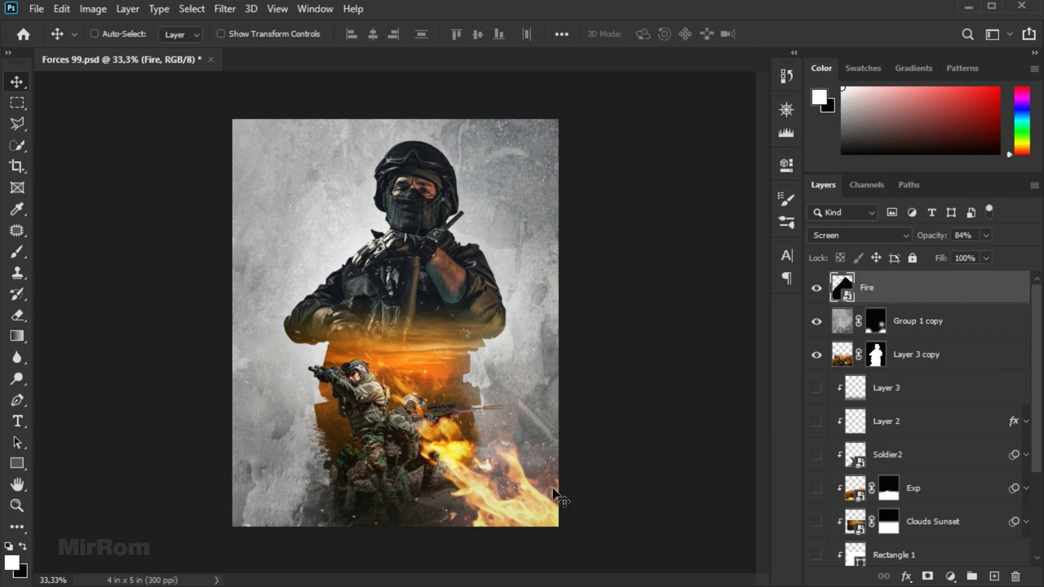
Nudge the fire, restore it to 100% opacity, and add a layer mask.
{"action": "left_click_drag", "start_coordinate": [527, 499], "coordinate": [544, 513]}
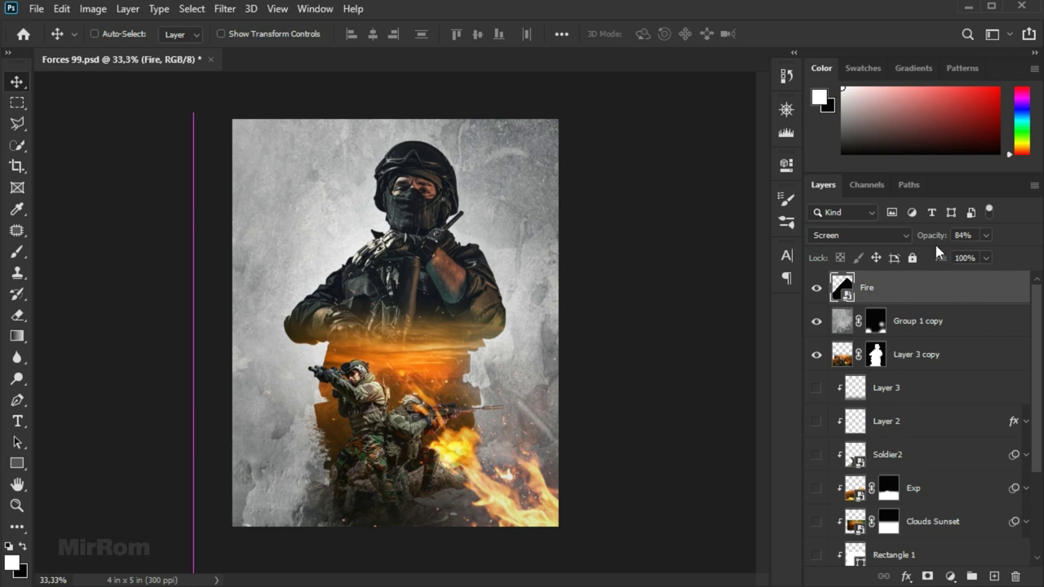
{"action": "left_click_drag", "start_coordinate": [934, 235], "coordinate": [1004, 241]}
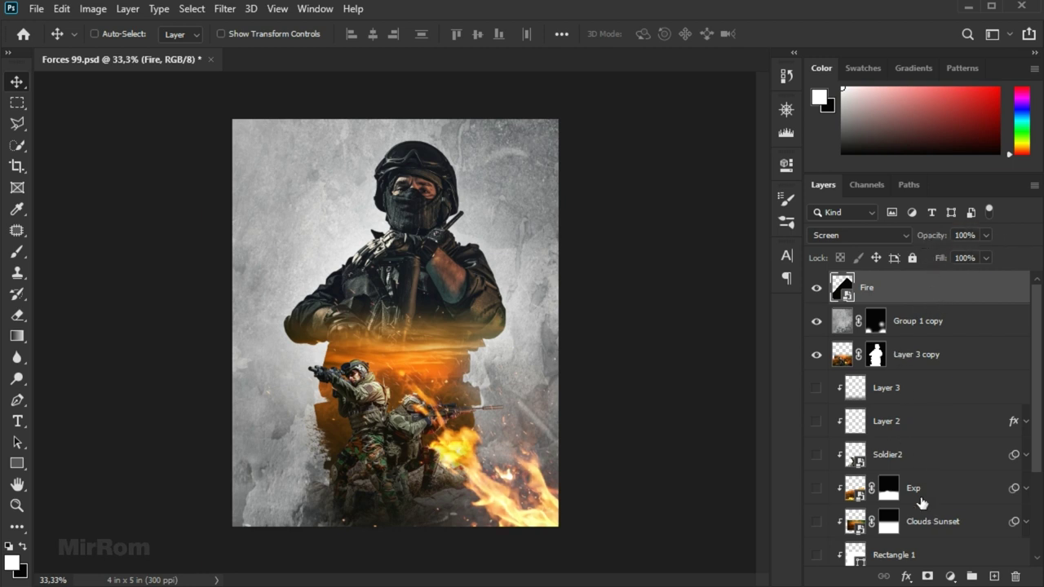
{"action": "left_click", "coordinate": [927, 576]}
{"action": "key", "text": "b"}
{"action": "key", "text": "x"}
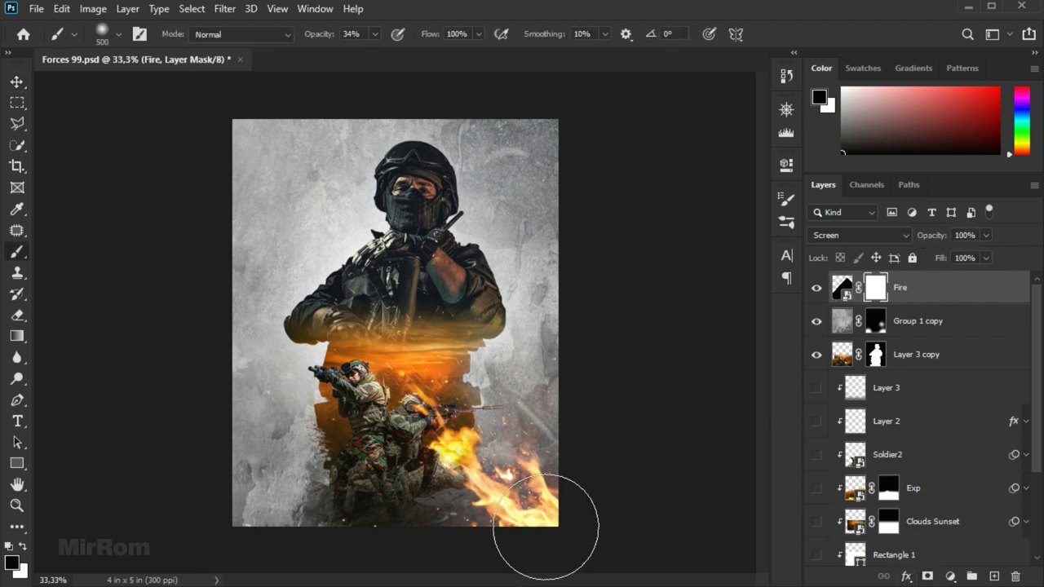
Paint black on the Fire mask to hide the lower-right flames and the rifle's spark glow.
{"action": "key", "text": "bracketleft"}
{"action": "key", "text": "bracketleft"}
{"action": "key", "text": "bracketleft"}
{"action": "mouse_move", "coordinate": [563, 531]}
{"action": "left_mouse_down"}
{"action": "mouse_move", "coordinate": [517, 508]}
{"action": "mouse_move", "coordinate": [544, 517]}
{"action": "mouse_move", "coordinate": [533, 507]}
{"action": "mouse_move", "coordinate": [547, 456]}
{"action": "mouse_move", "coordinate": [457, 521]}
{"action": "mouse_move", "coordinate": [459, 455]}
{"action": "mouse_move", "coordinate": [446, 441]}
{"action": "left_mouse_up"}
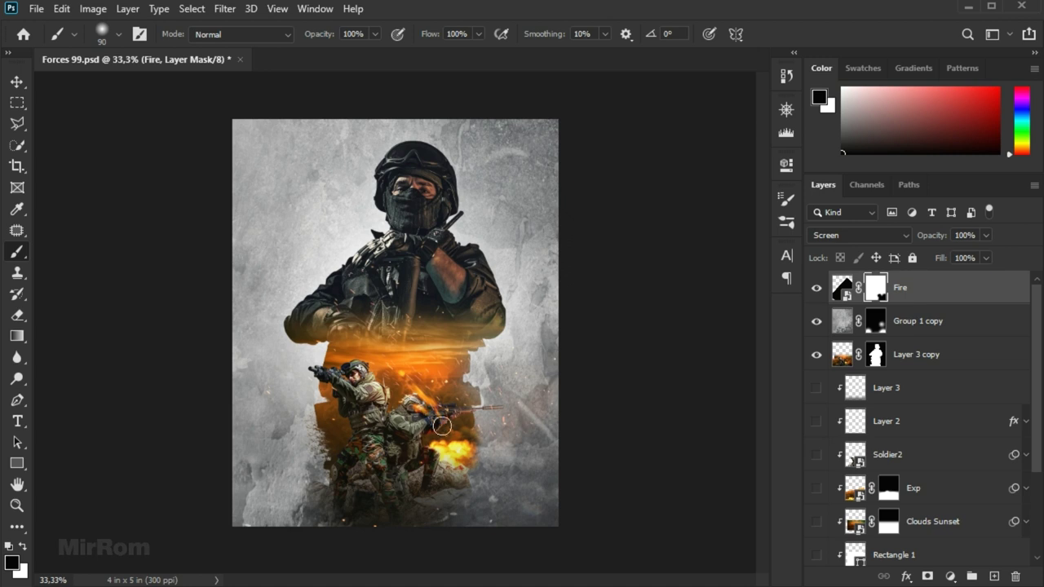
{"action": "scroll", "coordinate": [426, 420], "scroll_direction": "up", "scroll_amount": 1}
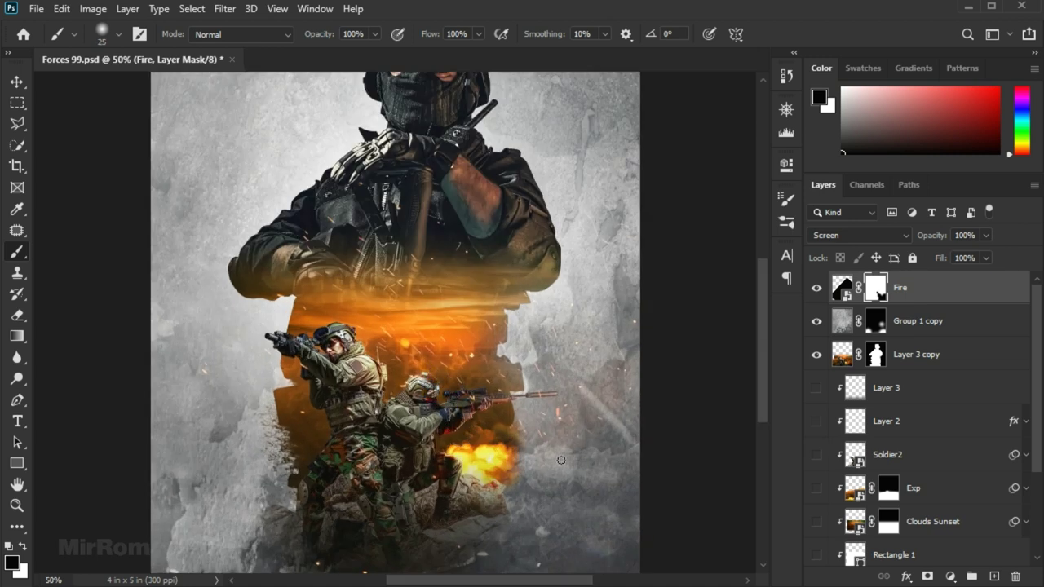
{"action": "scroll", "coordinate": [560, 460], "scroll_direction": "down", "scroll_amount": 1}
{"action": "left_click_drag", "start_coordinate": [569, 399], "coordinate": [563, 406]}
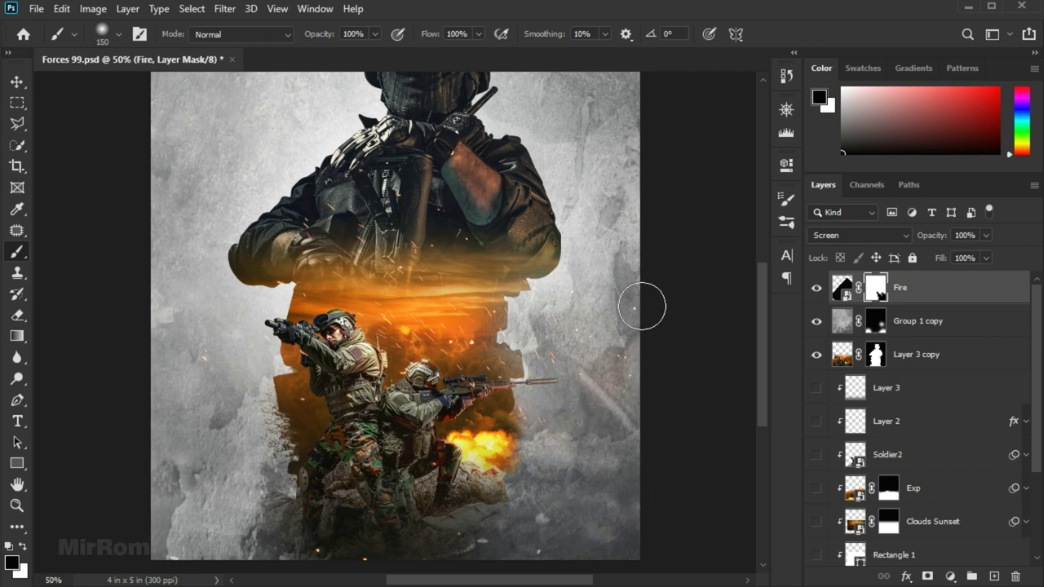
{"action": "key", "text": "v"}
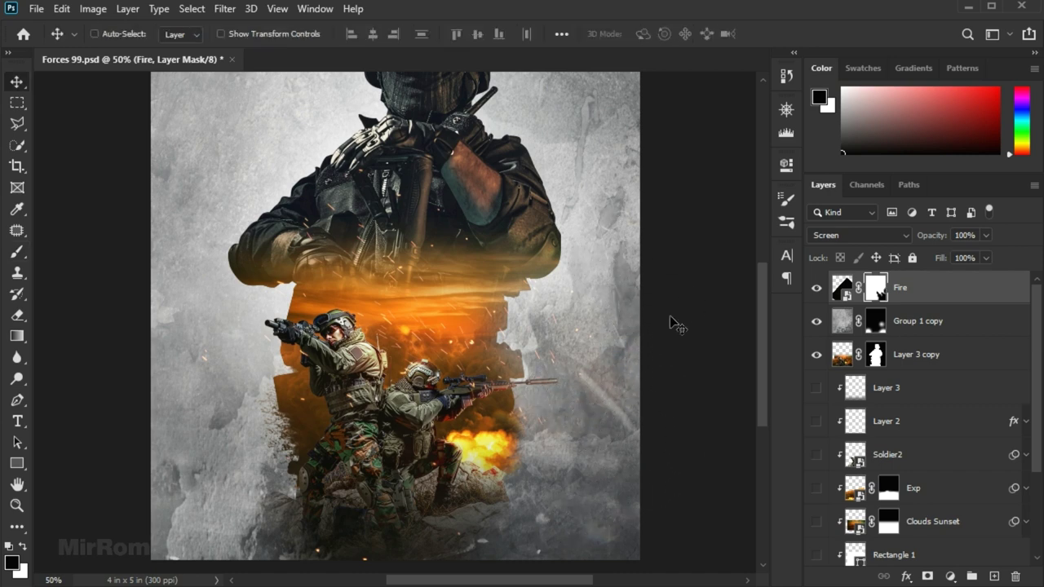
{"action": "left_click", "coordinate": [840, 302]}
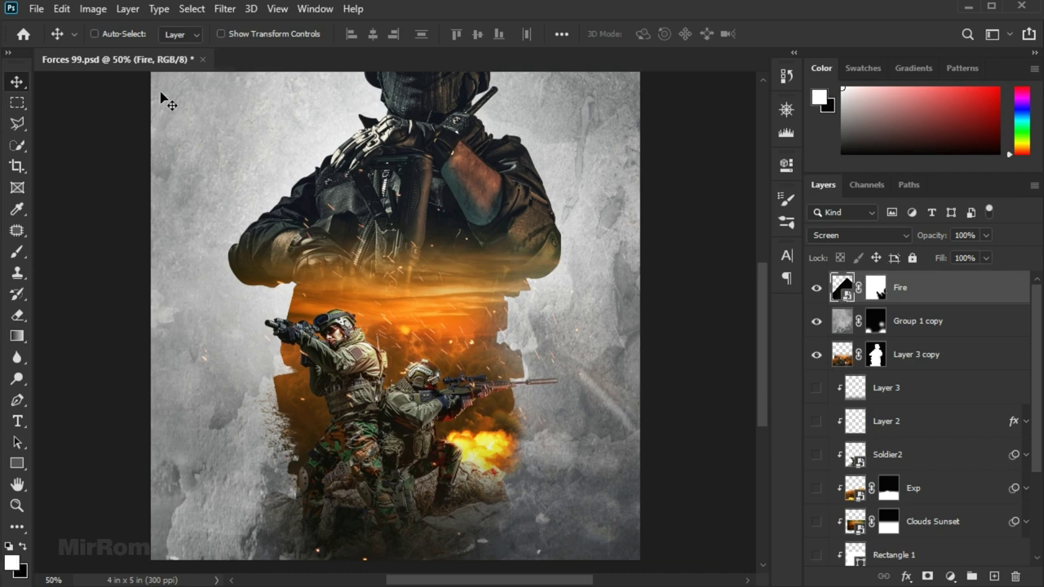
{"action": "left_click", "coordinate": [93, 9]}
{"action": "mouse_move", "coordinate": [118, 50]}
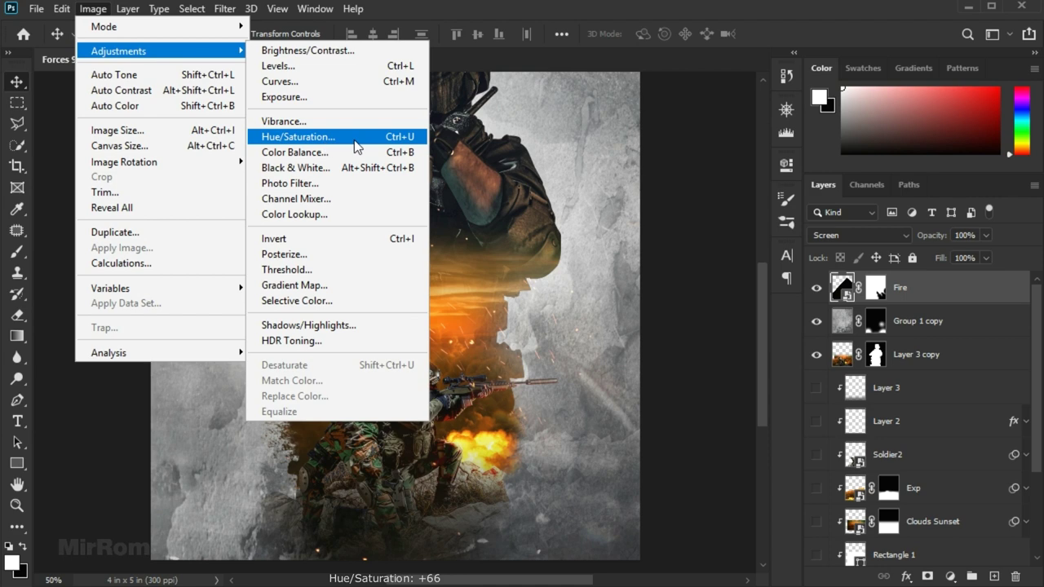
Apply a Hue/Saturation smart filter with saturation +66 to Fire and collapse its filter list.
{"action": "left_click", "coordinate": [314, 137]}
{"action": "left_click_drag", "start_coordinate": [482, 89], "coordinate": [595, 102]}
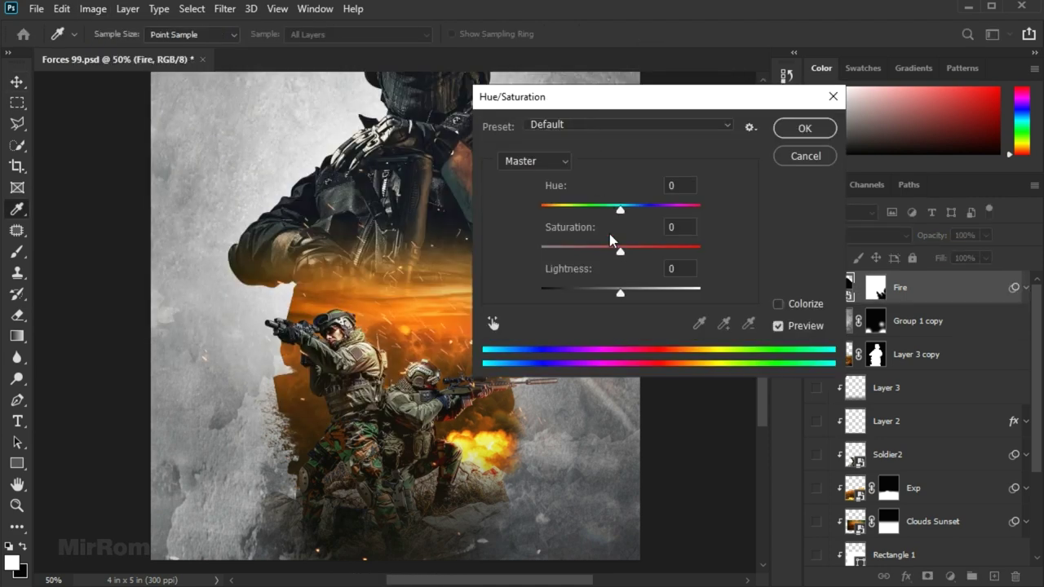
{"action": "left_click_drag", "start_coordinate": [633, 251], "coordinate": [643, 253]}
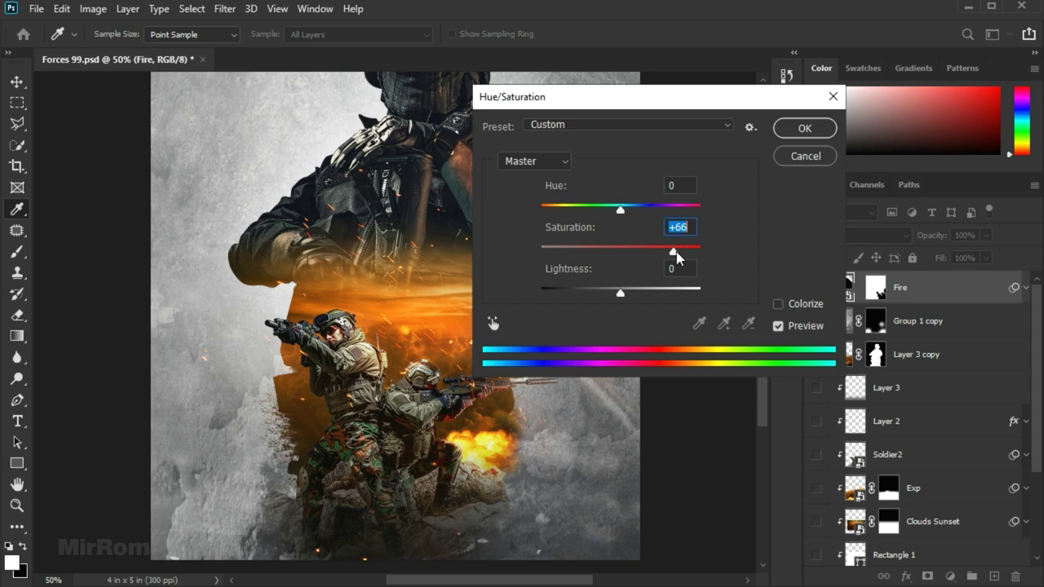
{"action": "left_click", "coordinate": [795, 131]}
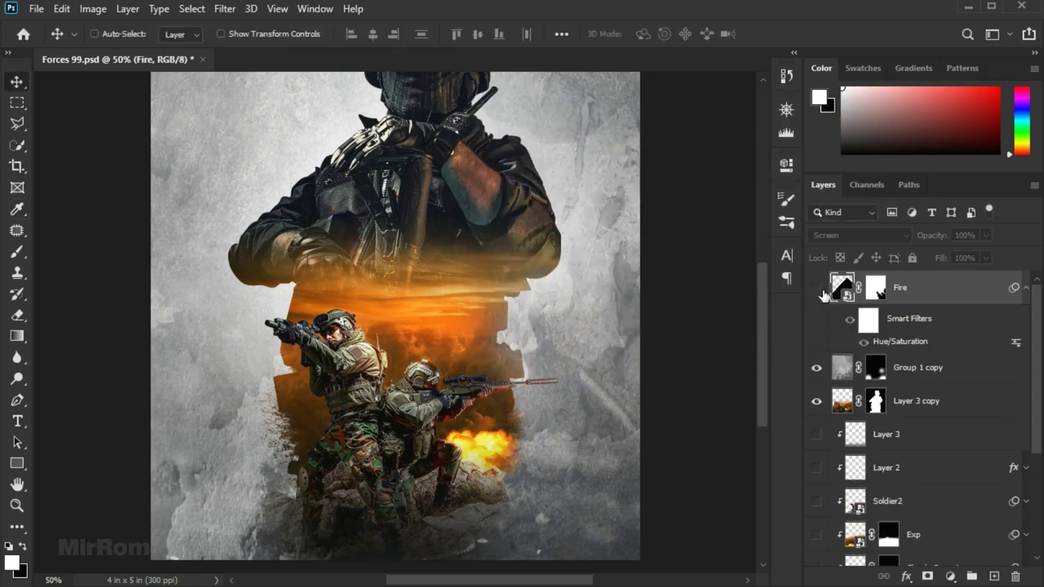
{"action": "left_click", "coordinate": [875, 287]}
{"action": "key", "text": "x"}
{"action": "key", "text": "b"}
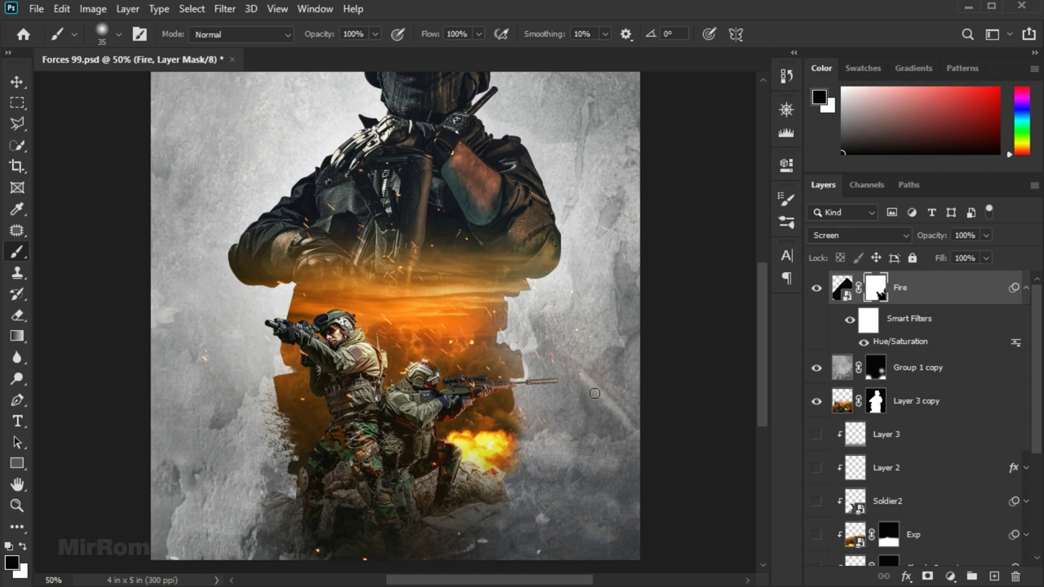
{"action": "key", "text": "v"}
{"action": "key", "text": "ctrl+minus"}
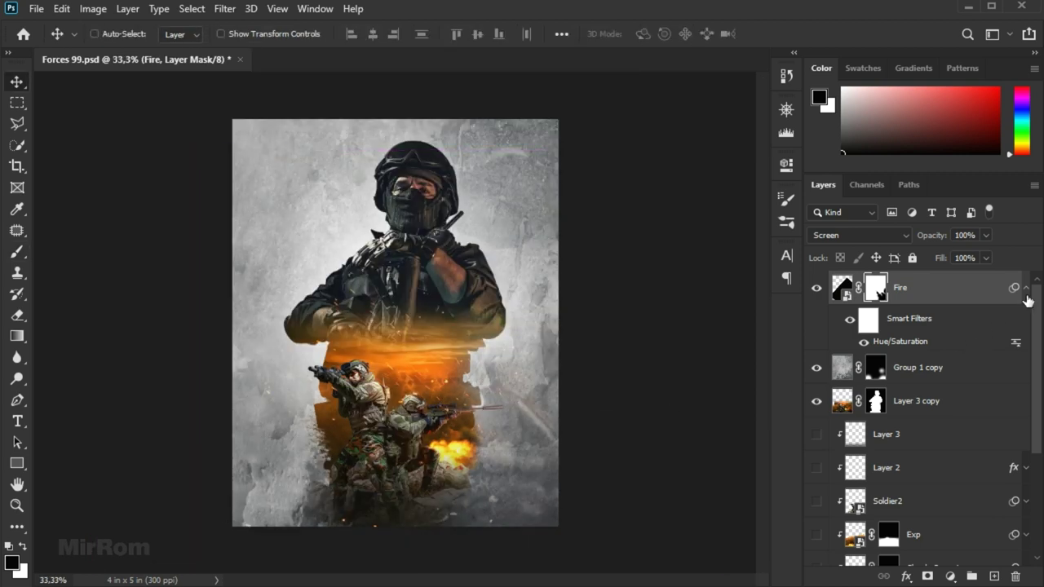
{"action": "left_click", "coordinate": [1026, 289]}
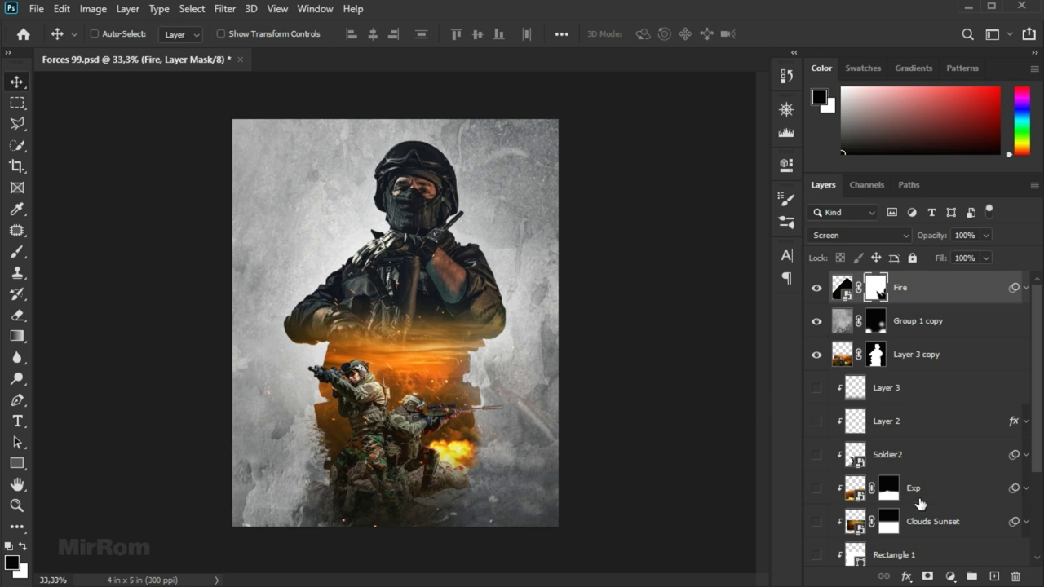
{"action": "left_click", "coordinate": [993, 576]}
Try a large white brush glow, undo it, and drop Layer 4's fill to 0%.
{"action": "key", "text": "x"}
{"action": "key", "text": "b"}
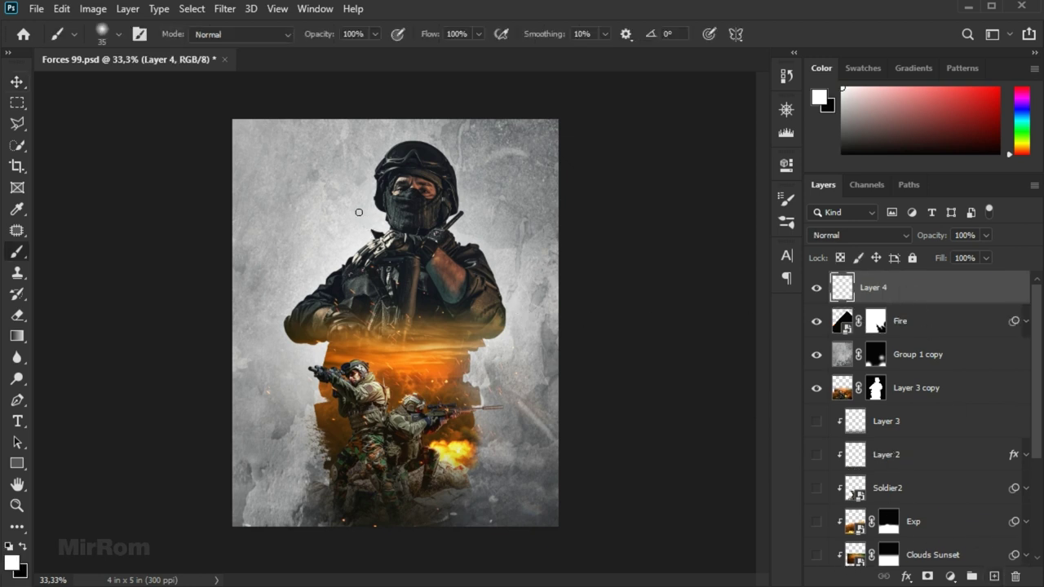
{"action": "key", "text": "bracketright"}
{"action": "key", "text": "bracketright"}
{"action": "key", "text": "bracketright"}
{"action": "key", "text": "bracketright"}
{"action": "key", "text": "bracketright"}
{"action": "key", "text": "bracketright"}
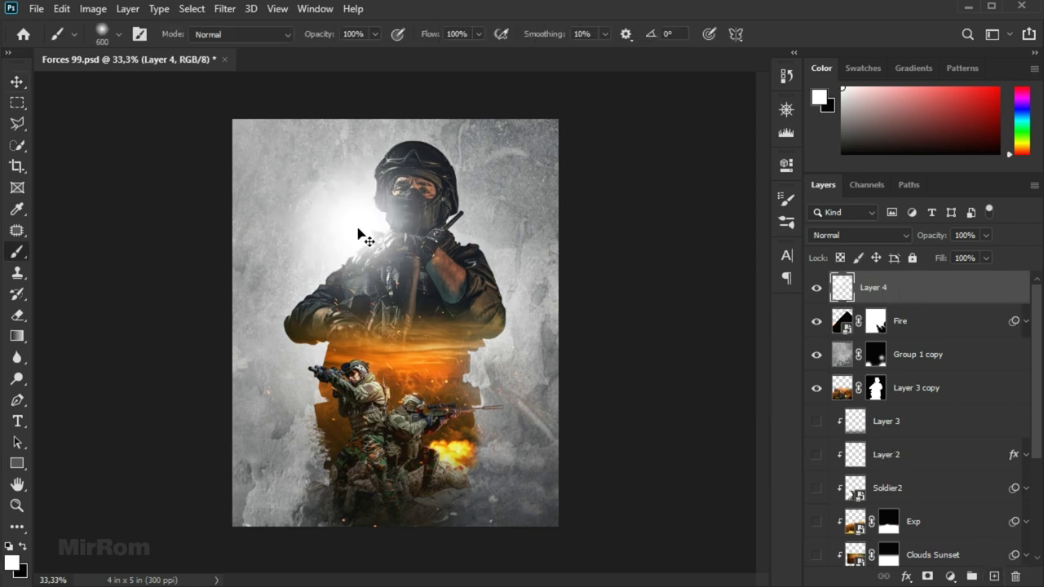
{"action": "left_click", "coordinate": [367, 219]}
{"action": "key", "text": "ctrl+z"}
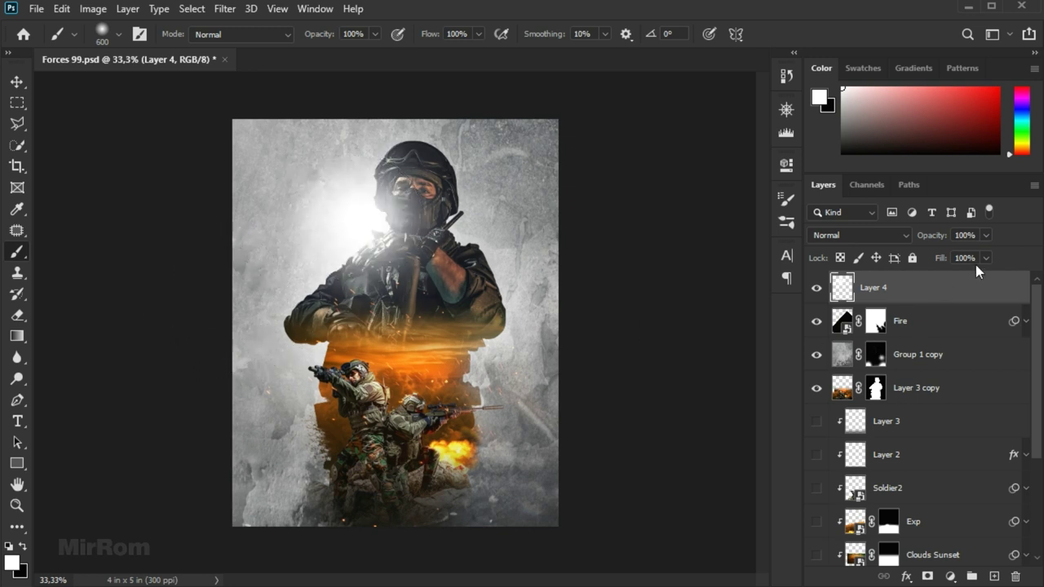
{"action": "mouse_move", "coordinate": [953, 277]}
{"action": "left_mouse_down"}
{"action": "mouse_move", "coordinate": [895, 287]}
{"action": "mouse_move", "coordinate": [907, 282]}
{"action": "left_mouse_up"}
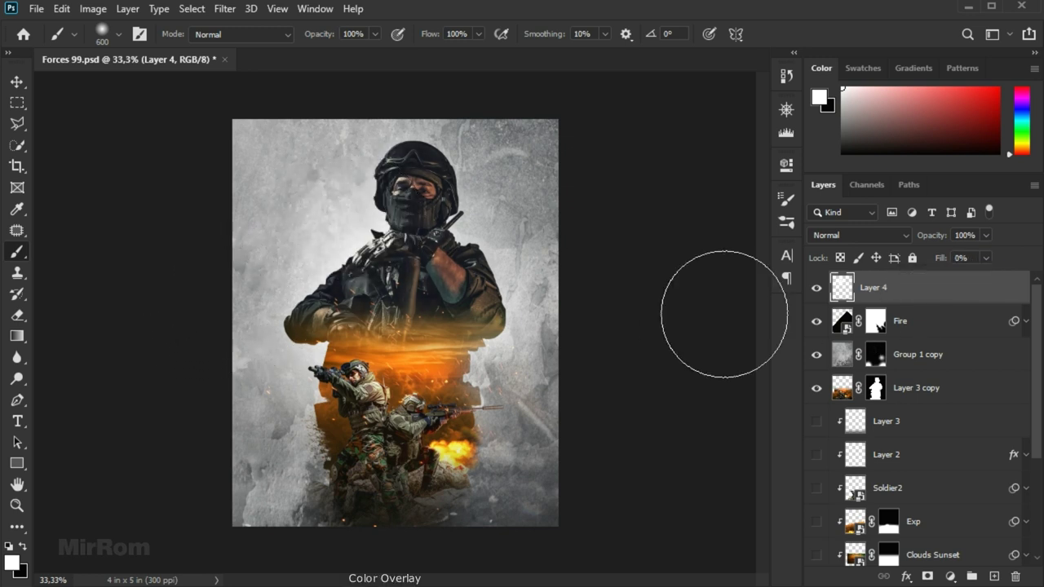
{"action": "key", "text": "v"}
Add a Color Dodge colour overlay in b69971 to Layer 4.
{"action": "left_click", "coordinate": [905, 577]}
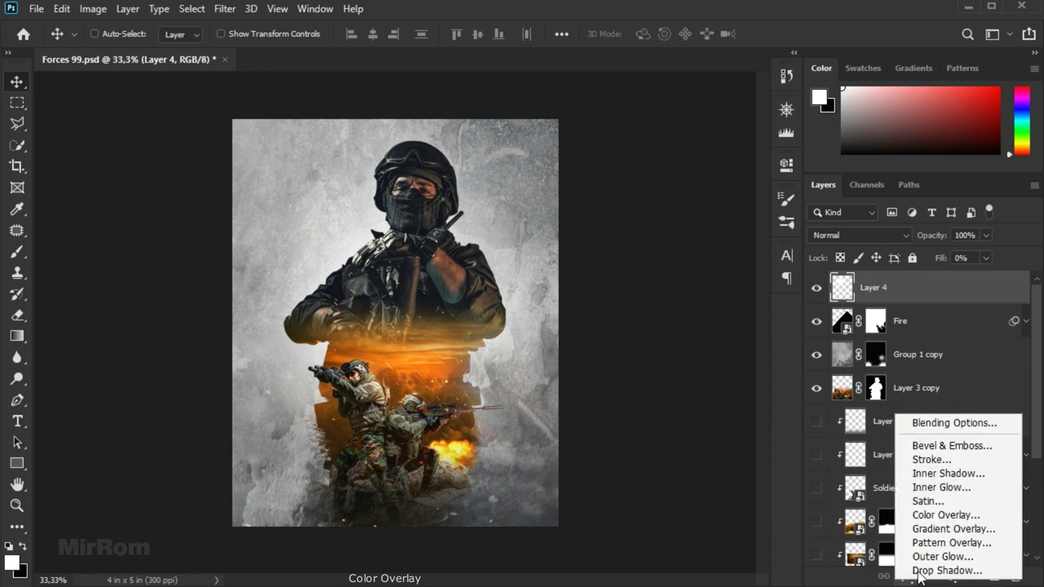
{"action": "left_click", "coordinate": [938, 514]}
{"action": "left_click_drag", "start_coordinate": [482, 127], "coordinate": [565, 132]}
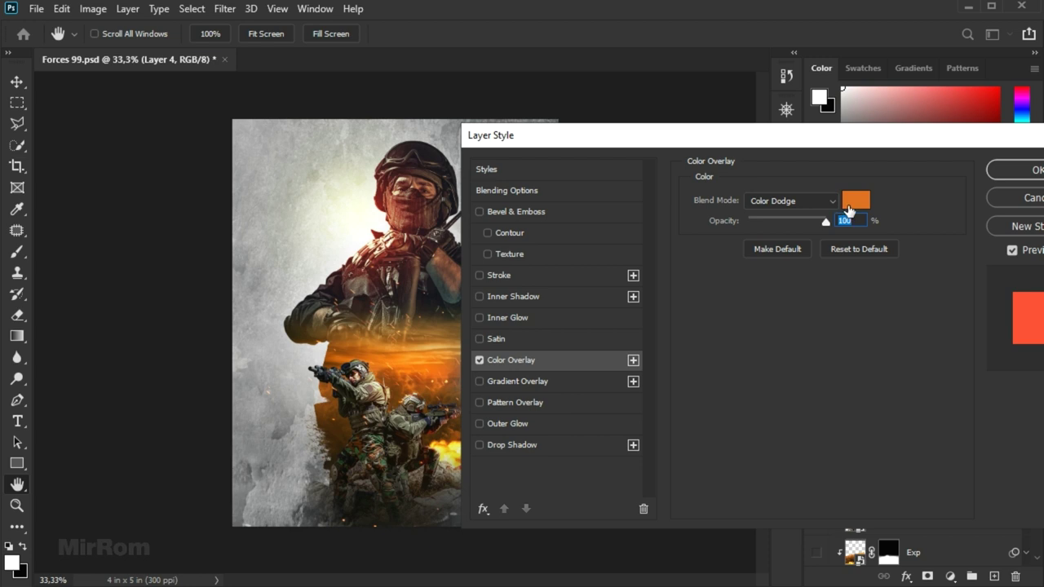
{"action": "left_click", "coordinate": [849, 210]}
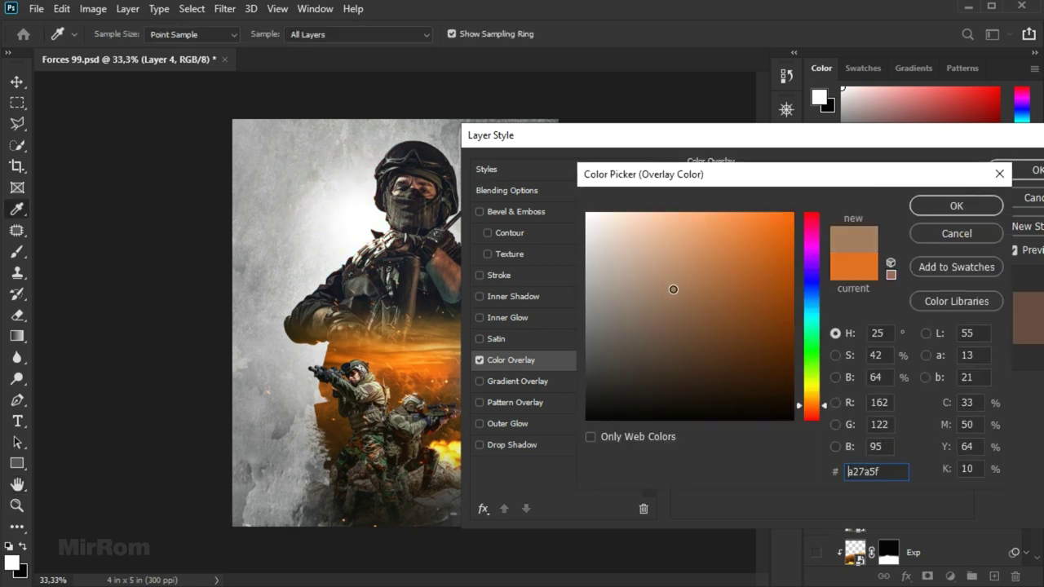
{"action": "left_click", "coordinate": [676, 272]}
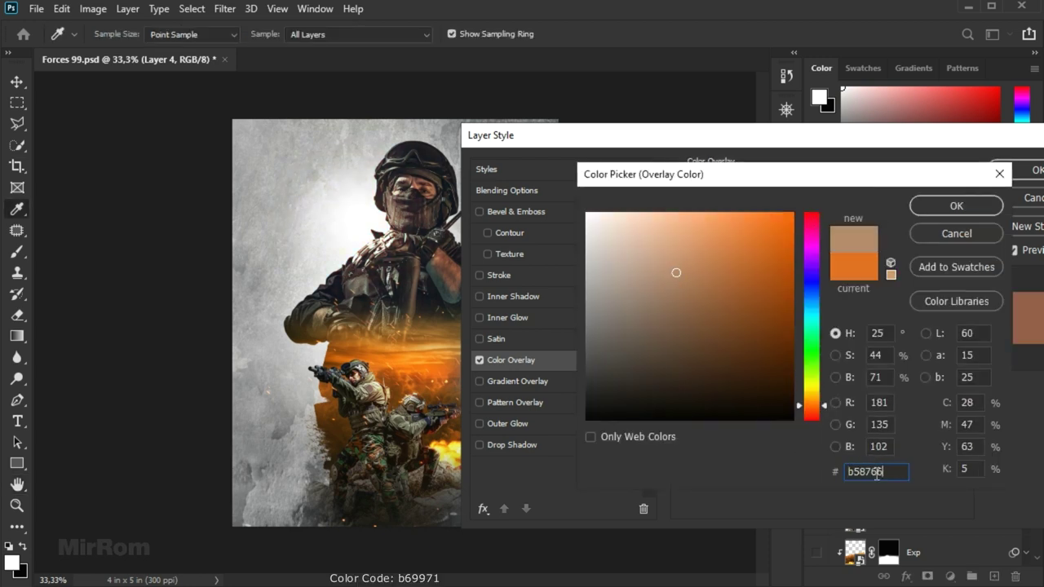
{"action": "type", "text": "b69971"}
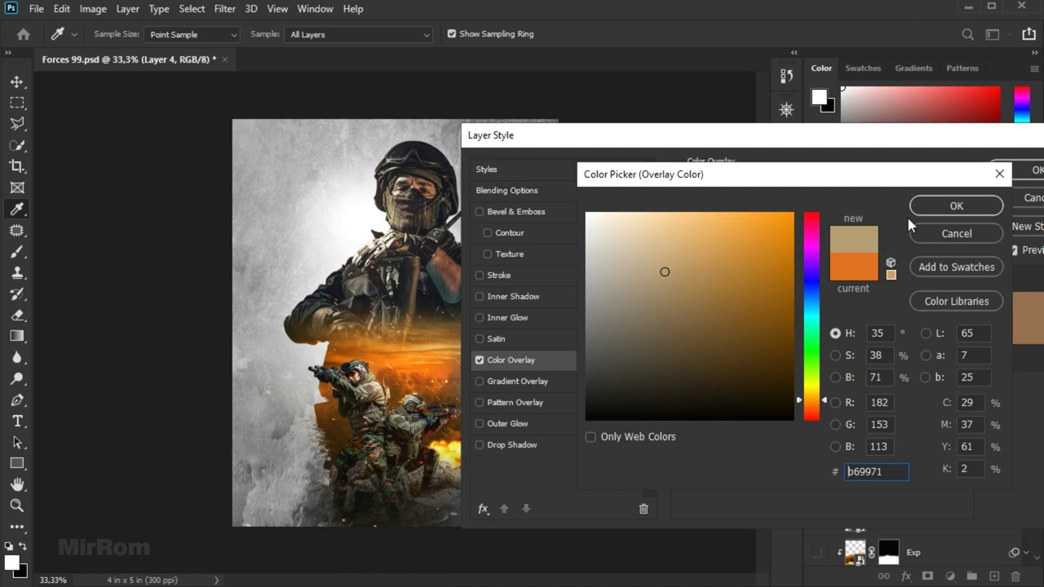
{"action": "left_click", "coordinate": [924, 208]}
{"action": "left_click", "coordinate": [1003, 171]}
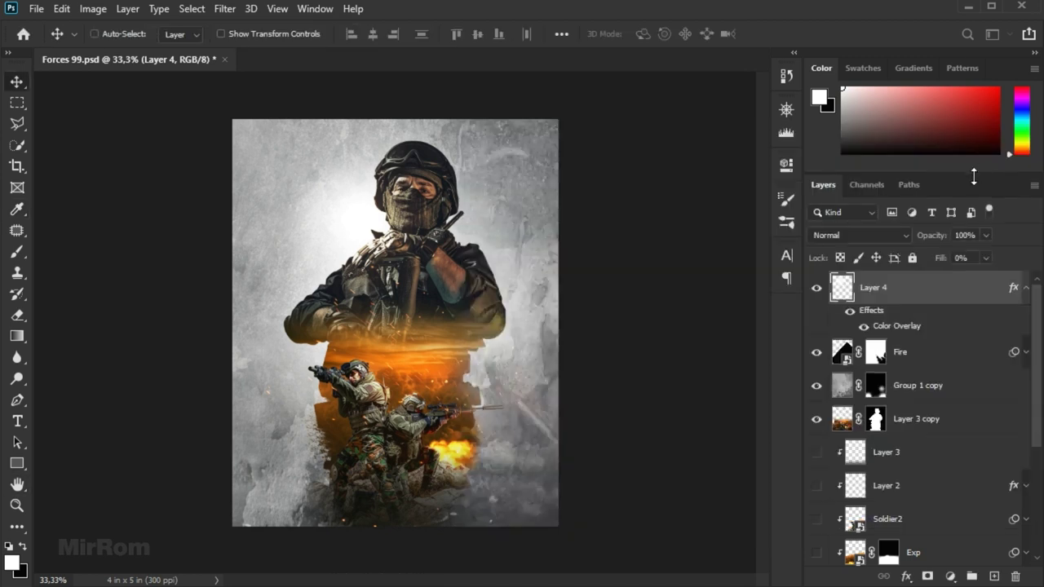
Duplicate Layer 4 and shrink the copy to about 68% over the fire.
{"action": "left_click", "coordinate": [1025, 289]}
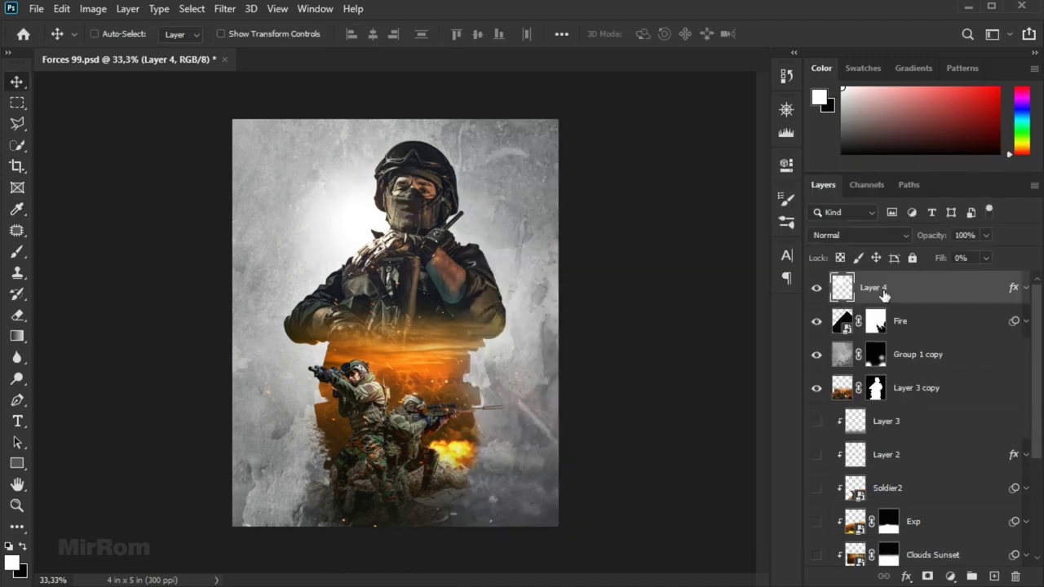
{"action": "key", "text": "ctrl+j"}
{"action": "left_click_drag", "start_coordinate": [380, 235], "coordinate": [551, 316]}
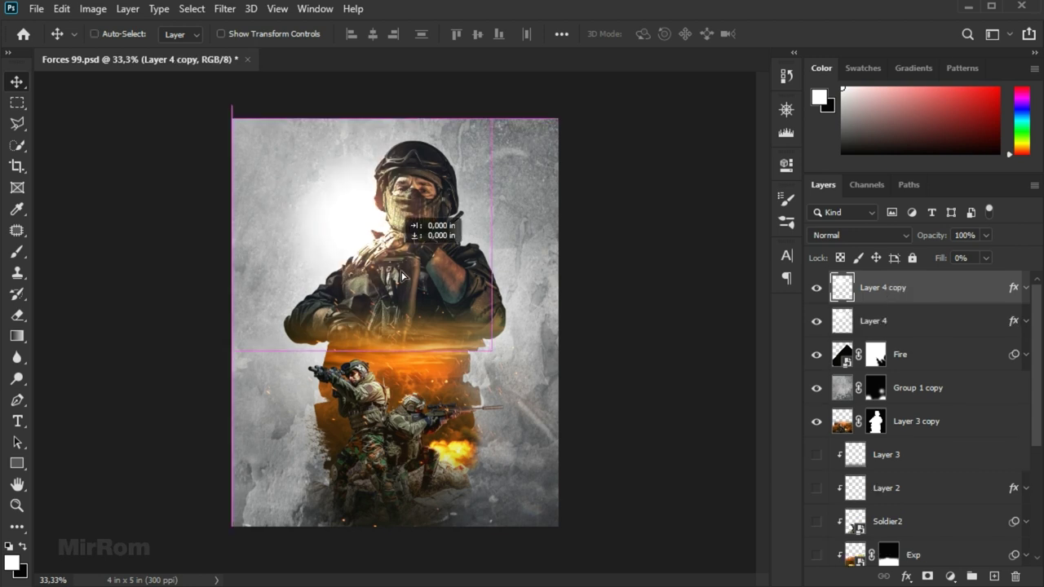
{"action": "key", "text": "ctrl+t"}
{"action": "left_click_drag", "start_coordinate": [584, 251], "coordinate": [501, 329]}
{"action": "left_click_drag", "start_coordinate": [466, 387], "coordinate": [500, 363]}
Fine-tune the copy's size and position, commit it, and toggle Layer 4 to compare.
{"action": "left_click_drag", "start_coordinate": [526, 453], "coordinate": [539, 462]}
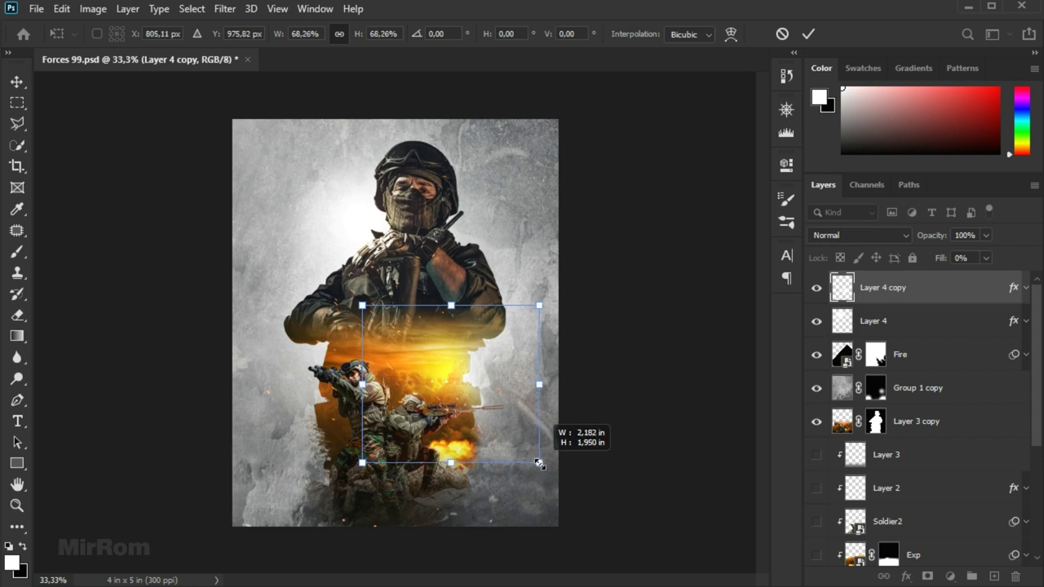
{"action": "left_click_drag", "start_coordinate": [502, 425], "coordinate": [469, 397]}
{"action": "left_click_drag", "start_coordinate": [361, 298], "coordinate": [355, 296]}
{"action": "key", "text": "Return"}
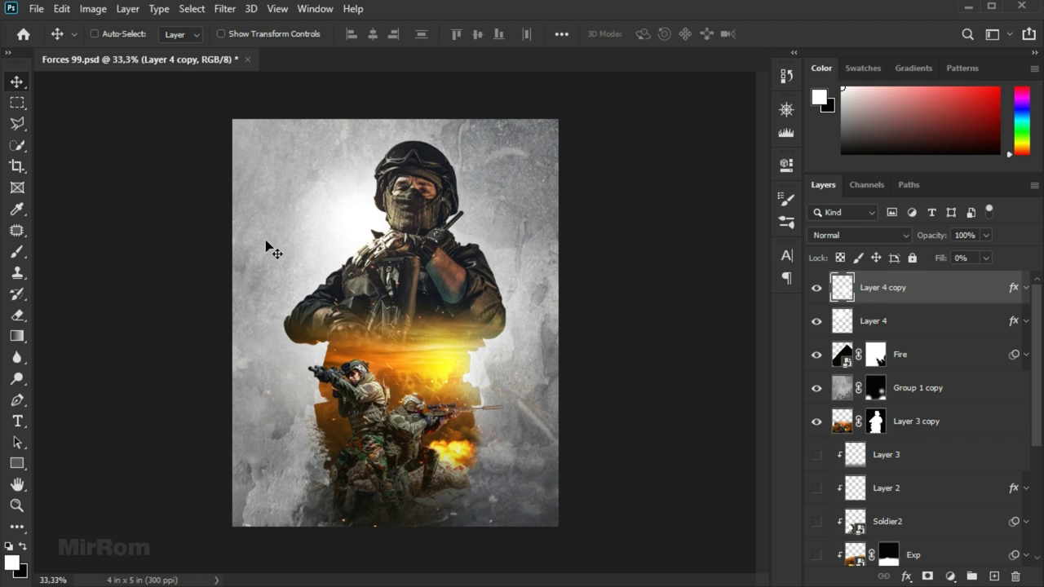
{"action": "left_click", "coordinate": [866, 326]}
{"action": "left_click", "coordinate": [824, 323]}
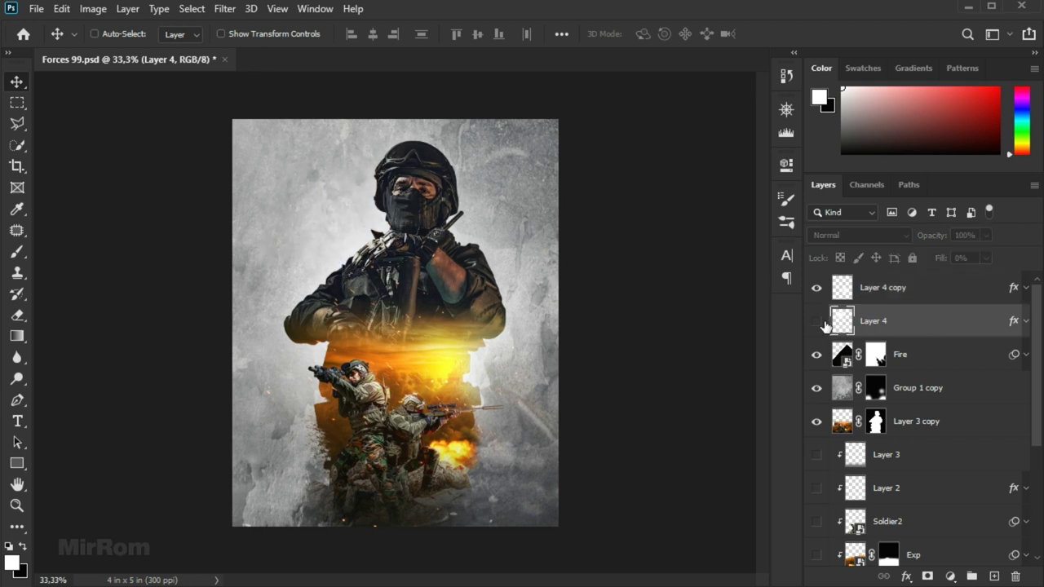
Add a mask to Layer 4 and paint out the glow beside the soldier's head.
{"action": "left_click", "coordinate": [928, 576]}
{"action": "key", "text": "b"}
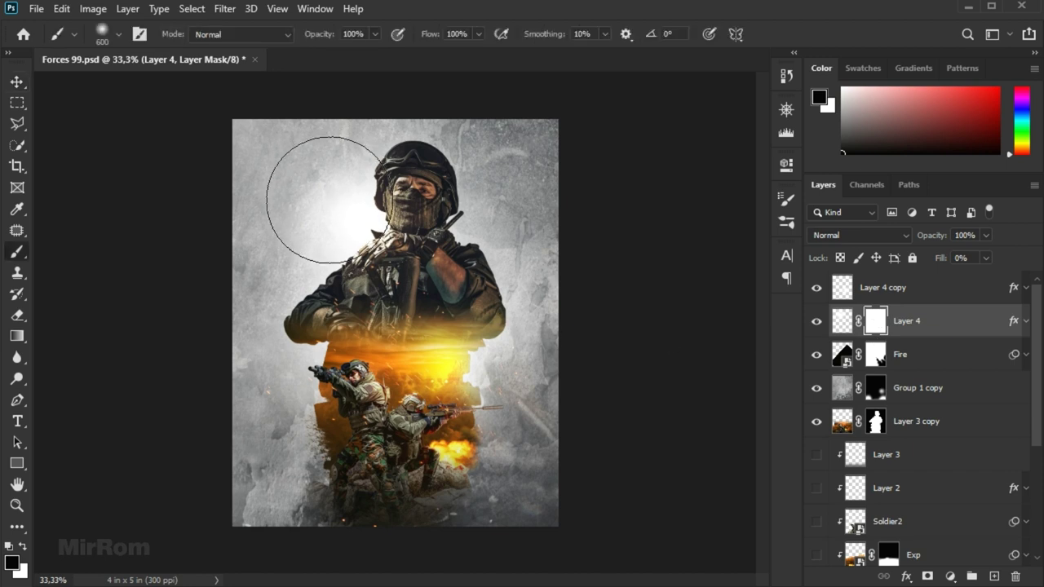
{"action": "mouse_move", "coordinate": [325, 190]}
{"action": "left_mouse_down"}
{"action": "mouse_move", "coordinate": [319, 170]}
{"action": "mouse_move", "coordinate": [334, 217]}
{"action": "mouse_move", "coordinate": [264, 234]}
{"action": "left_mouse_up"}
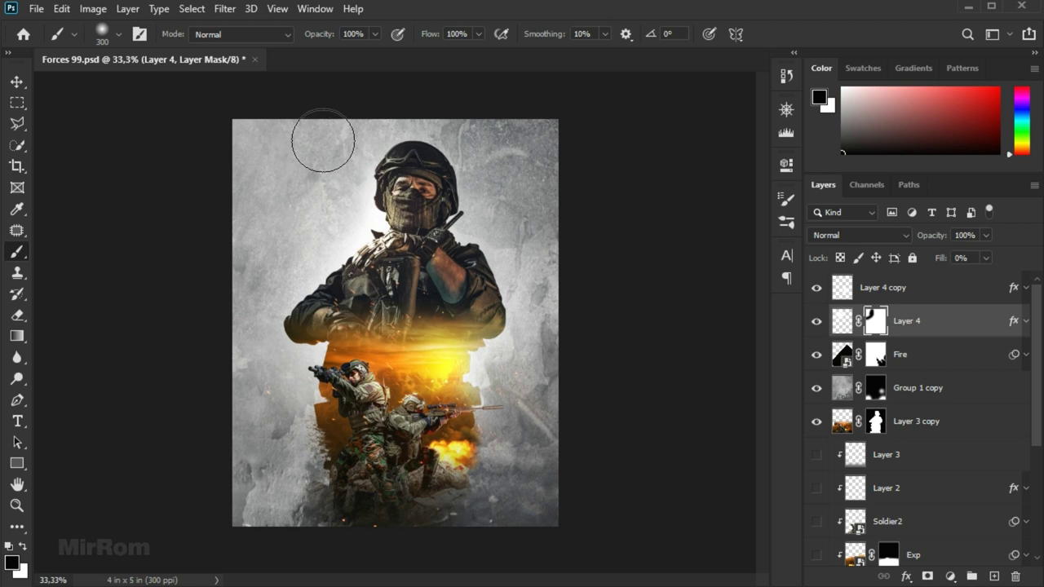
{"action": "key", "text": "bracketright"}
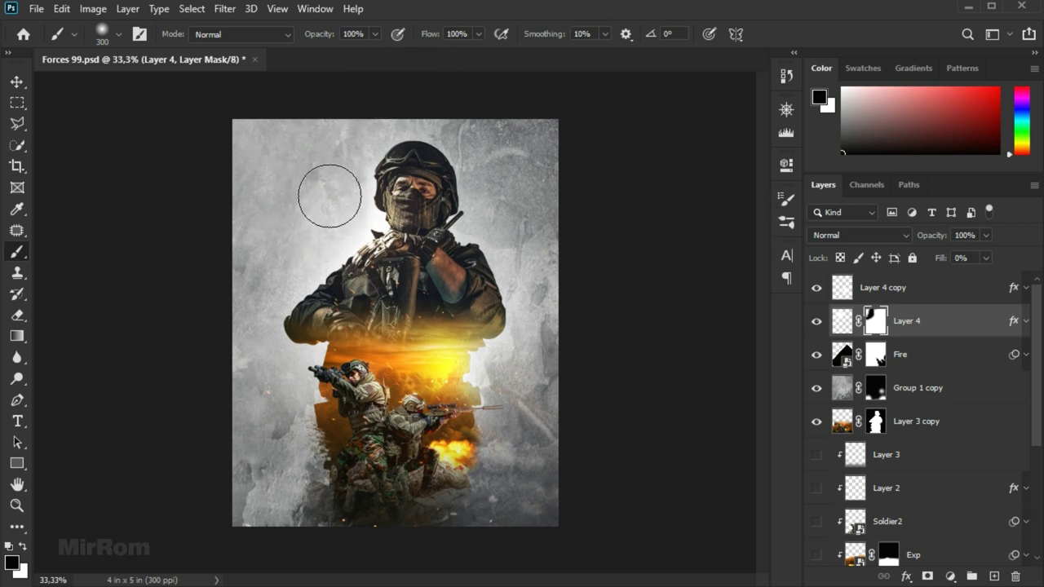
{"action": "left_click", "coordinate": [816, 323]}
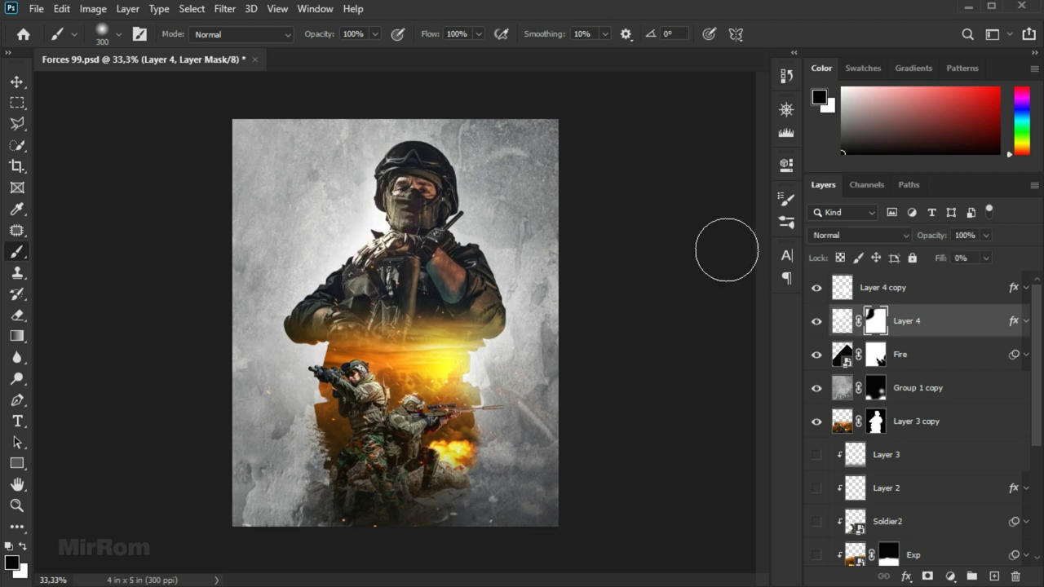
Save the poster, then stamp all visible layers into a new merged layer.
{"action": "key", "text": "v"}
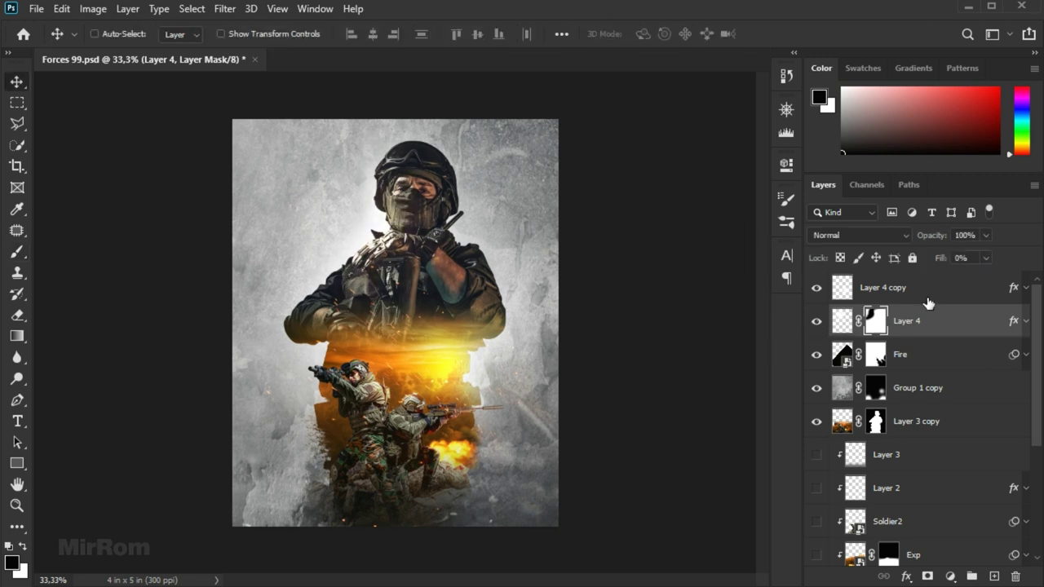
{"action": "left_click", "coordinate": [927, 299]}
{"action": "key", "text": "ctrl+s"}
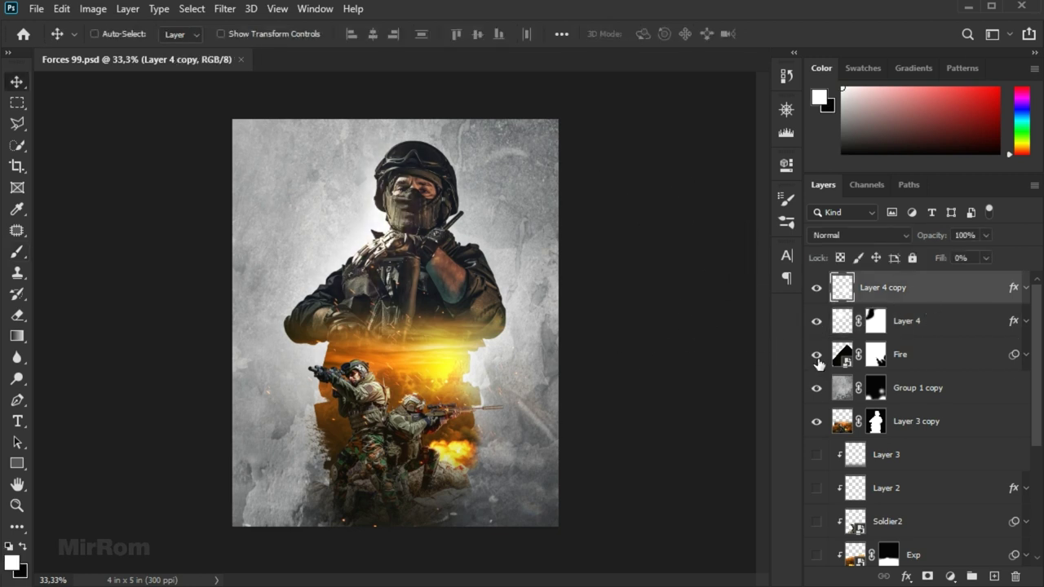
{"action": "left_click", "coordinate": [873, 359]}
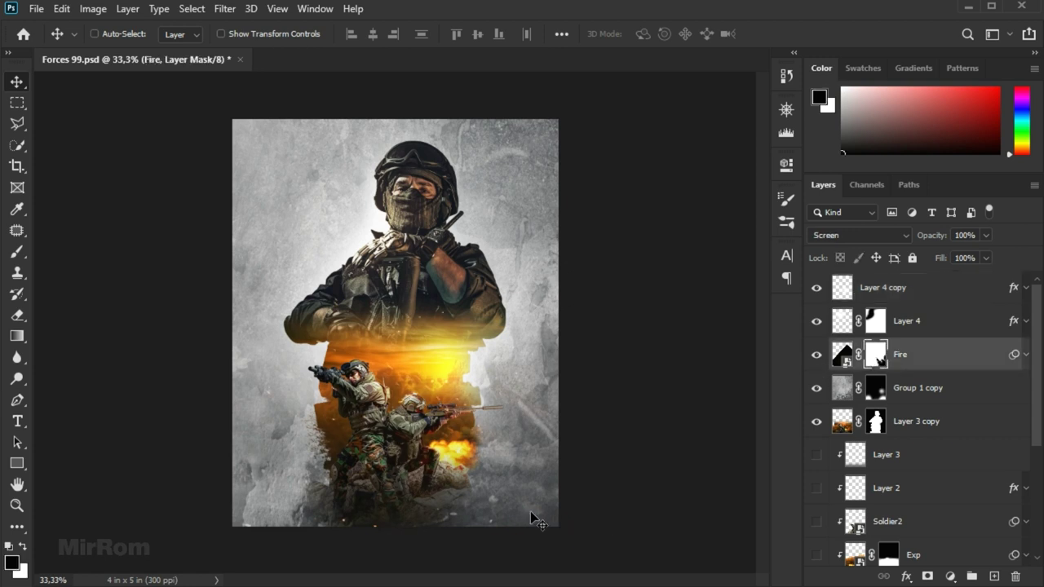
{"action": "key", "text": "b"}
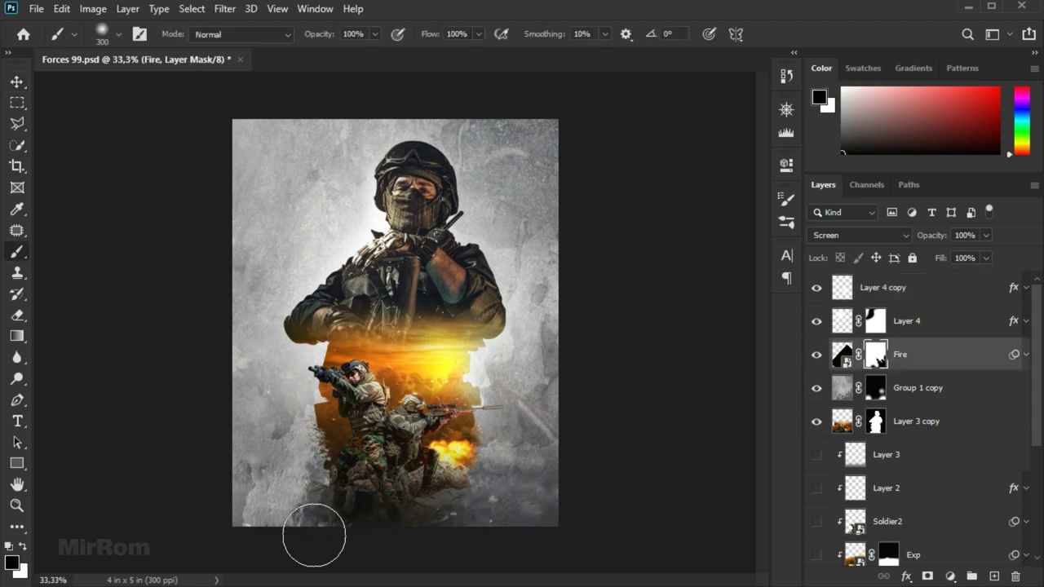
{"action": "key", "text": "ctrl+shift+alt+e"}
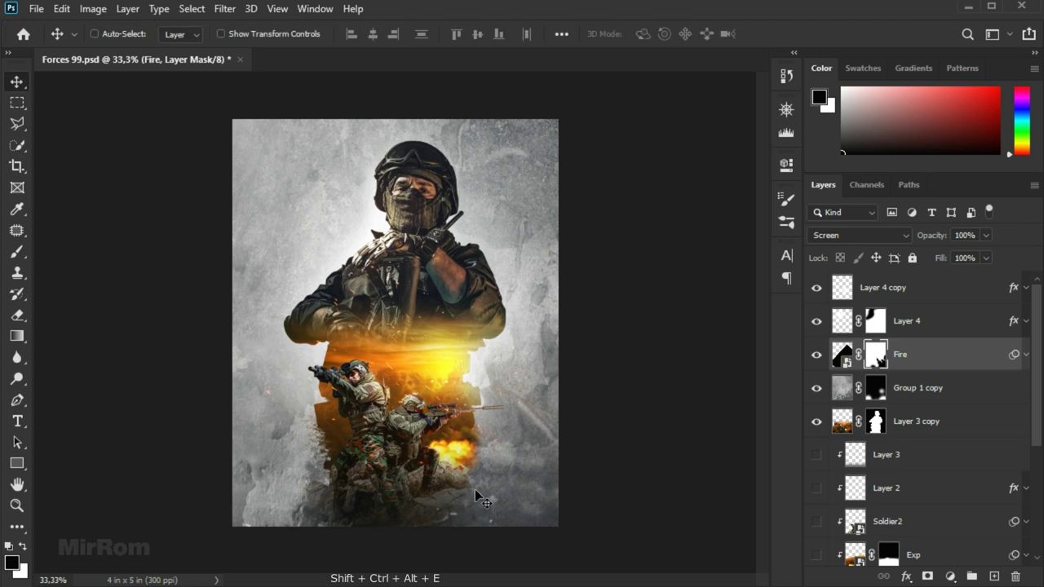
Open Camera Raw on the top layer and show the Modern profile set.
{"action": "left_click", "coordinate": [940, 298]}
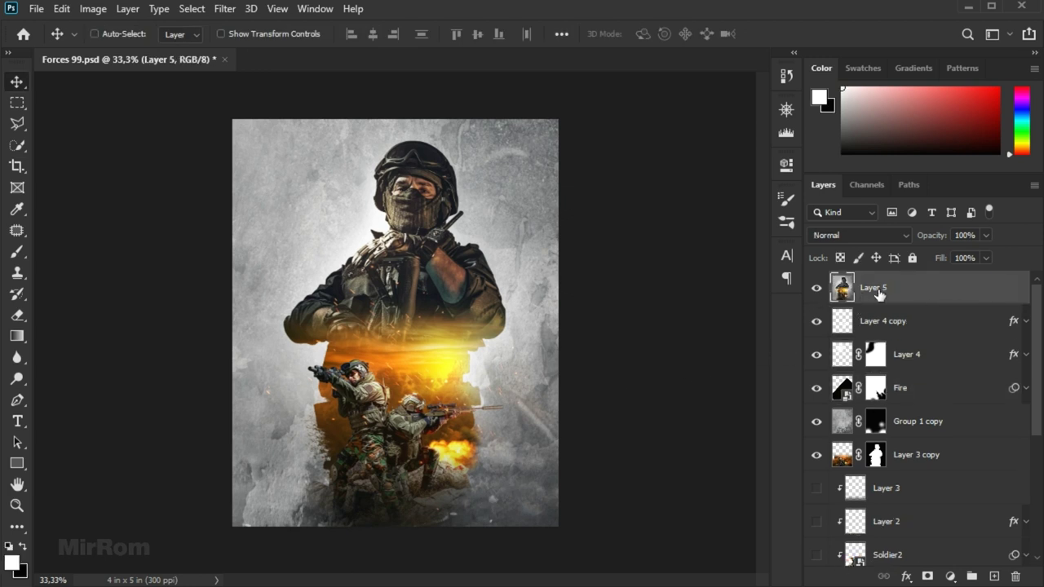
{"action": "left_click", "coordinate": [233, 10]}
{"action": "left_click", "coordinate": [352, 113]}
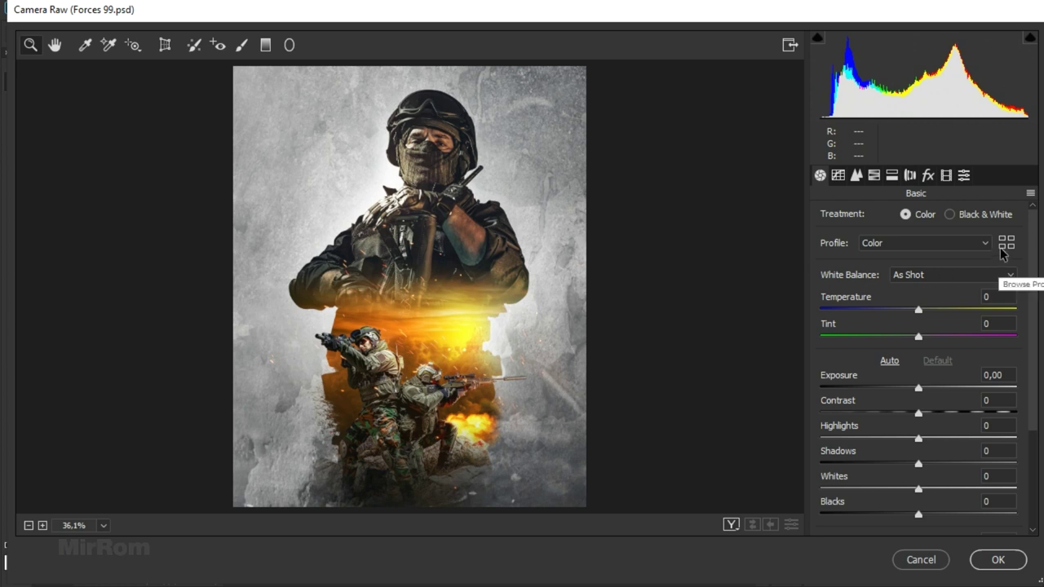
{"action": "left_click", "coordinate": [1007, 243]}
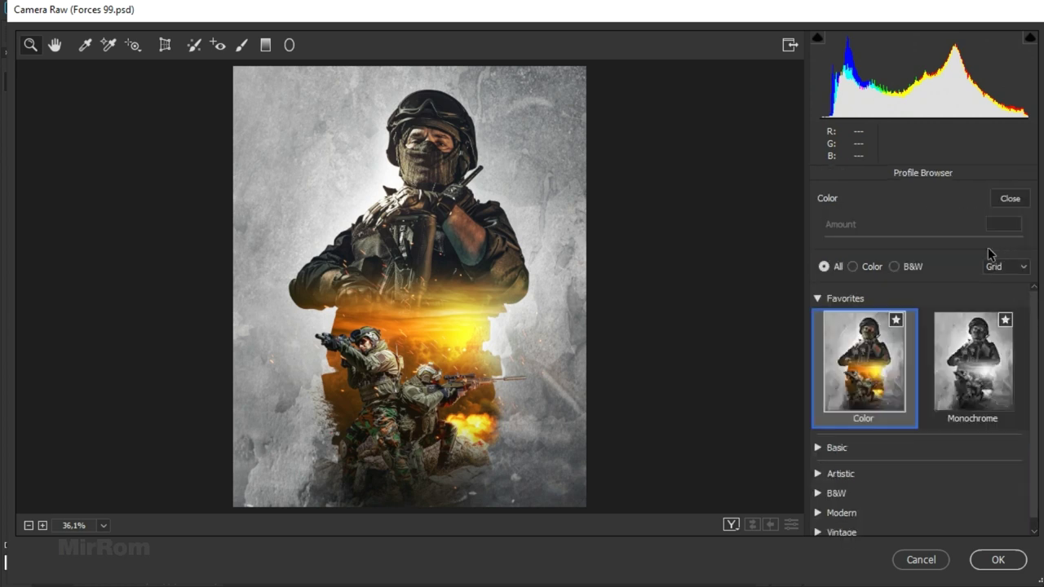
{"action": "left_click", "coordinate": [816, 298]}
{"action": "left_click", "coordinate": [816, 390]}
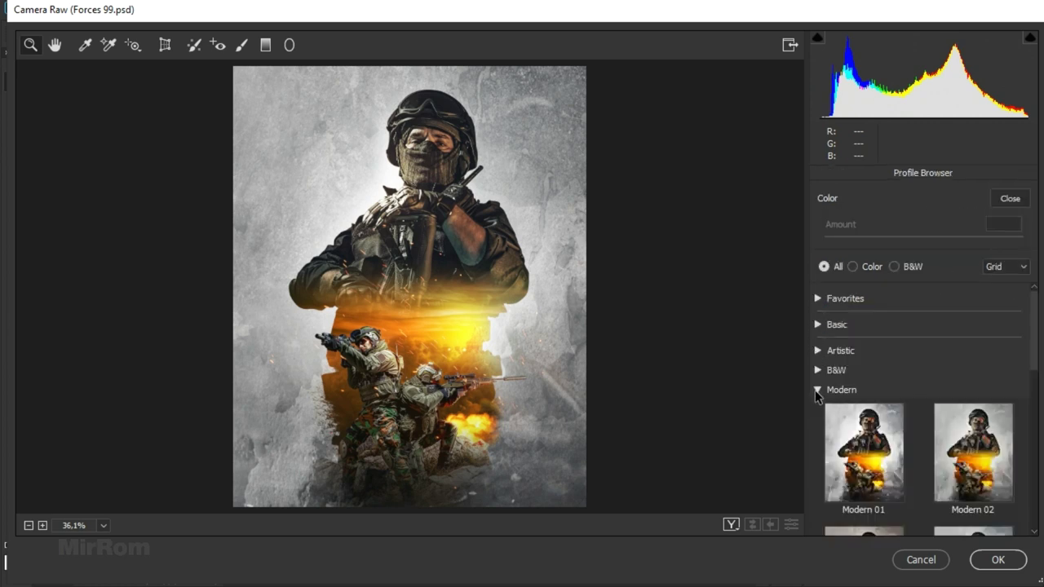
Apply the Modern 09 profile and raise its amount to 123.
{"action": "scroll", "coordinate": [925, 448], "scroll_direction": "down", "scroll_amount": 2}
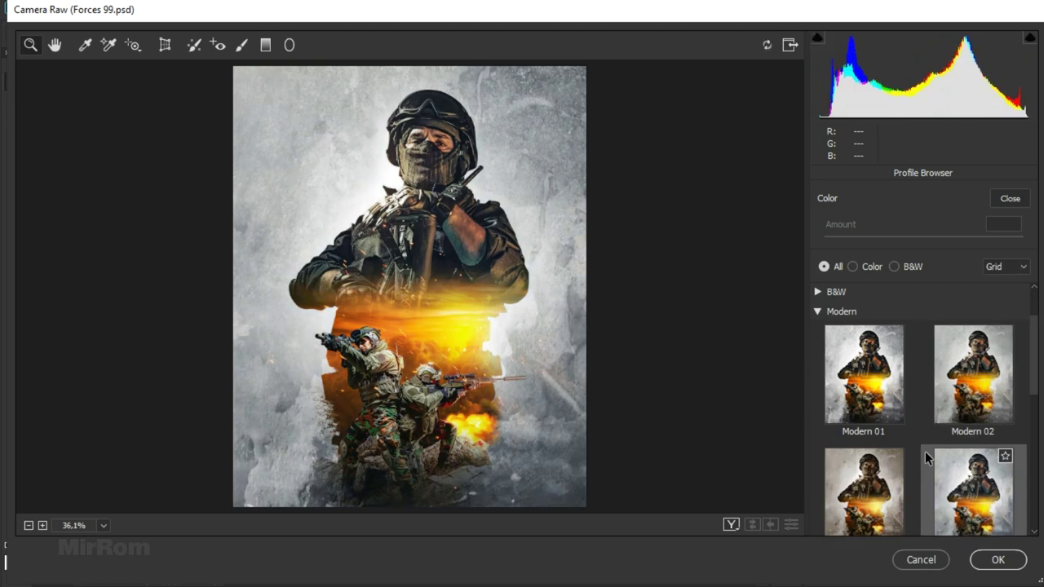
{"action": "scroll", "coordinate": [897, 445], "scroll_direction": "down", "scroll_amount": 1}
{"action": "scroll", "coordinate": [888, 445], "scroll_direction": "down", "scroll_amount": 2}
{"action": "scroll", "coordinate": [877, 452], "scroll_direction": "down", "scroll_amount": 2}
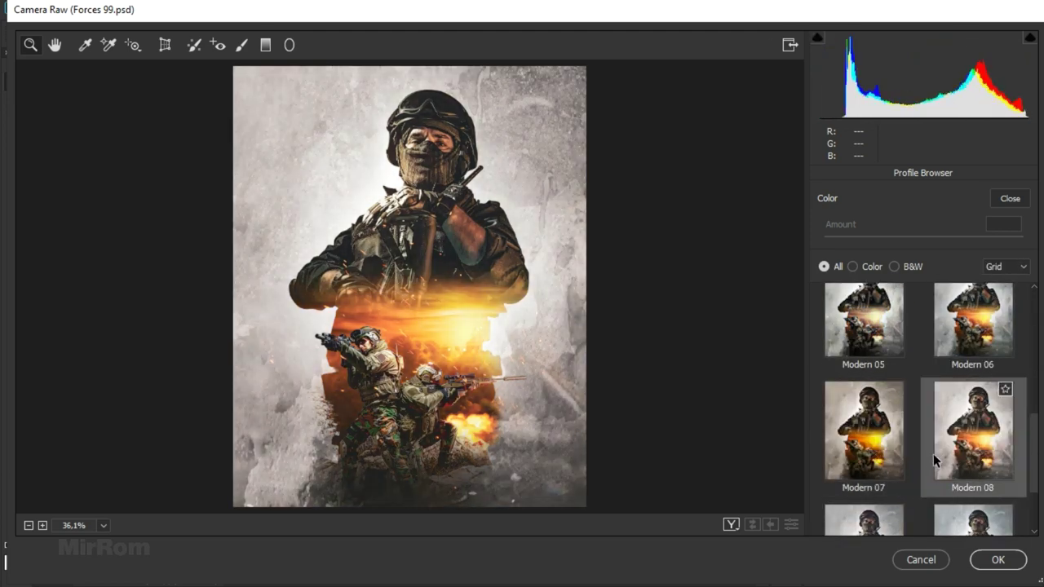
{"action": "scroll", "coordinate": [932, 453], "scroll_direction": "down", "scroll_amount": 2}
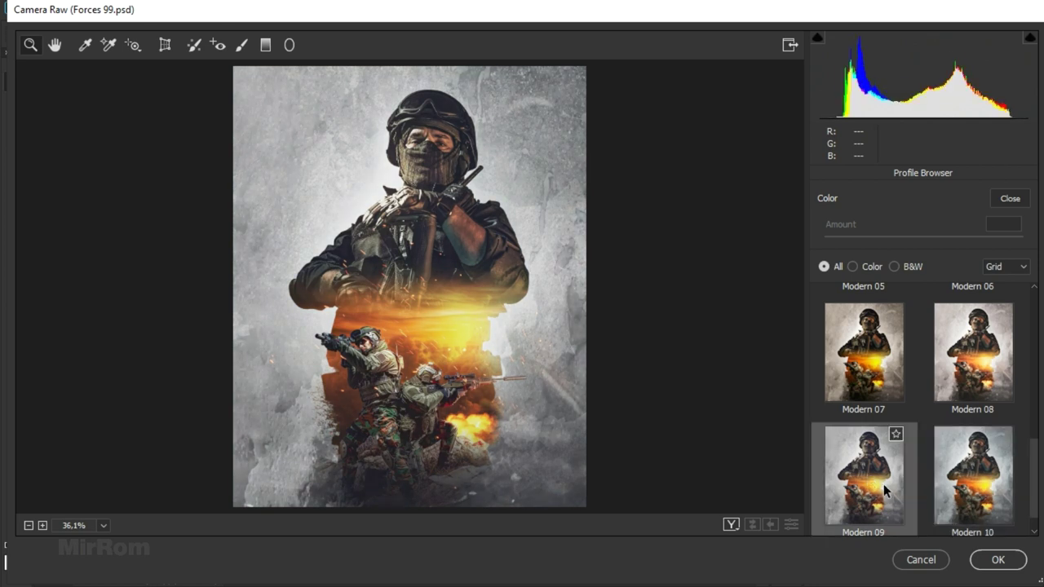
{"action": "left_click", "coordinate": [883, 480]}
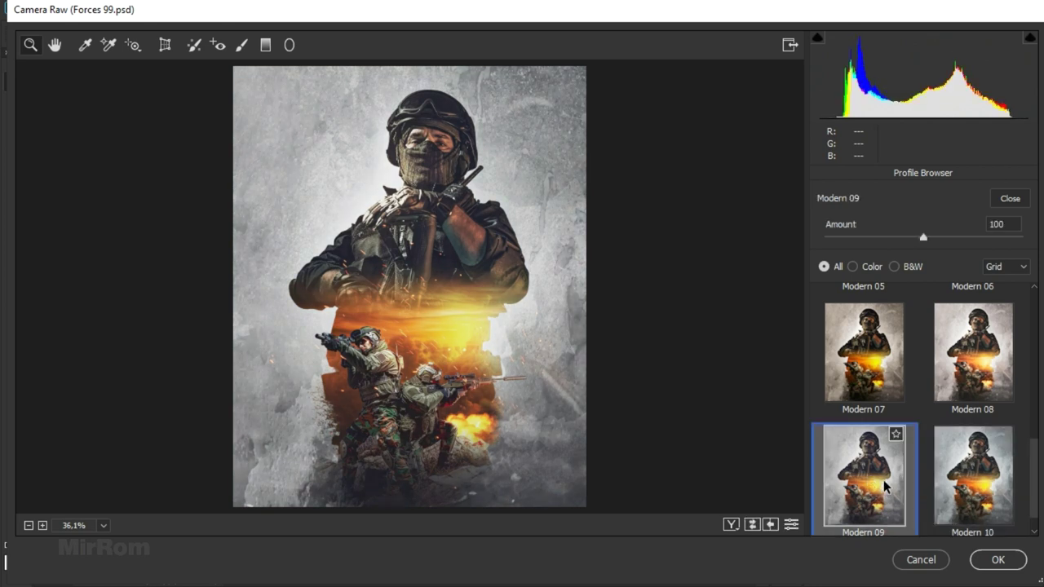
{"action": "left_click", "coordinate": [1008, 199]}
{"action": "left_click_drag", "start_coordinate": [919, 277], "coordinate": [944, 281]}
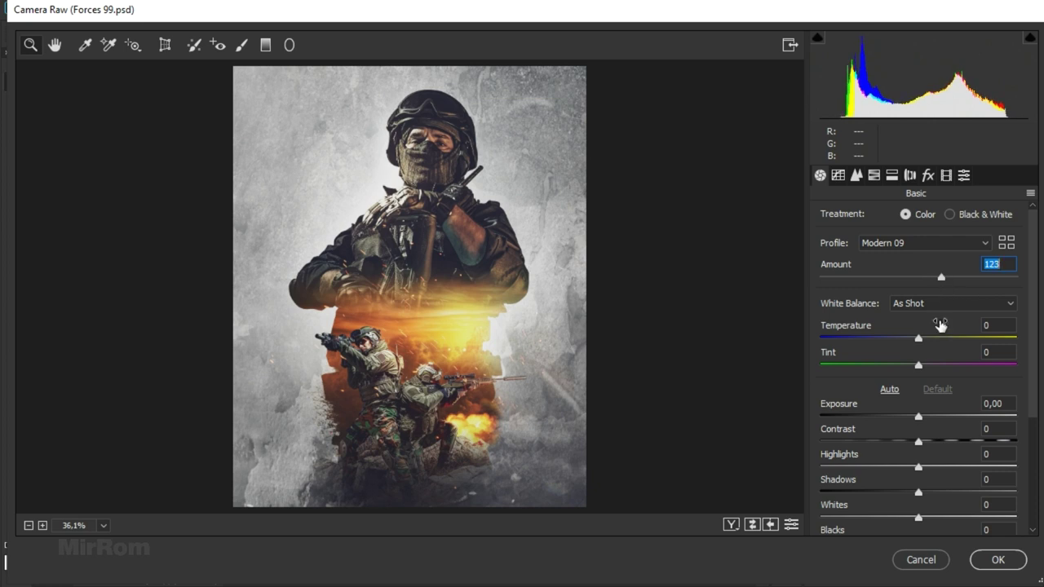
Set Contrast +33, Highlights -23, Shadows +16 and Clarity +24 in Camera Raw's Basic panel.
{"action": "left_click_drag", "start_coordinate": [1032, 343], "coordinate": [1031, 396]}
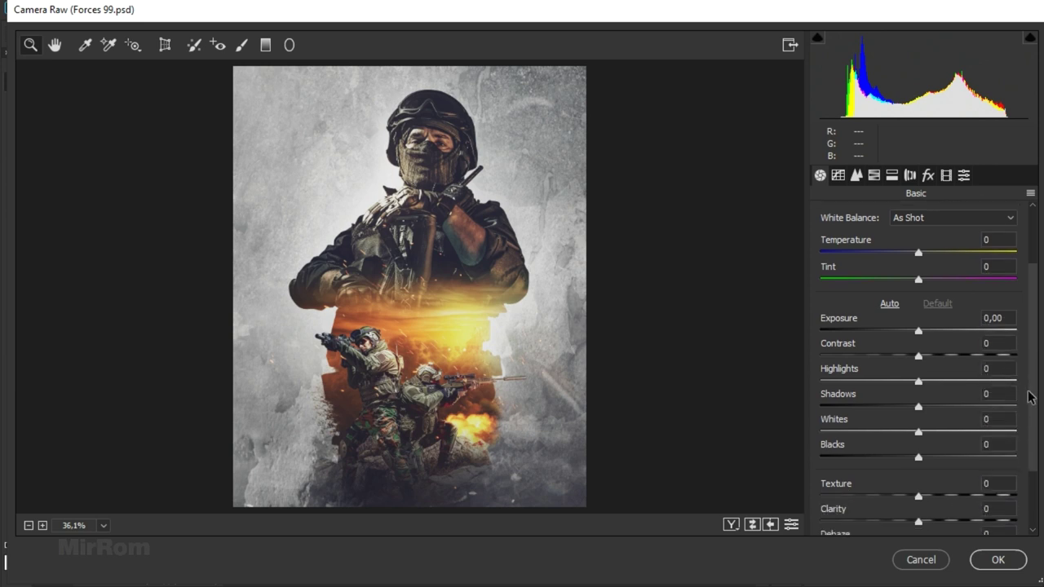
{"action": "left_click_drag", "start_coordinate": [922, 357], "coordinate": [956, 359]}
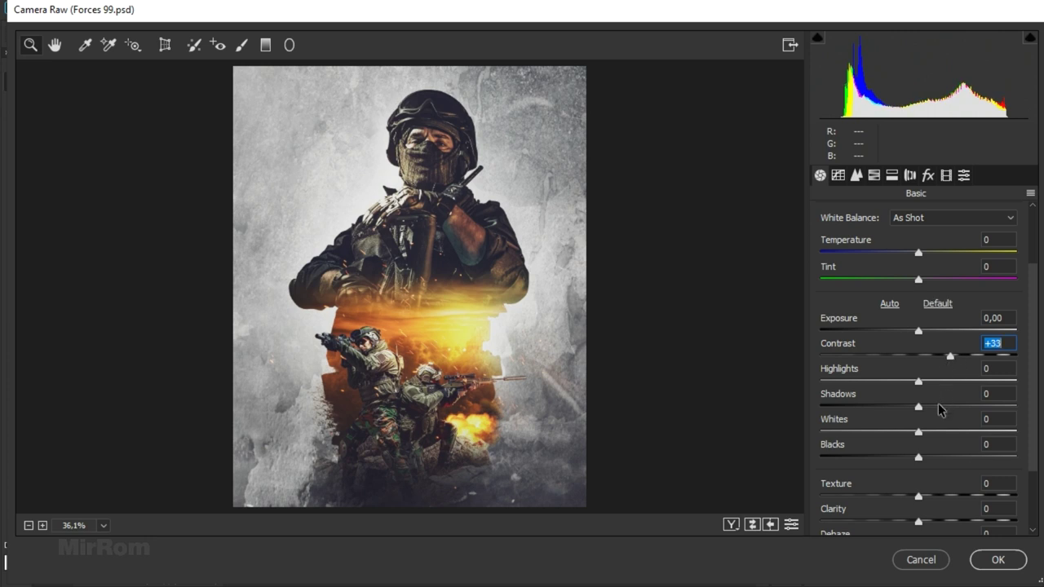
{"action": "left_click_drag", "start_coordinate": [918, 381], "coordinate": [897, 383]}
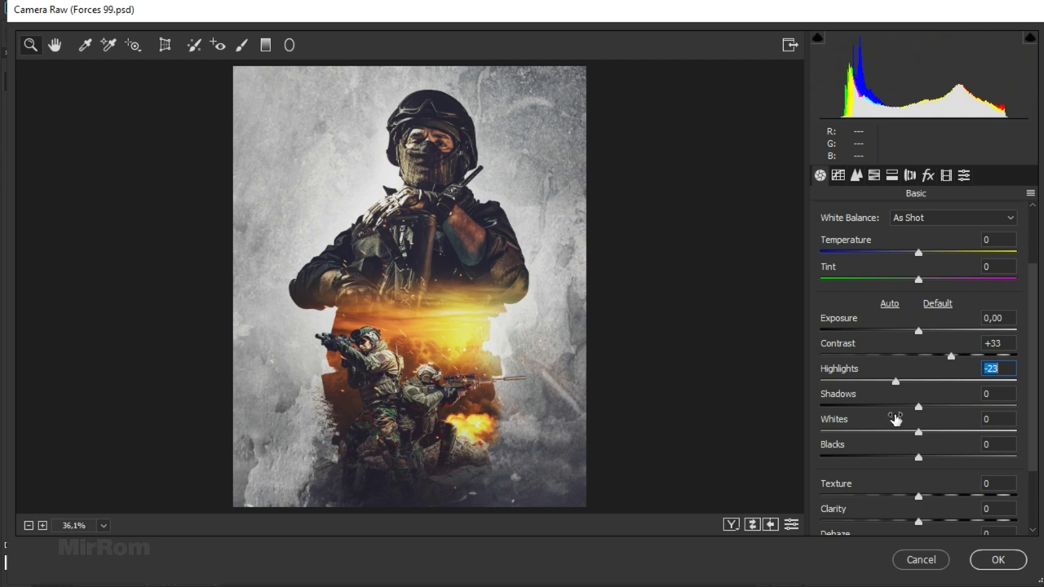
{"action": "left_click_drag", "start_coordinate": [918, 407], "coordinate": [934, 407]}
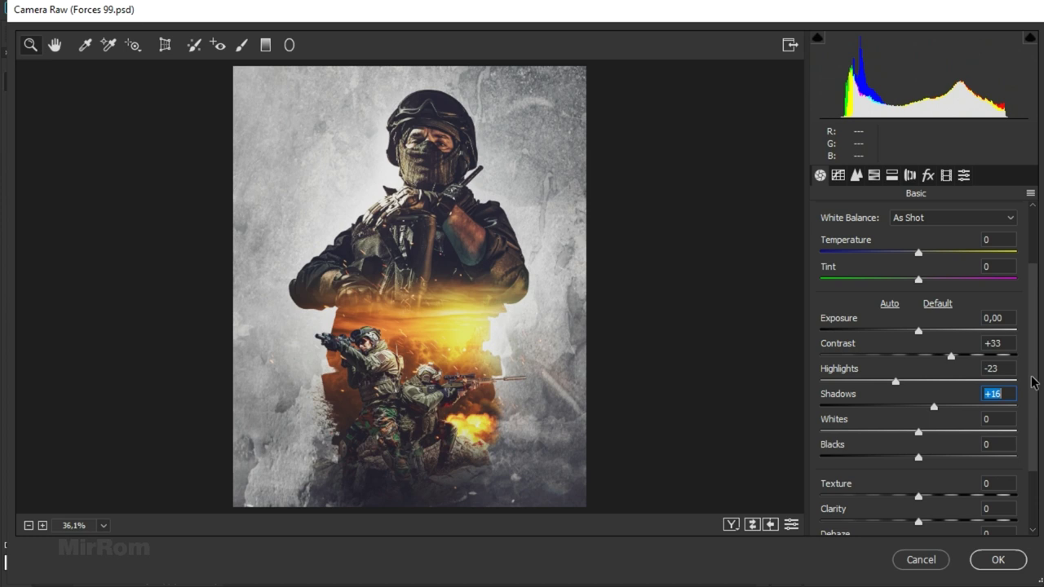
{"action": "scroll", "coordinate": [1032, 383], "scroll_direction": "down", "scroll_amount": 2}
{"action": "scroll", "coordinate": [1032, 384], "scroll_direction": "down", "scroll_amount": 1}
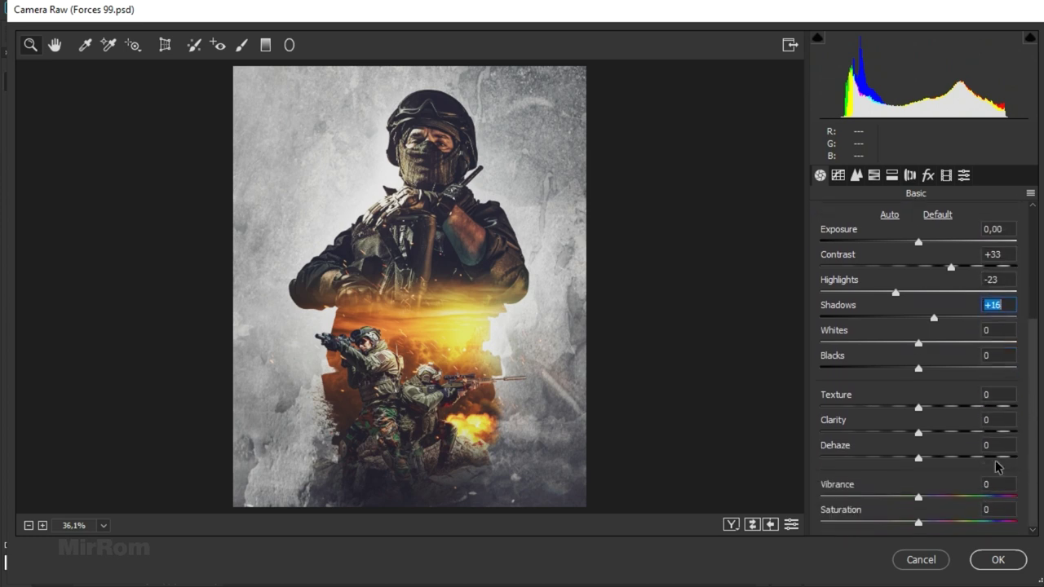
{"action": "left_click_drag", "start_coordinate": [918, 432], "coordinate": [939, 432]}
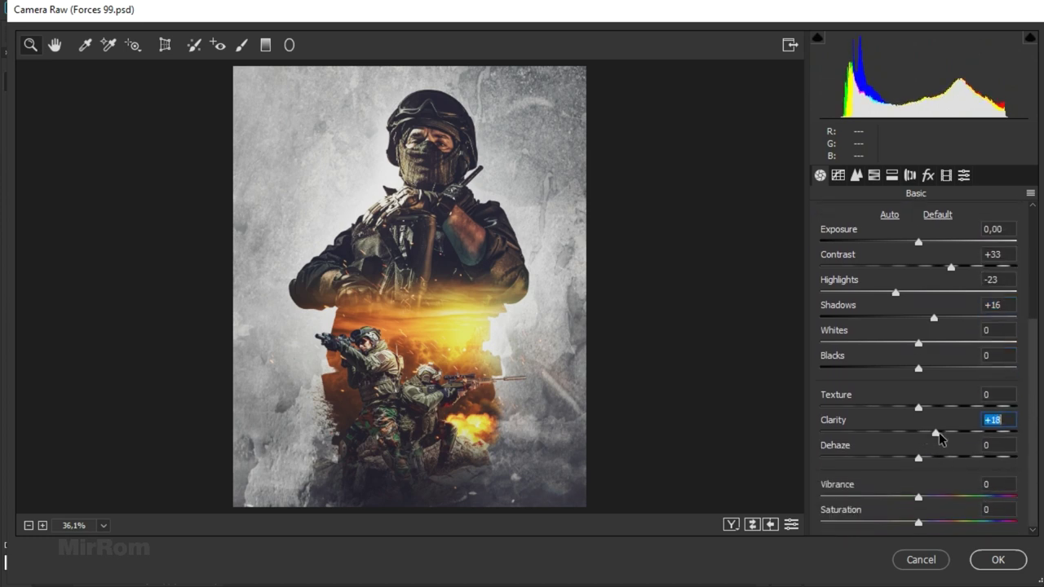
{"action": "key", "text": "Up"}
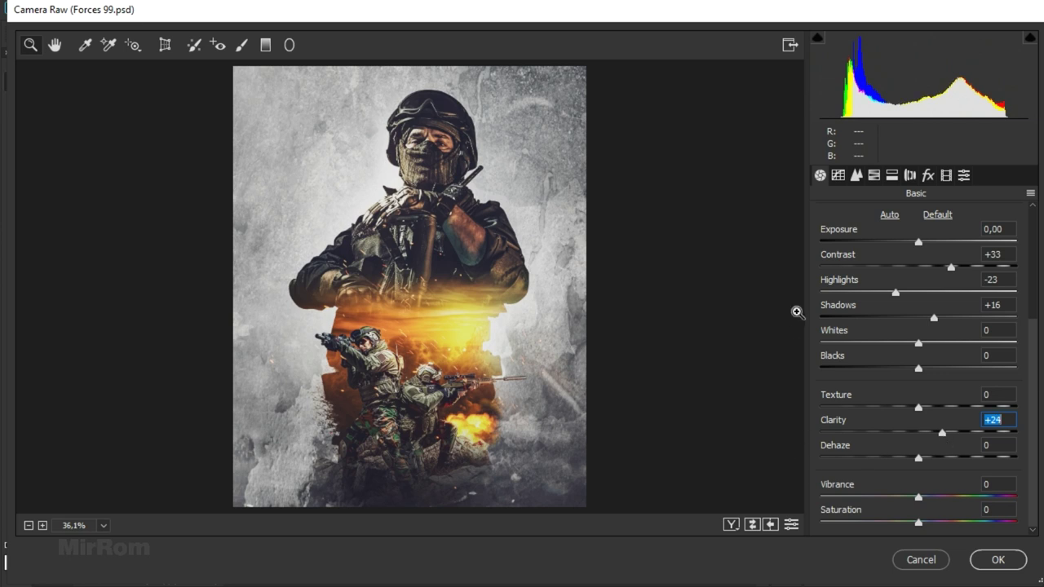
{"action": "left_click", "coordinate": [874, 176]}
{"action": "left_click", "coordinate": [910, 176]}
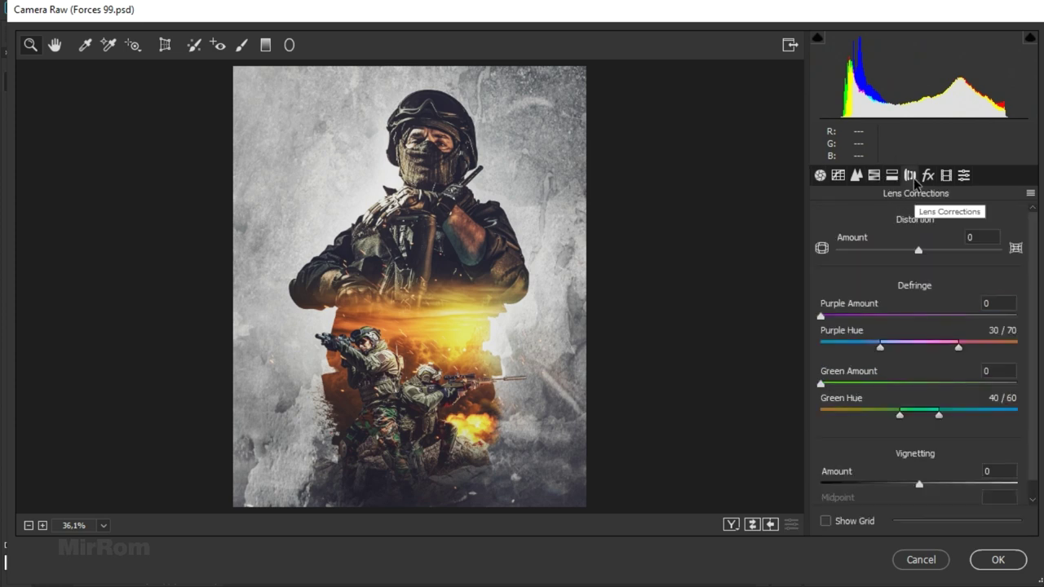
Sharpen with Amount 50, Radius 1.5, Detail 32 and apply the Camera Raw edit.
{"action": "left_click", "coordinate": [864, 177]}
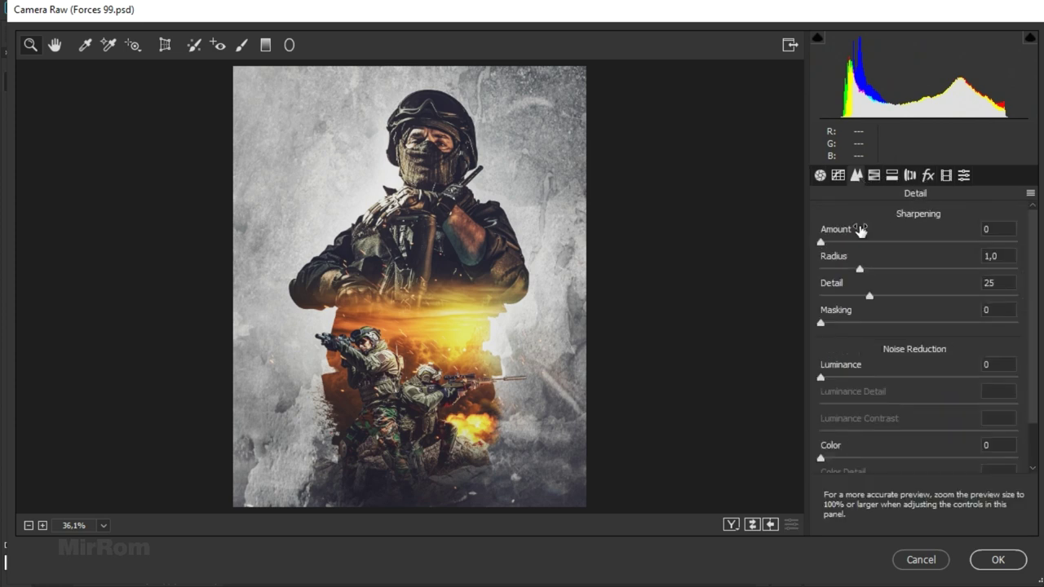
{"action": "mouse_move", "coordinate": [821, 242]}
{"action": "left_mouse_down"}
{"action": "mouse_move", "coordinate": [888, 245]}
{"action": "mouse_move", "coordinate": [880, 266]}
{"action": "mouse_move", "coordinate": [895, 274]}
{"action": "left_mouse_up"}
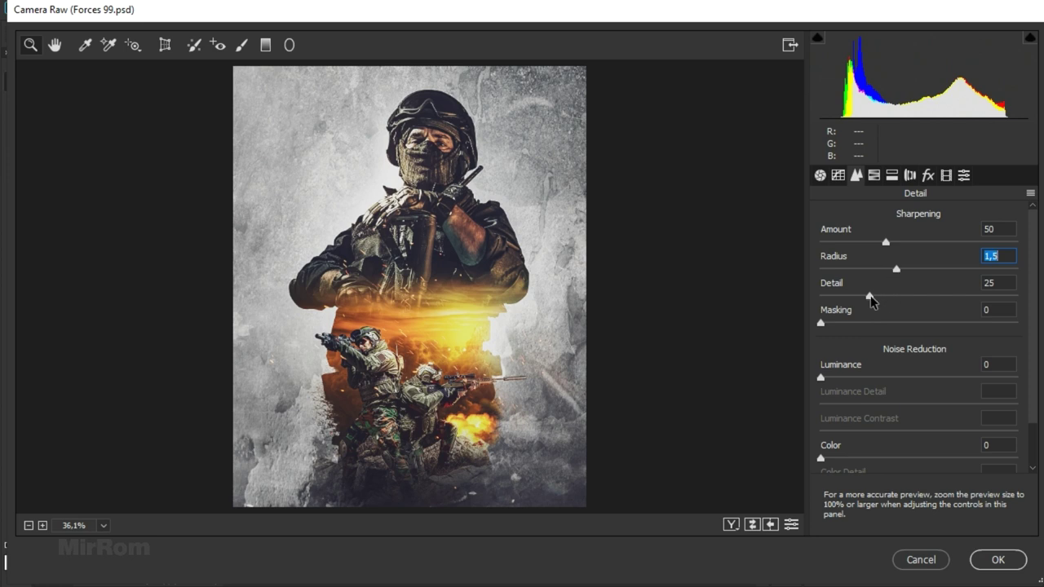
{"action": "left_click_drag", "start_coordinate": [870, 296], "coordinate": [886, 299]}
{"action": "left_click", "coordinate": [997, 557]}
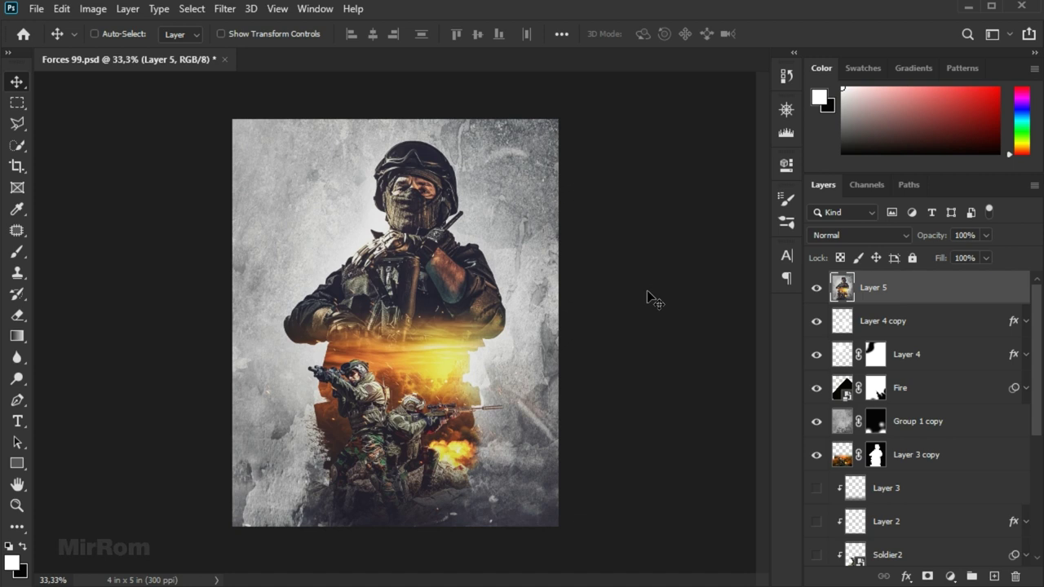
Place the Scr scratch image embedded and tilt it about 20°.
{"action": "left_click", "coordinate": [36, 9]}
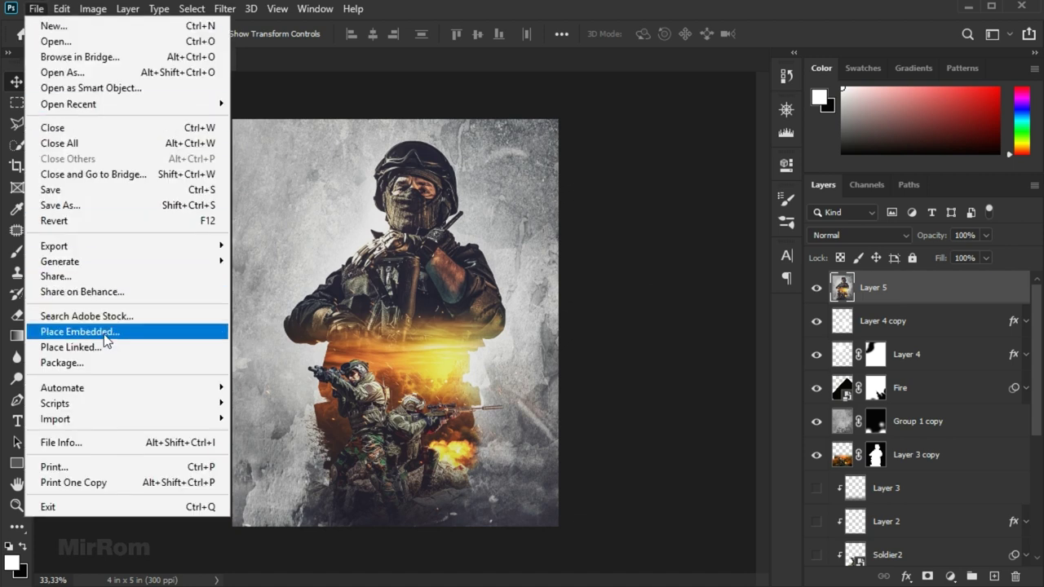
{"action": "left_click", "coordinate": [126, 328]}
{"action": "double_click", "coordinate": [282, 225]}
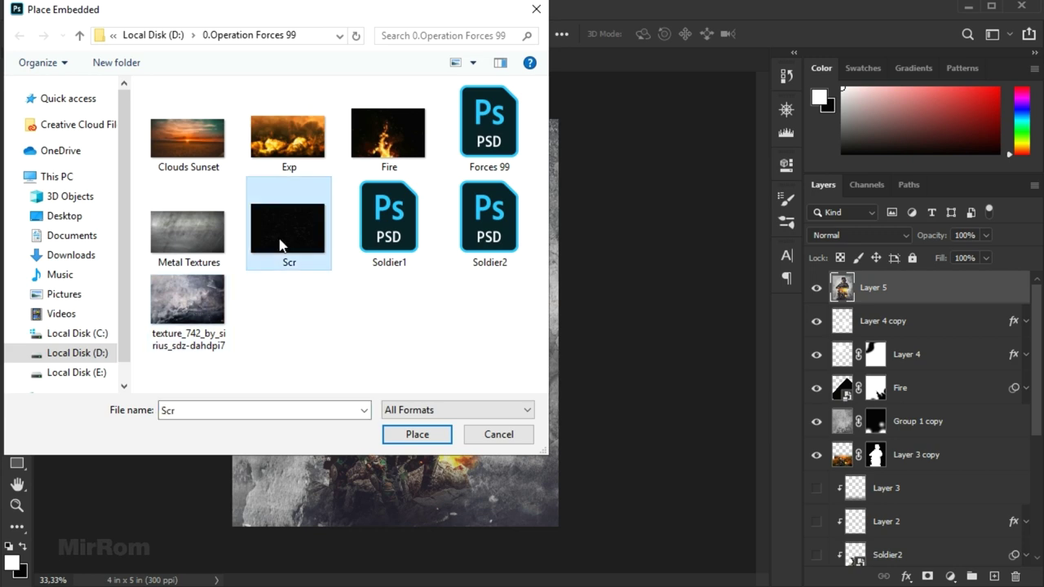
{"action": "mouse_move", "coordinate": [570, 320]}
{"action": "left_mouse_down"}
{"action": "mouse_move", "coordinate": [561, 380]}
{"action": "mouse_move", "coordinate": [644, 414]}
{"action": "left_mouse_up"}
Enlarge the Scr image over the poster and set its blend mode to Screen.
{"action": "mouse_move", "coordinate": [477, 256]}
{"action": "left_mouse_down"}
{"action": "mouse_move", "coordinate": [481, 283]}
{"action": "mouse_move", "coordinate": [391, 204]}
{"action": "left_mouse_up"}
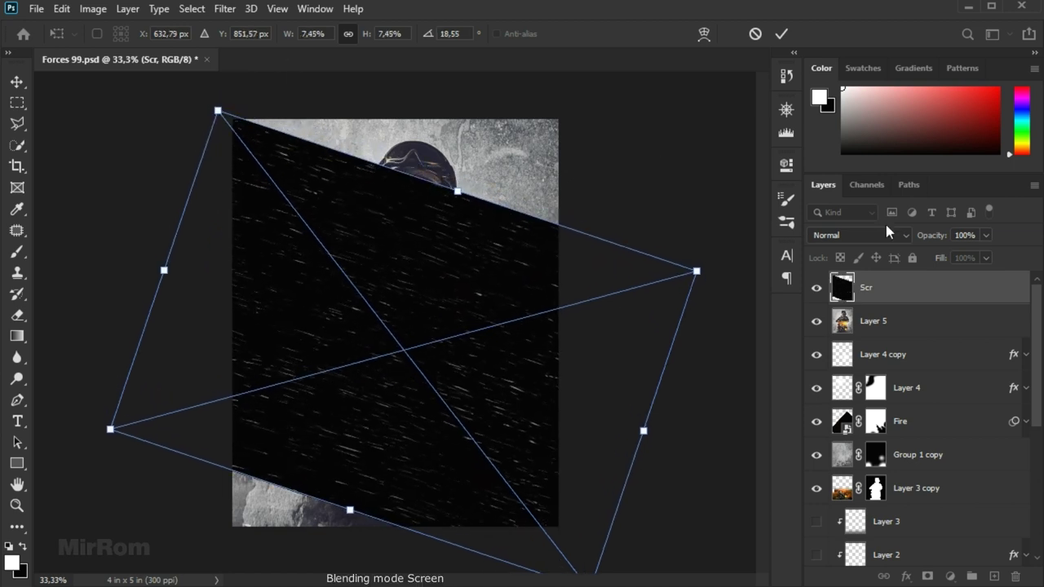
{"action": "key", "text": "Return"}
{"action": "left_click", "coordinate": [823, 234]}
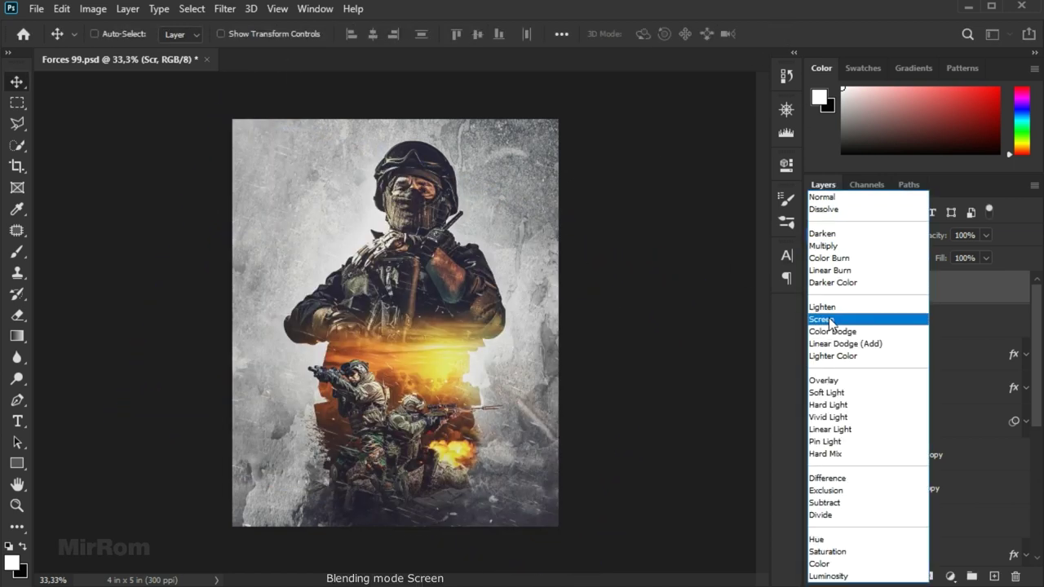
{"action": "left_click", "coordinate": [822, 319]}
Rotate the Scr layer a little further and give it a layer mask.
{"action": "key", "text": "ctrl+t"}
{"action": "left_click_drag", "start_coordinate": [692, 261], "coordinate": [671, 228]}
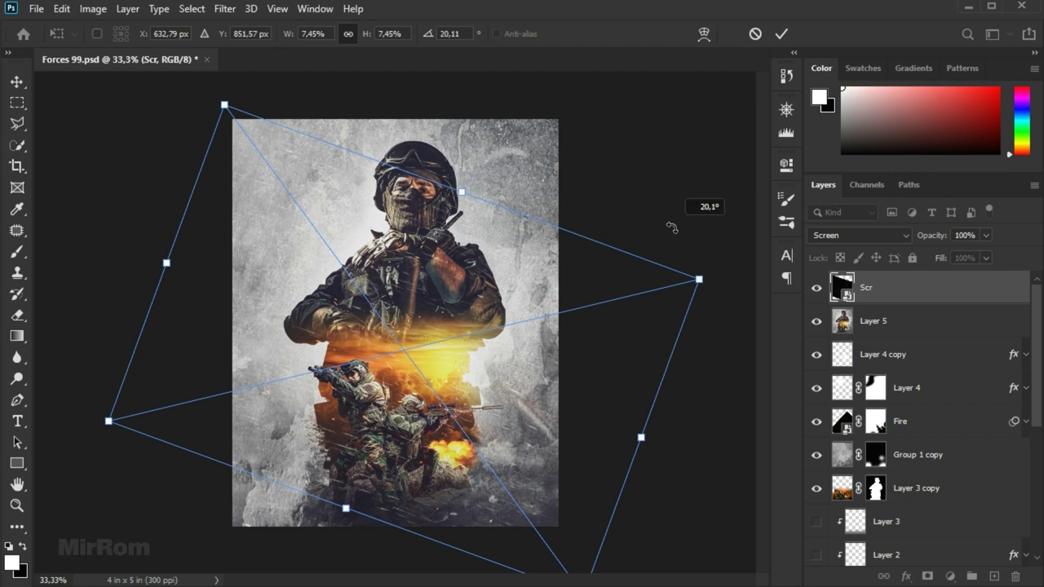
{"action": "left_click_drag", "start_coordinate": [671, 228], "coordinate": [665, 243]}
{"action": "key", "text": "Return"}
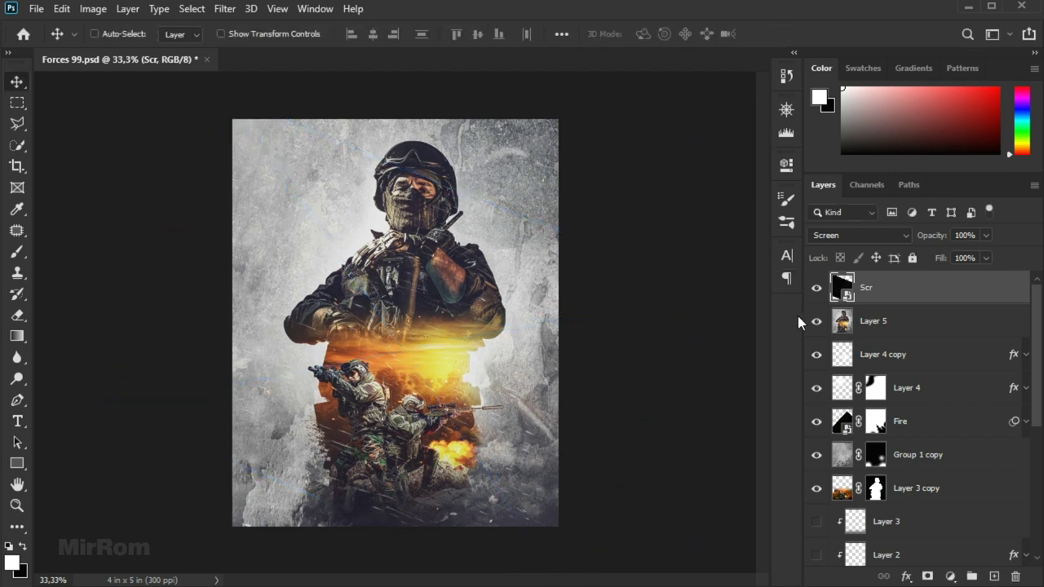
{"action": "left_click", "coordinate": [926, 576]}
Fade the scratches along the bottom and edges with a 700 px brush at 50% opacity.
{"action": "key", "text": "ctrl+minus"}
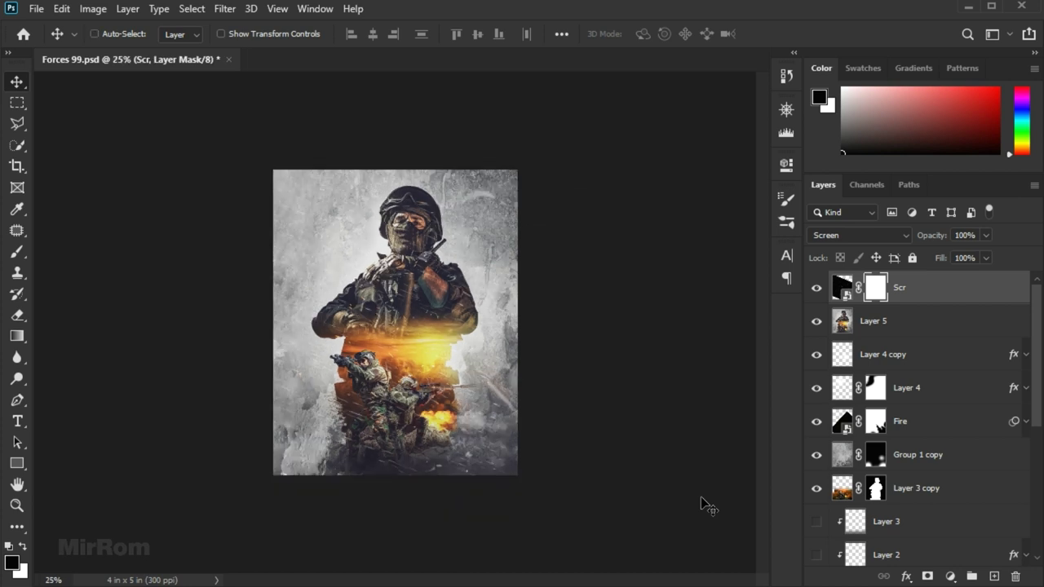
{"action": "key", "text": "b"}
{"action": "left_click", "coordinate": [374, 33]}
{"action": "left_click_drag", "start_coordinate": [379, 52], "coordinate": [337, 51]}
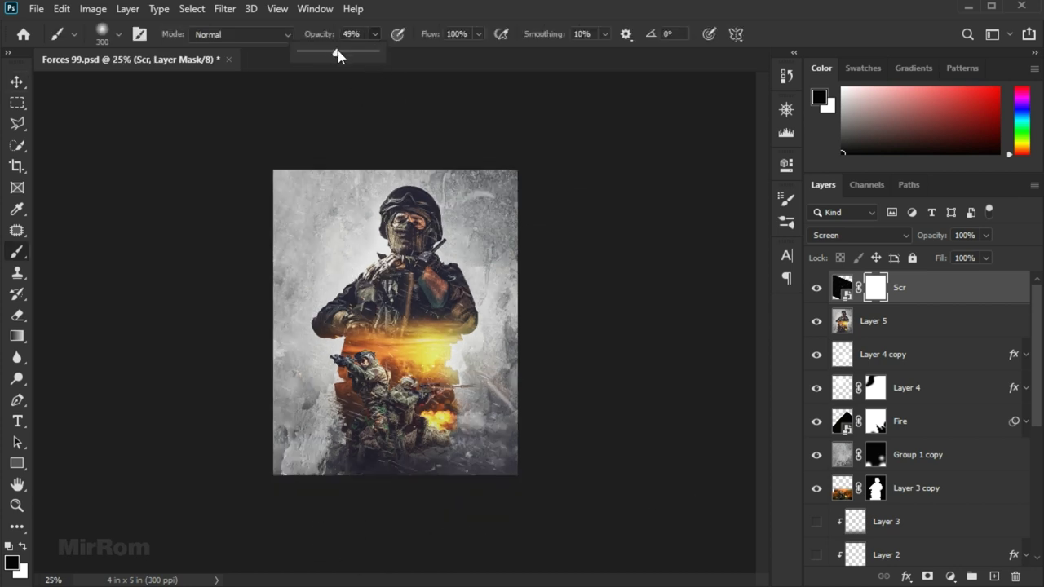
{"action": "key", "text": "bracketright"}
{"action": "key", "text": "bracketright"}
{"action": "key", "text": "bracketright"}
{"action": "key", "text": "bracketright"}
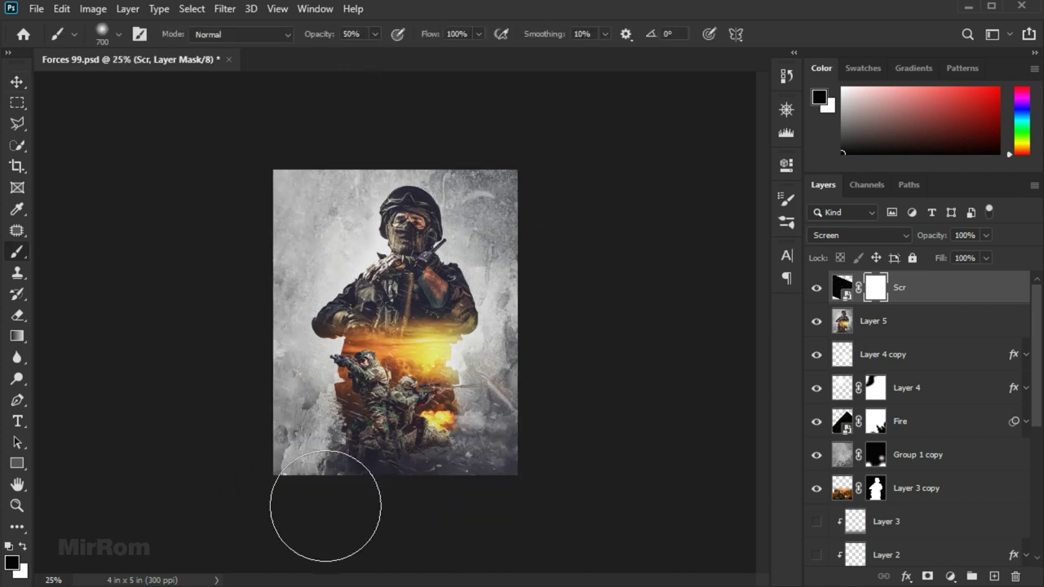
{"action": "left_click_drag", "start_coordinate": [392, 501], "coordinate": [457, 517]}
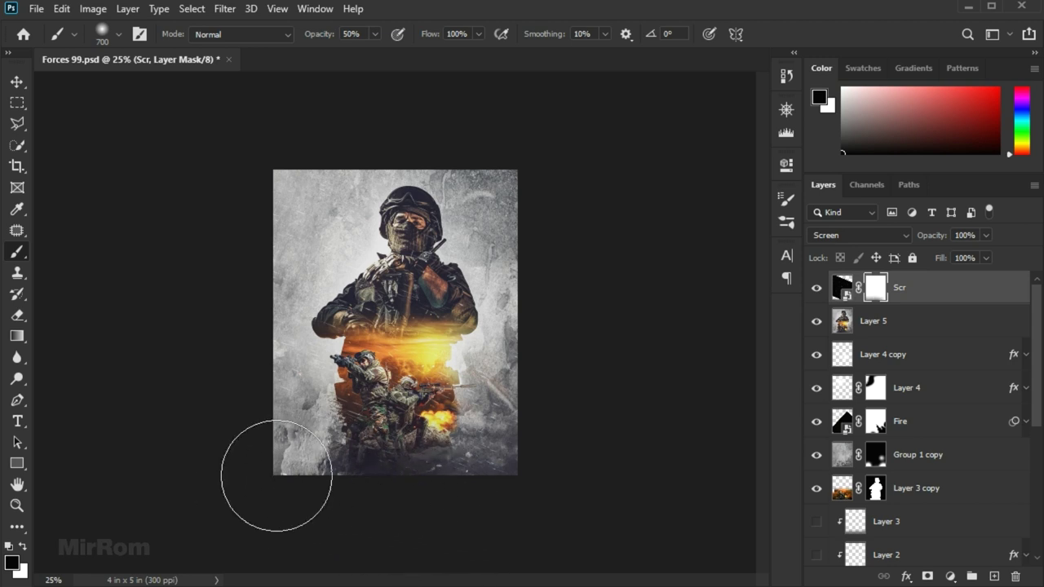
{"action": "mouse_move", "coordinate": [247, 459]}
{"action": "left_mouse_down"}
{"action": "mouse_move", "coordinate": [452, 506]}
{"action": "mouse_move", "coordinate": [396, 198]}
{"action": "mouse_move", "coordinate": [501, 234]}
{"action": "mouse_move", "coordinate": [350, 147]}
{"action": "left_mouse_up"}
Lightly fade the scratches over the soldiers with the brush at 25% opacity.
{"action": "scroll", "coordinate": [442, 464], "scroll_direction": "up", "scroll_amount": 2}
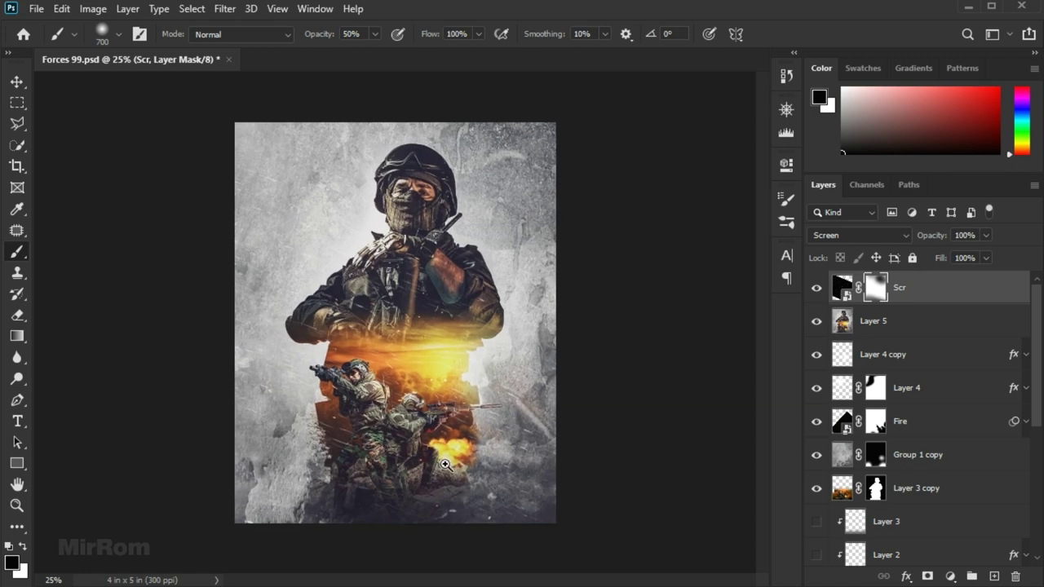
{"action": "scroll", "coordinate": [558, 362], "scroll_direction": "down", "scroll_amount": 2}
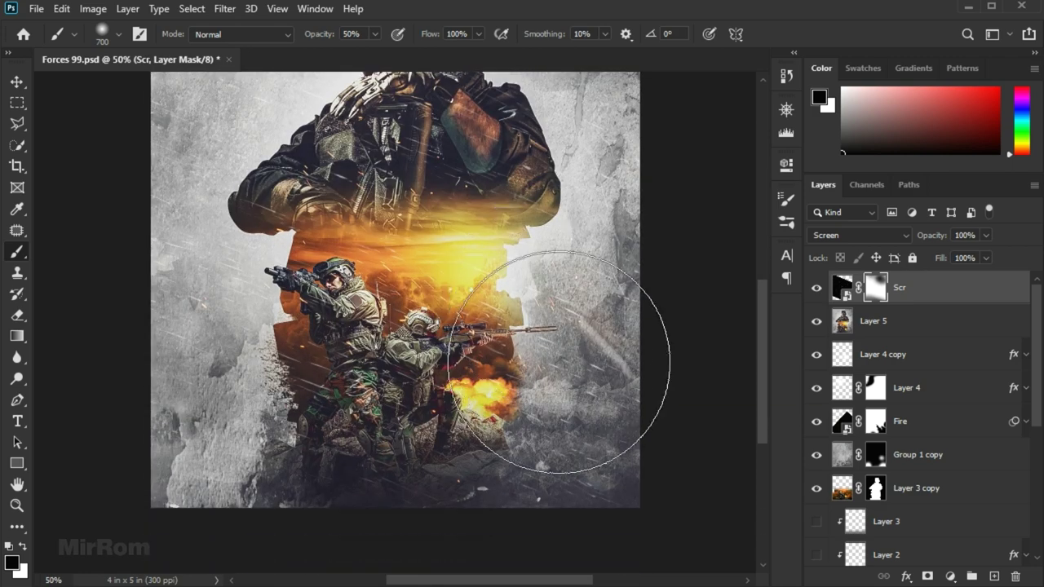
{"action": "scroll", "coordinate": [558, 362], "scroll_direction": "up", "scroll_amount": 1}
{"action": "scroll", "coordinate": [555, 367], "scroll_direction": "up", "scroll_amount": 2}
{"action": "scroll", "coordinate": [544, 377], "scroll_direction": "down", "scroll_amount": 1}
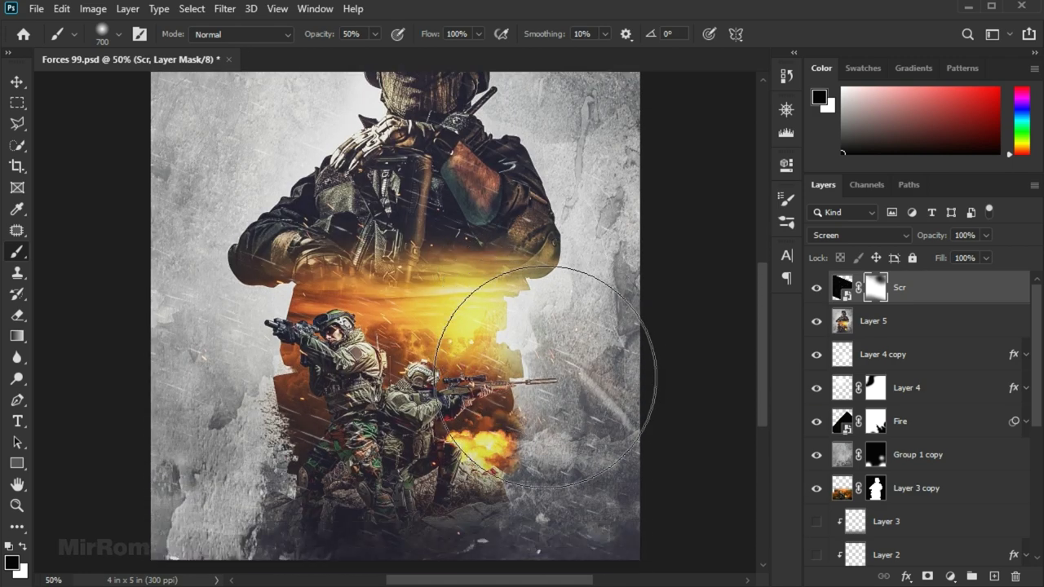
{"action": "left_click", "coordinate": [374, 33]}
{"action": "left_click_drag", "start_coordinate": [375, 51], "coordinate": [355, 52]}
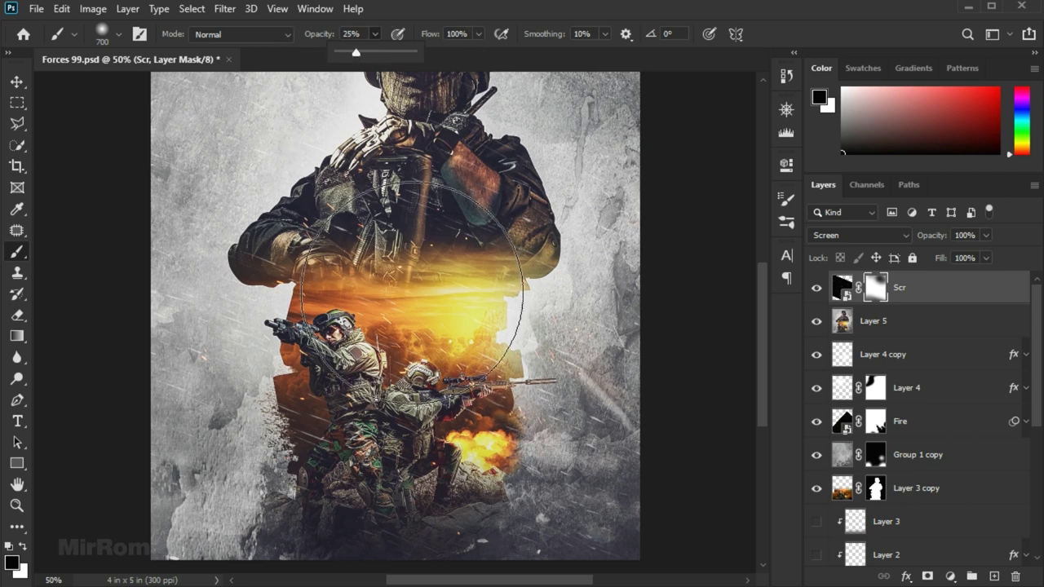
{"action": "mouse_move", "coordinate": [407, 280]}
{"action": "left_mouse_down"}
{"action": "mouse_move", "coordinate": [372, 384]}
{"action": "mouse_move", "coordinate": [407, 396]}
{"action": "mouse_move", "coordinate": [475, 320]}
{"action": "left_mouse_up"}
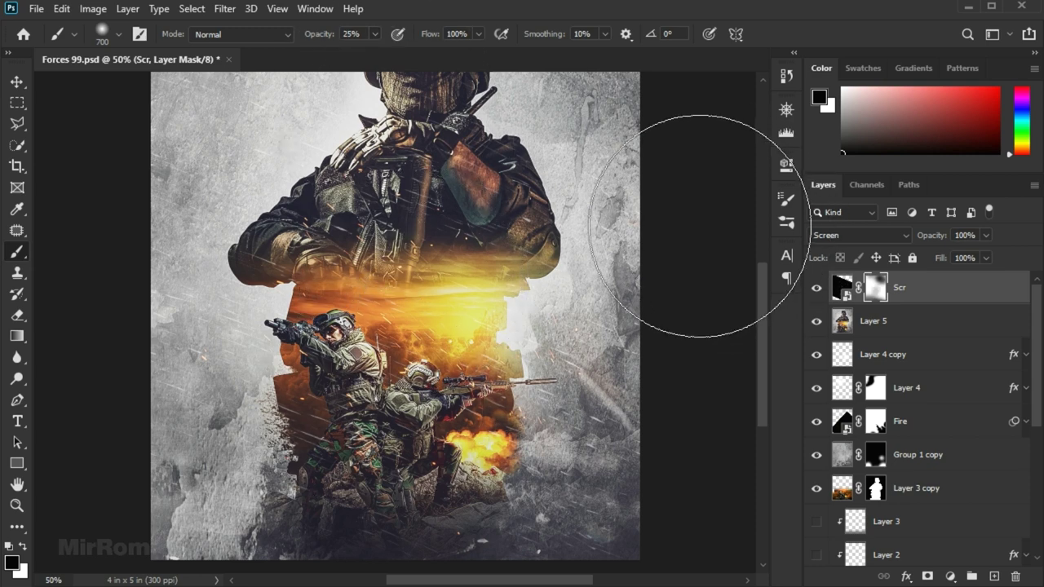
{"action": "key", "text": "v"}
{"action": "key", "text": "ctrl+minus"}
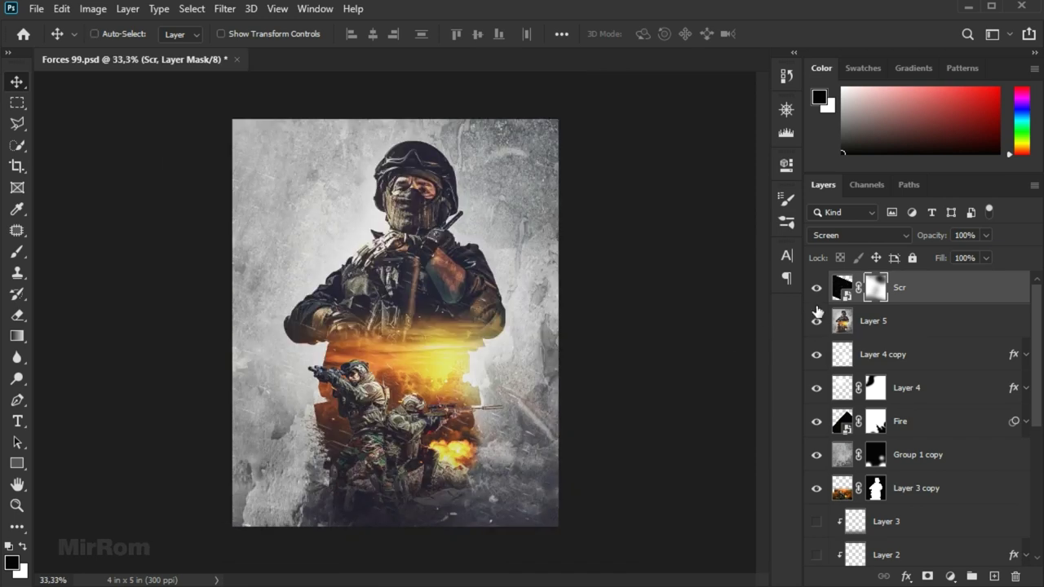
{"action": "left_click", "coordinate": [843, 290]}
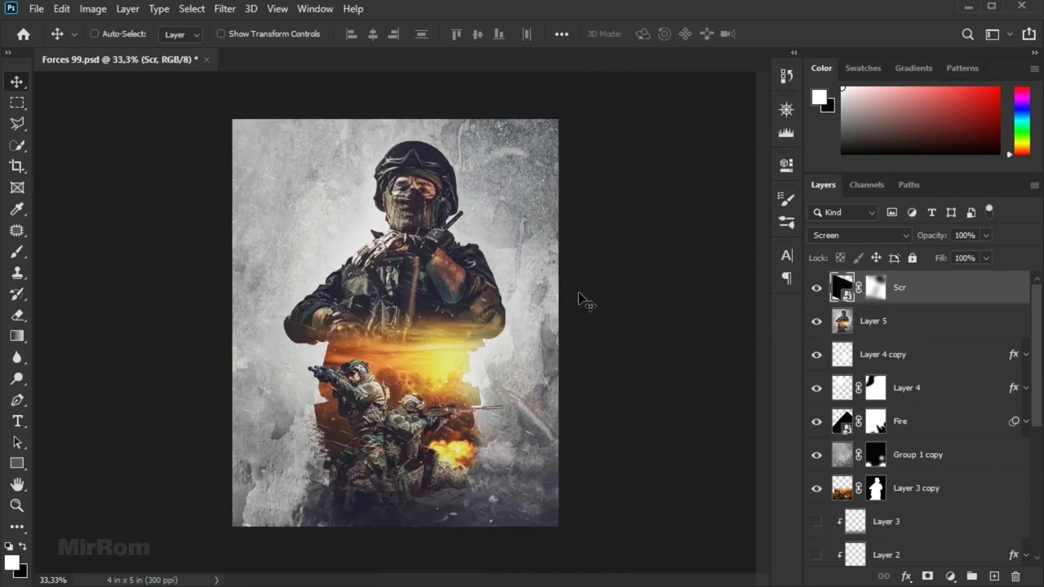
Lower the Scr layer's opacity to 87%.
{"action": "left_click", "coordinate": [987, 237]}
{"action": "left_click_drag", "start_coordinate": [985, 253], "coordinate": [976, 253]}
{"action": "key", "text": "ctrl+plus"}
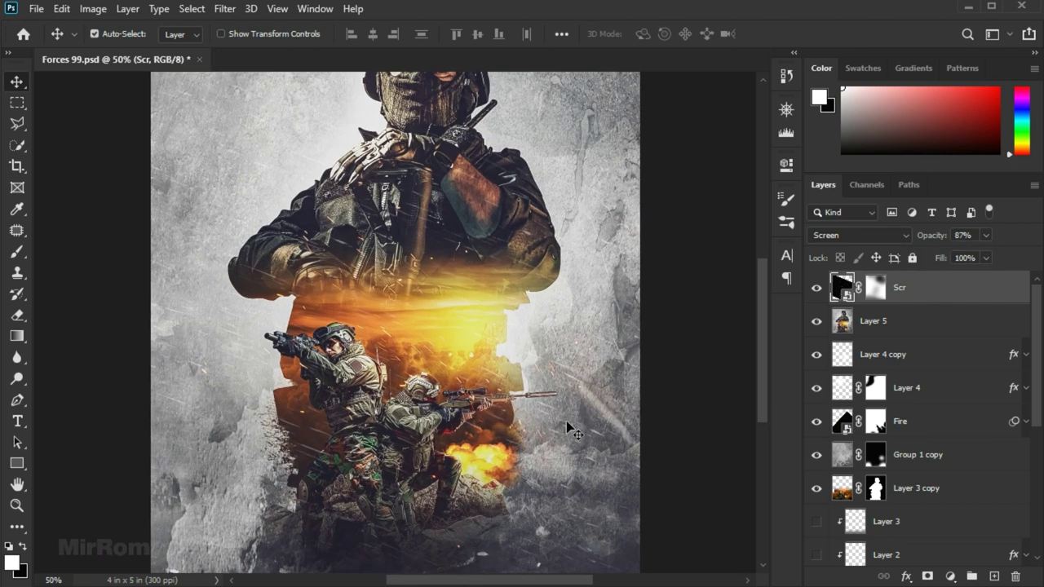
Stamp all visible layers into a new merged Layer 6 on top.
{"action": "scroll", "coordinate": [571, 416], "scroll_direction": "down", "scroll_amount": 1}
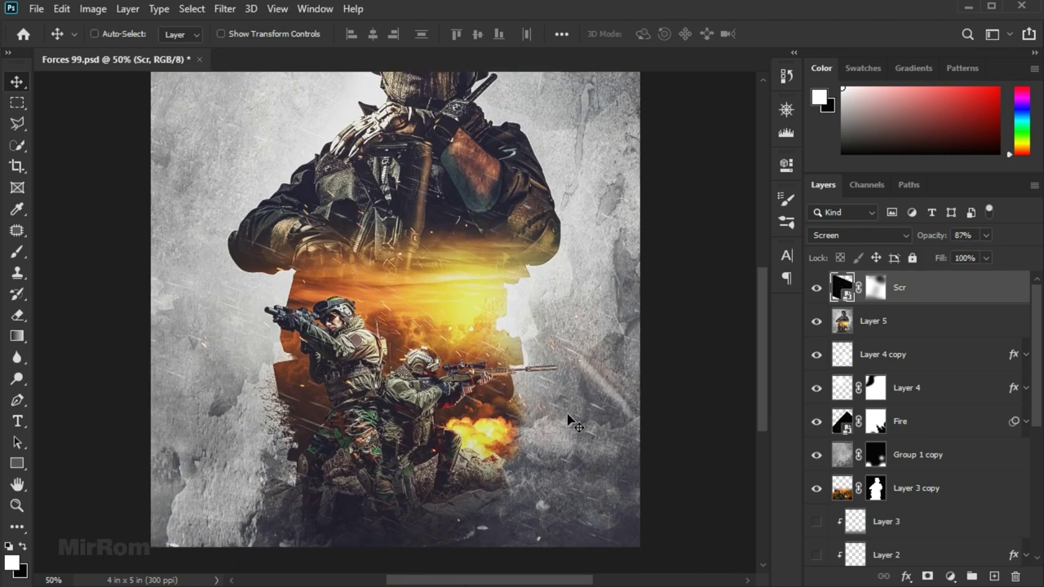
{"action": "scroll", "coordinate": [492, 367], "scroll_direction": "up", "scroll_amount": 1}
{"action": "key", "text": "ctrl+minus"}
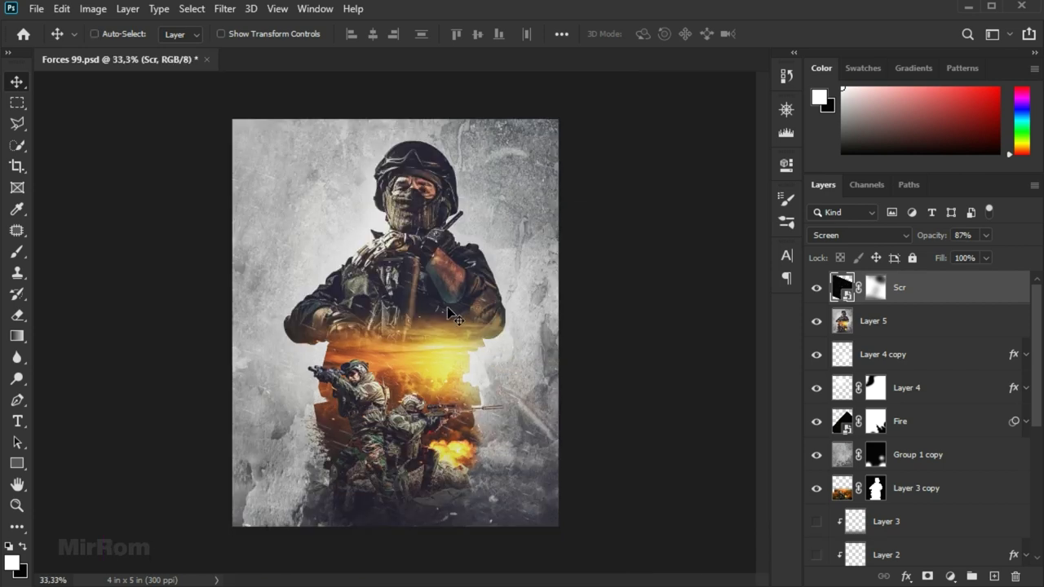
{"action": "key", "text": "ctrl+shift+alt+e"}
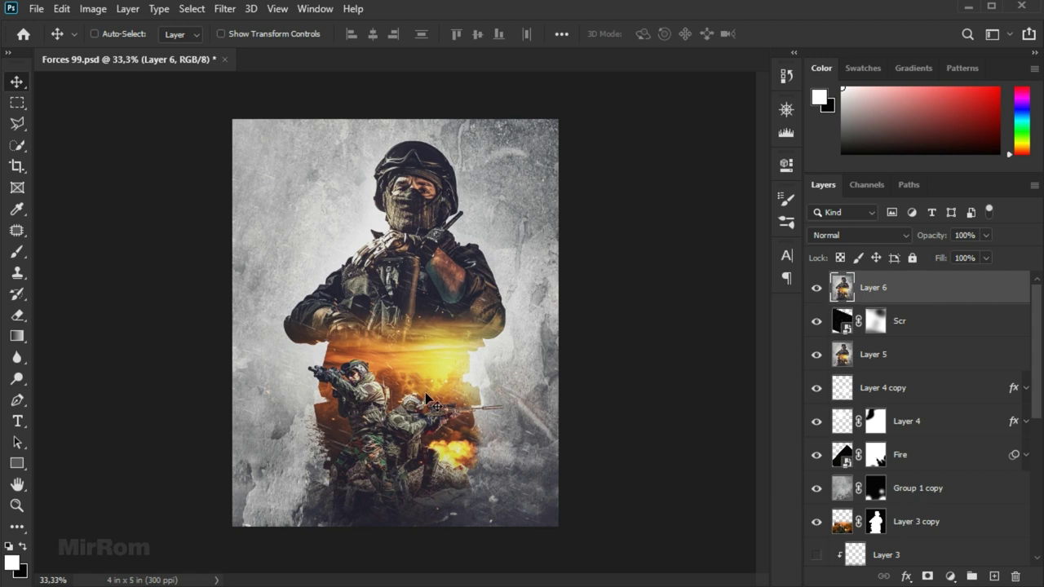
{"action": "left_click", "coordinate": [20, 422]}
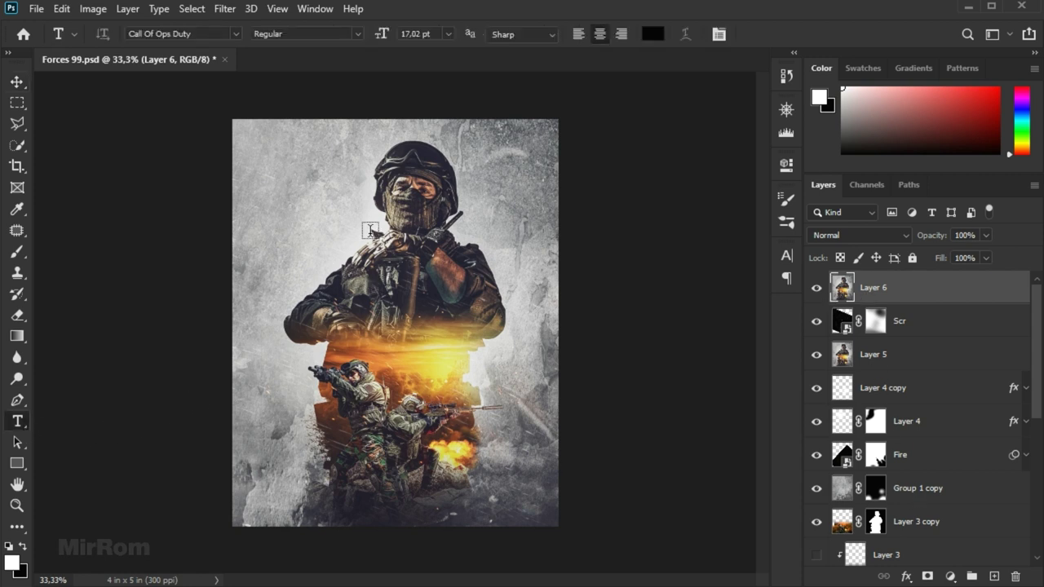
Add the text OPERATION at the poster's upper left.
{"action": "left_click", "coordinate": [288, 208]}
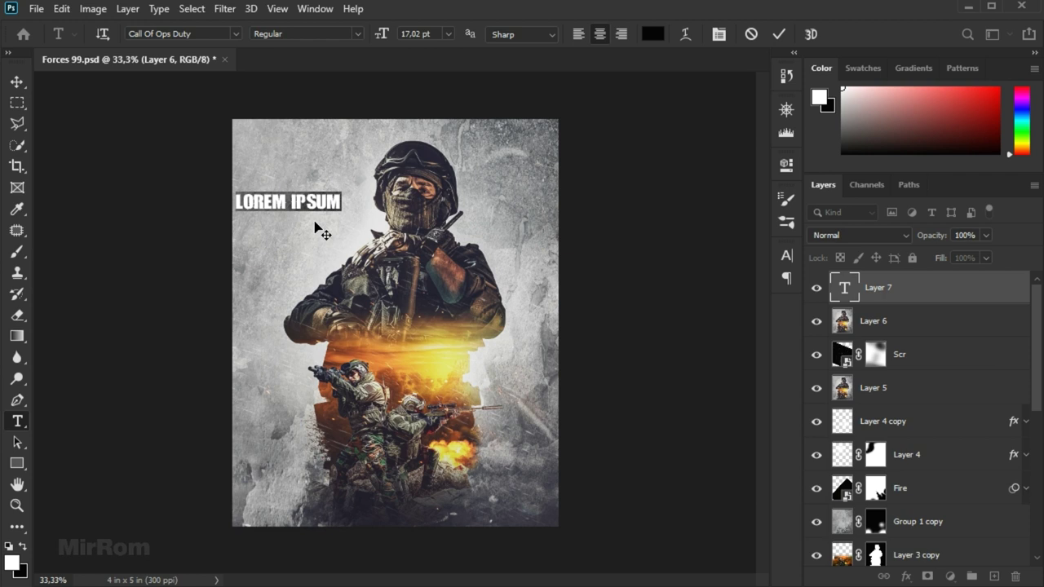
{"action": "type", "text": "OPERATION"}
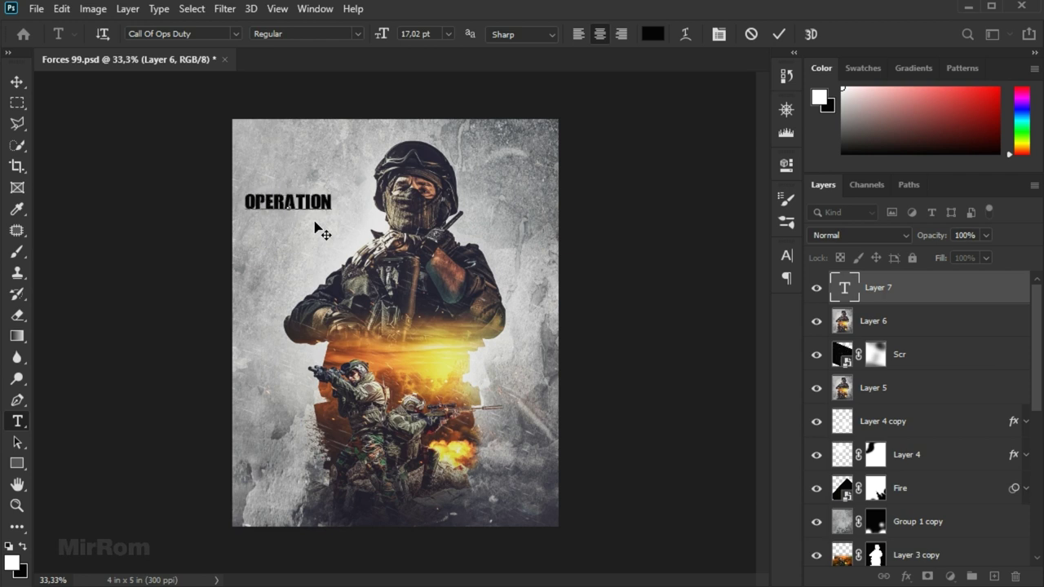
{"action": "left_click", "coordinate": [778, 34]}
{"action": "key", "text": "v"}
{"action": "left_click_drag", "start_coordinate": [316, 207], "coordinate": [335, 200]}
Add FORCES 99 as a second text layer directly beneath OPERATION.
{"action": "key", "text": "t"}
{"action": "left_click", "coordinate": [308, 249]}
{"action": "type", "text": "FORCES 99"}
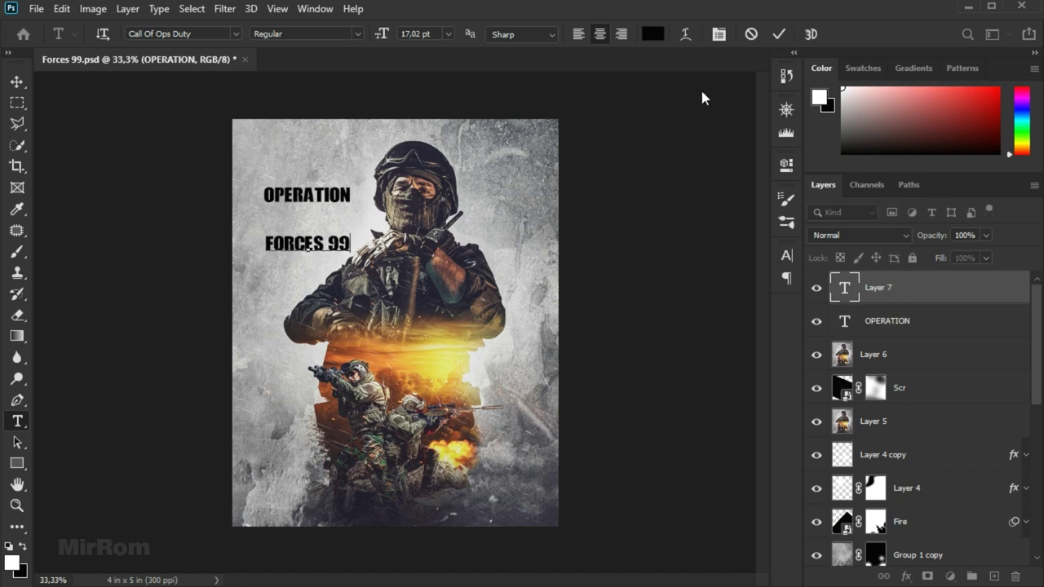
{"action": "left_click", "coordinate": [778, 33]}
{"action": "key", "text": "v"}
{"action": "left_click_drag", "start_coordinate": [293, 205], "coordinate": [289, 170]}
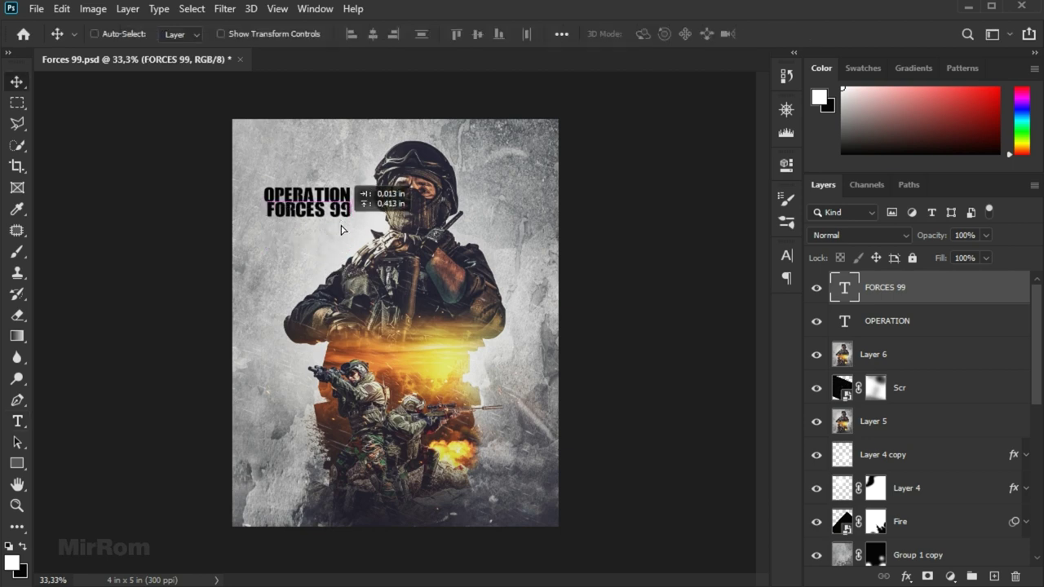
{"action": "left_click", "coordinate": [289, 170], "text": "ctrl"}
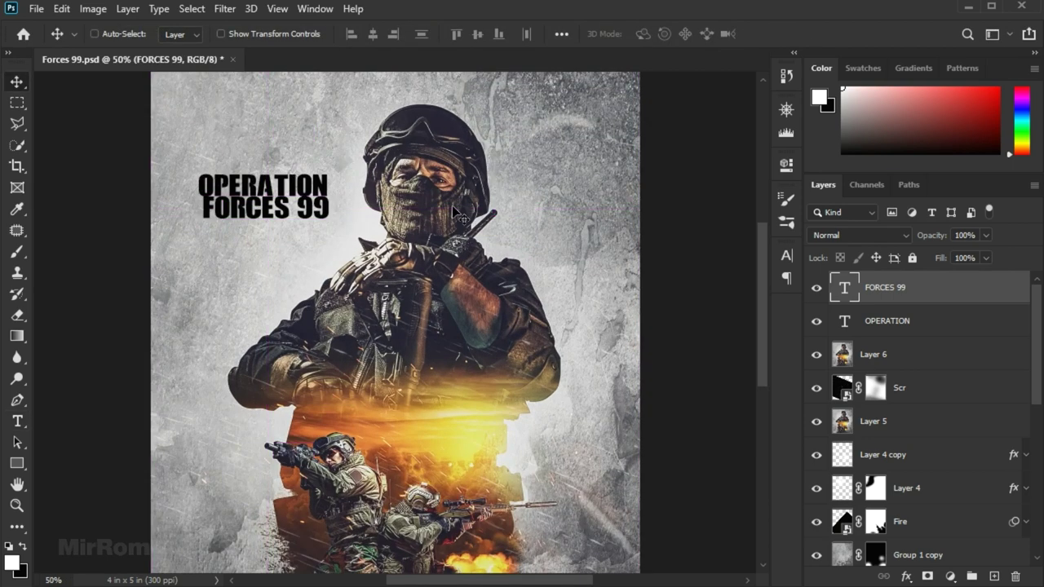
Right-align the OPERATION and FORCES 99 title lines and shift the title toward the poster centre.
{"action": "left_click", "coordinate": [843, 323], "text": "shift"}
{"action": "key", "text": "t"}
{"action": "left_click", "coordinate": [621, 34]}
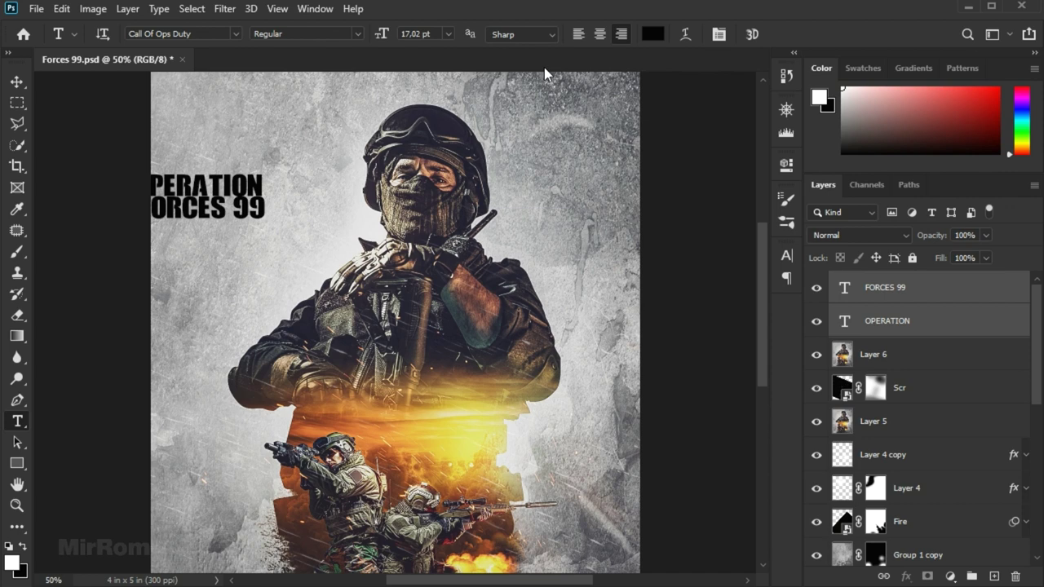
{"action": "key", "text": "v"}
{"action": "left_click_drag", "start_coordinate": [229, 199], "coordinate": [310, 222]}
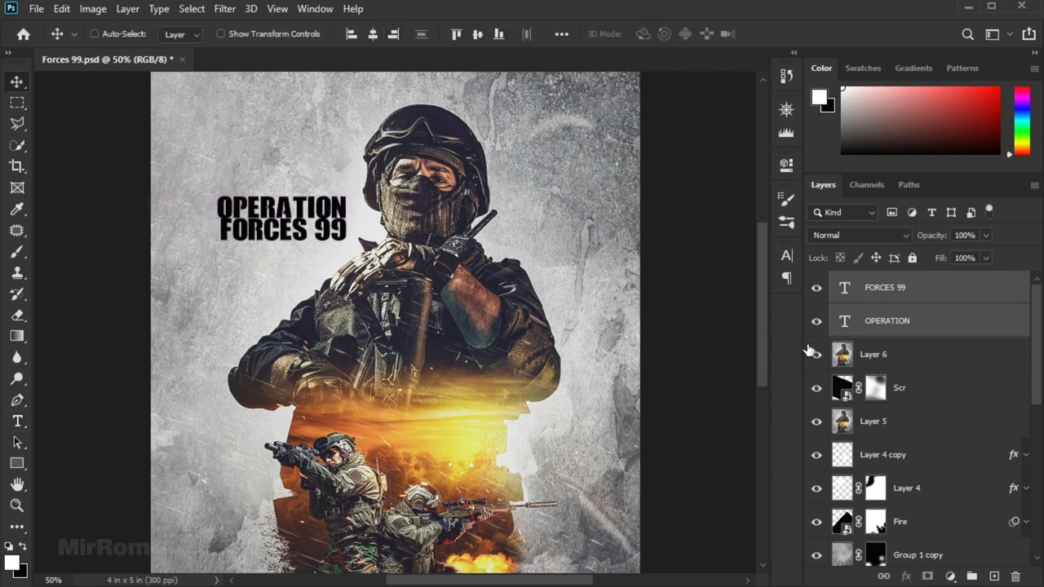
Reduce FORCES 99 to 12.02 pt and nudge it up closer to OPERATION.
{"action": "double_click", "coordinate": [844, 290]}
{"action": "left_click", "coordinate": [424, 34]}
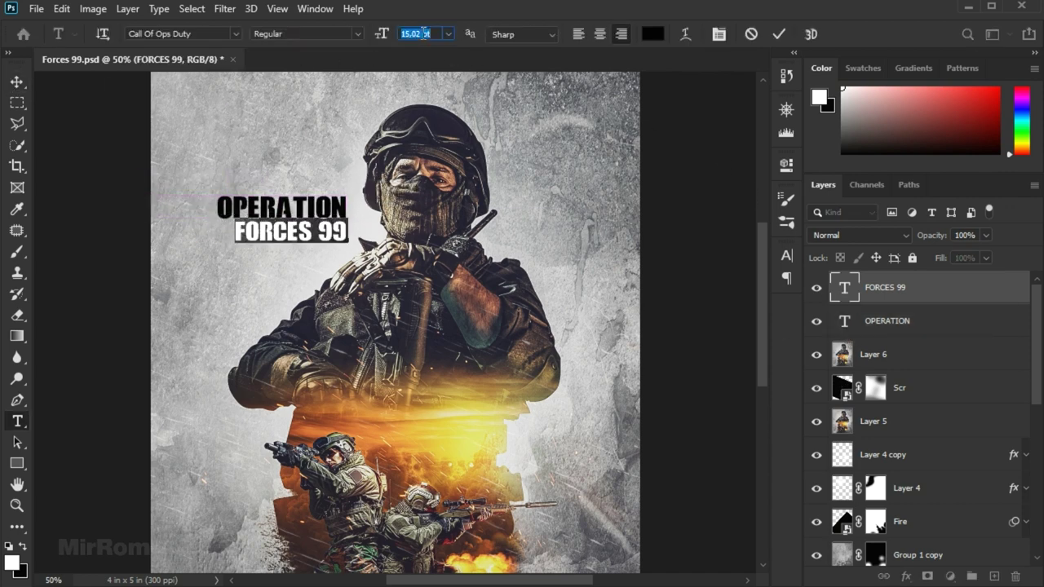
{"action": "key", "text": "Down"}
{"action": "key", "text": "Down"}
{"action": "key", "text": "Down"}
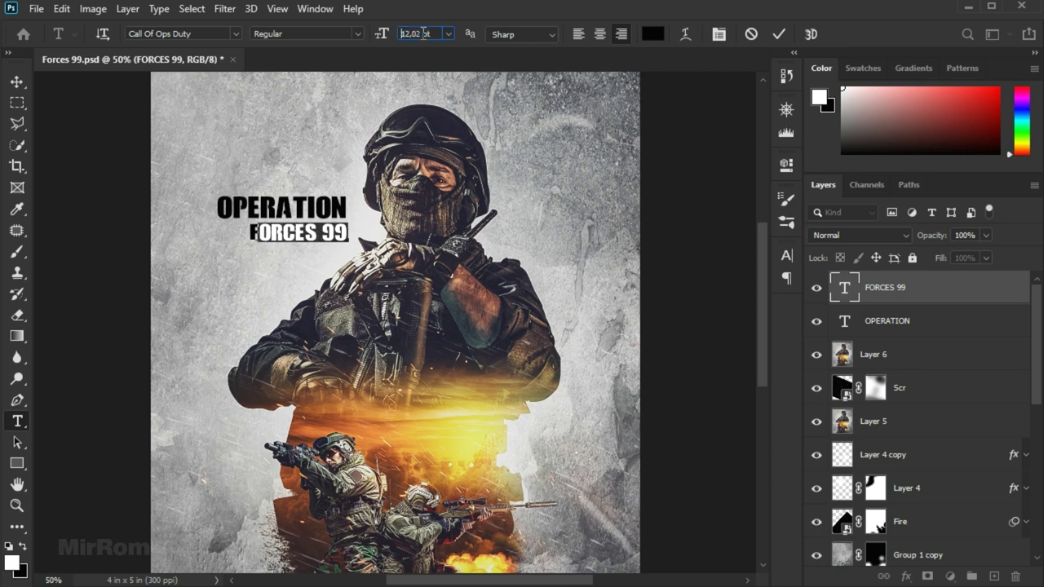
{"action": "left_click", "coordinate": [784, 38]}
{"action": "key", "text": "v"}
{"action": "key", "text": "Up"}
{"action": "key", "text": "Up"}
{"action": "key", "text": "Up"}
{"action": "key", "text": "Up"}
{"action": "key", "text": "Up"}
{"action": "key", "text": "Up"}
{"action": "key", "text": "Up"}
{"action": "key", "text": "Up"}
{"action": "key", "text": "Up"}
{"action": "key", "text": "Up"}
{"action": "key", "text": "Up"}
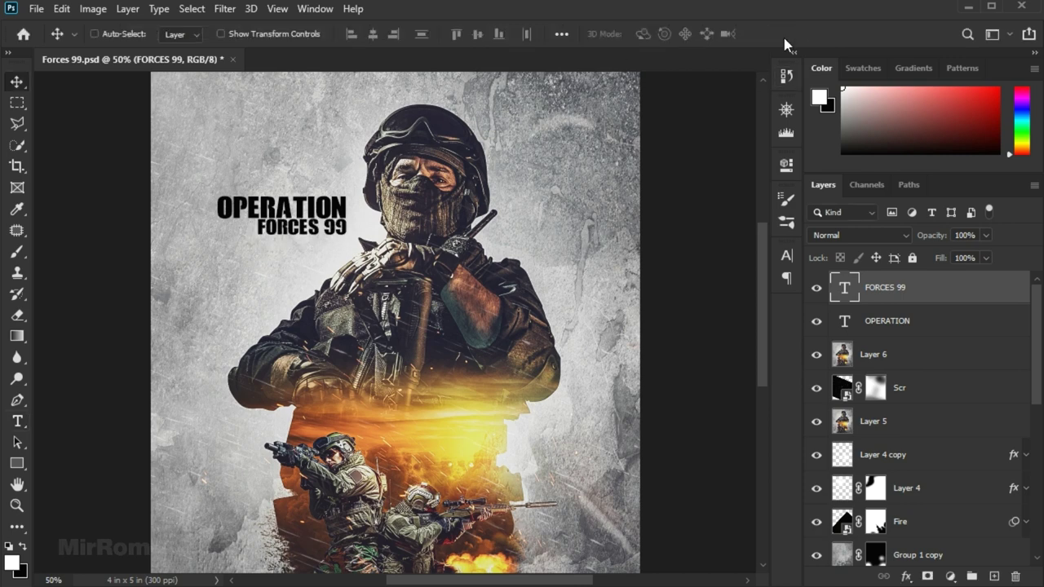
Scale both title layers down to about 90%.
{"action": "left_click", "coordinate": [895, 320], "text": "shift"}
{"action": "left_click_drag", "start_coordinate": [342, 228], "coordinate": [551, 453]}
{"action": "scroll", "coordinate": [570, 407], "scroll_direction": "down", "scroll_amount": 3}
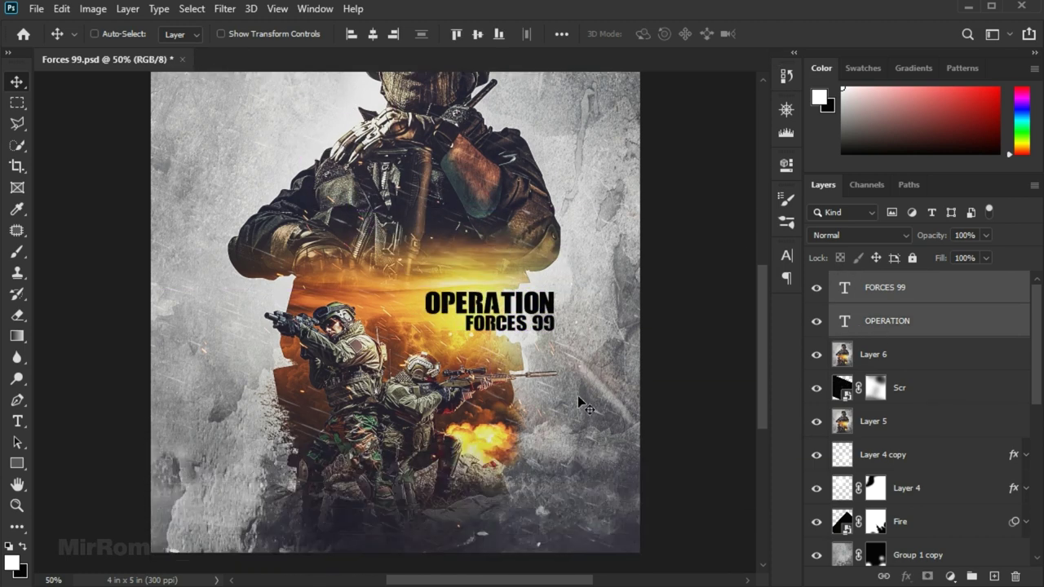
{"action": "scroll", "coordinate": [578, 398], "scroll_direction": "down", "scroll_amount": 1}
{"action": "key", "text": "ctrl+t"}
{"action": "left_click_drag", "start_coordinate": [422, 263], "coordinate": [434, 270]}
{"action": "left_click", "coordinate": [808, 33]}
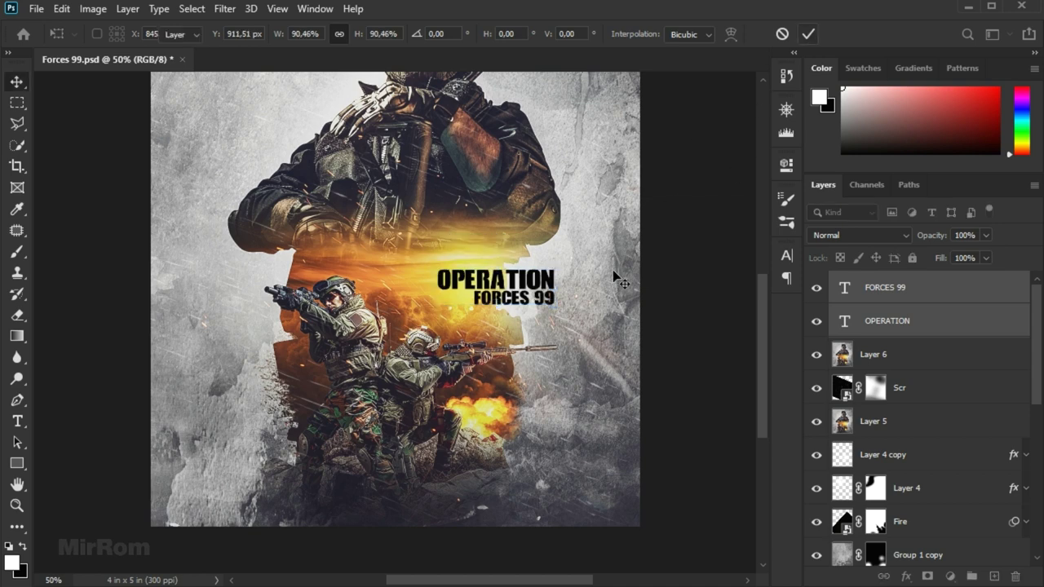
Place the title over the fire beside the soldiers and group the title layers into Group 2.
{"action": "left_click_drag", "start_coordinate": [569, 309], "coordinate": [565, 303]}
{"action": "scroll", "coordinate": [565, 303], "scroll_direction": "up", "scroll_amount": 1}
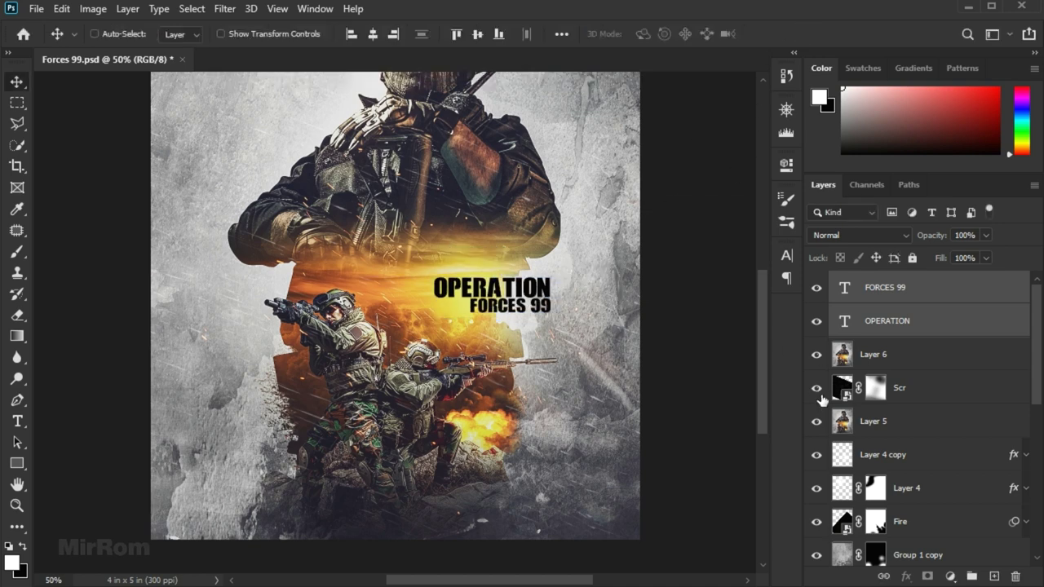
{"action": "key", "text": "ctrl+g"}
{"action": "left_click", "coordinate": [895, 309]}
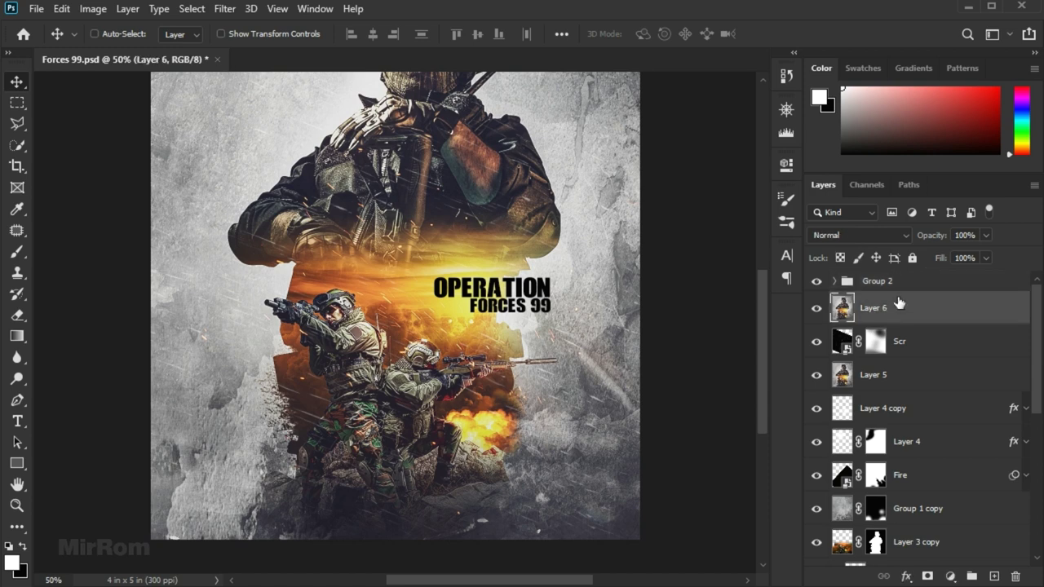
Put Group 2 under Layer 6, clip Layer 6 to it, and shift the image to fill the letters.
{"action": "left_click_drag", "start_coordinate": [899, 281], "coordinate": [899, 303]}
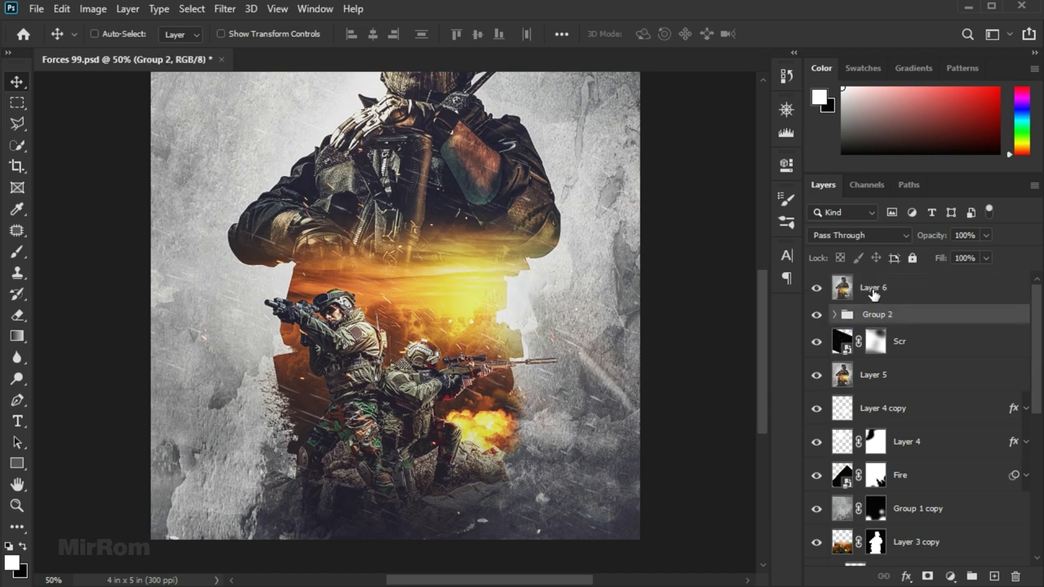
{"action": "left_click", "coordinate": [897, 299]}
{"action": "left_click", "coordinate": [900, 302], "text": "alt"}
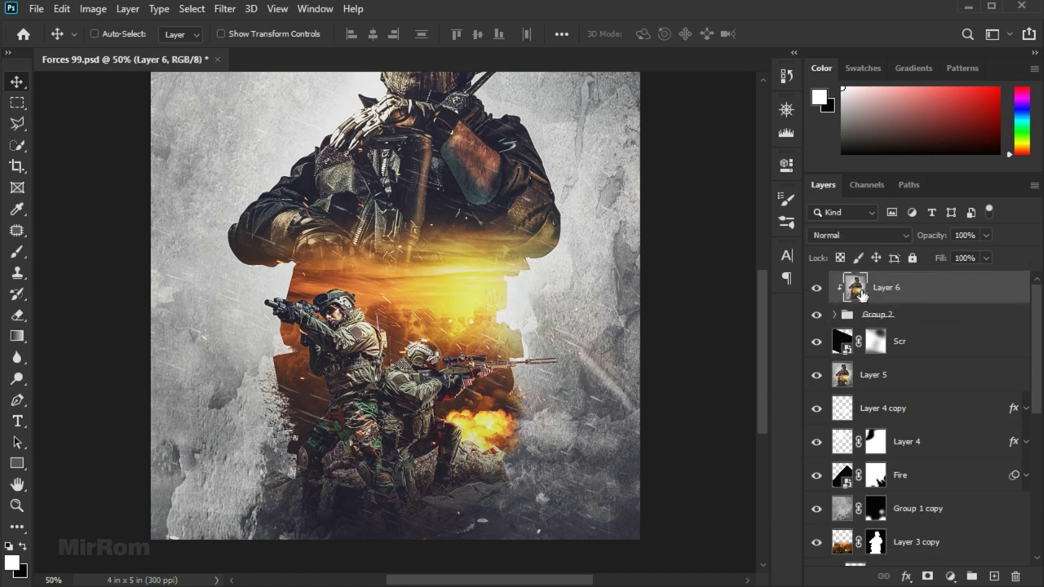
{"action": "left_click_drag", "start_coordinate": [518, 320], "coordinate": [580, 318]}
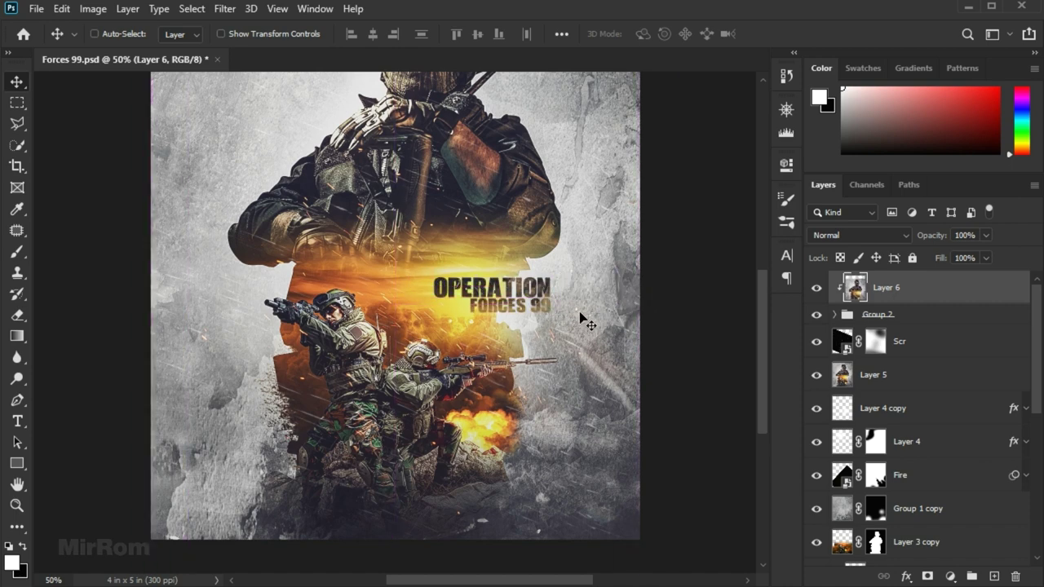
{"action": "left_click_drag", "start_coordinate": [590, 312], "coordinate": [589, 312]}
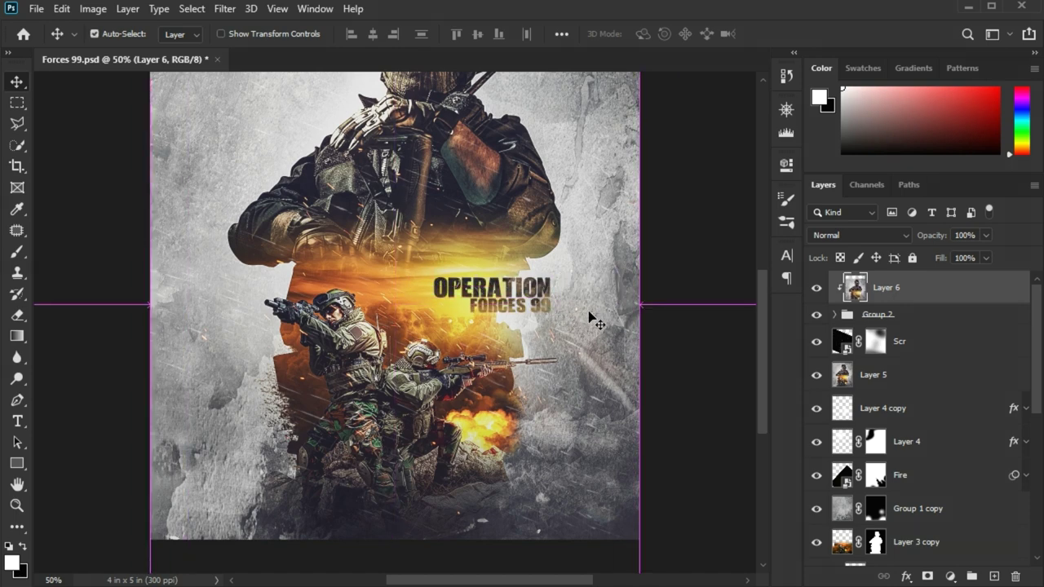